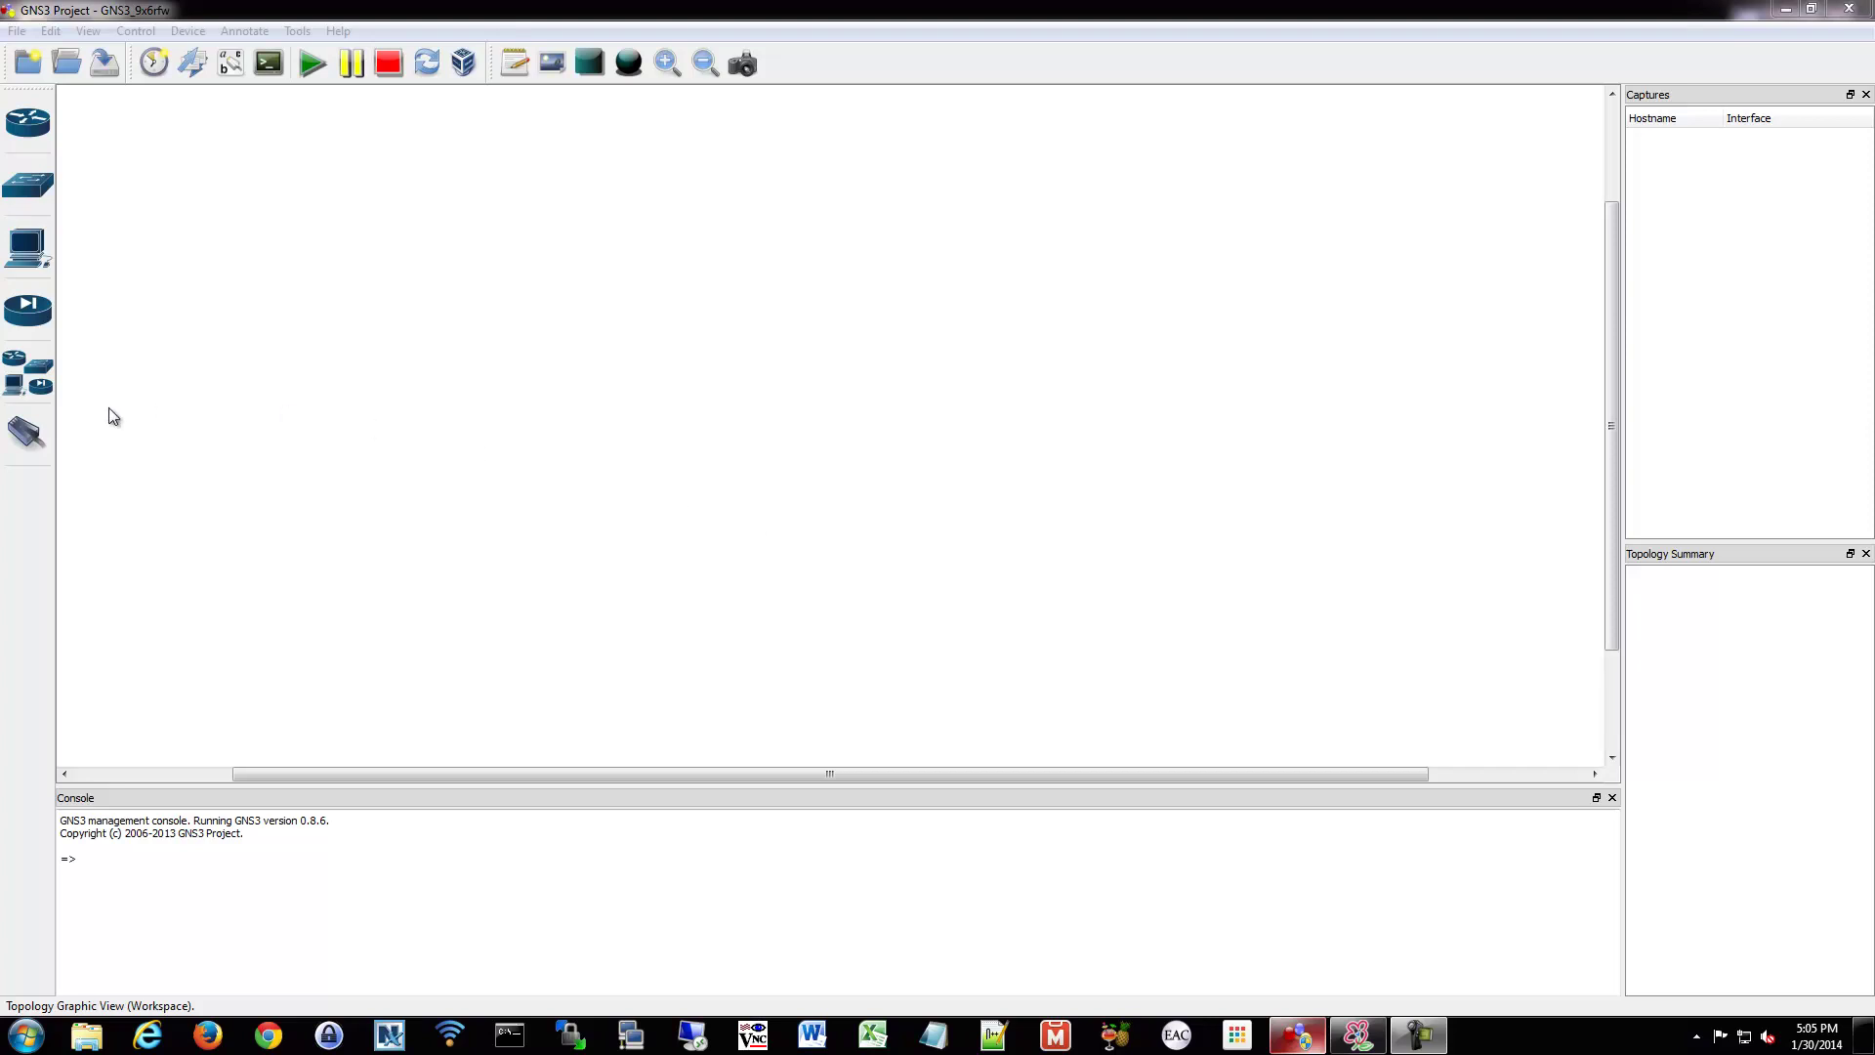
Place a c3700 router, R1, near the centre of the workspace.
left_click(27, 121)
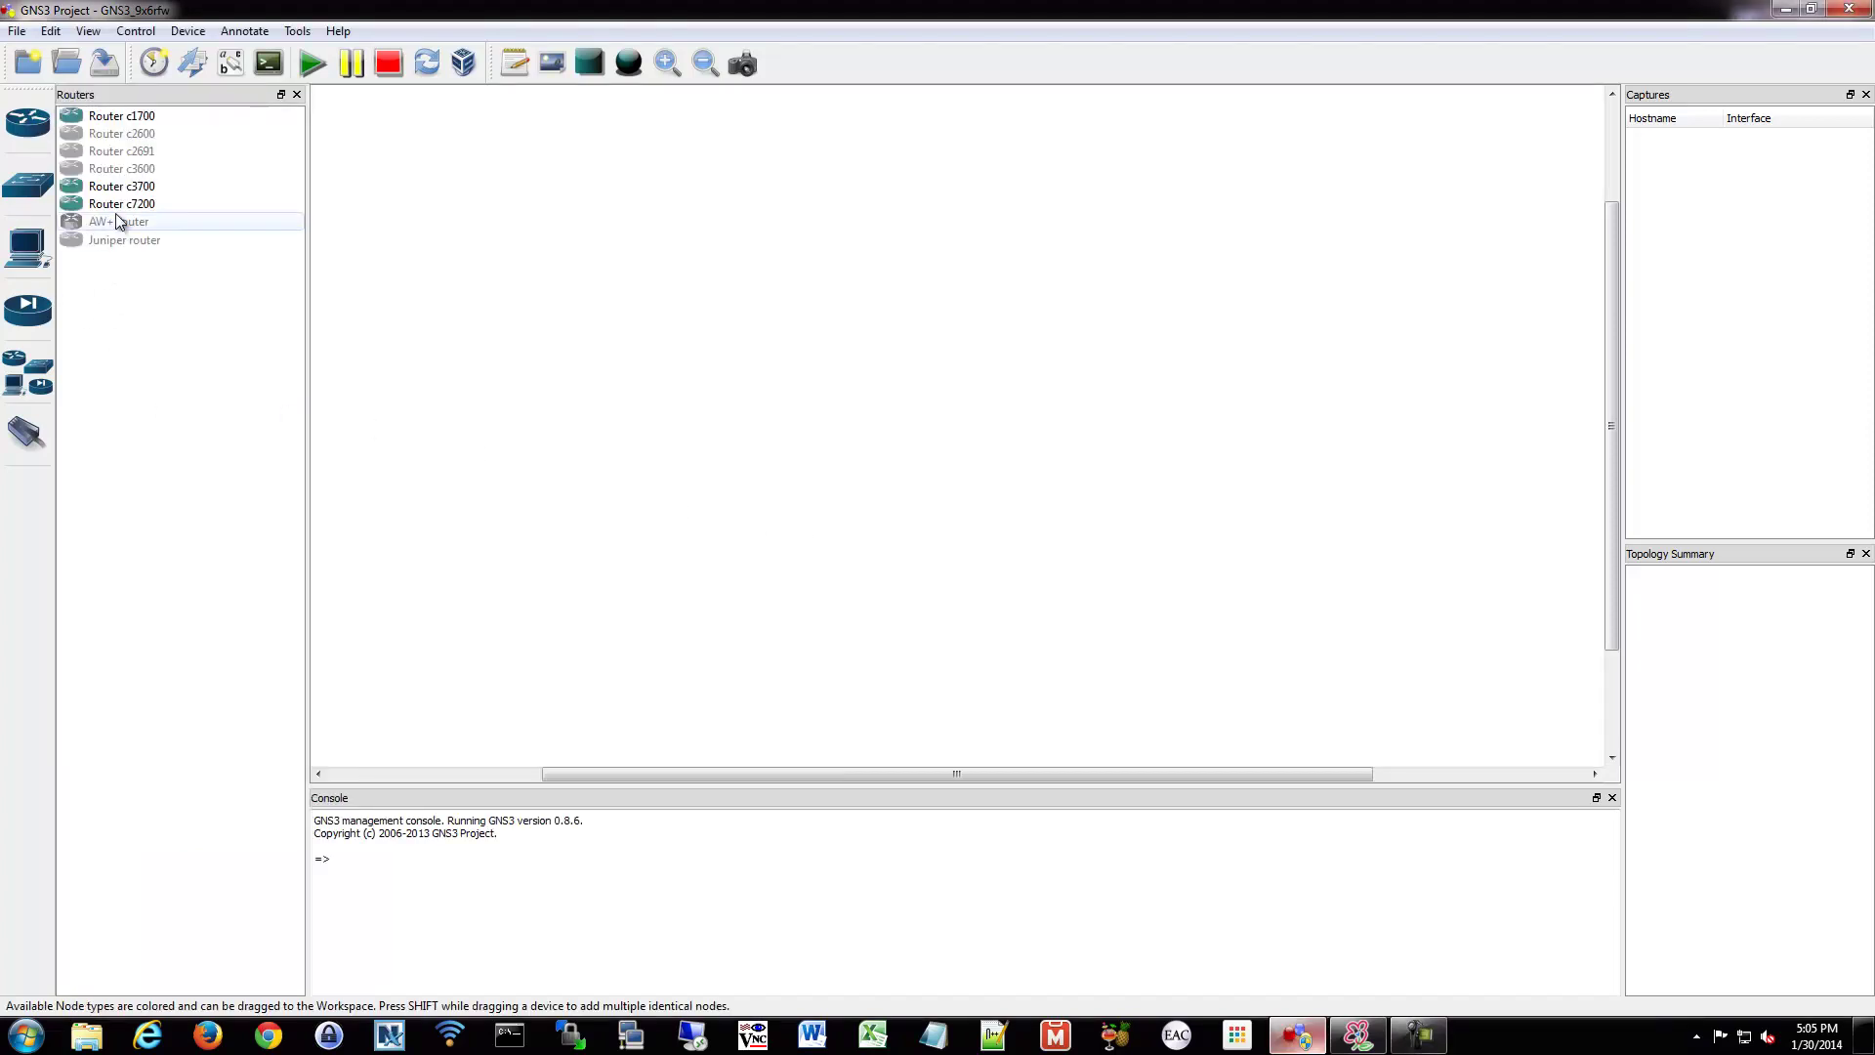
left_click_drag(119, 186, 799, 374)
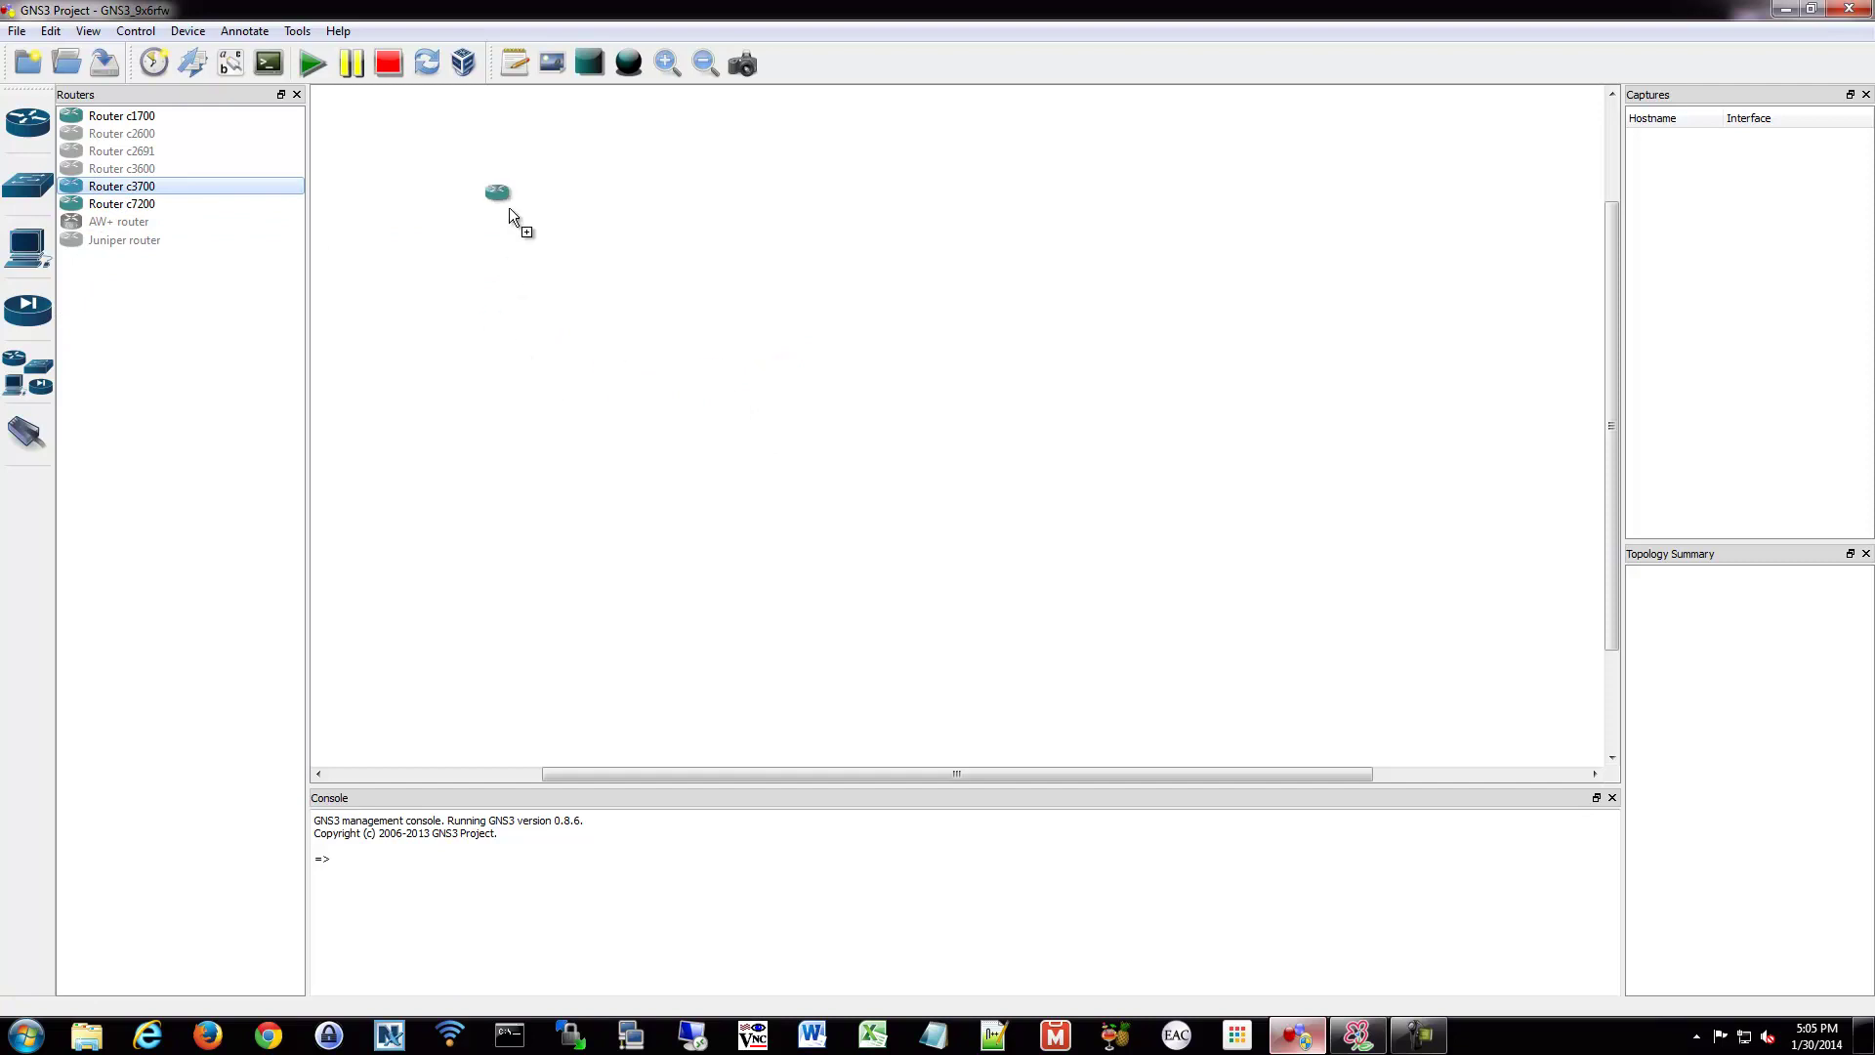
left_click_drag(508, 208, 843, 391)
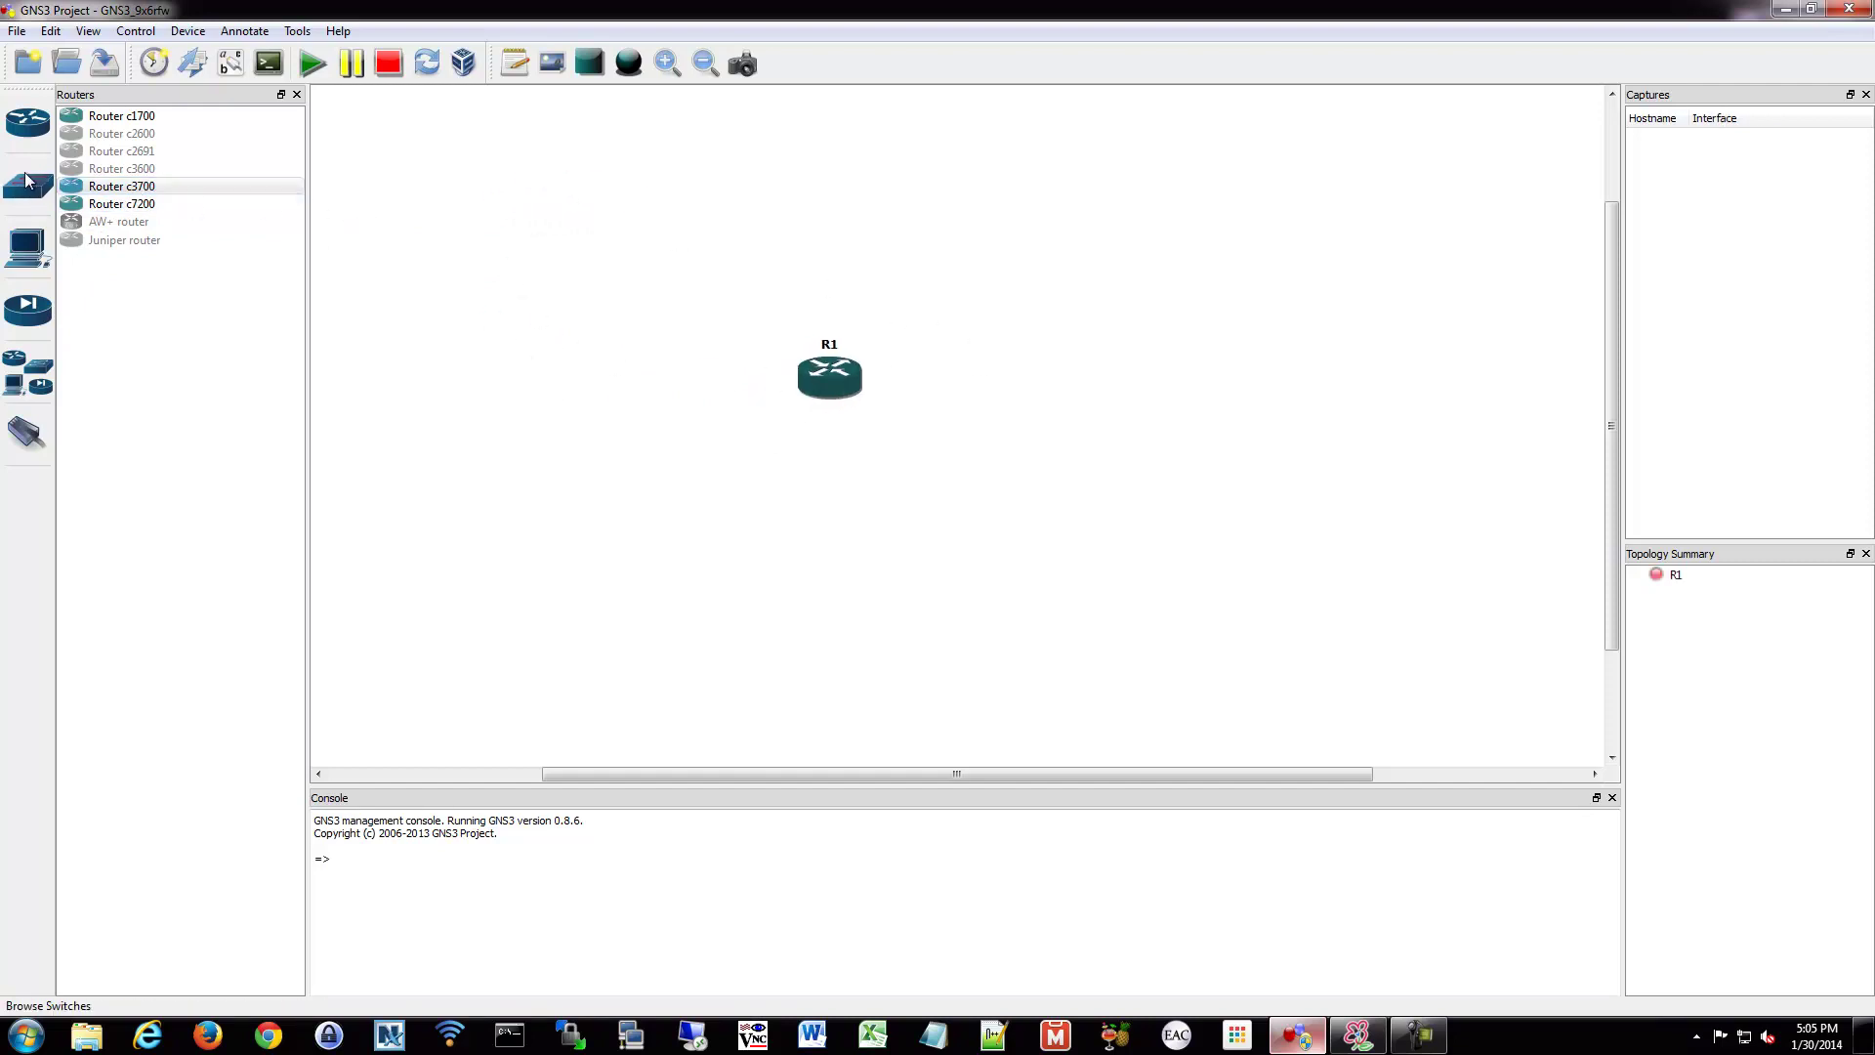
Add Ethernet switches SW1, SW2, SW3 and SW4 above, right of, left of and below R1.
left_click(27, 186)
left_click_drag(127, 115, 820, 152)
left_click_drag(147, 117, 899, 302)
left_click_drag(1170, 418, 1169, 418)
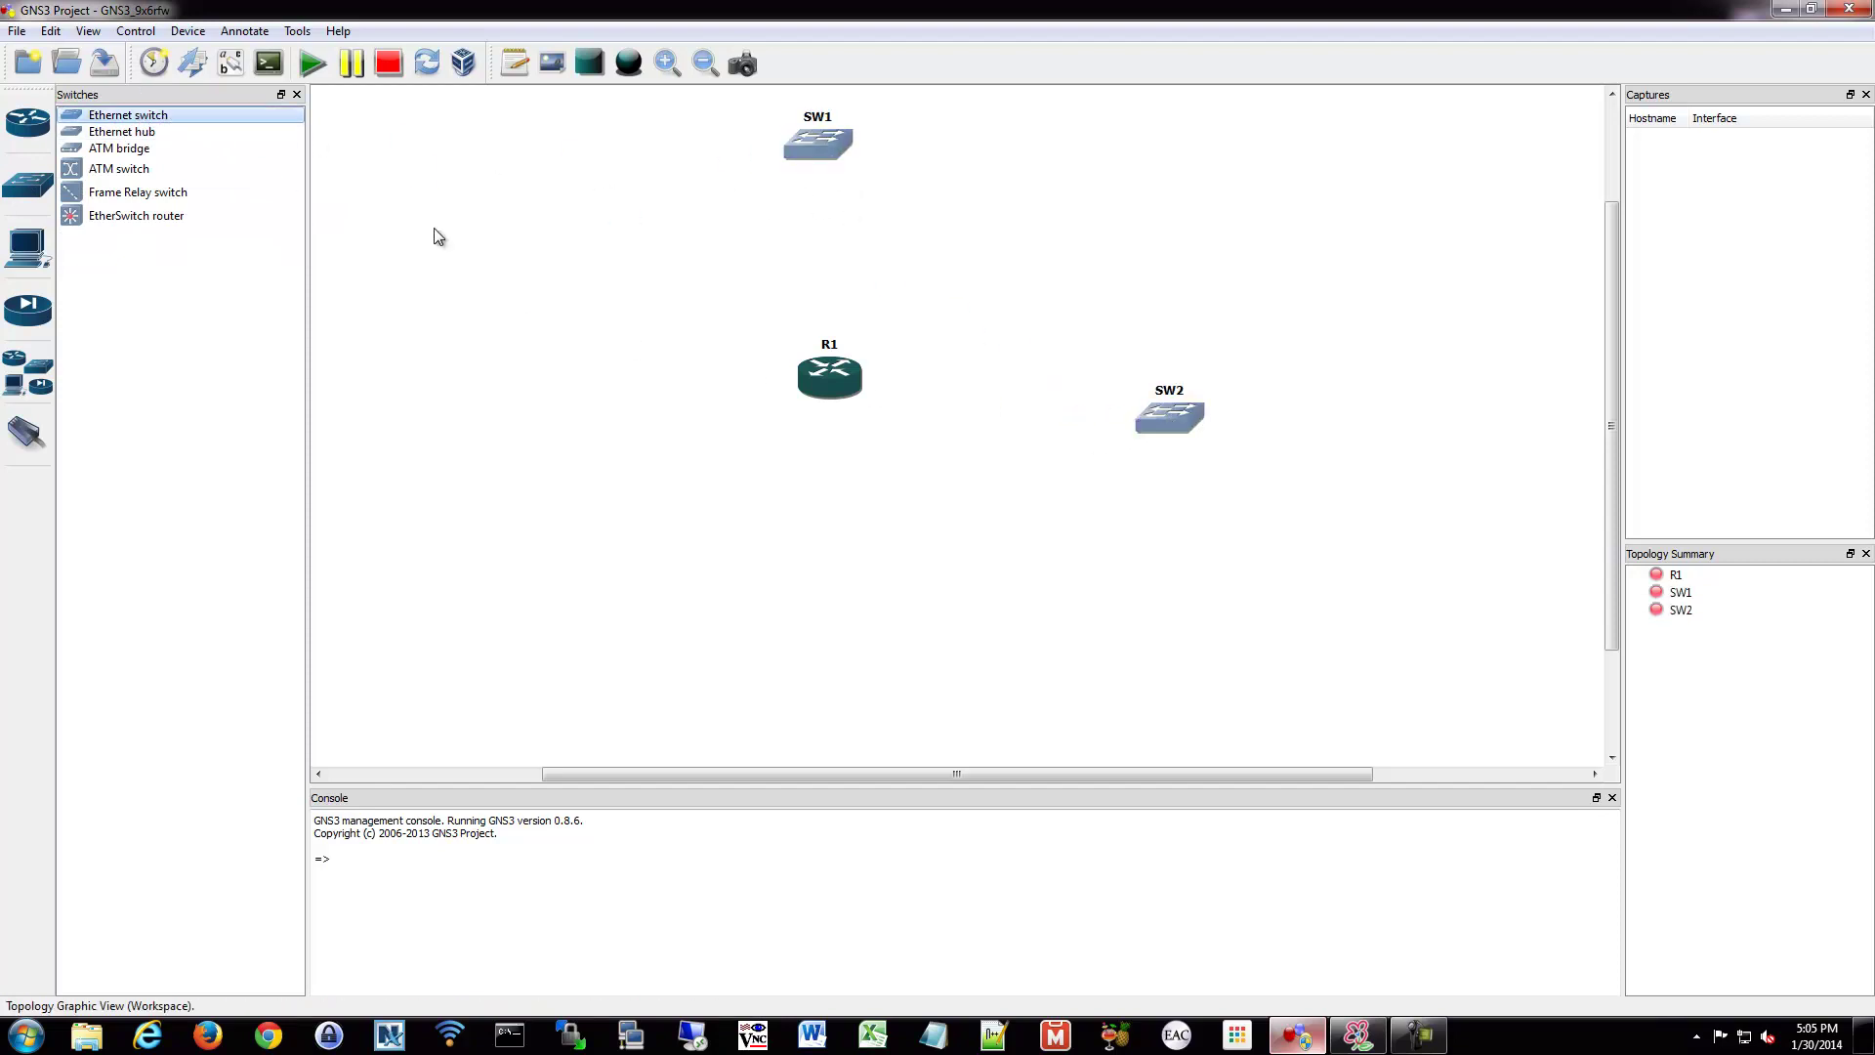
left_click_drag(154, 117, 407, 408)
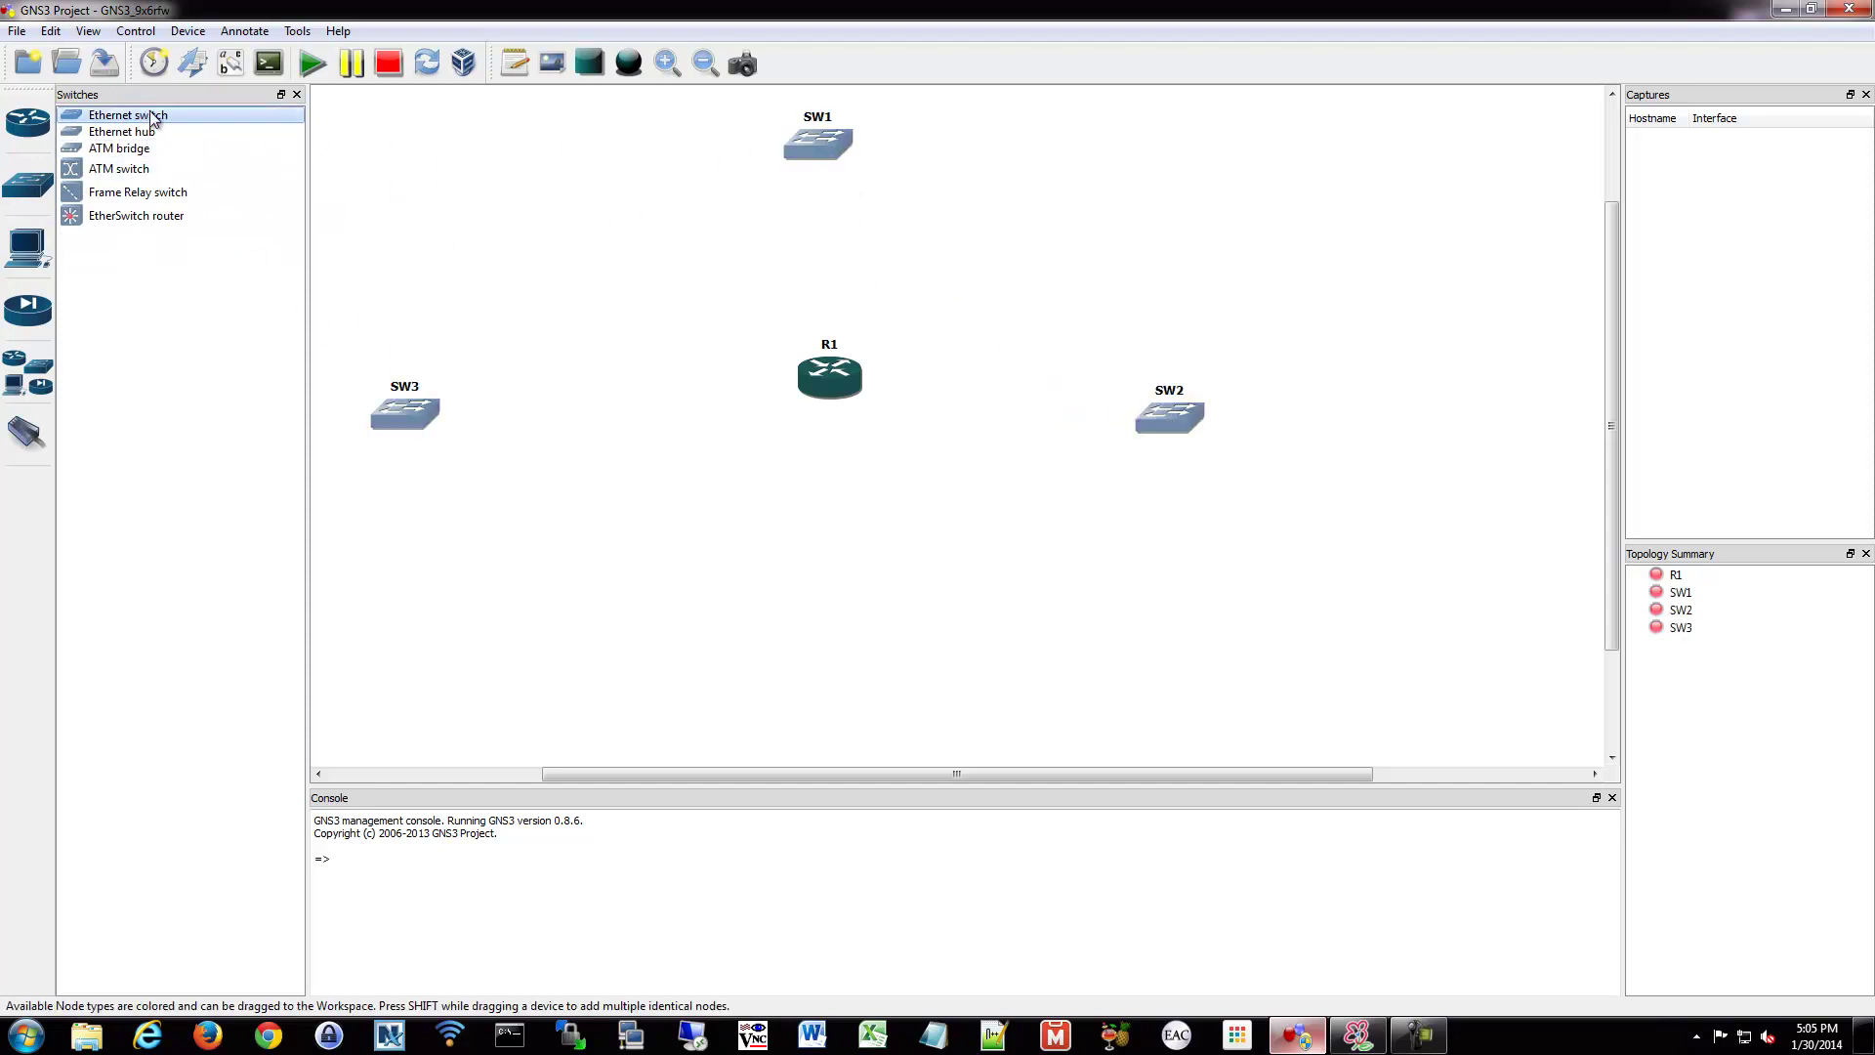
left_click_drag(148, 117, 816, 695)
left_click(29, 437)
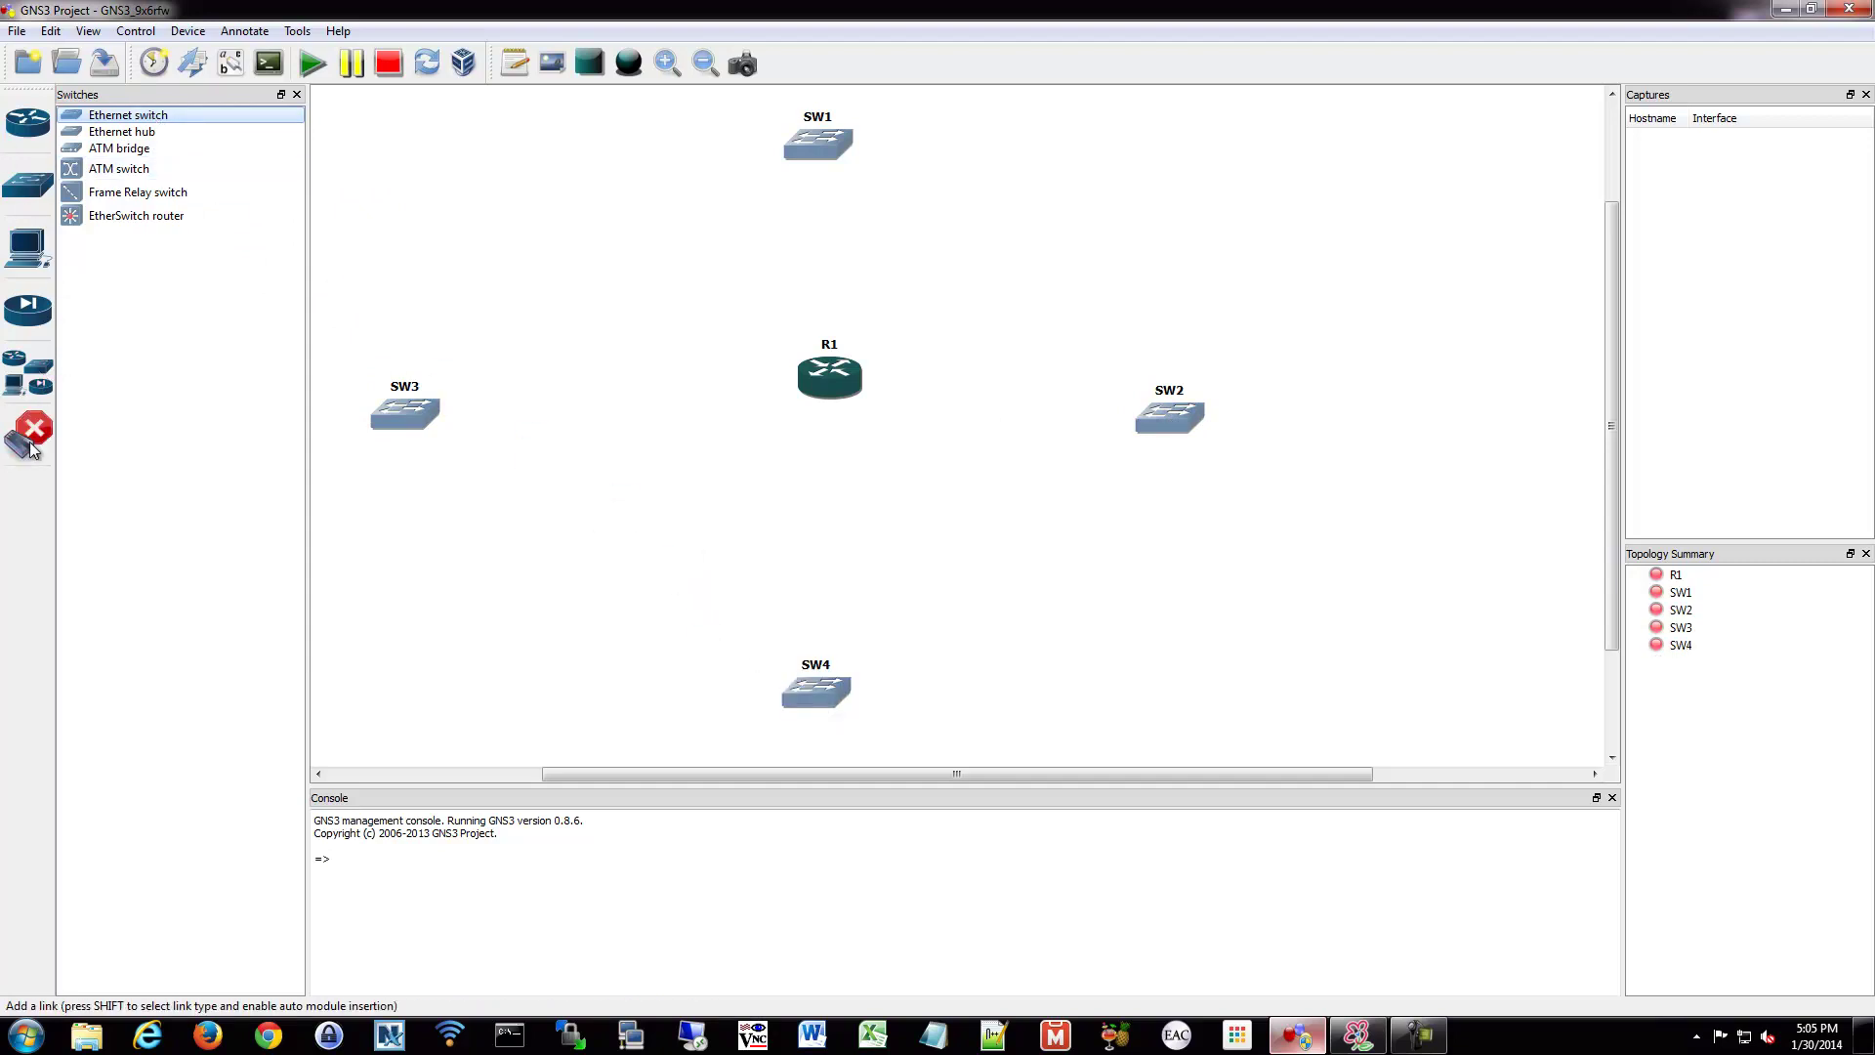
left_click(29, 437)
Fit NM-1FE-TX adapters into slots 1 and 2 of R1's configuration.
right_click(830, 381)
left_click(839, 392)
left_click(694, 314)
left_click(1012, 338)
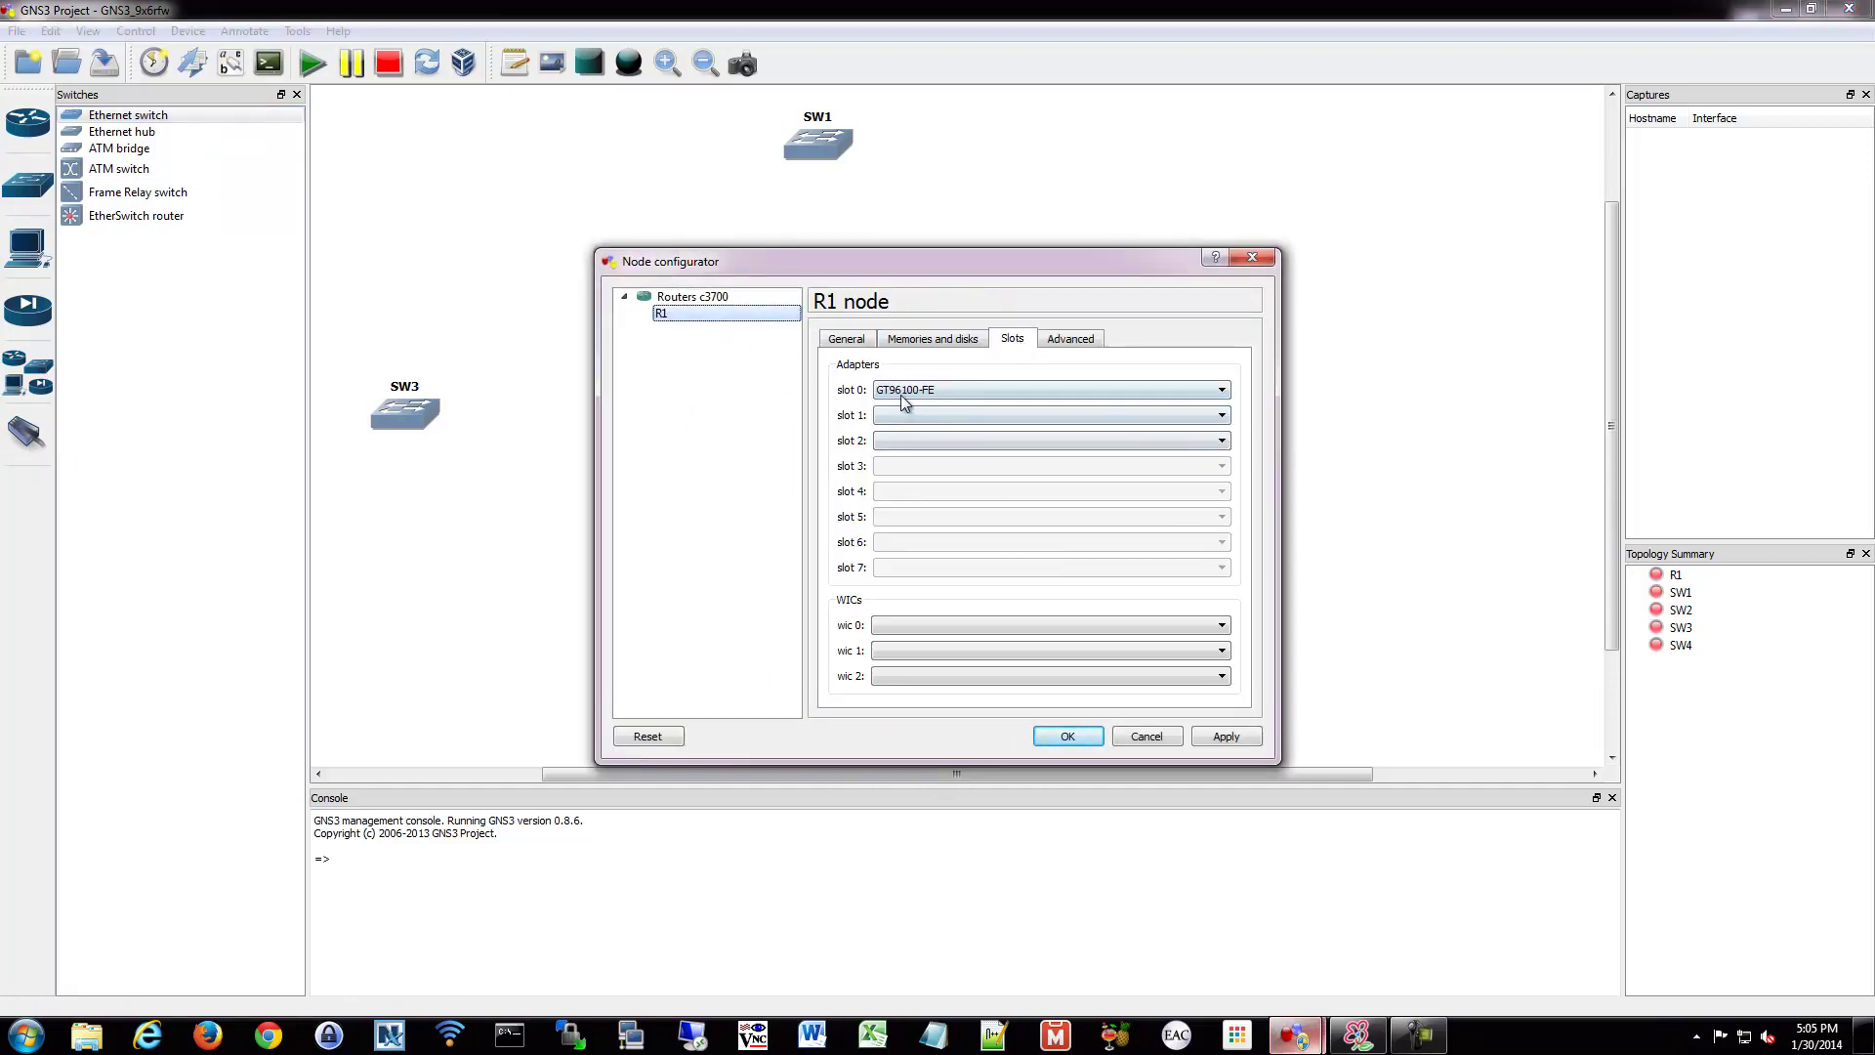
left_click(947, 418)
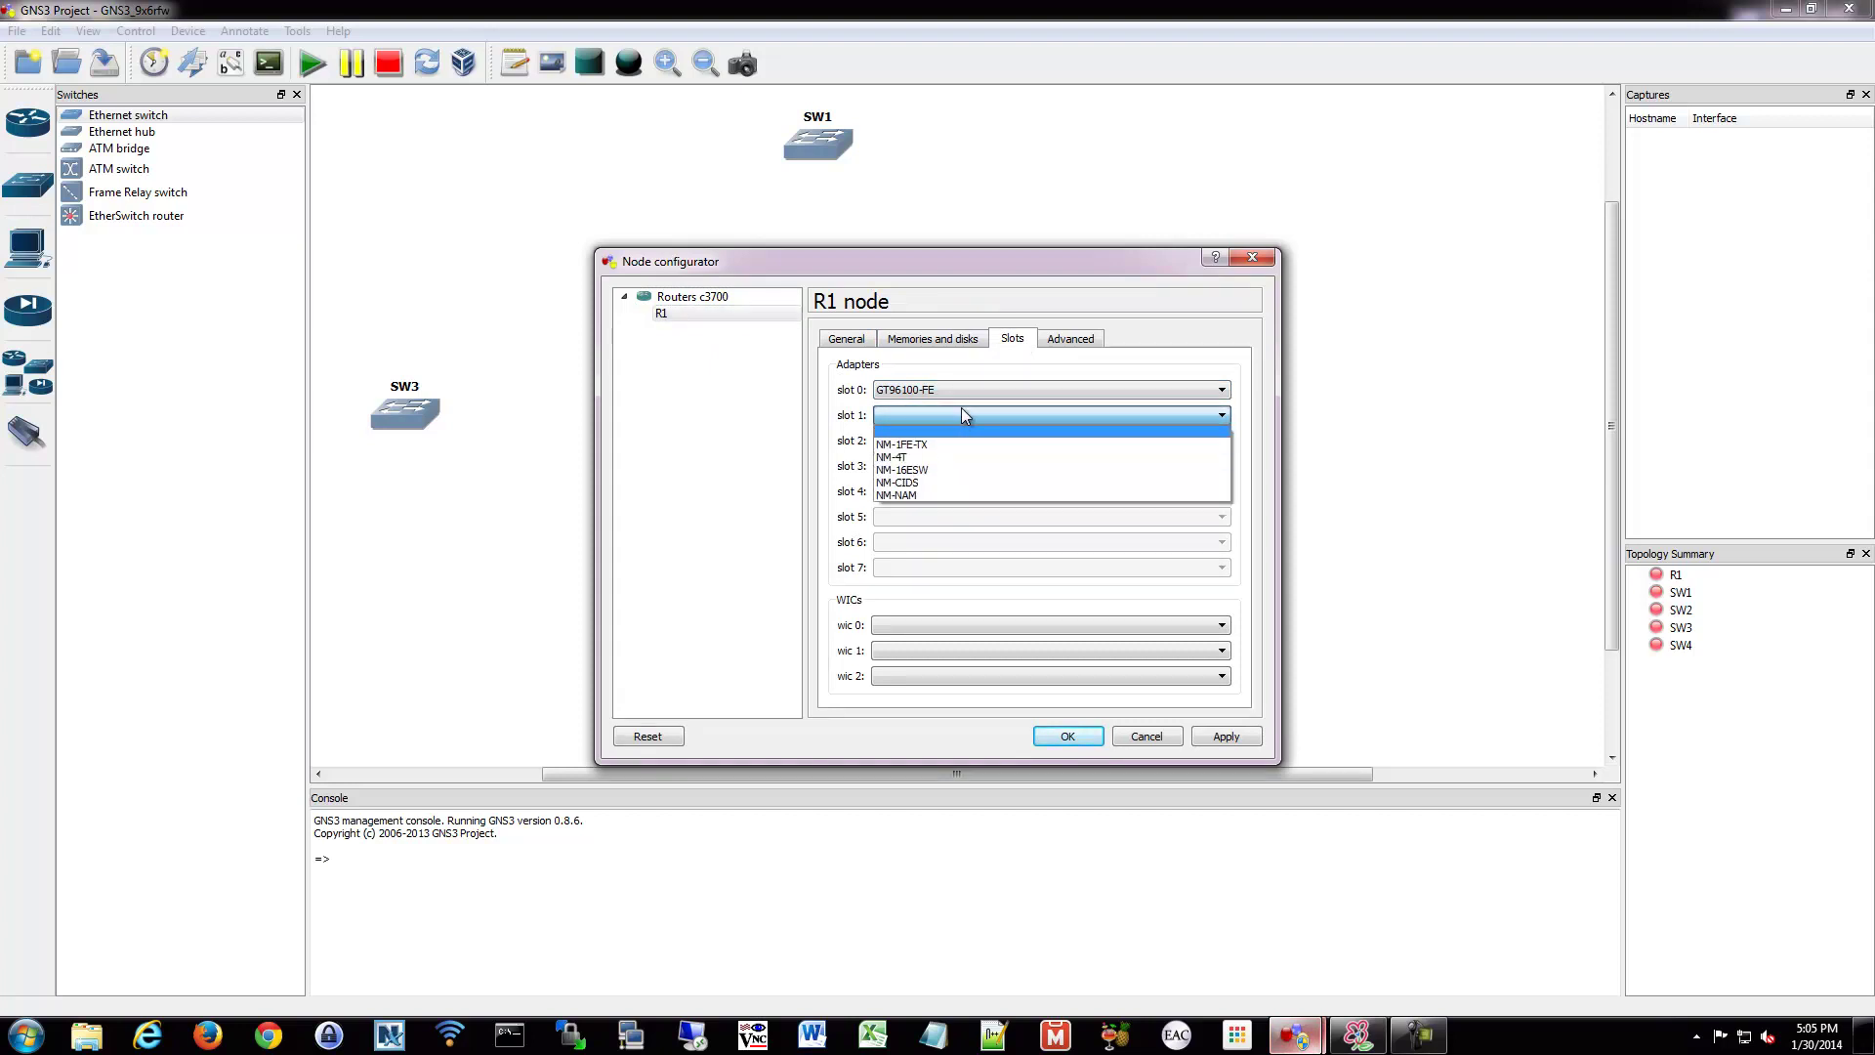
left_click(957, 443)
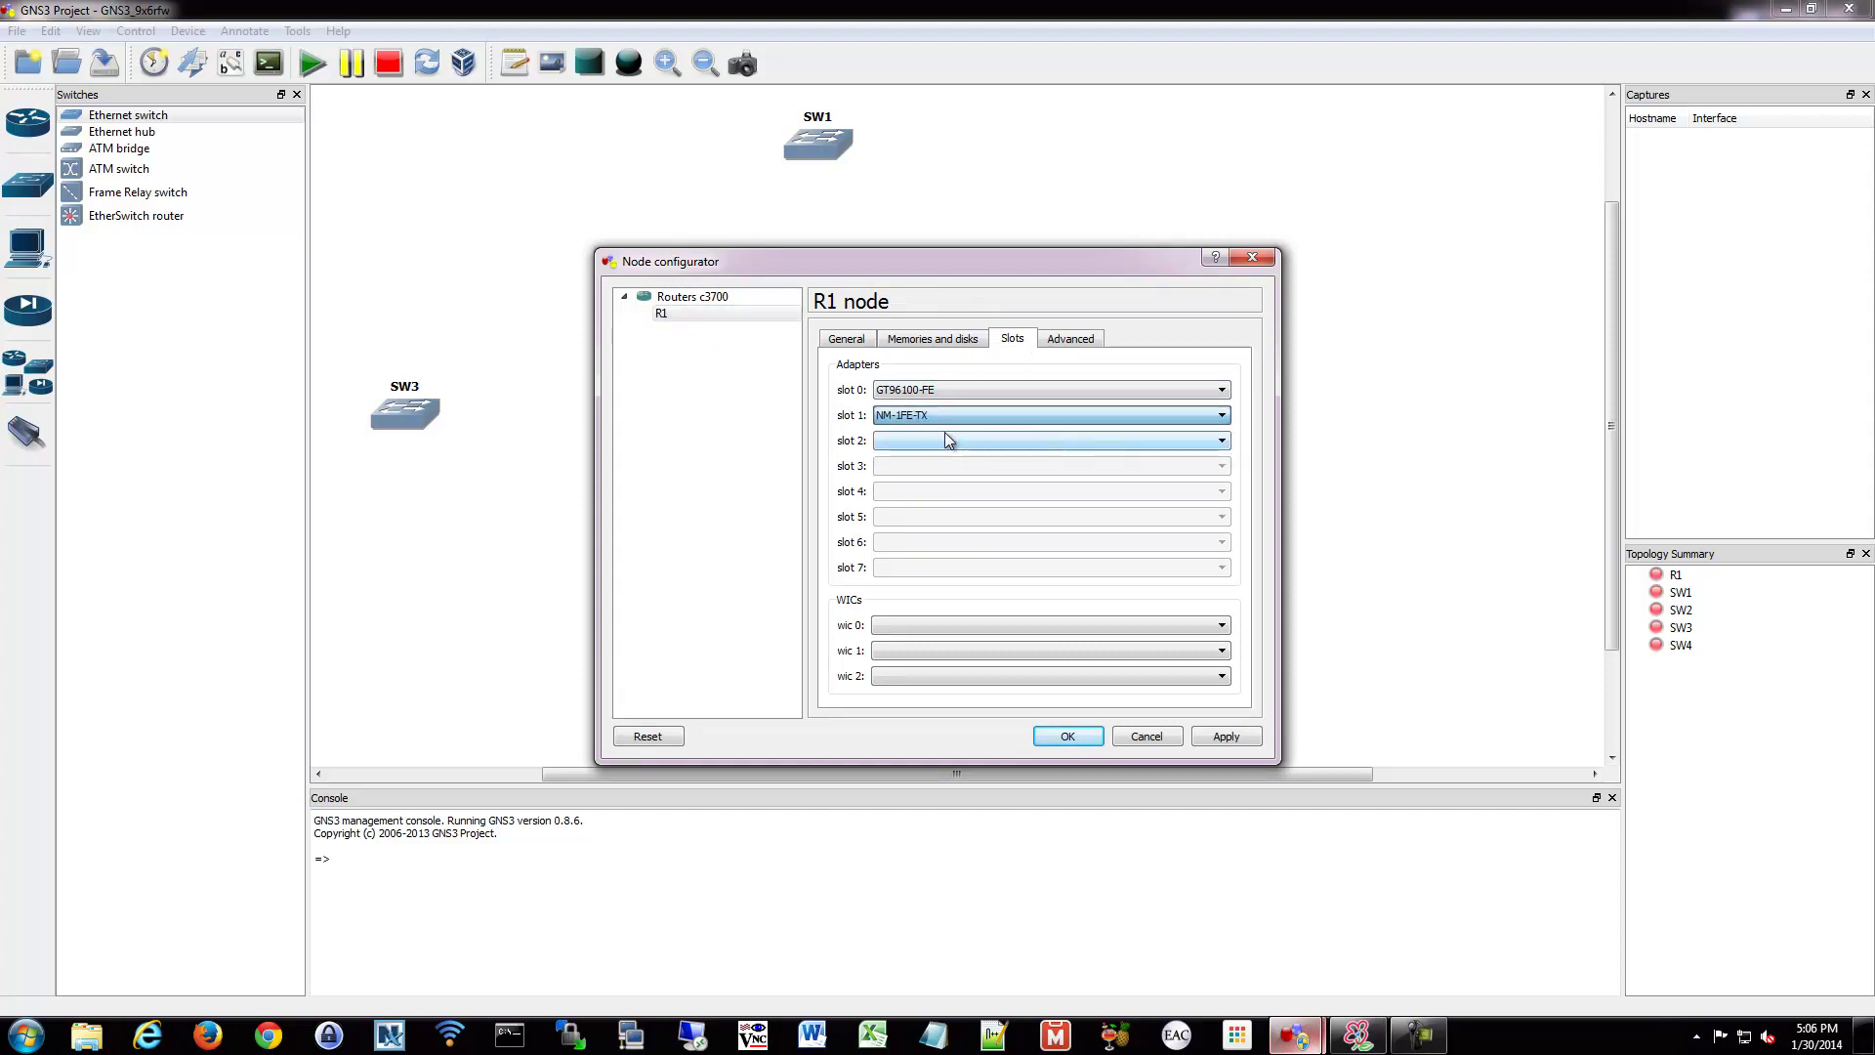
left_click(934, 441)
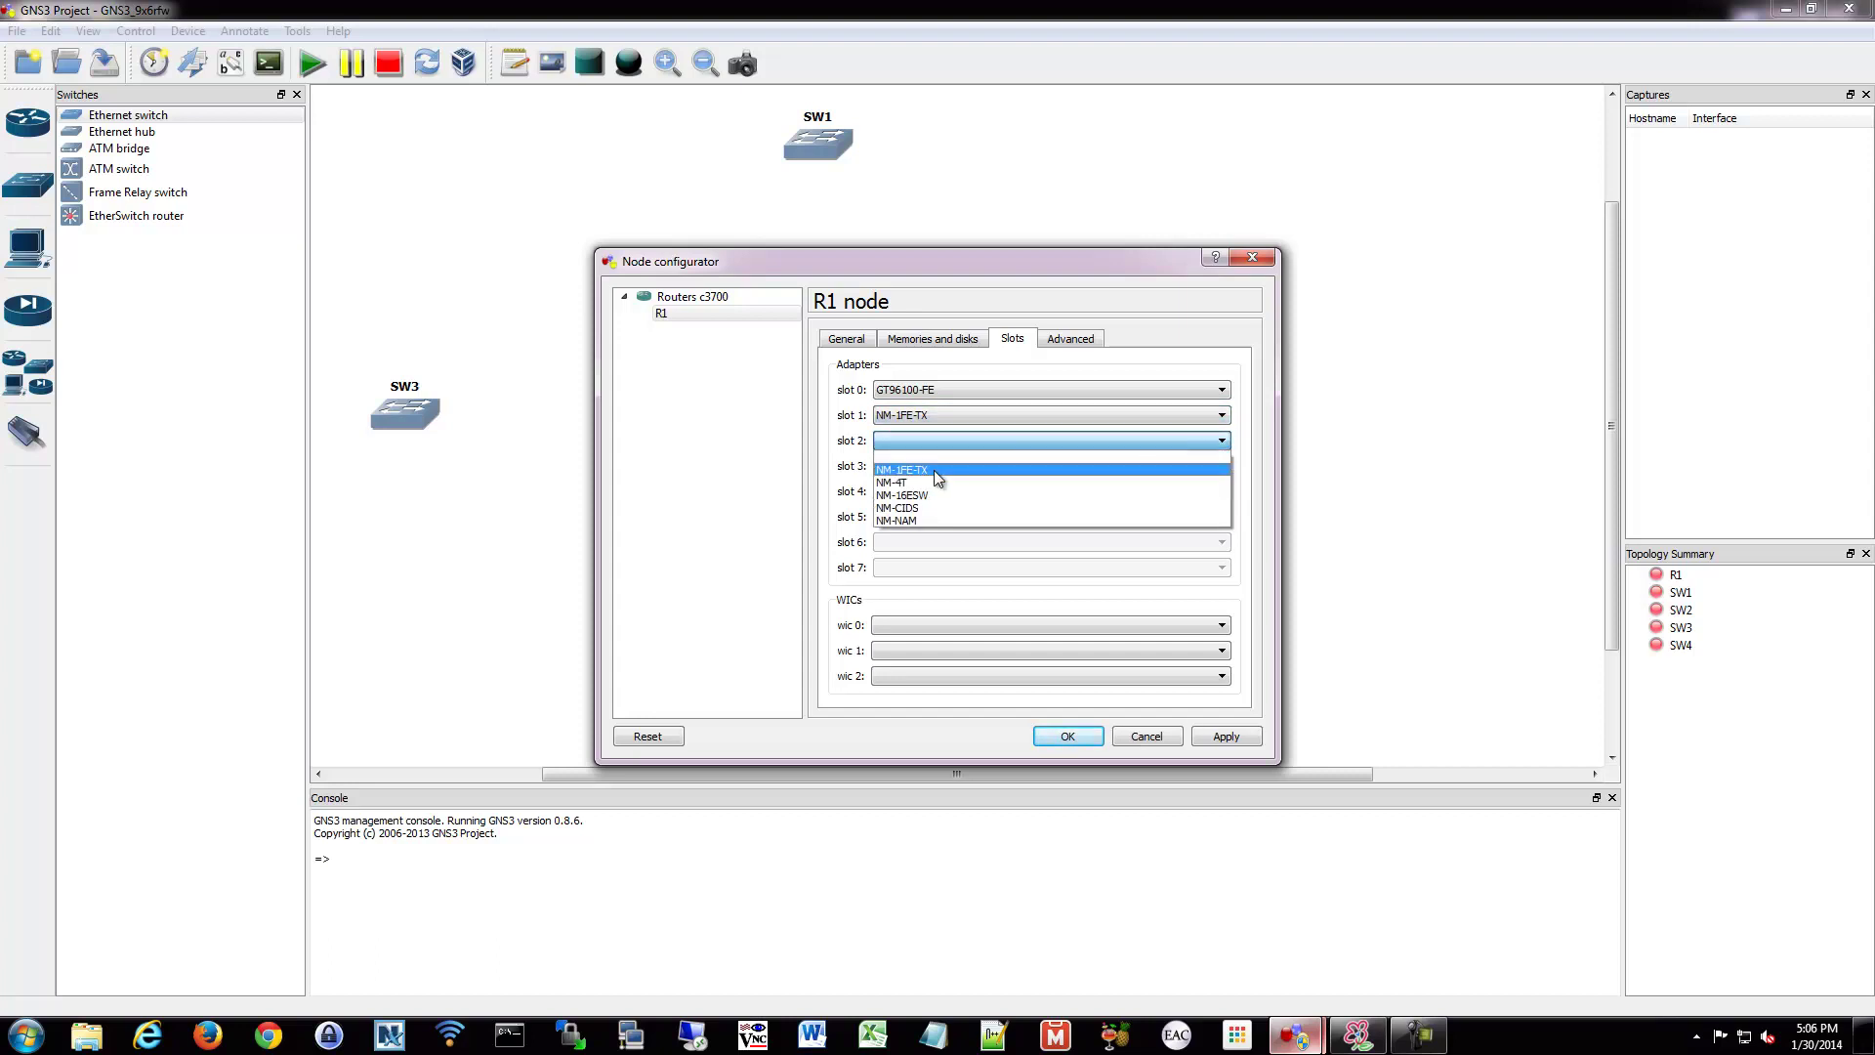
left_click(933, 470)
left_click(1048, 735)
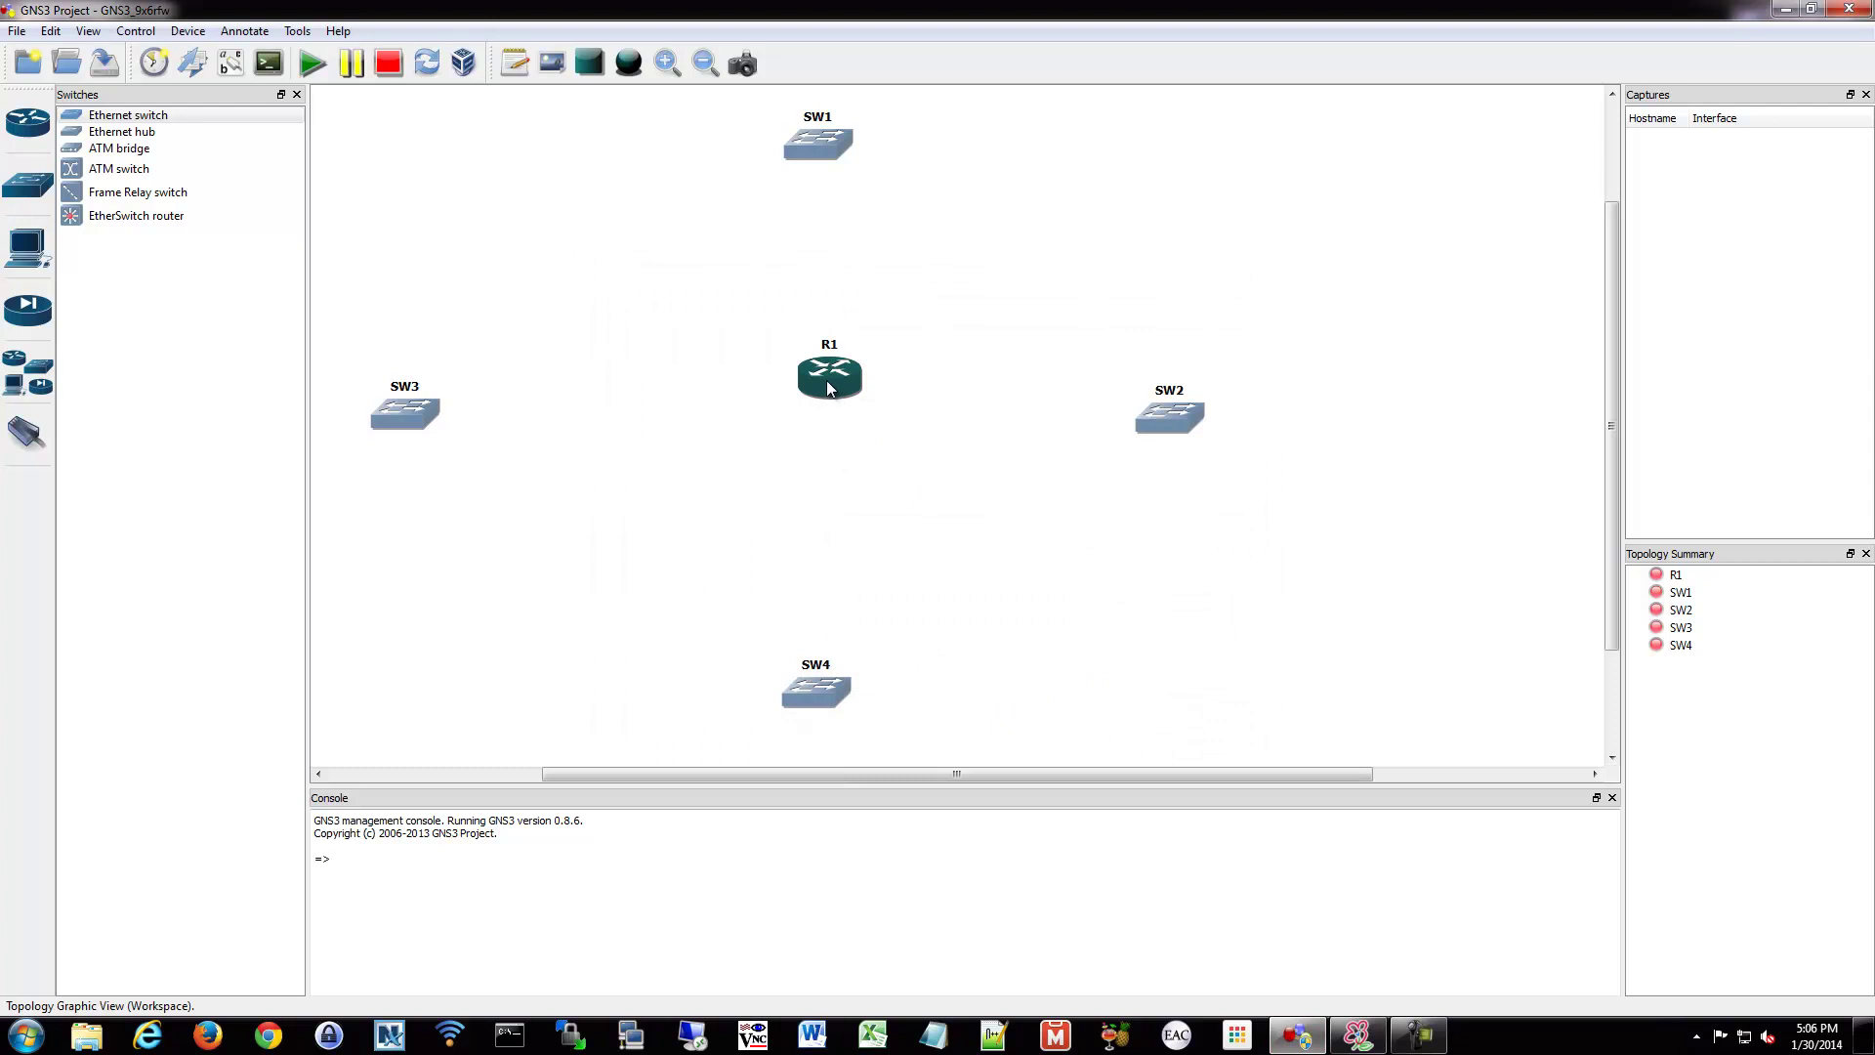
Cable R1's f0/0 to SW1 port 1 and R1's f0/1 to SW2 port 1.
left_click(30, 432)
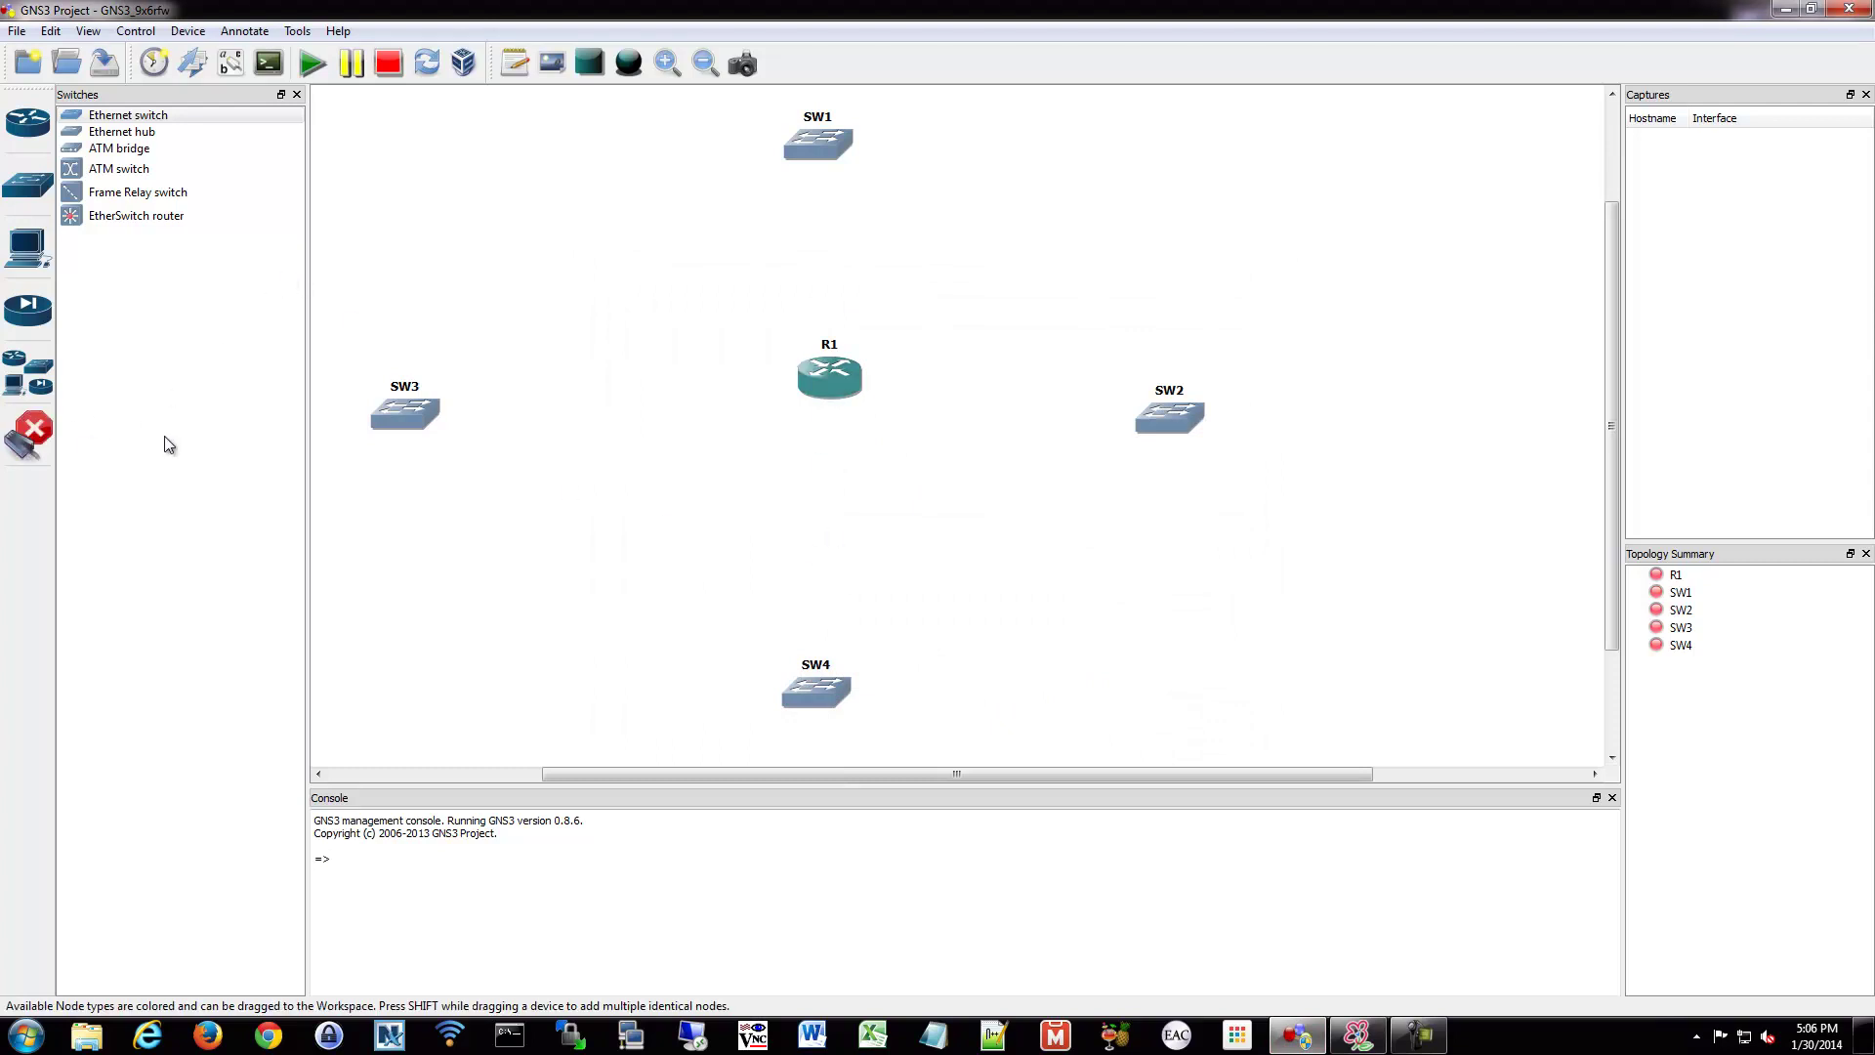
left_click(809, 386)
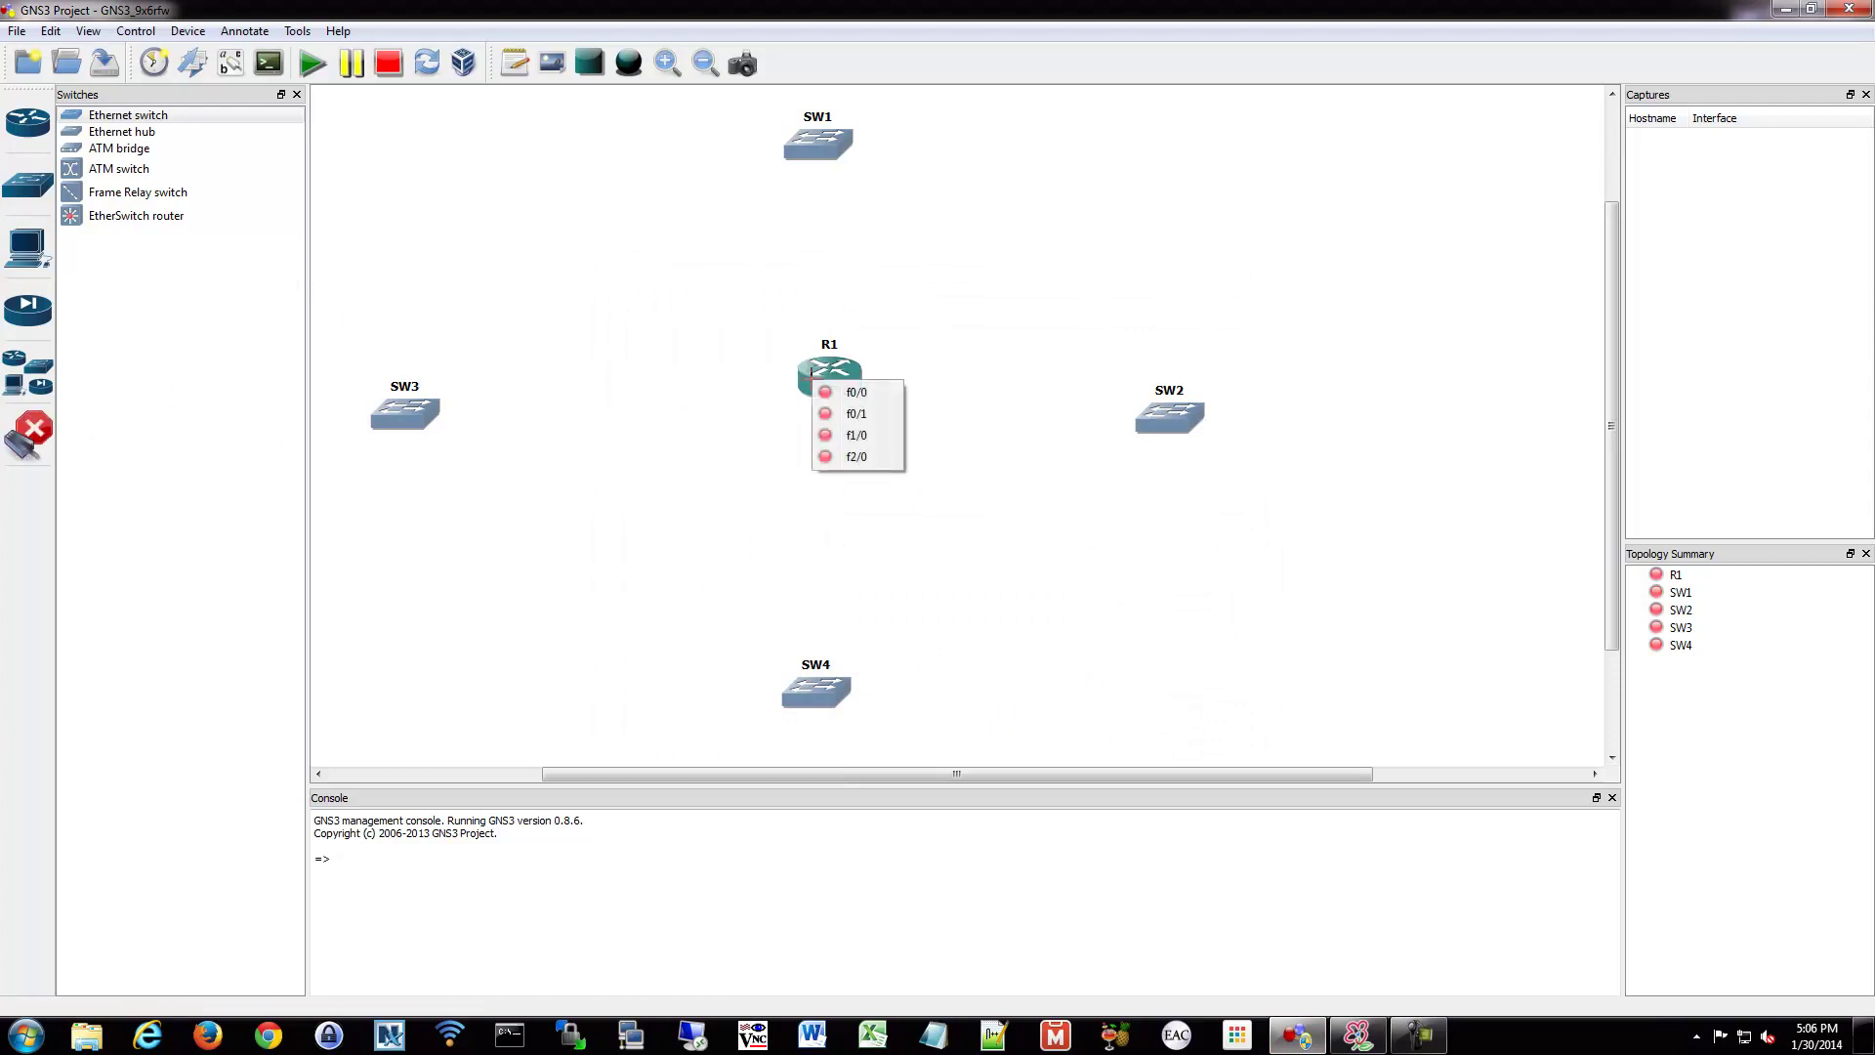
left_click(855, 391)
left_click(818, 142)
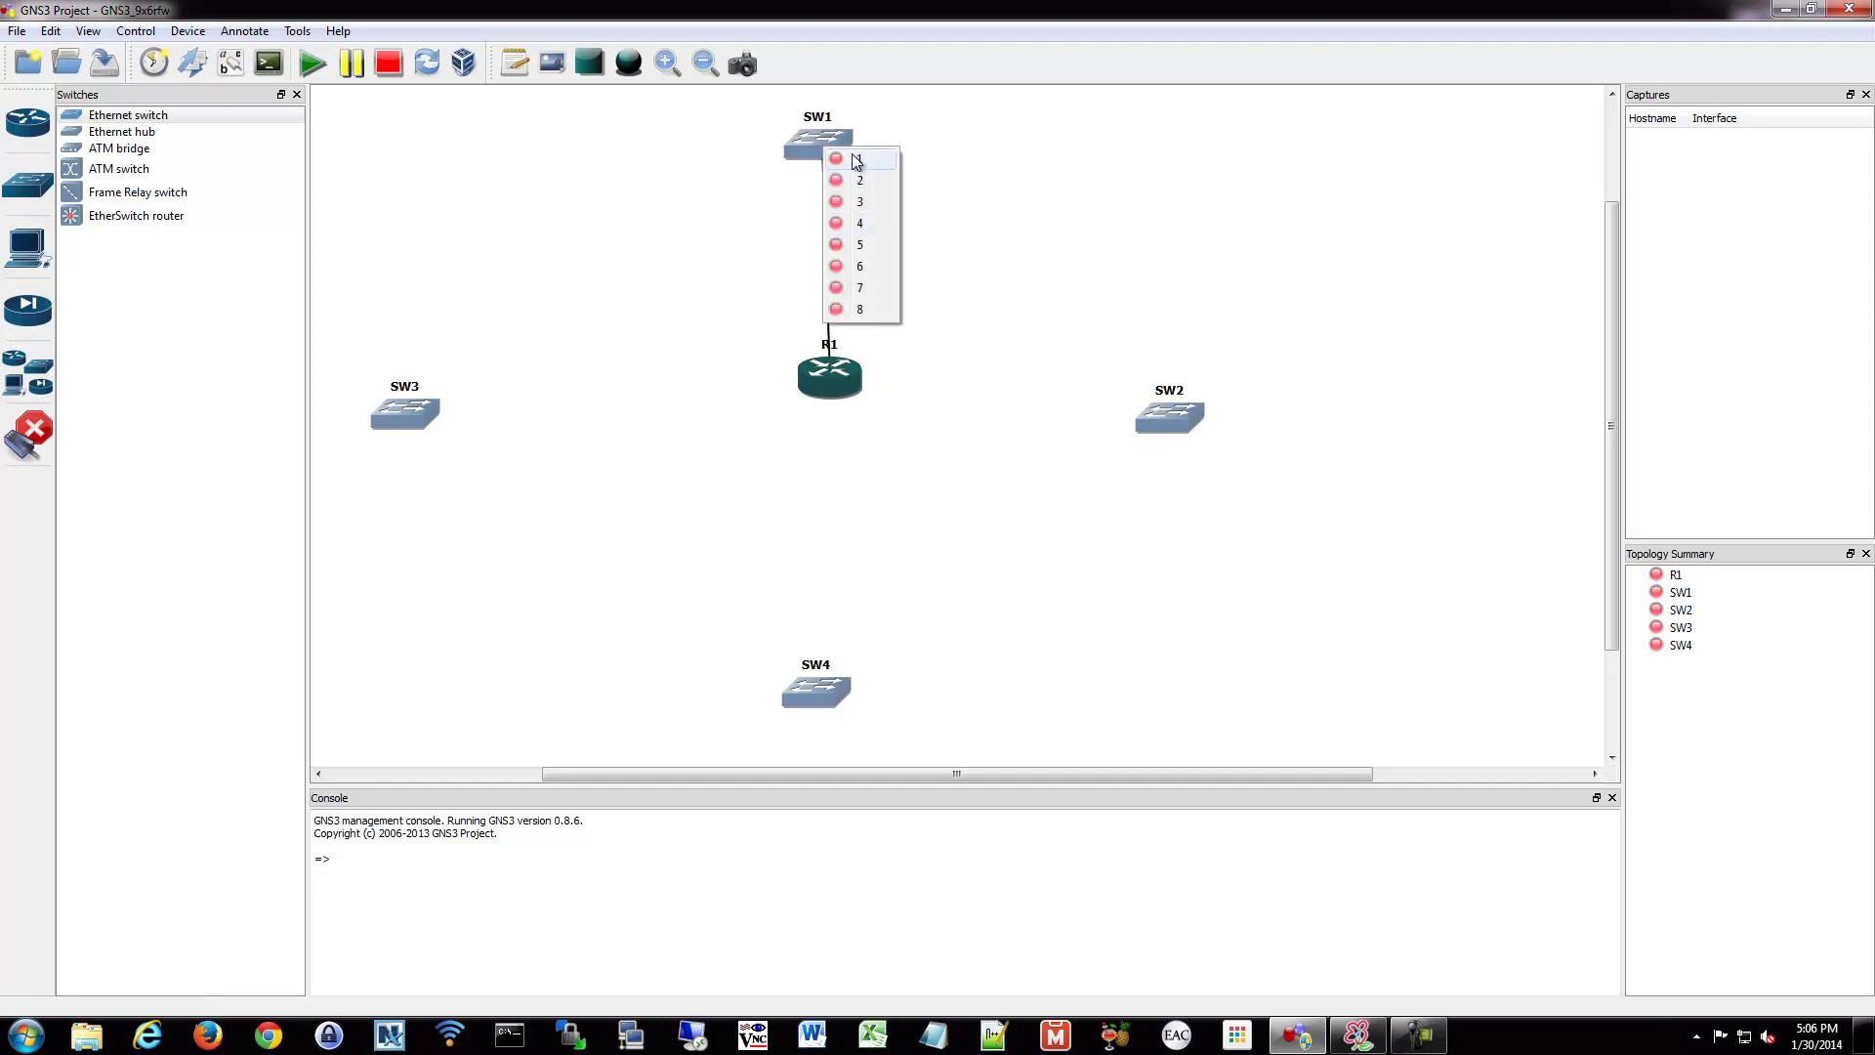
left_click(857, 156)
left_click(837, 381)
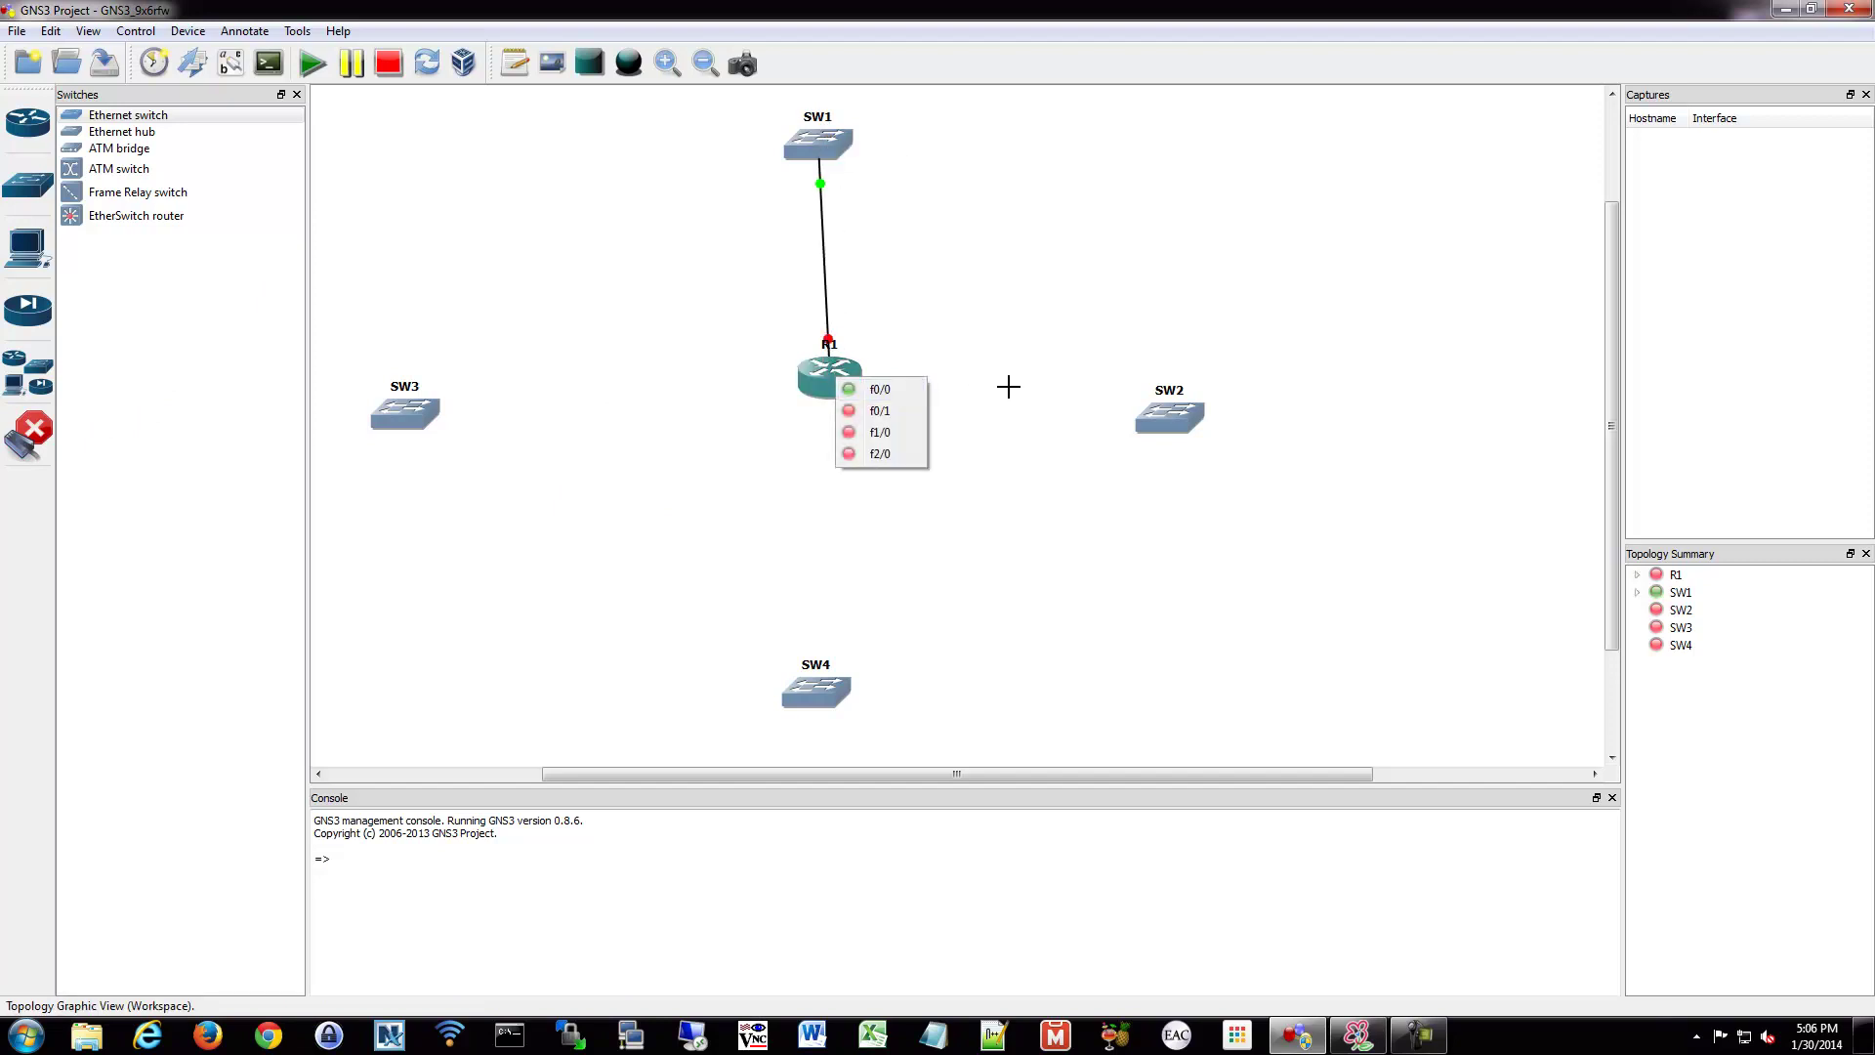
left_click(860, 413)
left_click(1176, 410)
left_click(1175, 410)
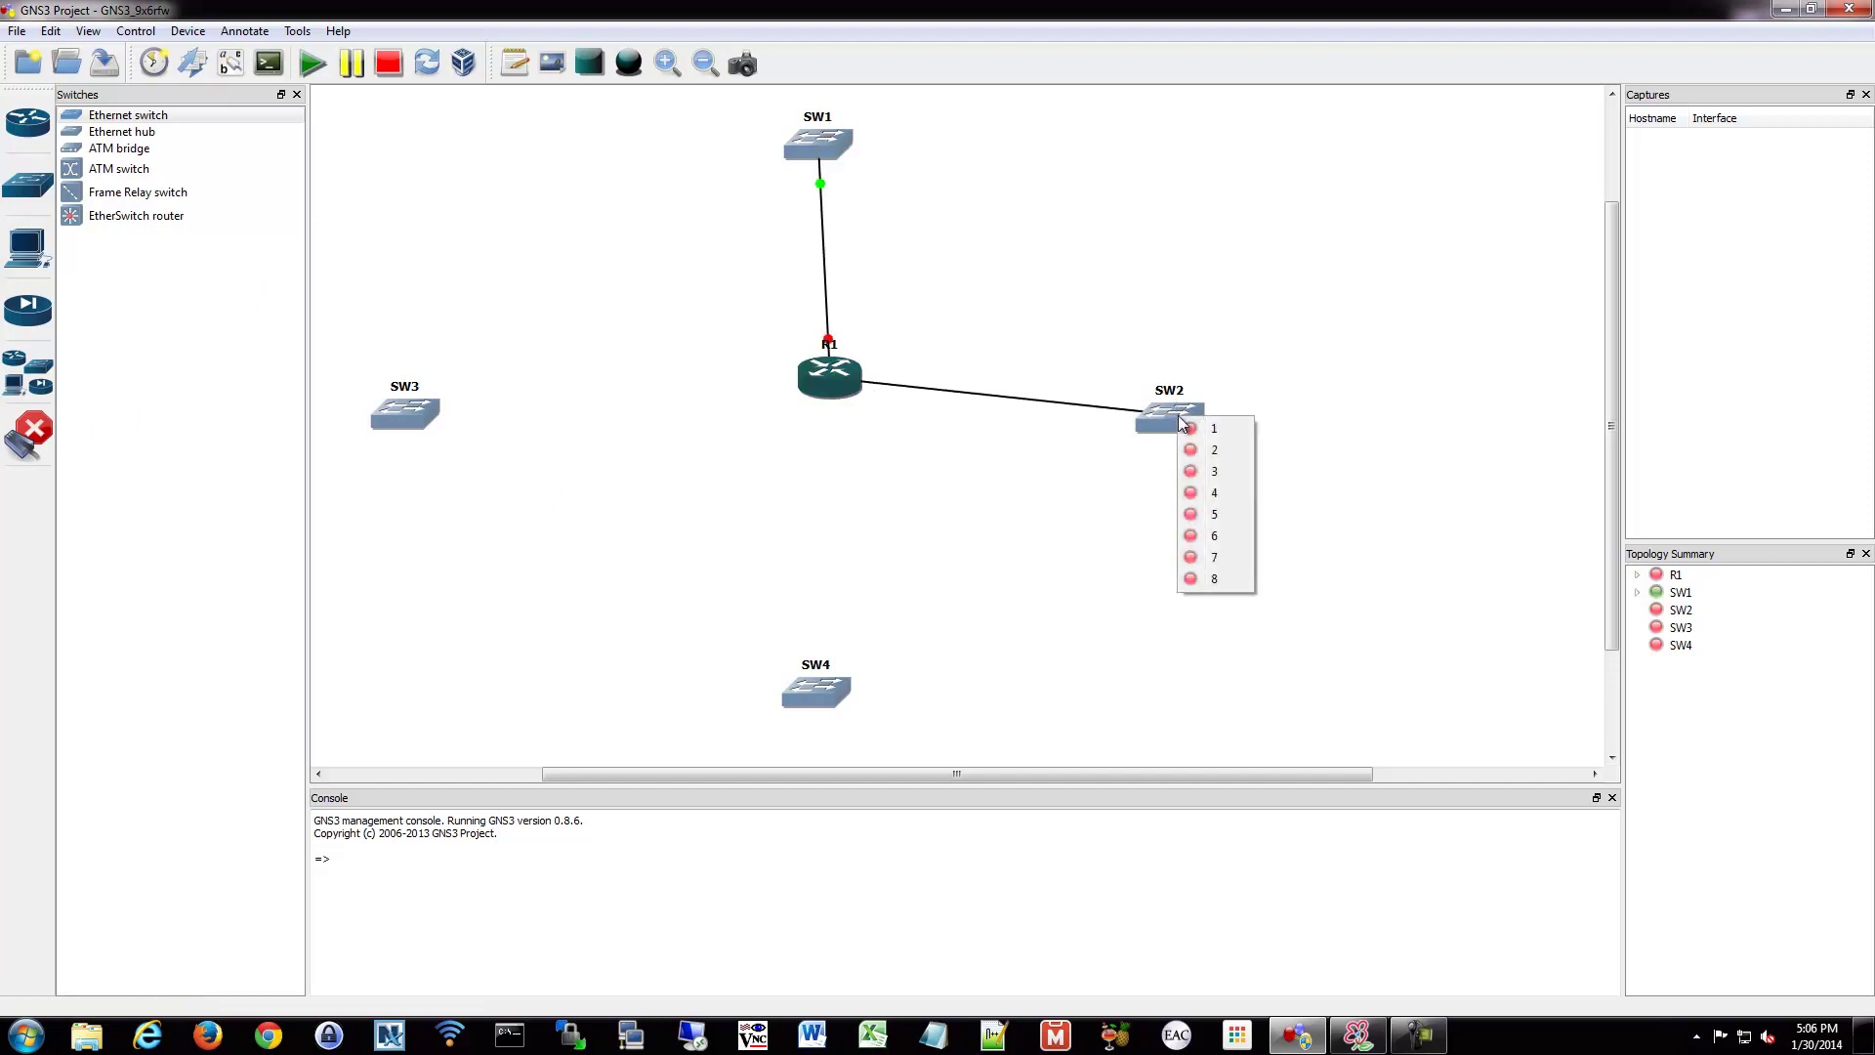
left_click(1227, 434)
Cable R1's f1/0 to SW4 port 1 and R1's f2/0 to SW3 port 1.
left_click(830, 379)
left_click(859, 434)
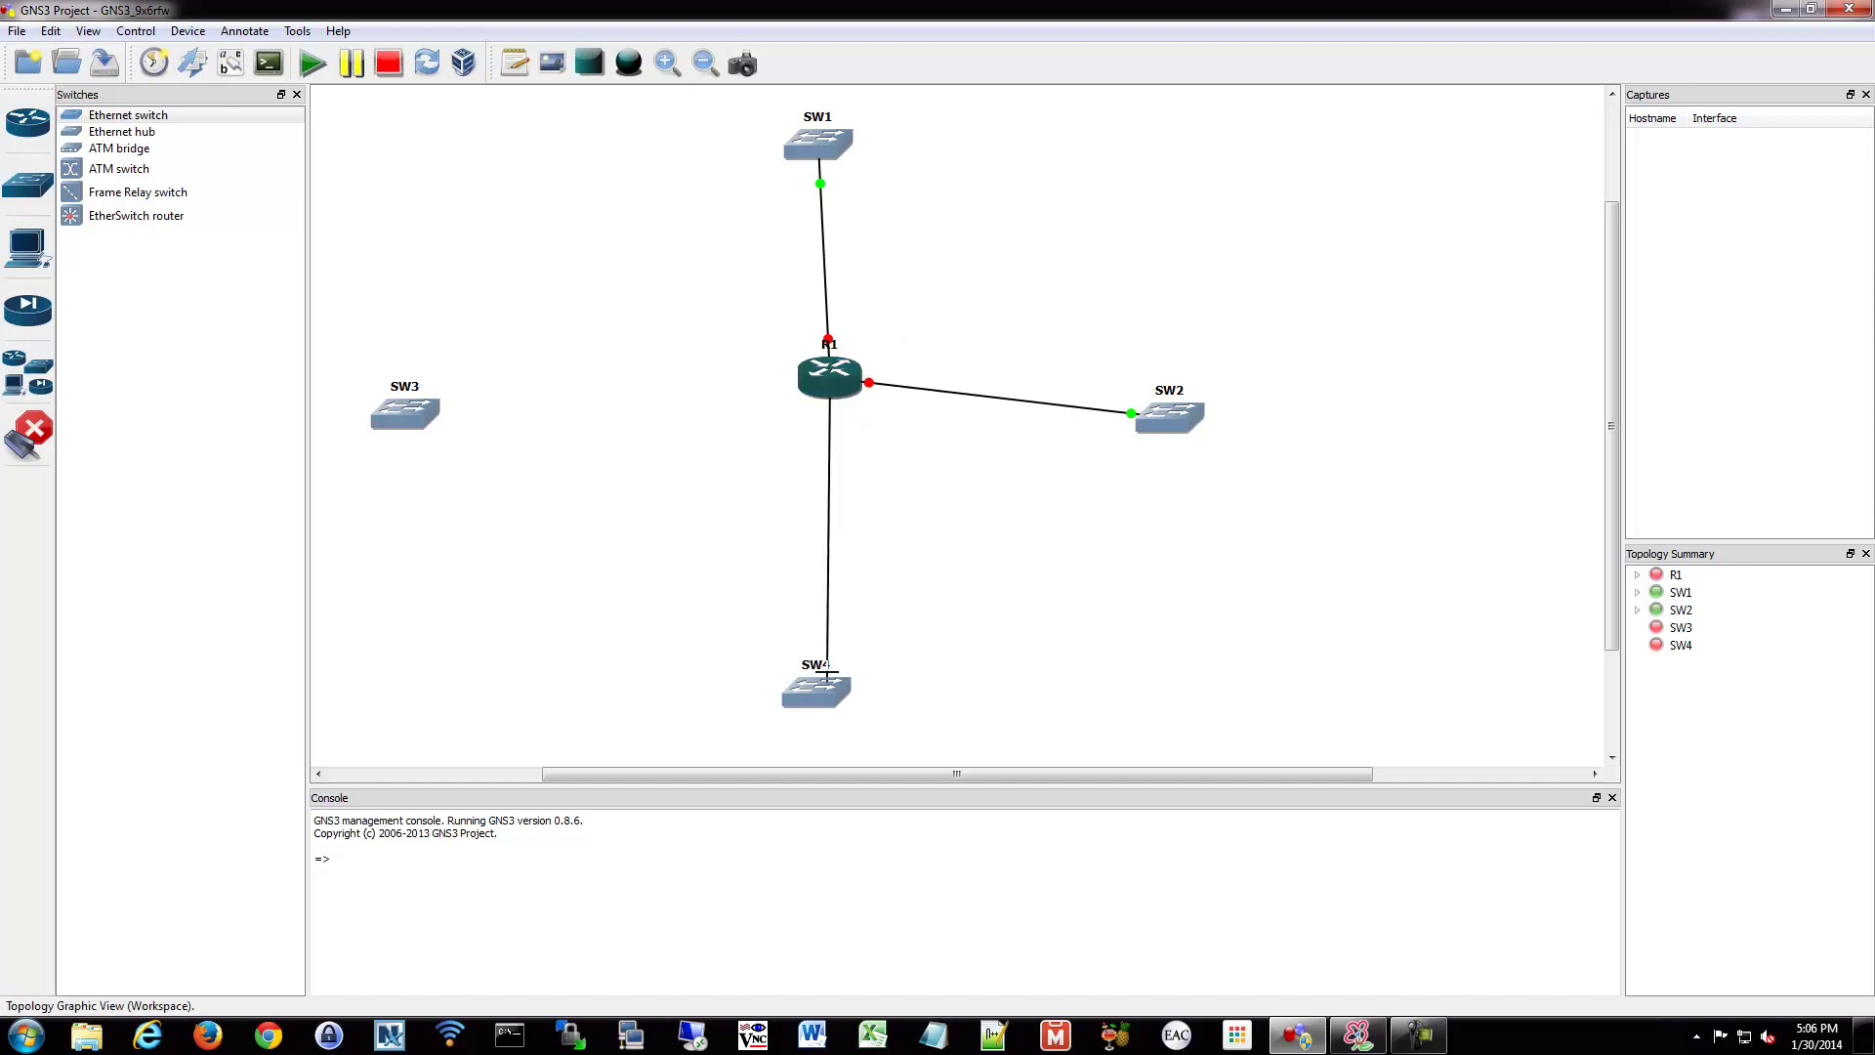
left_click(827, 691)
left_click(864, 705)
left_click(830, 376)
left_click(867, 453)
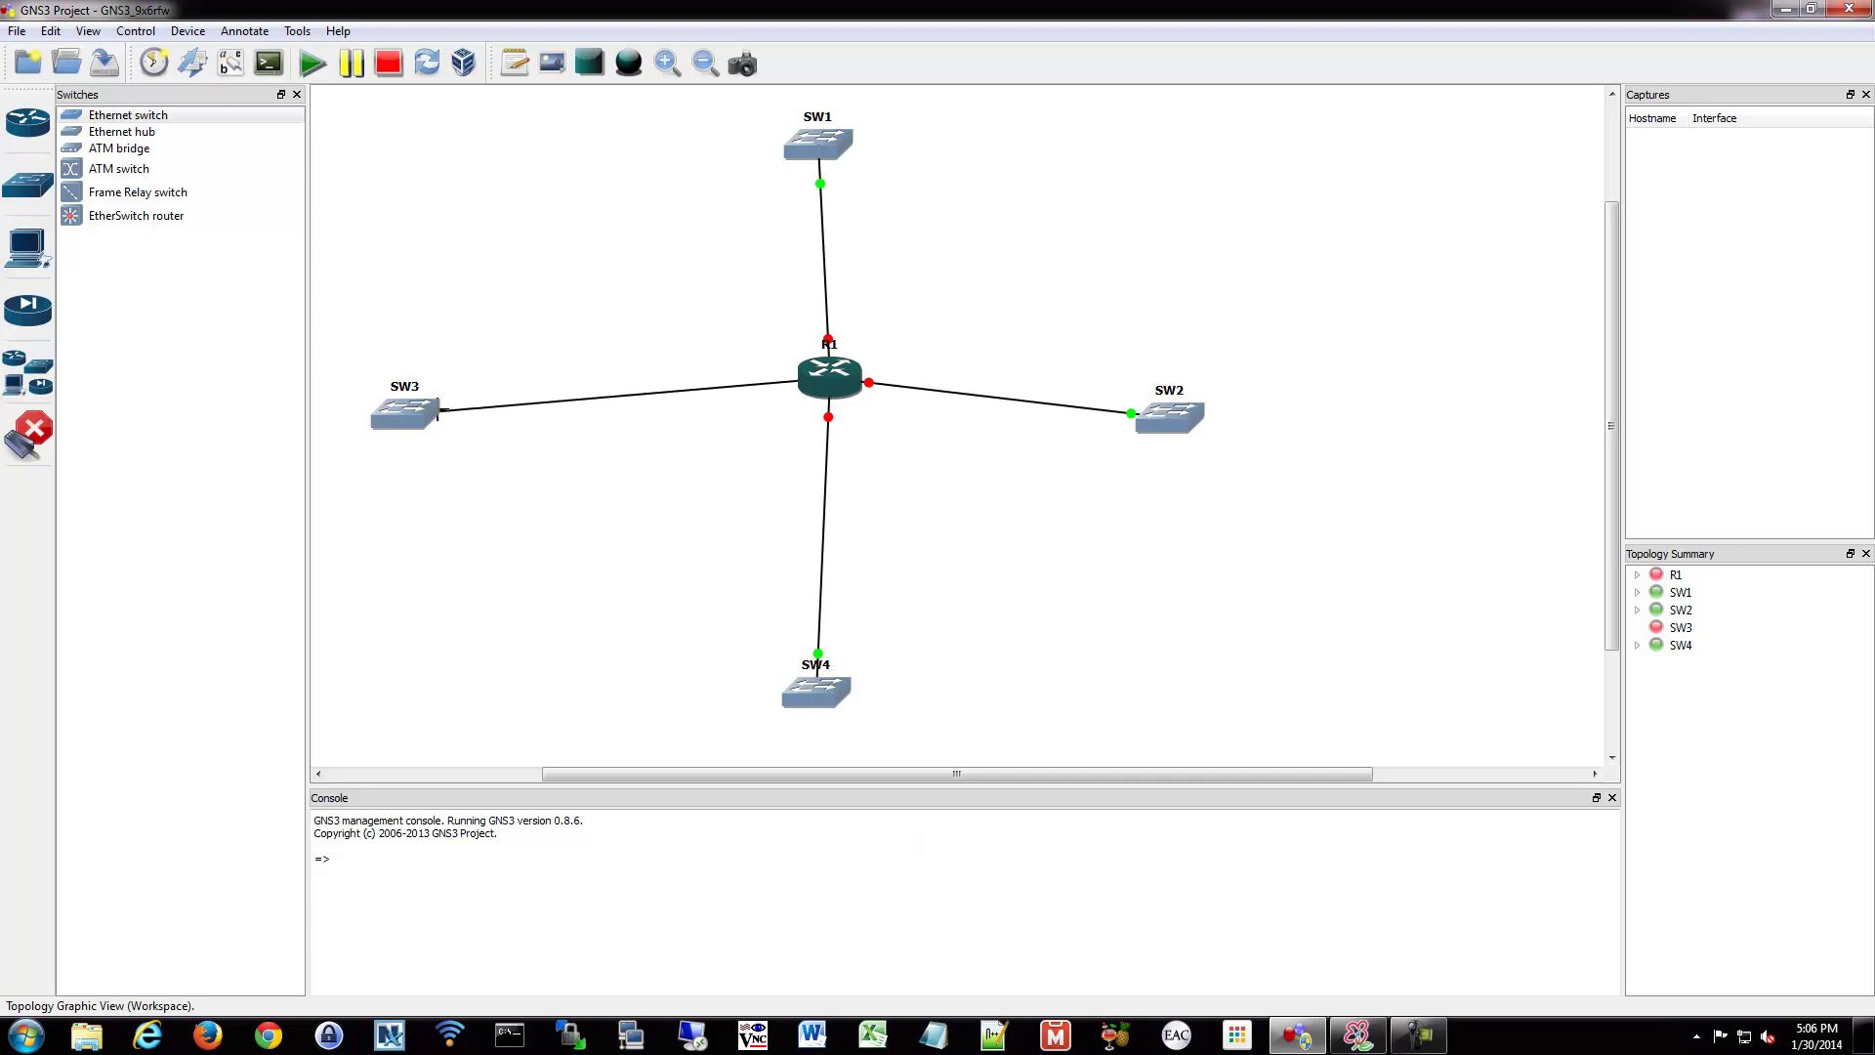
left_click(408, 412)
left_click(442, 423)
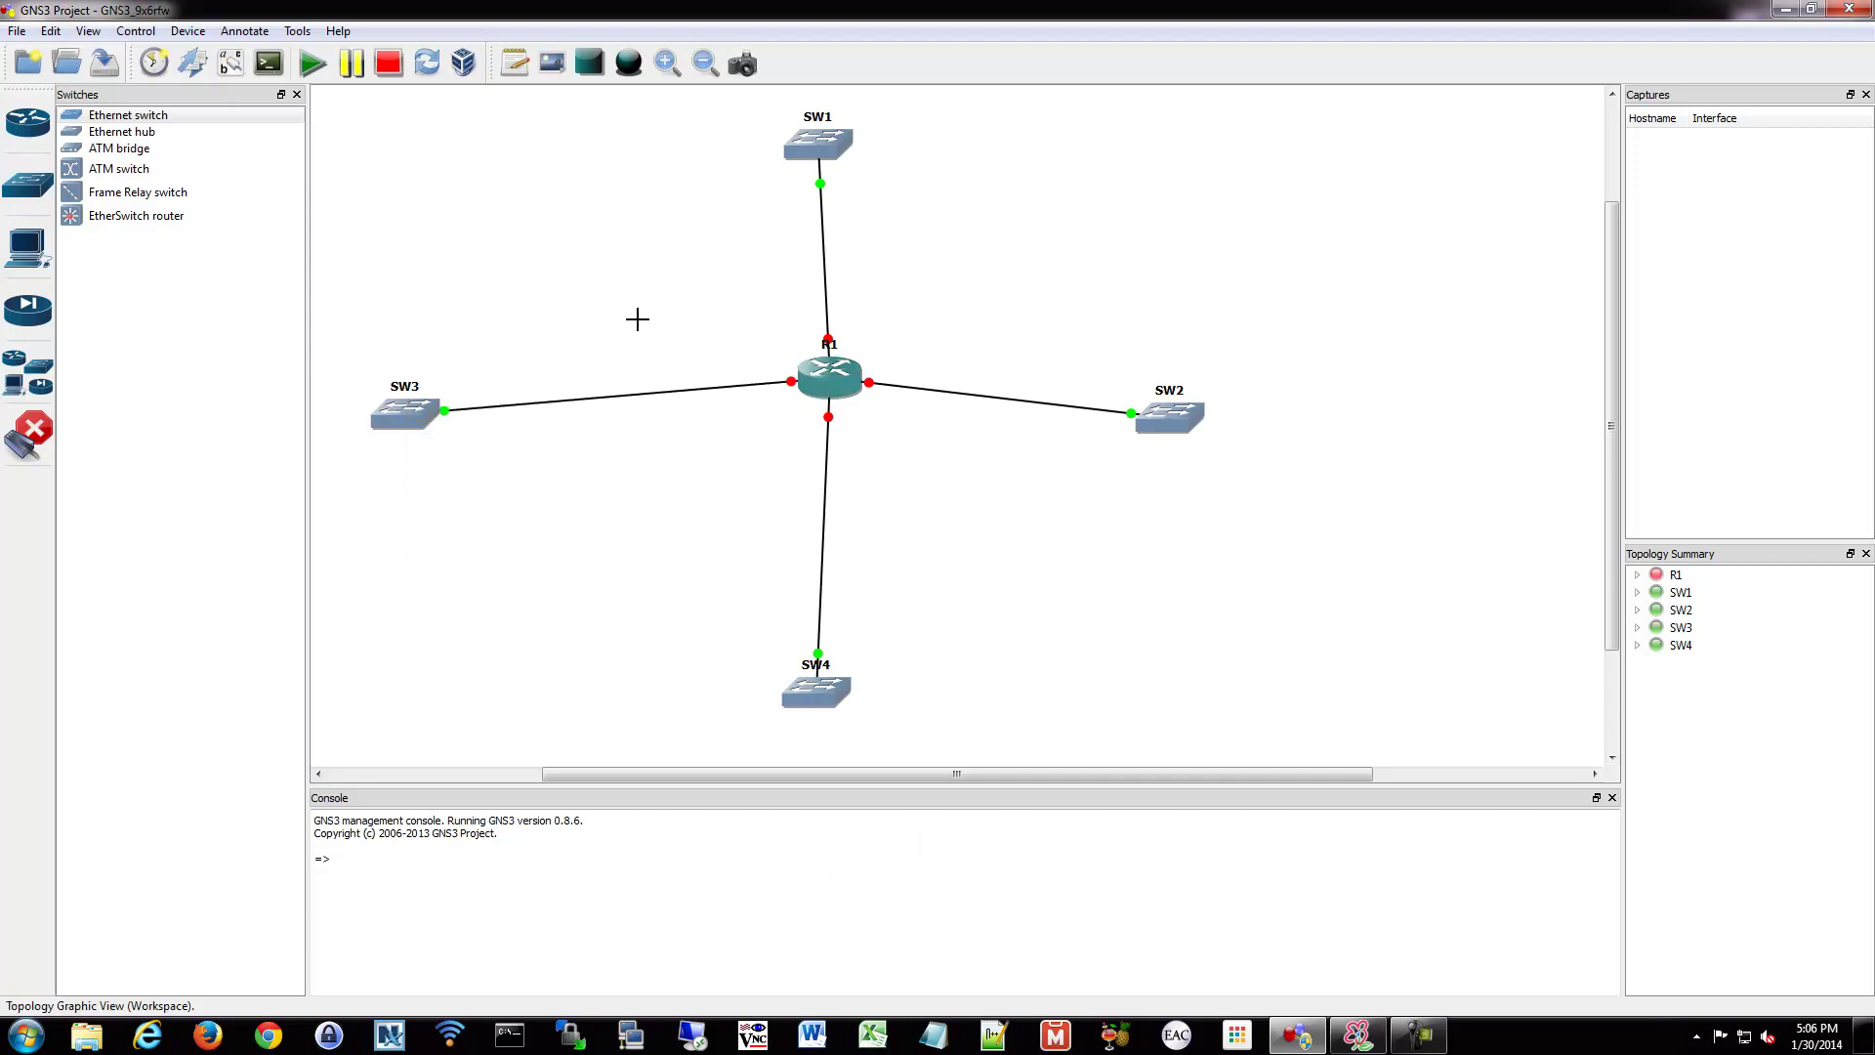
right_click(1088, 185)
left_click_drag(821, 395, 803, 408)
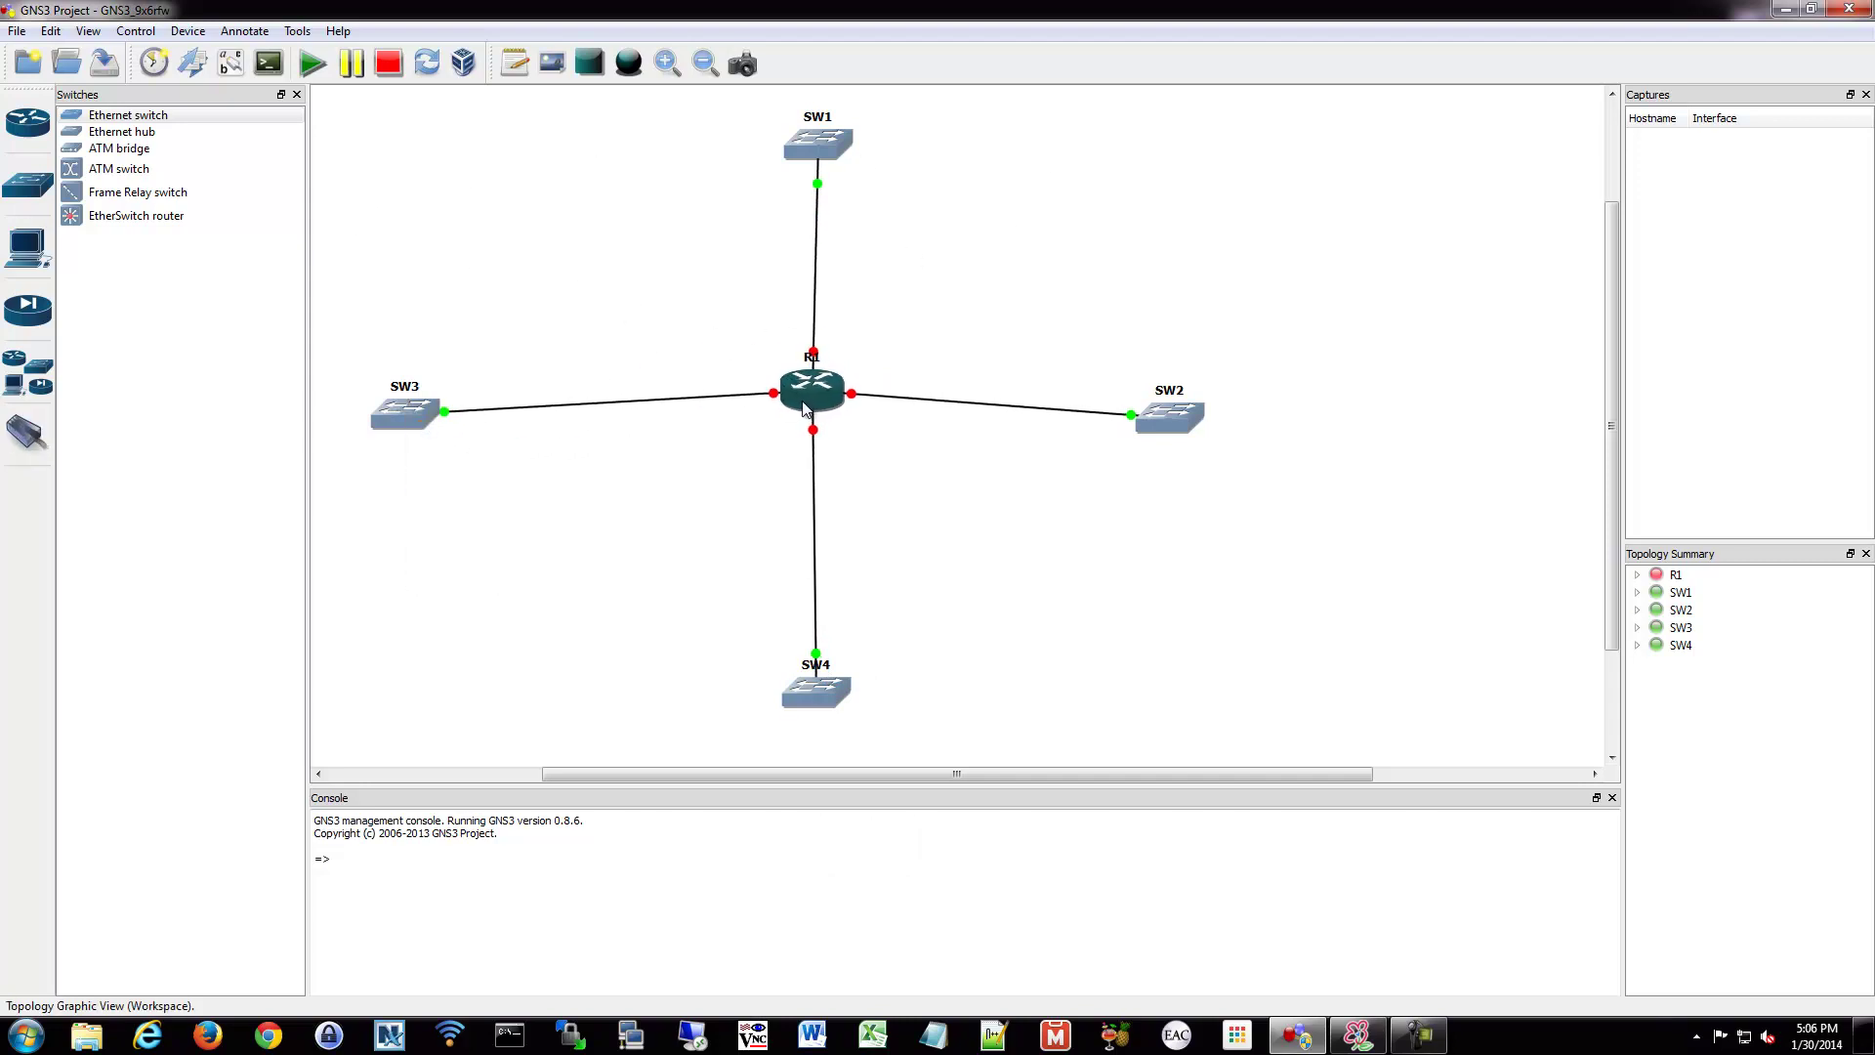
Close the switch list and draw SW1–SW4 in closer around R1.
left_click(297, 94)
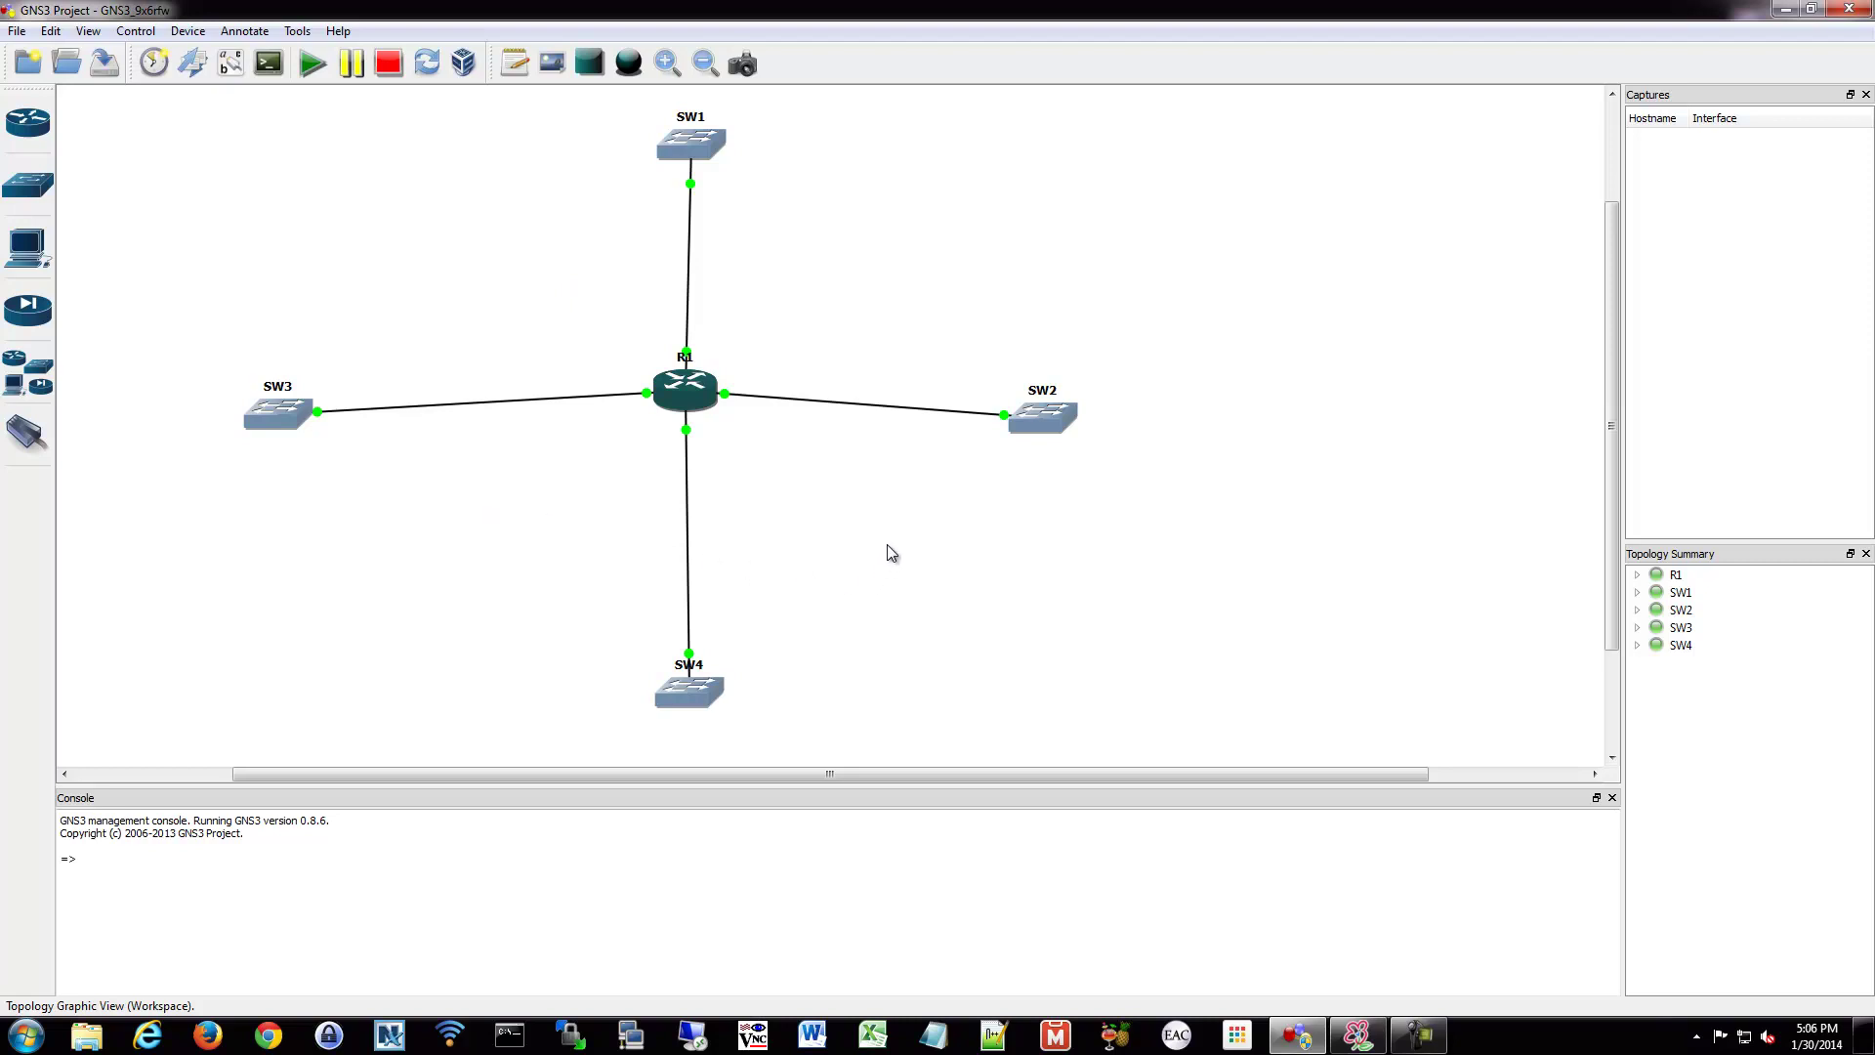
left_click_drag(694, 144, 687, 232)
left_click_drag(1050, 417, 966, 393)
left_click_drag(689, 695, 693, 635)
left_click_drag(296, 411, 432, 404)
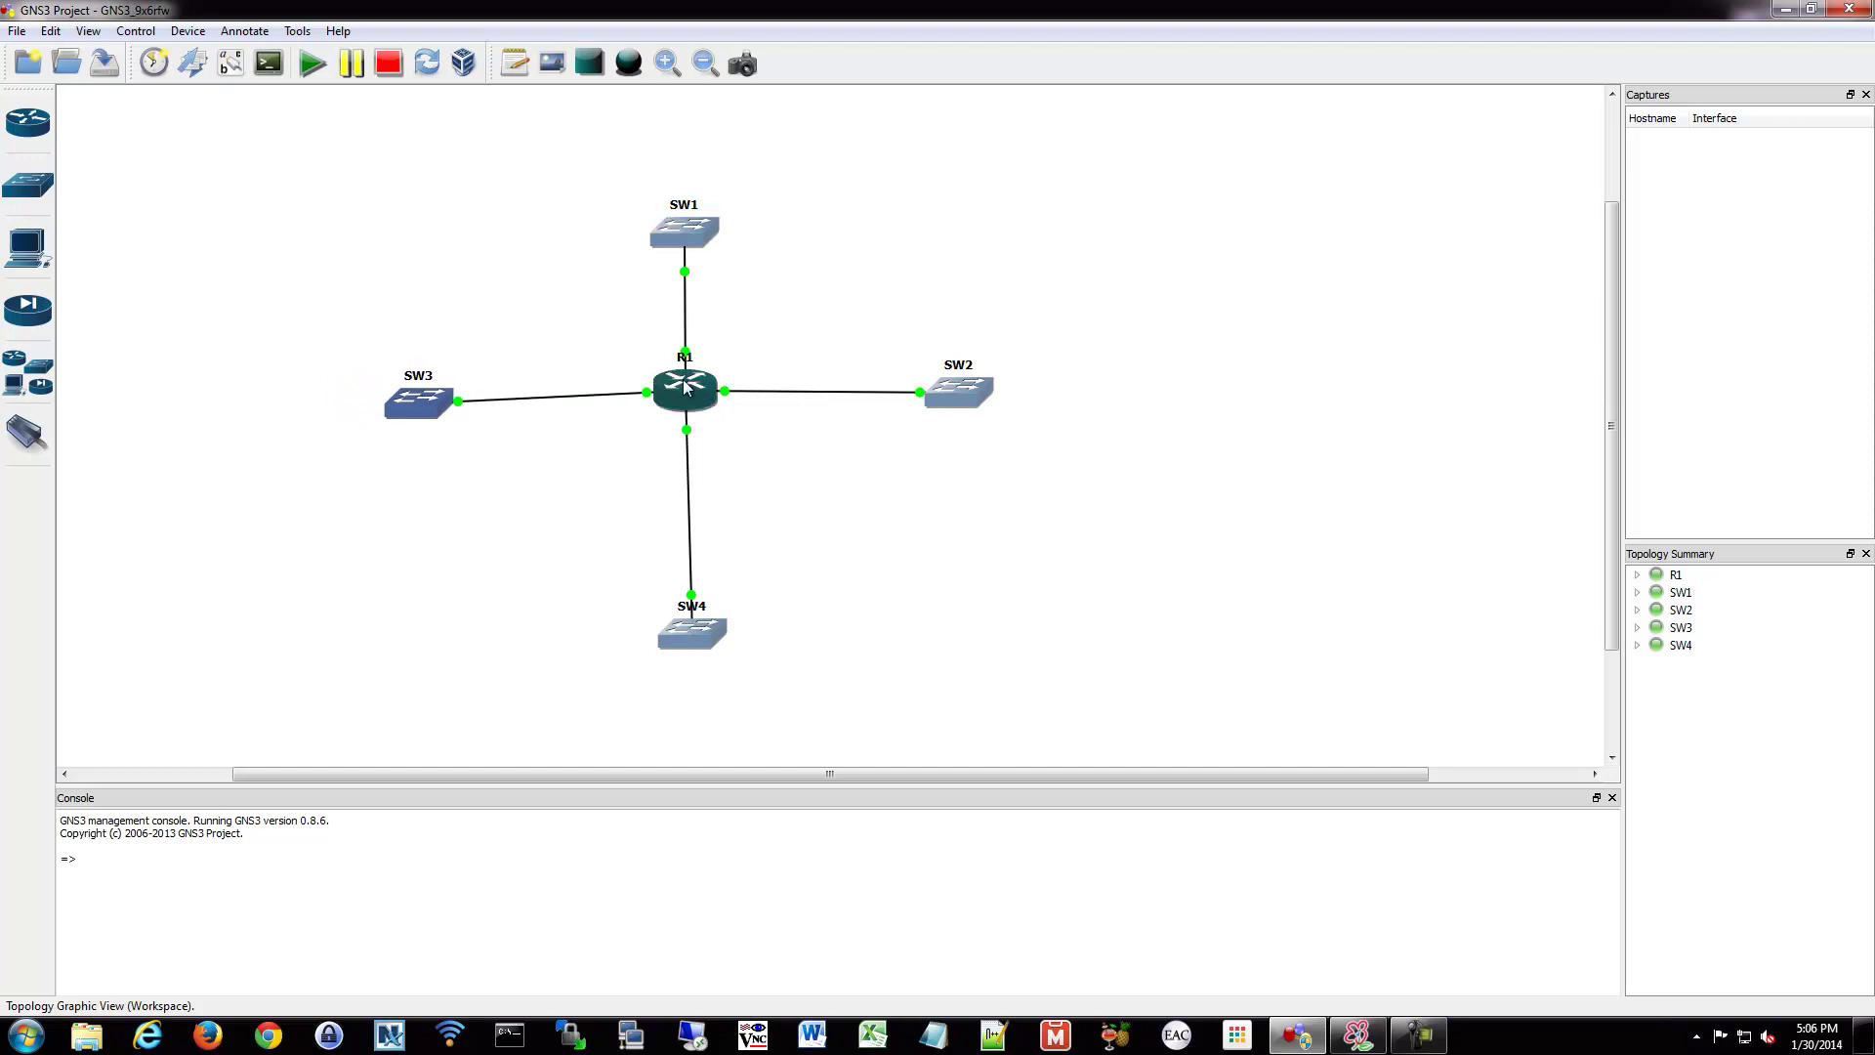
Shift the whole star left and up, then tighten the switches around R1.
left_click(341, 180)
left_click_drag(341, 179, 1065, 717)
left_click_drag(776, 392, 553, 360)
left_click(553, 360)
left_click_drag(734, 362, 661, 360)
left_click_drag(480, 603, 474, 528)
left_click_drag(461, 199, 459, 212)
left_click(166, 376)
left_click_drag(166, 377, 248, 370)
Show interface labels on the links and recentre the topology.
left_click(231, 63)
left_click_drag(161, 108, 779, 618)
left_click_drag(462, 217, 568, 250)
left_click(326, 277)
left_click(28, 122)
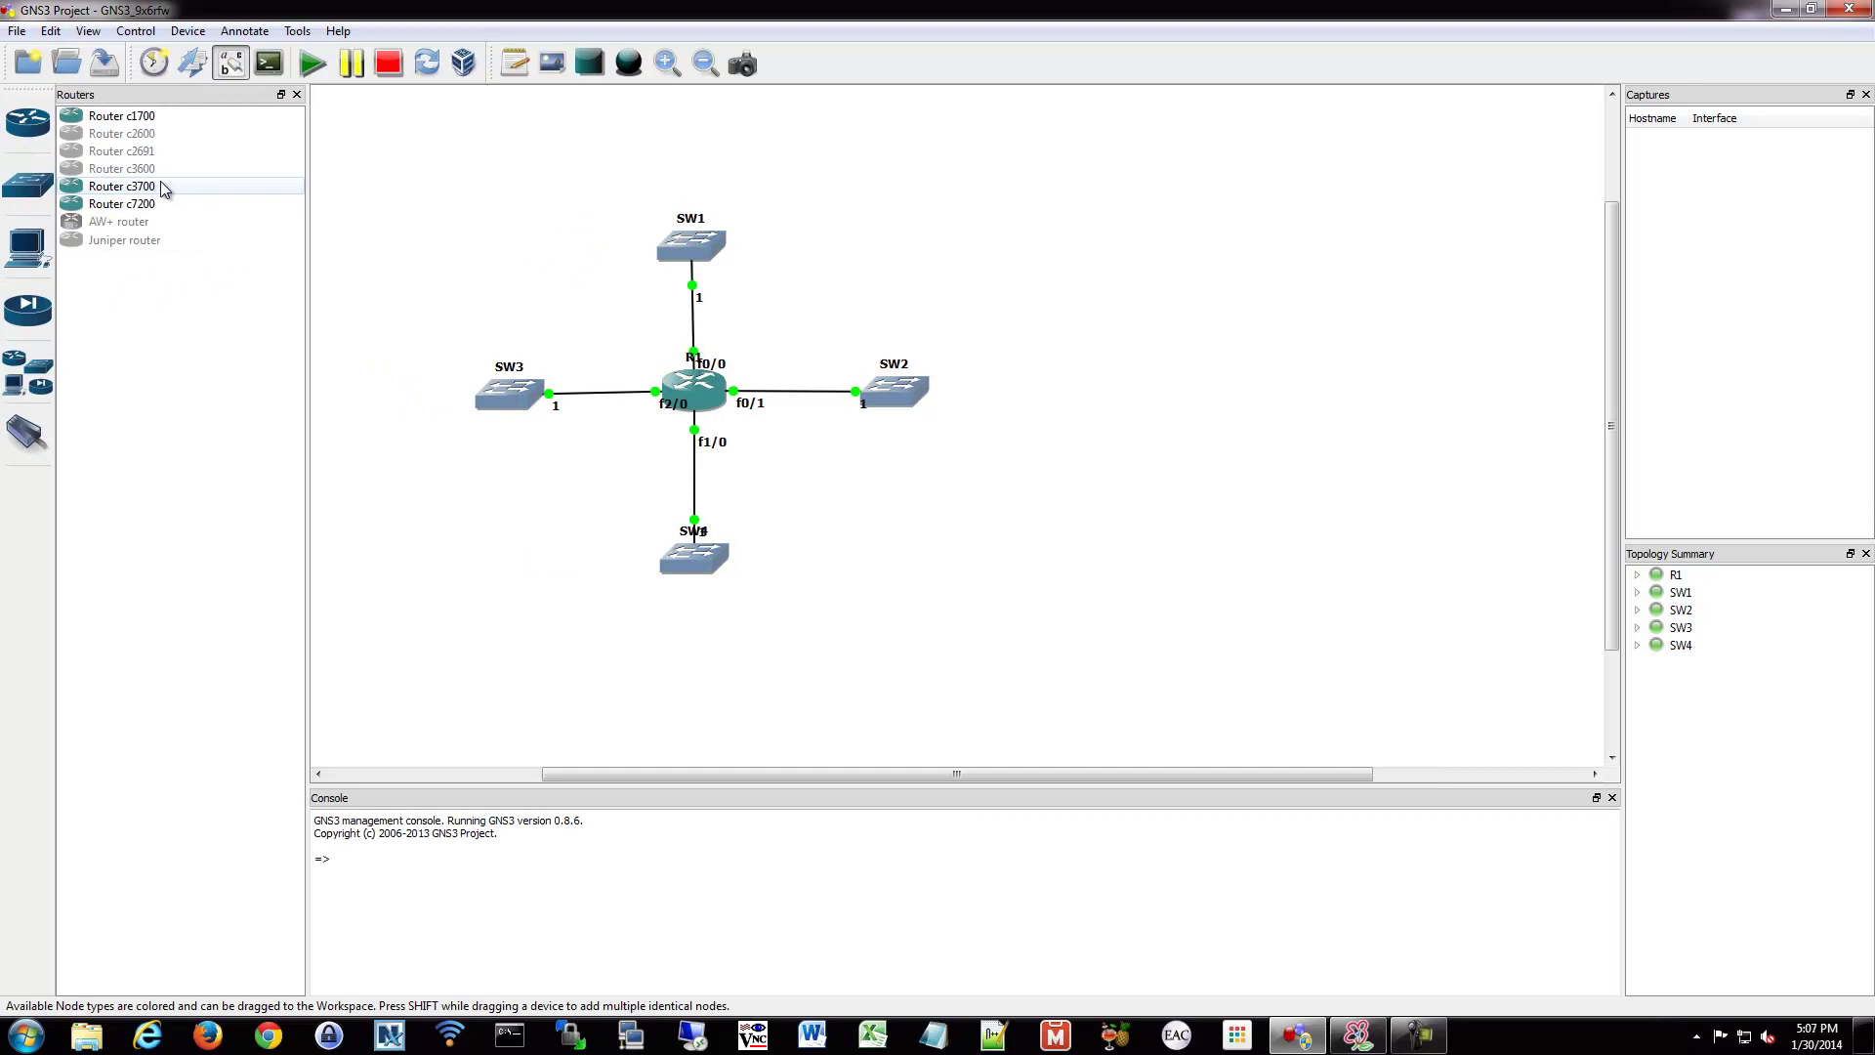
Add four more c3700 routers above, right of, below and left of R1.
left_click(162, 185)
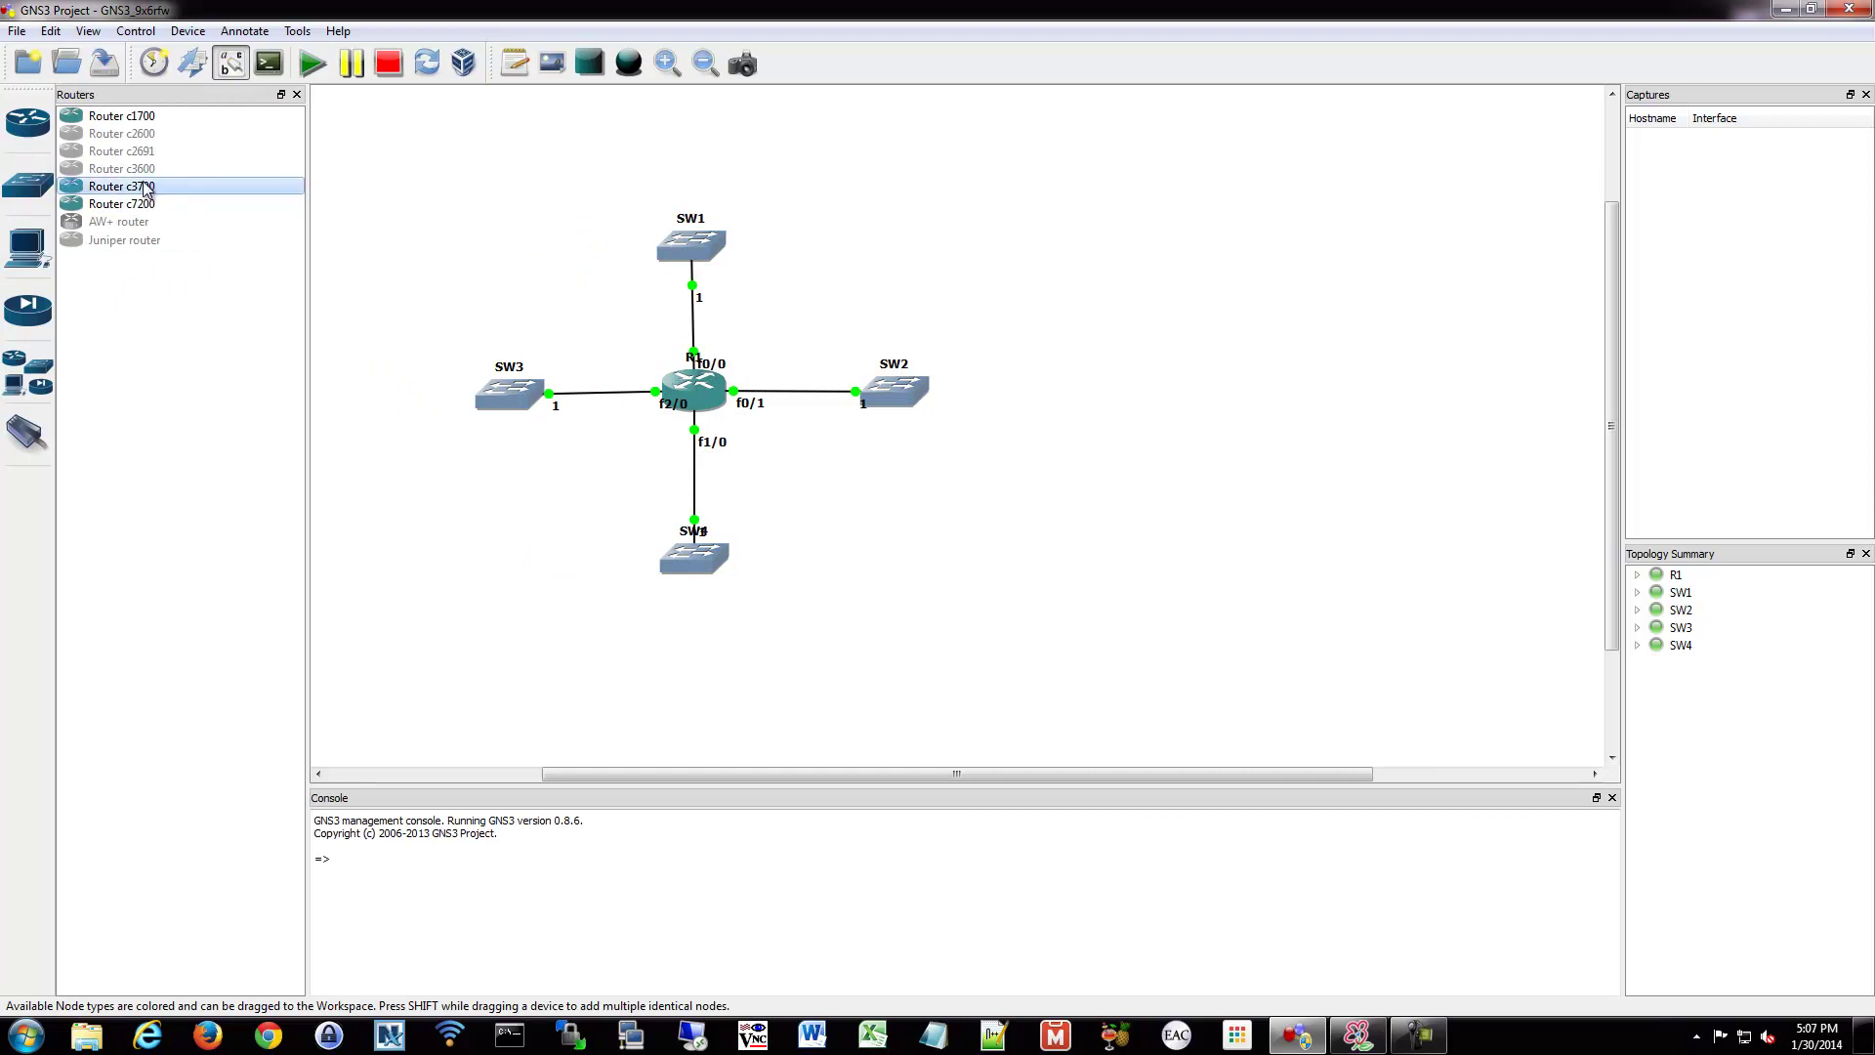
left_click_drag(144, 188, 704, 127)
left_click_drag(244, 185, 1113, 400)
left_click_drag(147, 186, 695, 713)
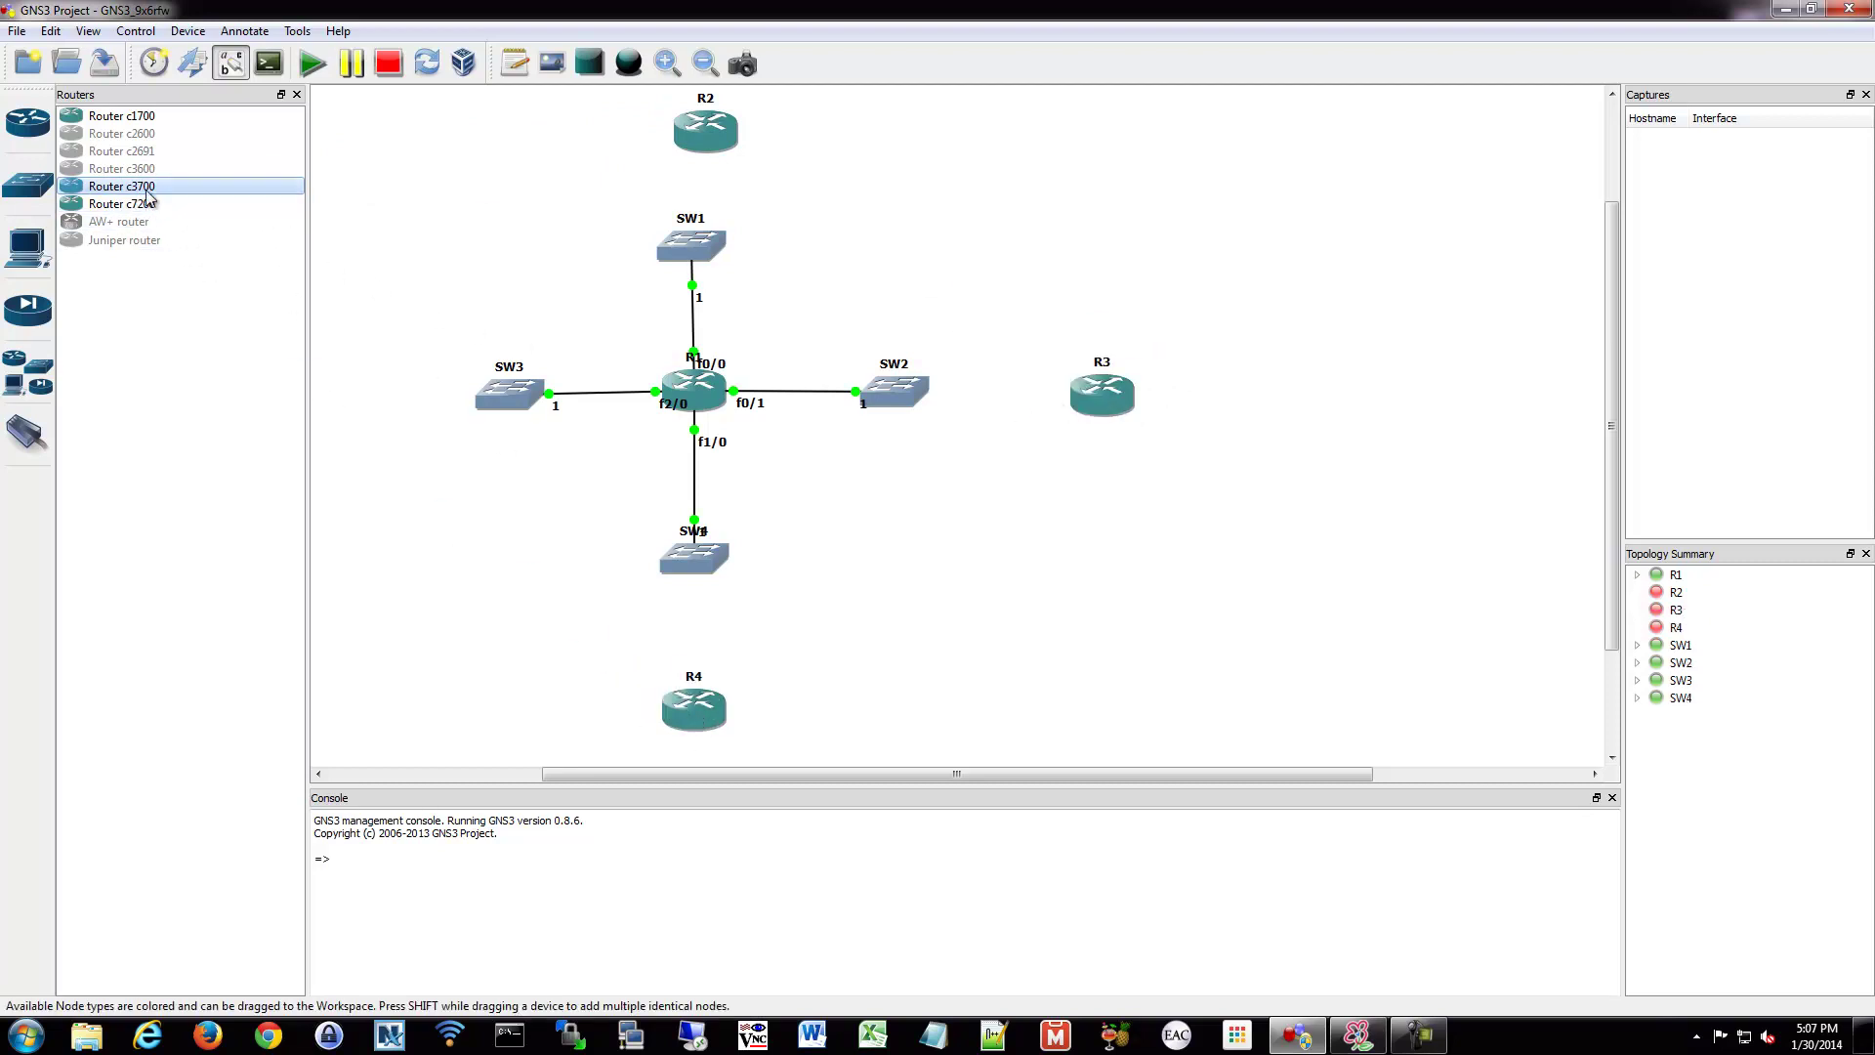
left_click_drag(147, 188, 360, 415)
Delete switches SW1–SW4 along with their links.
left_click(297, 93)
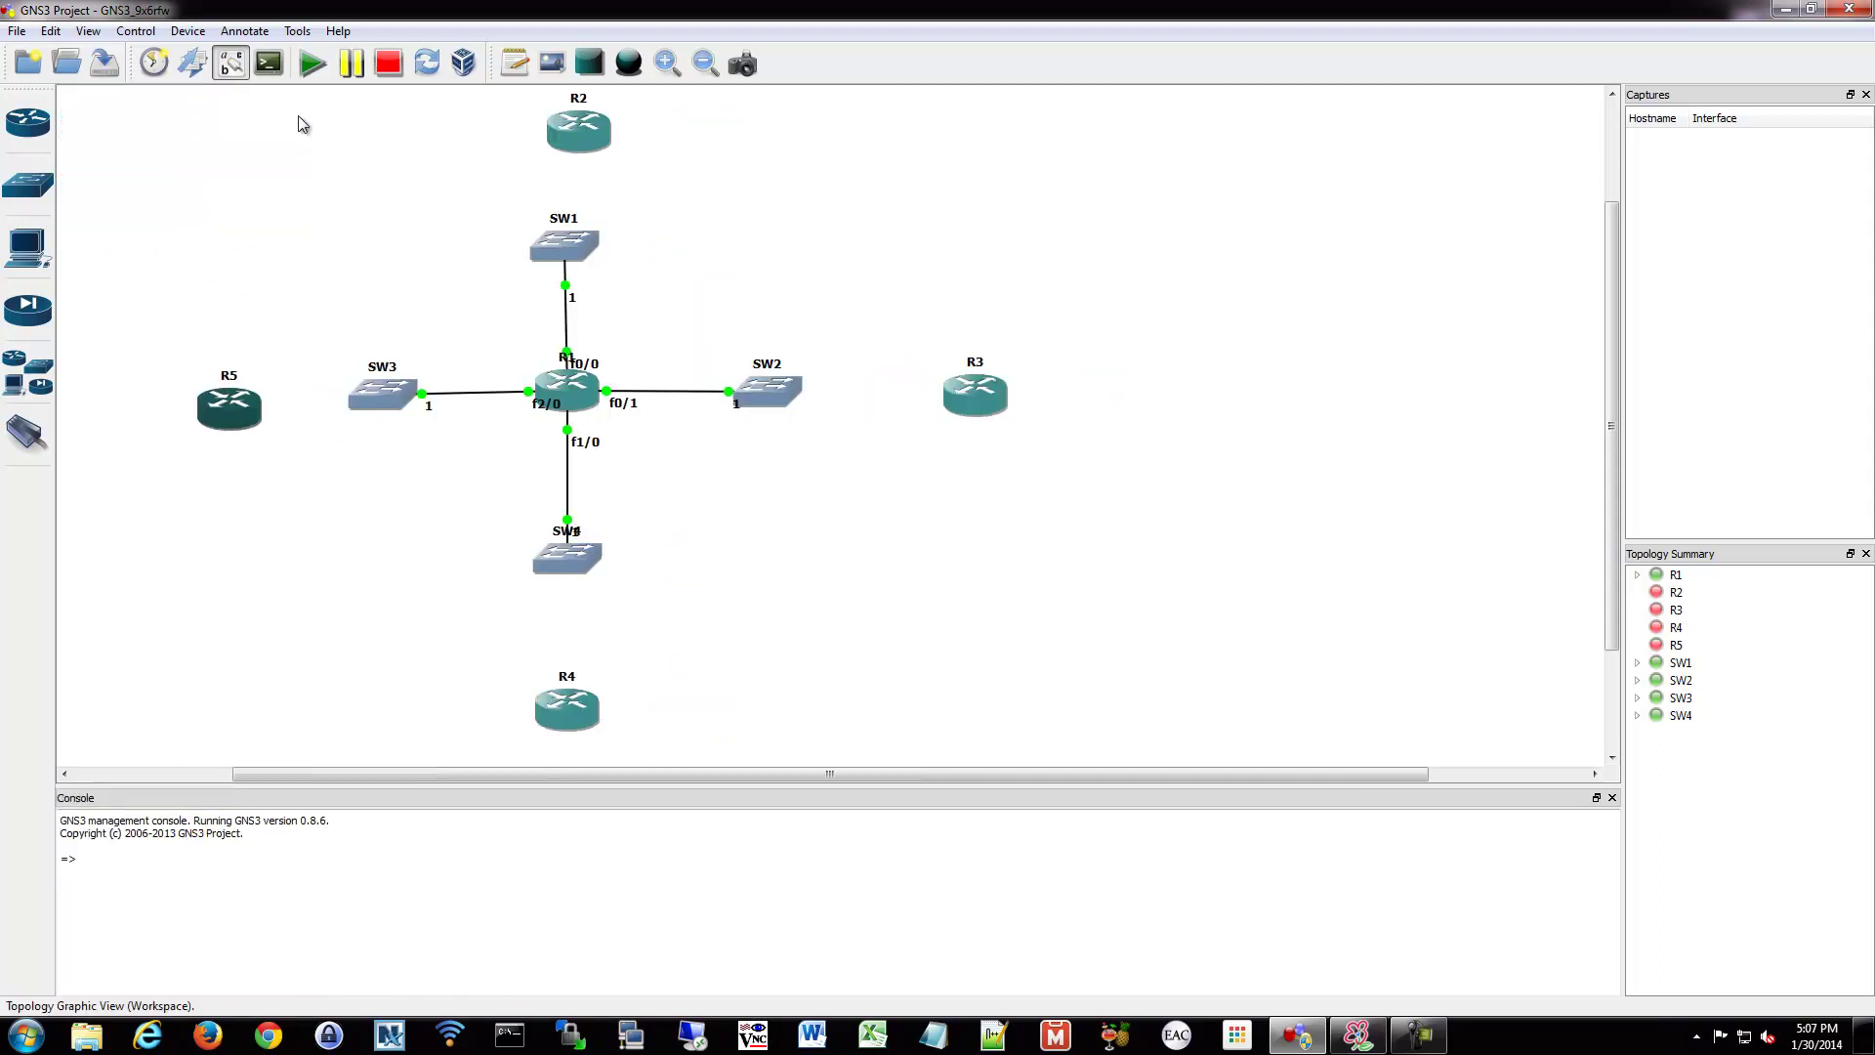
left_click(386, 401)
key("Delete")
left_click(564, 247)
key("Delete")
key("Delete")
left_click(574, 557)
key("Delete")
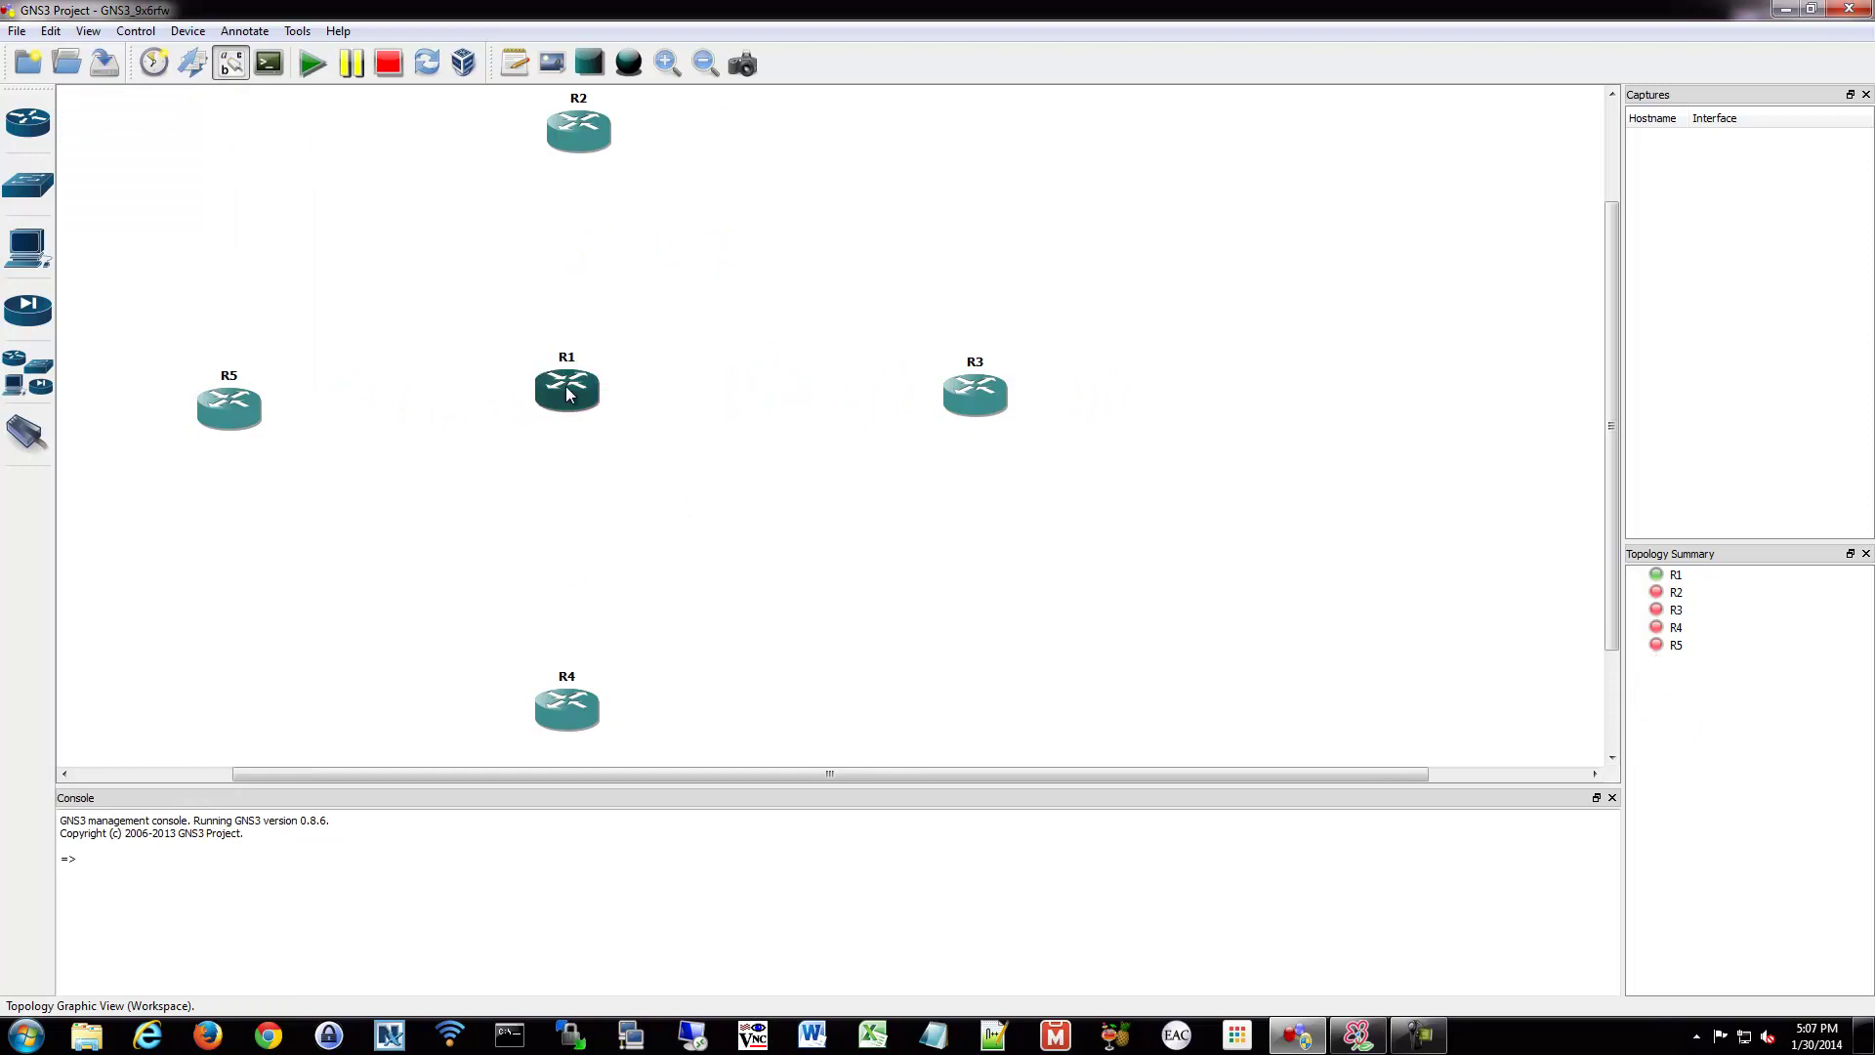
Start routers R5, R2, R3 and R4.
right_click(225, 405)
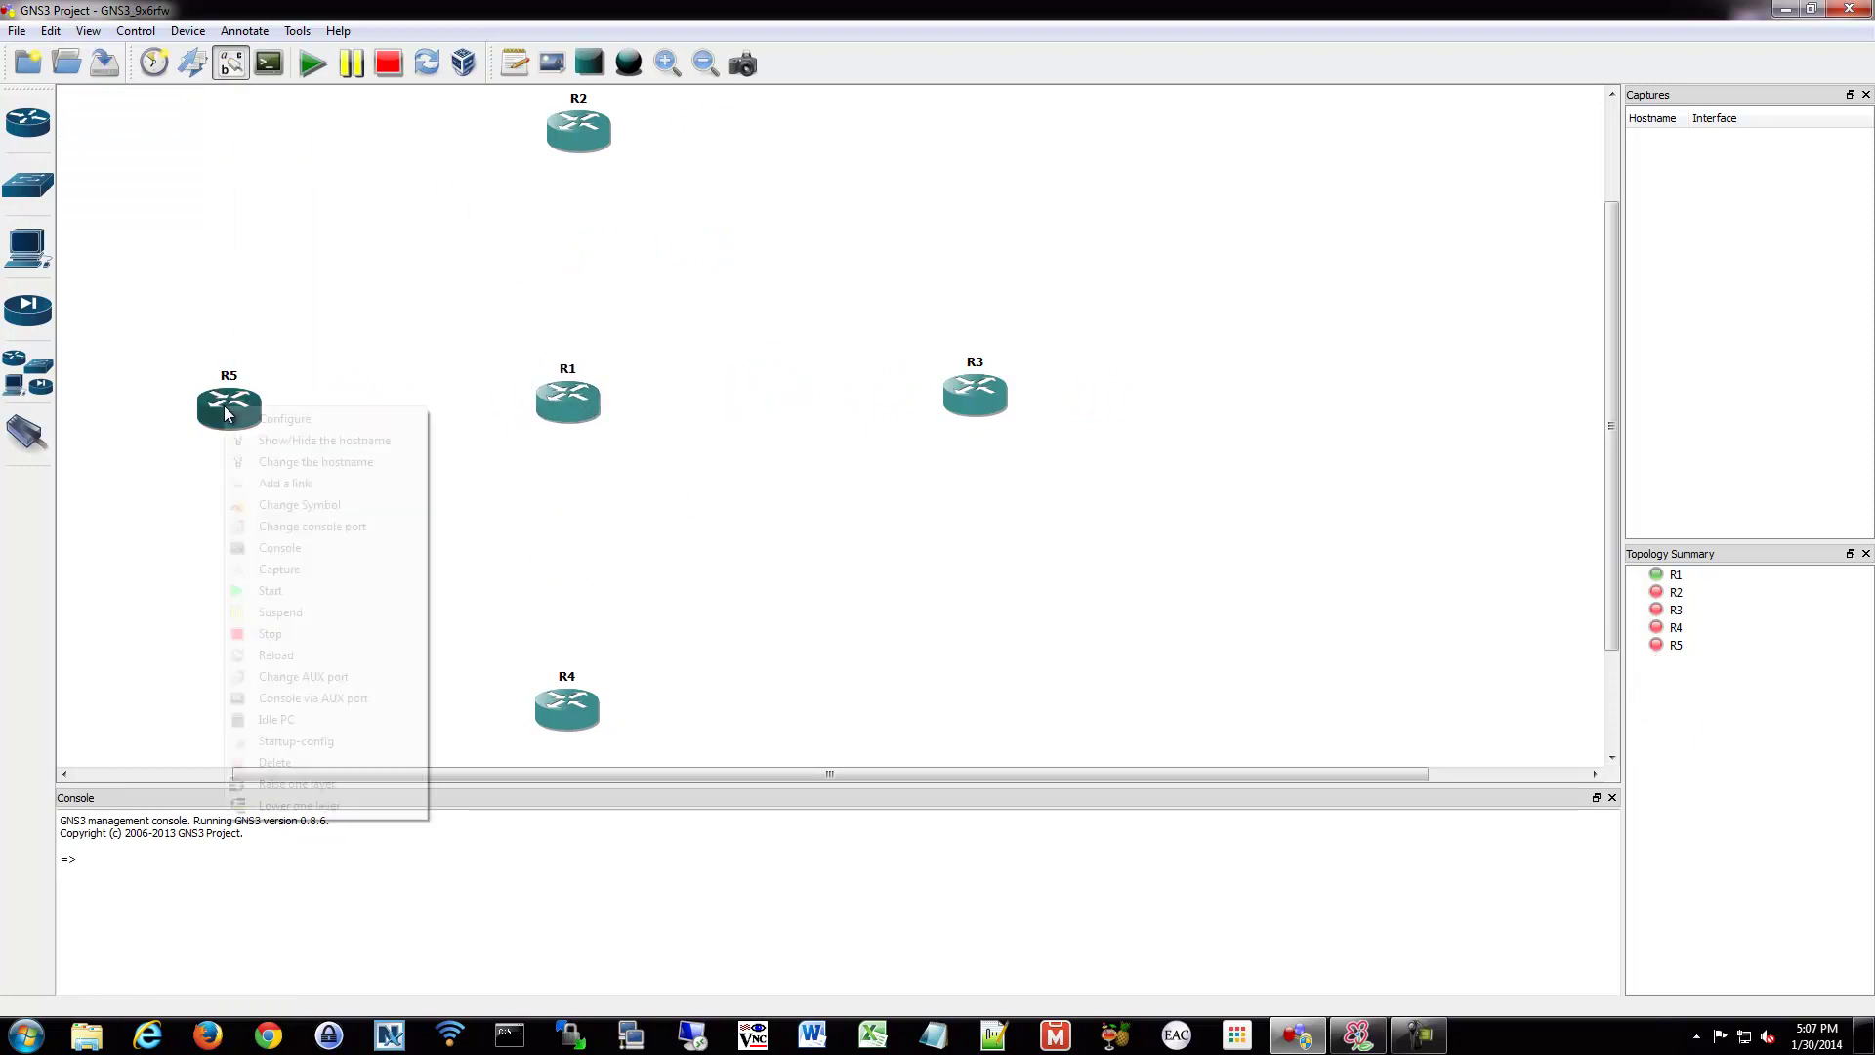
left_click(271, 591)
right_click(586, 138)
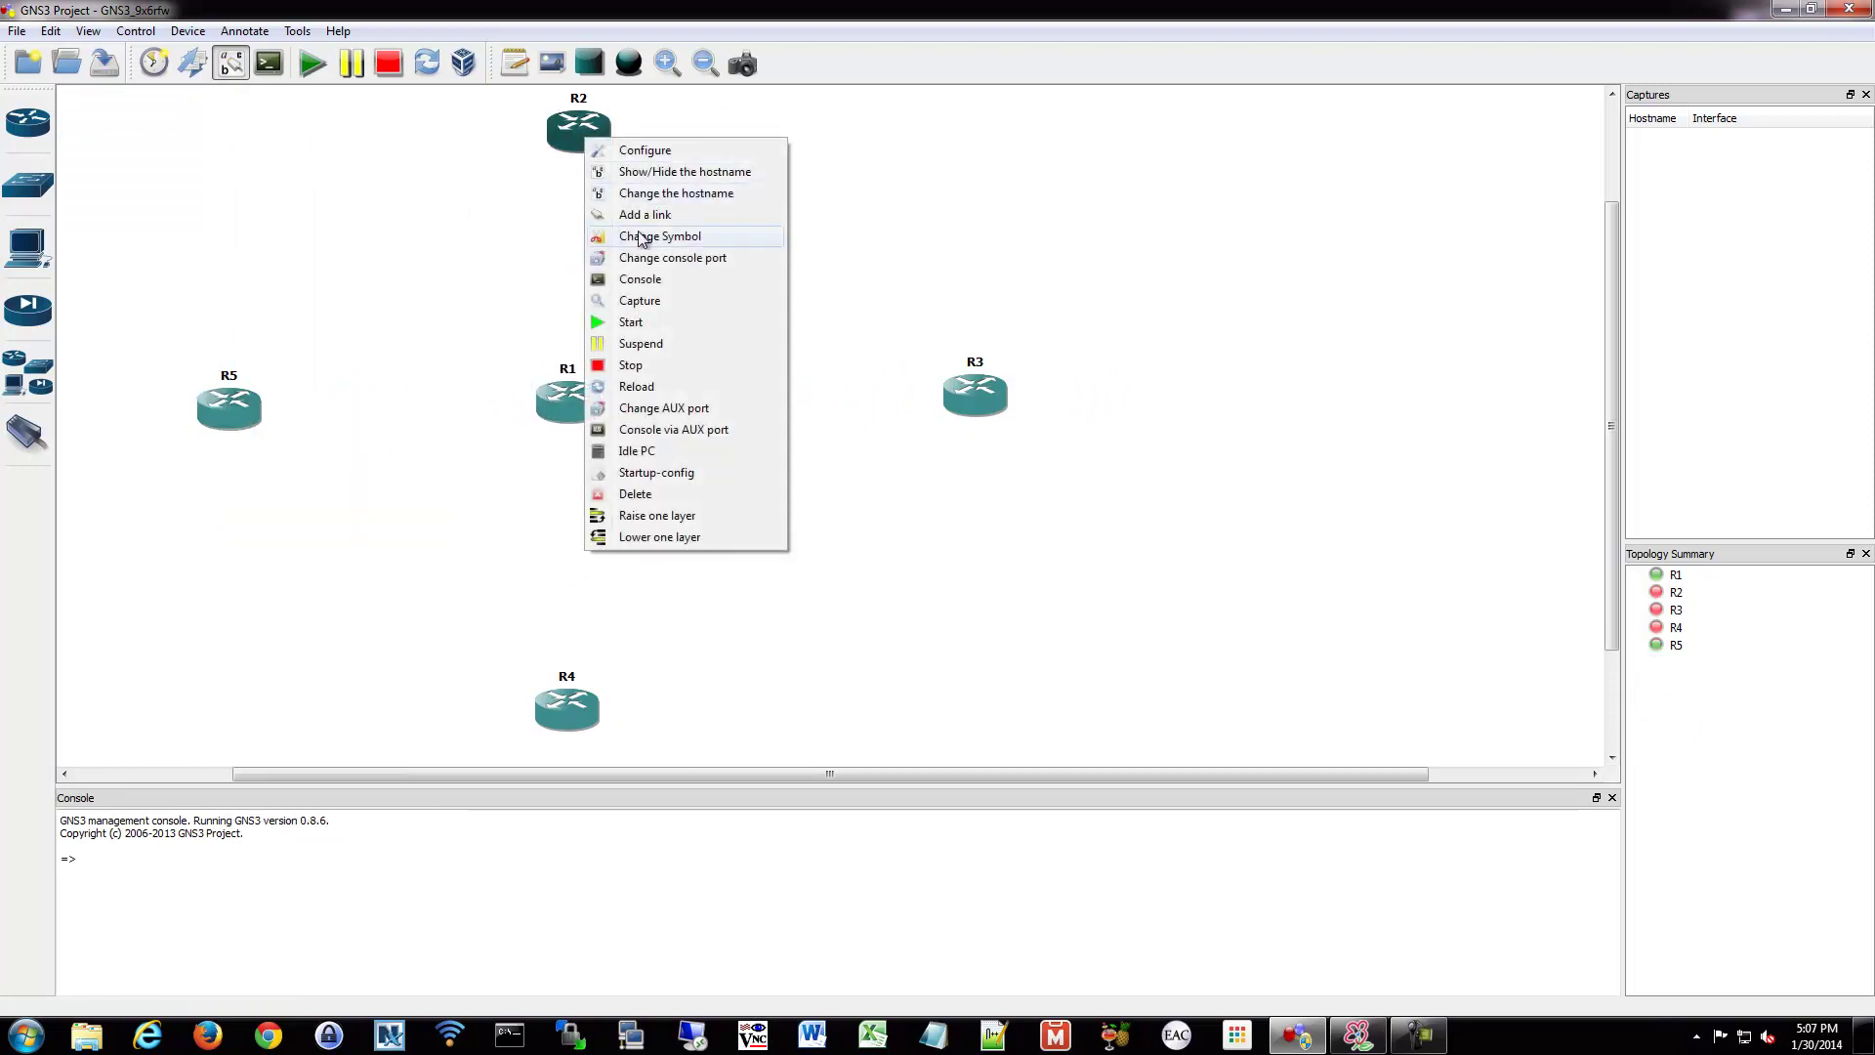
left_click(649, 323)
right_click(991, 391)
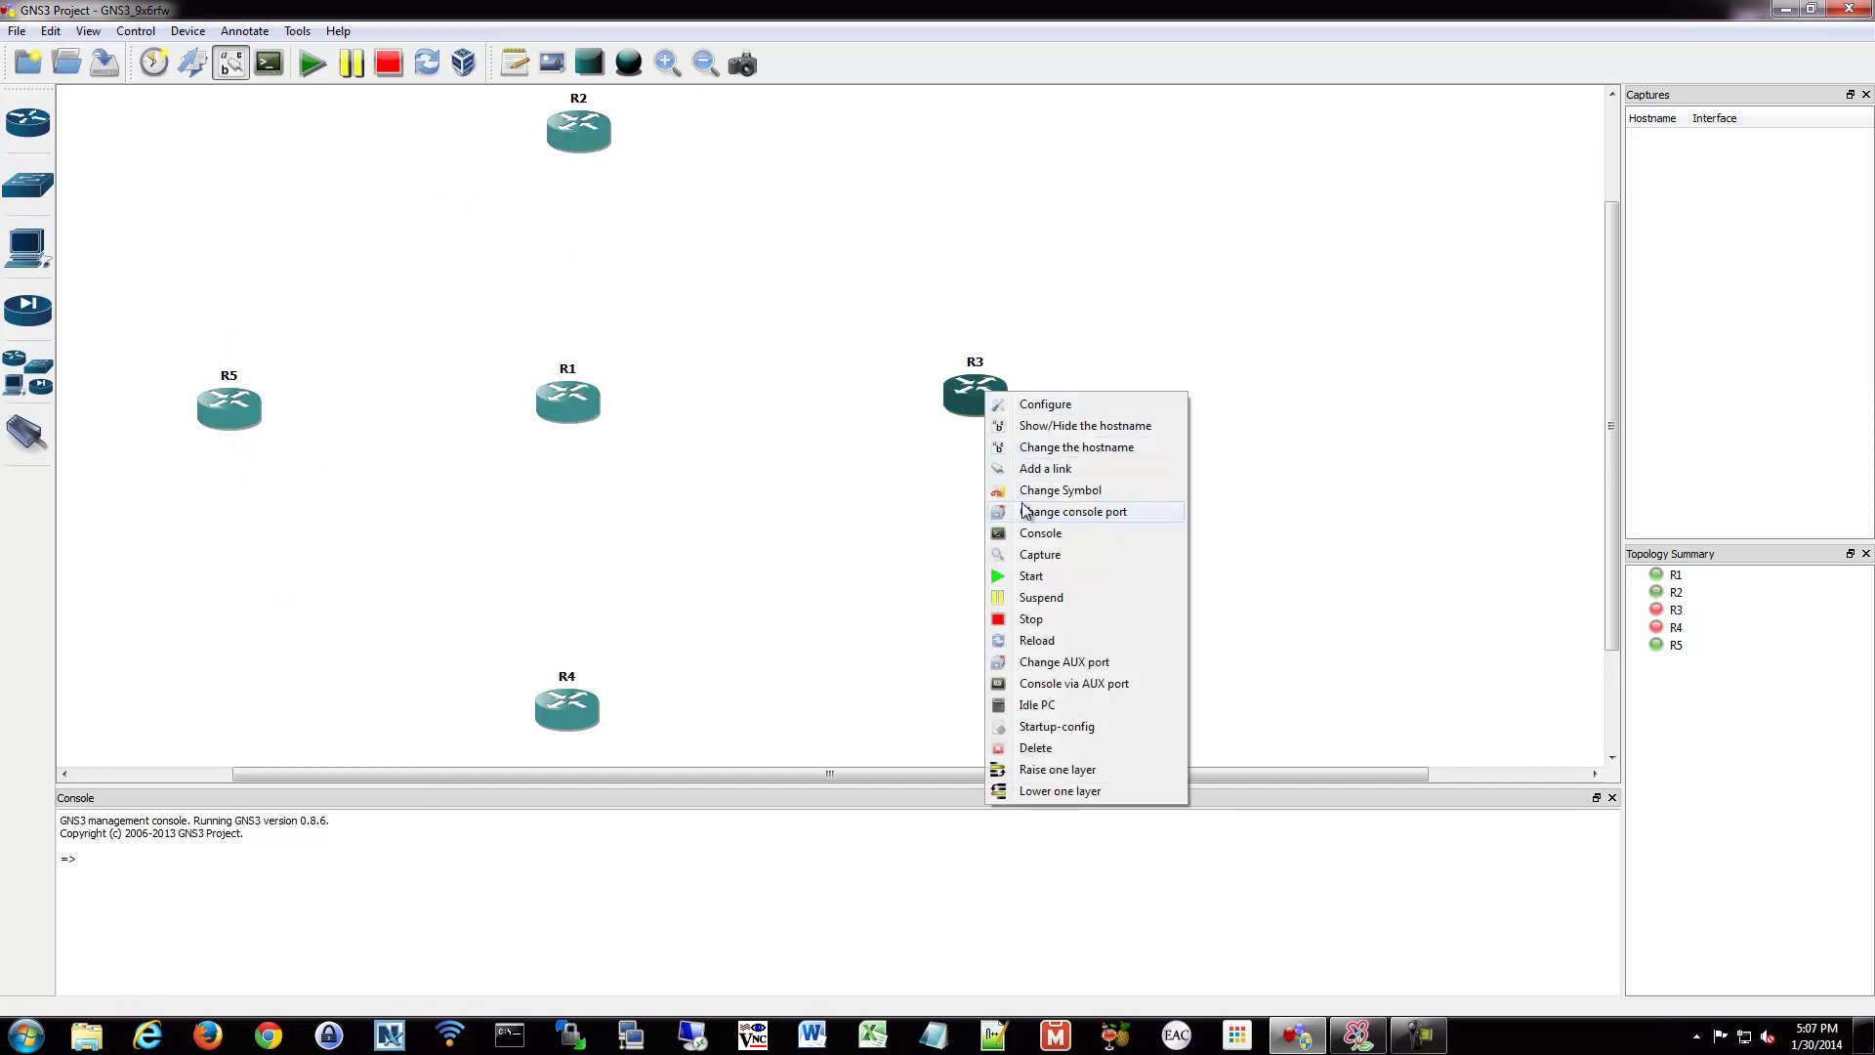
left_click(1033, 574)
right_click(591, 726)
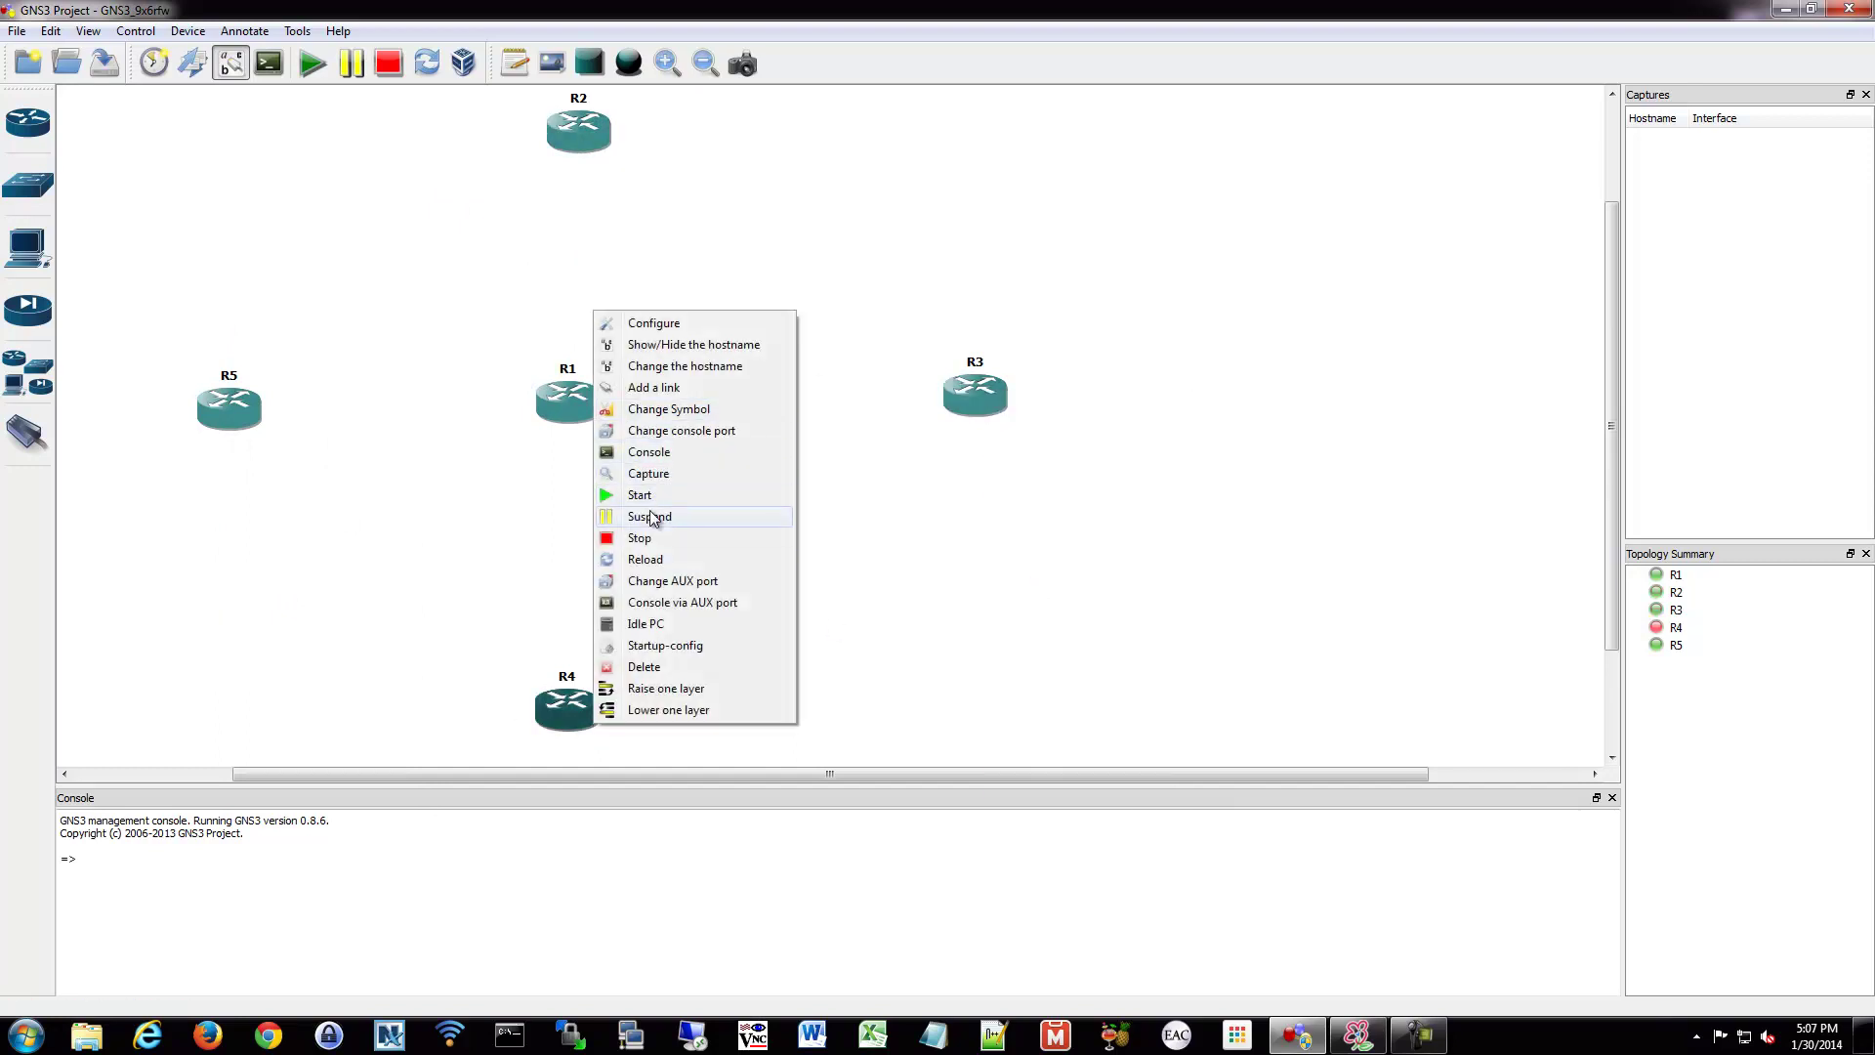
left_click(636, 503)
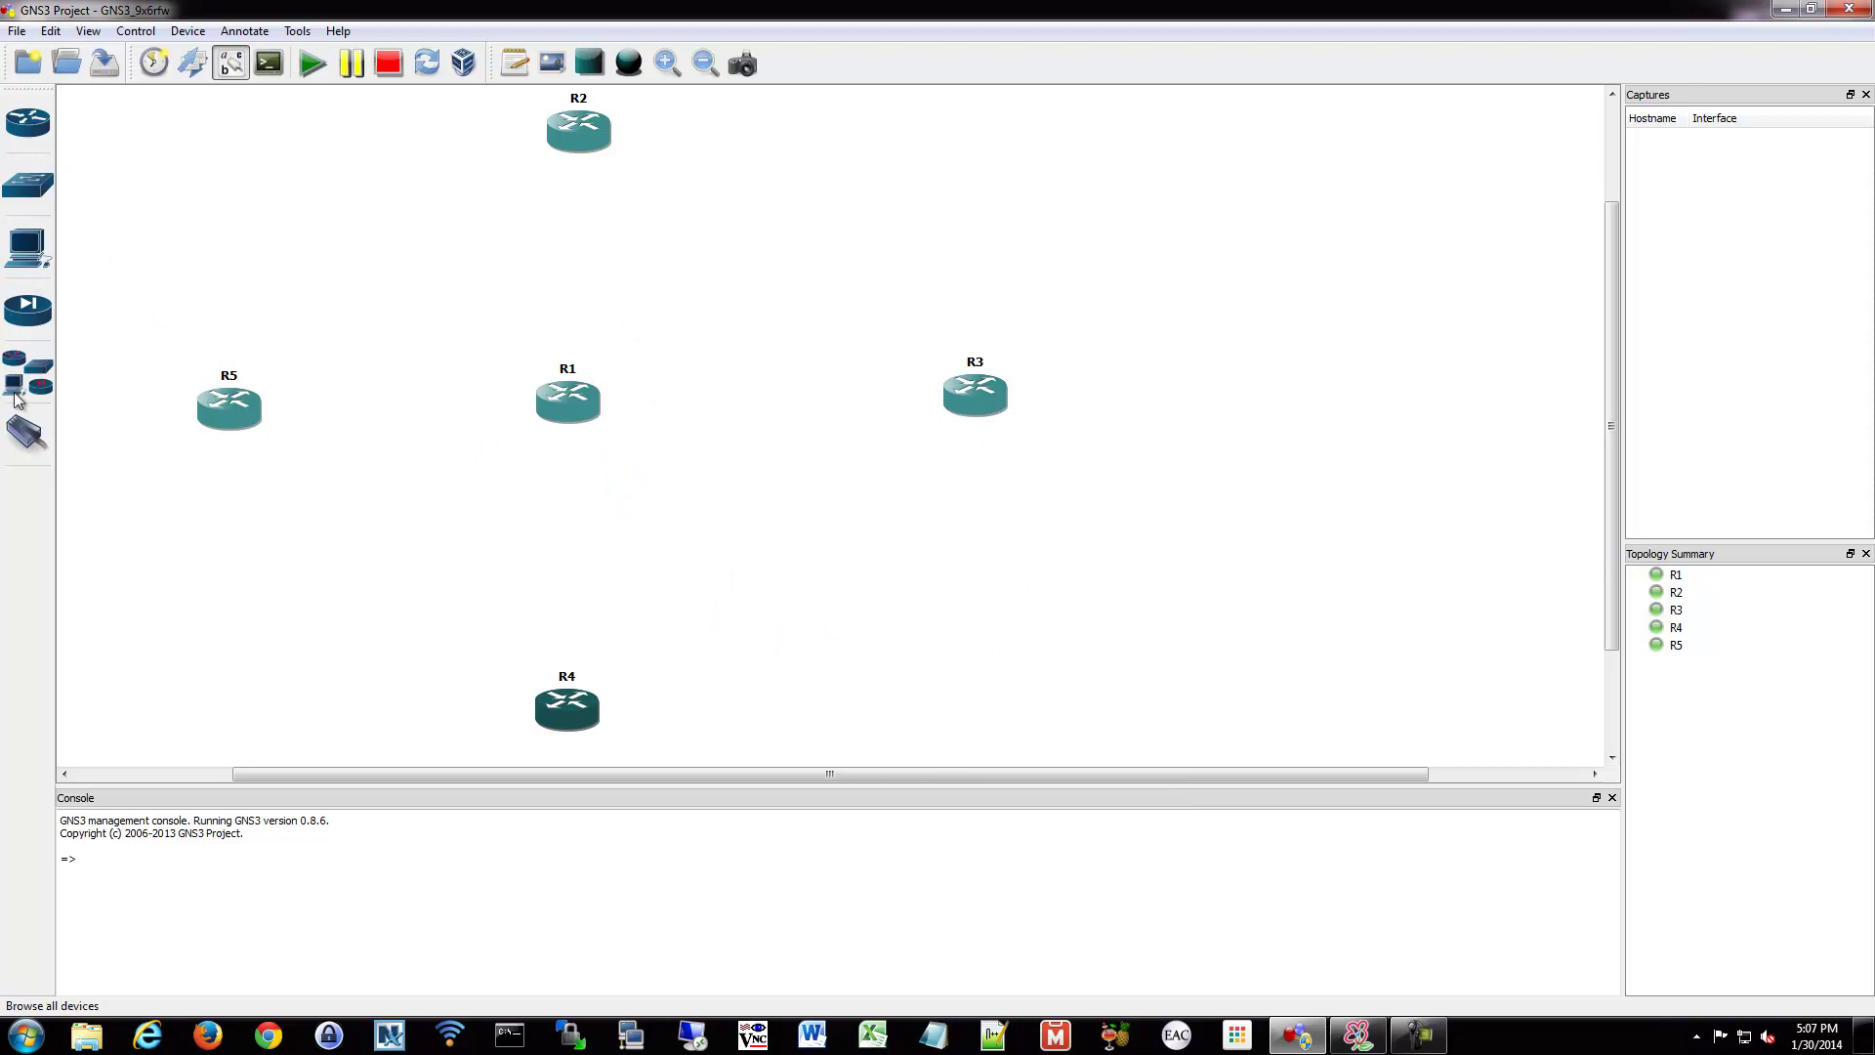
Link R5's f0/0 to R1's f0/0 and R1's f0/1 to R2's f0/0.
left_click(29, 430)
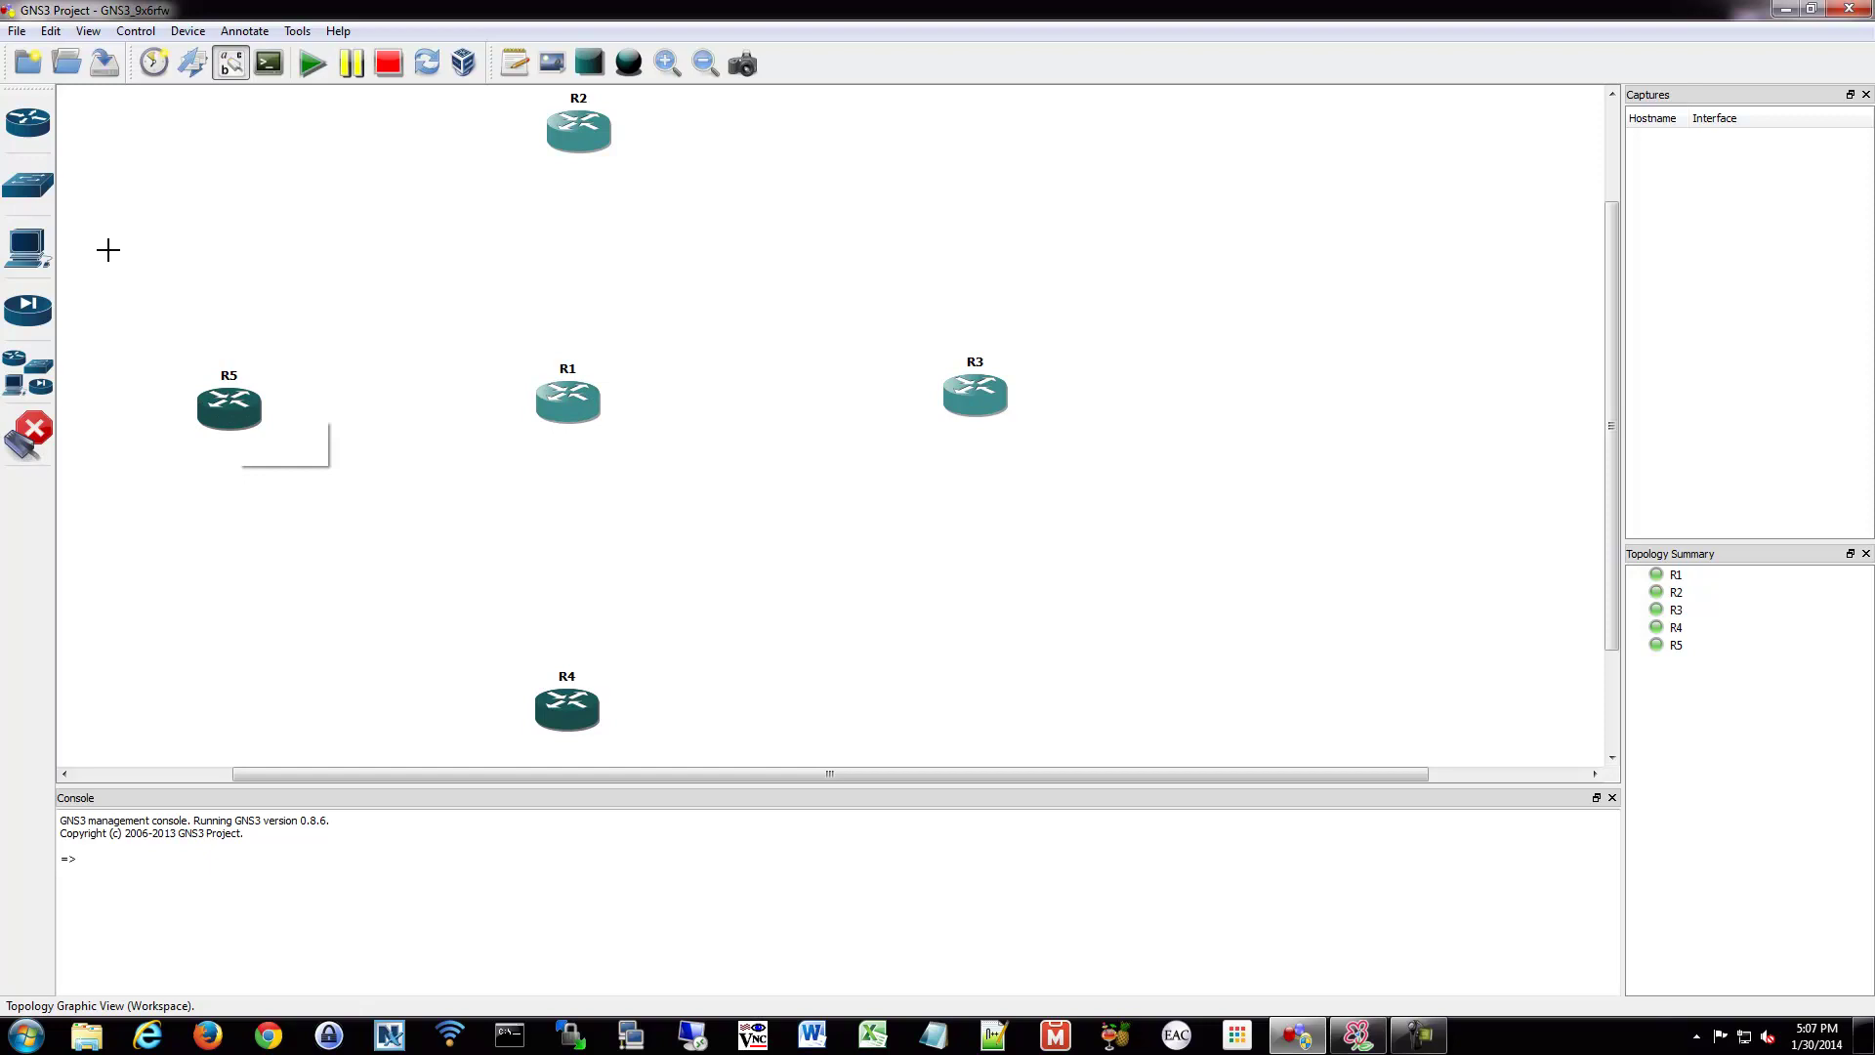
left_click(264, 427)
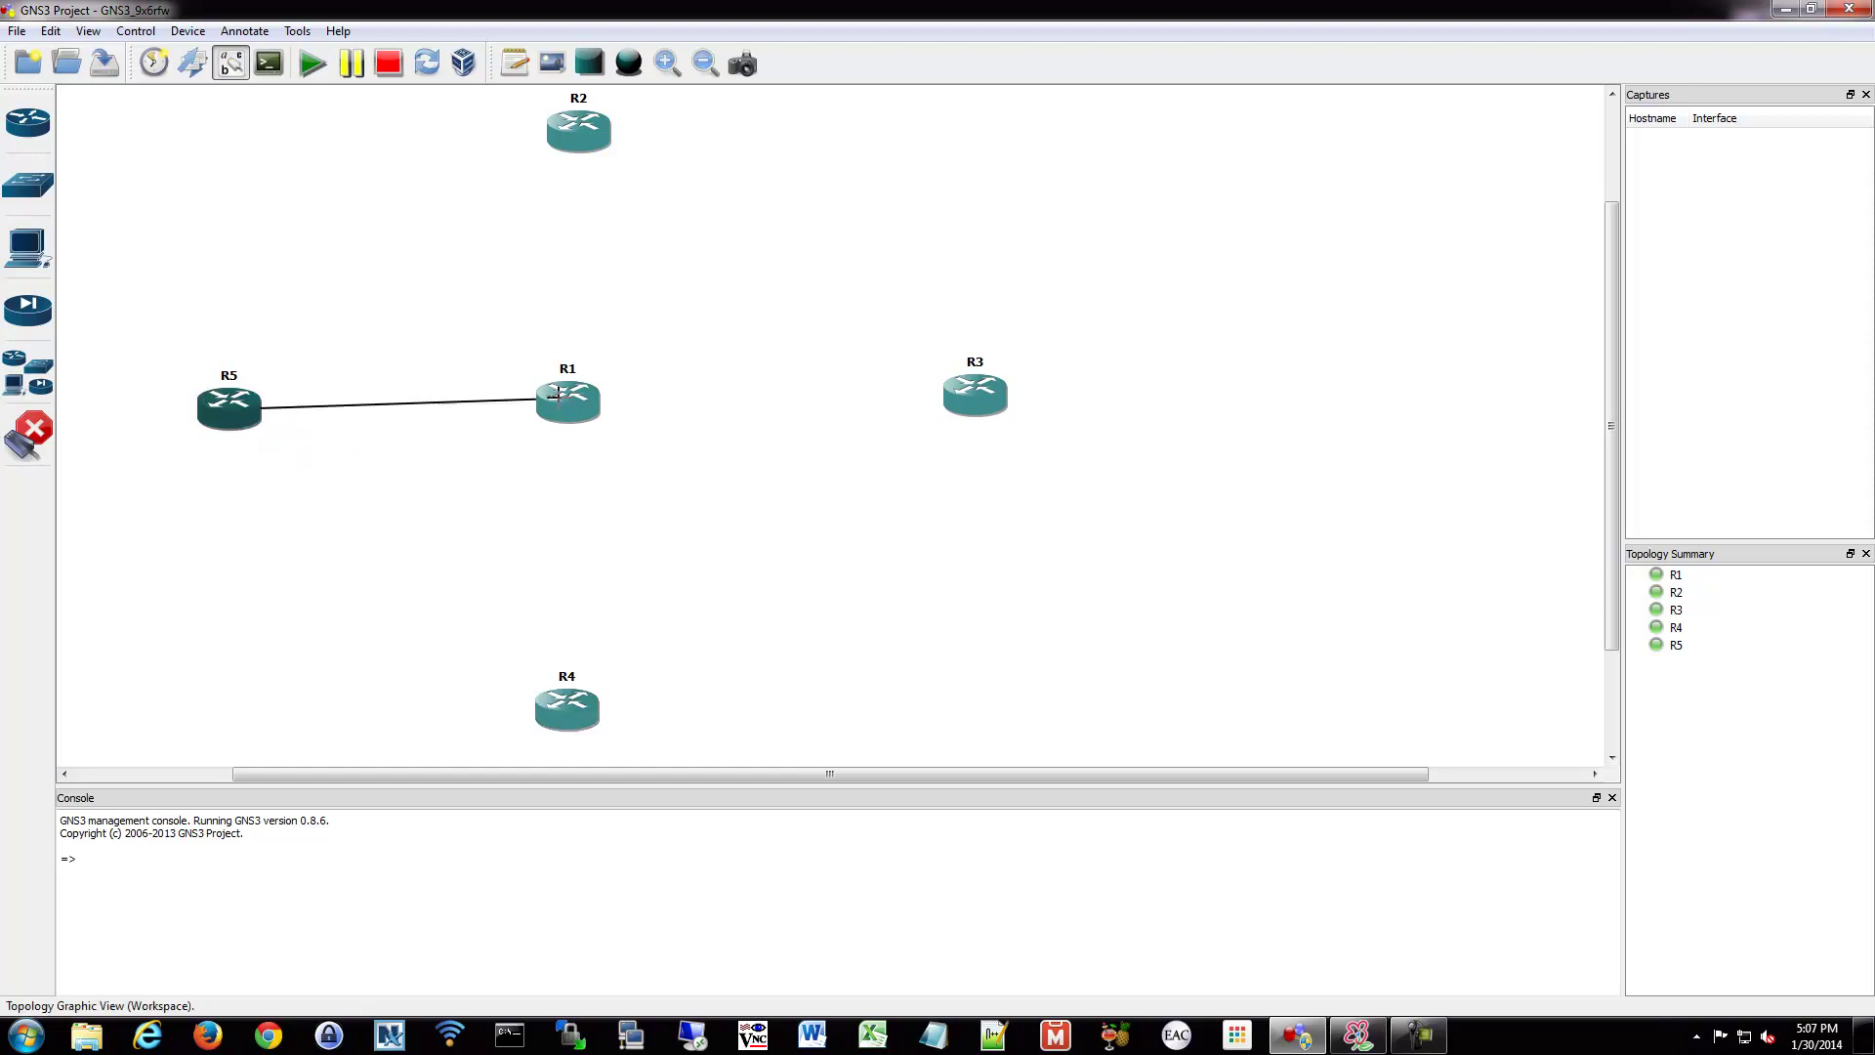
left_click(569, 418)
left_click(596, 428)
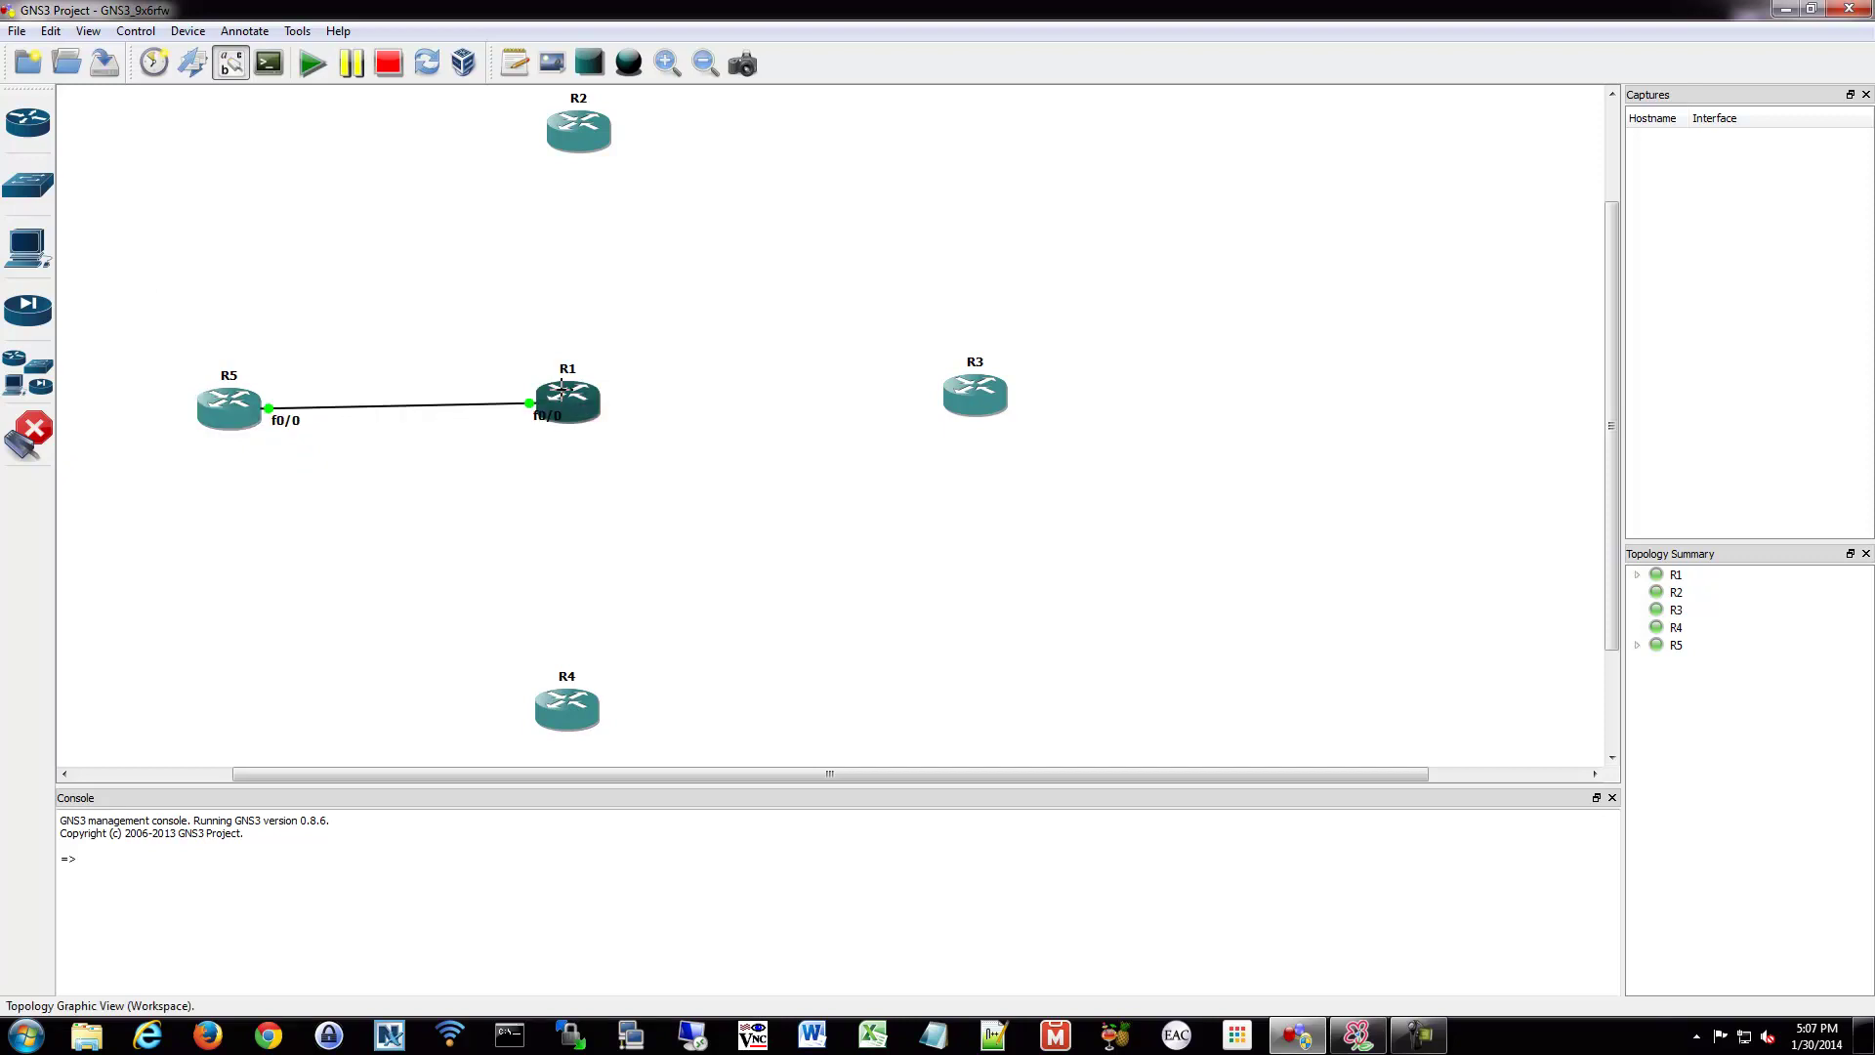
left_click(581, 403)
left_click(606, 407)
left_click(582, 128)
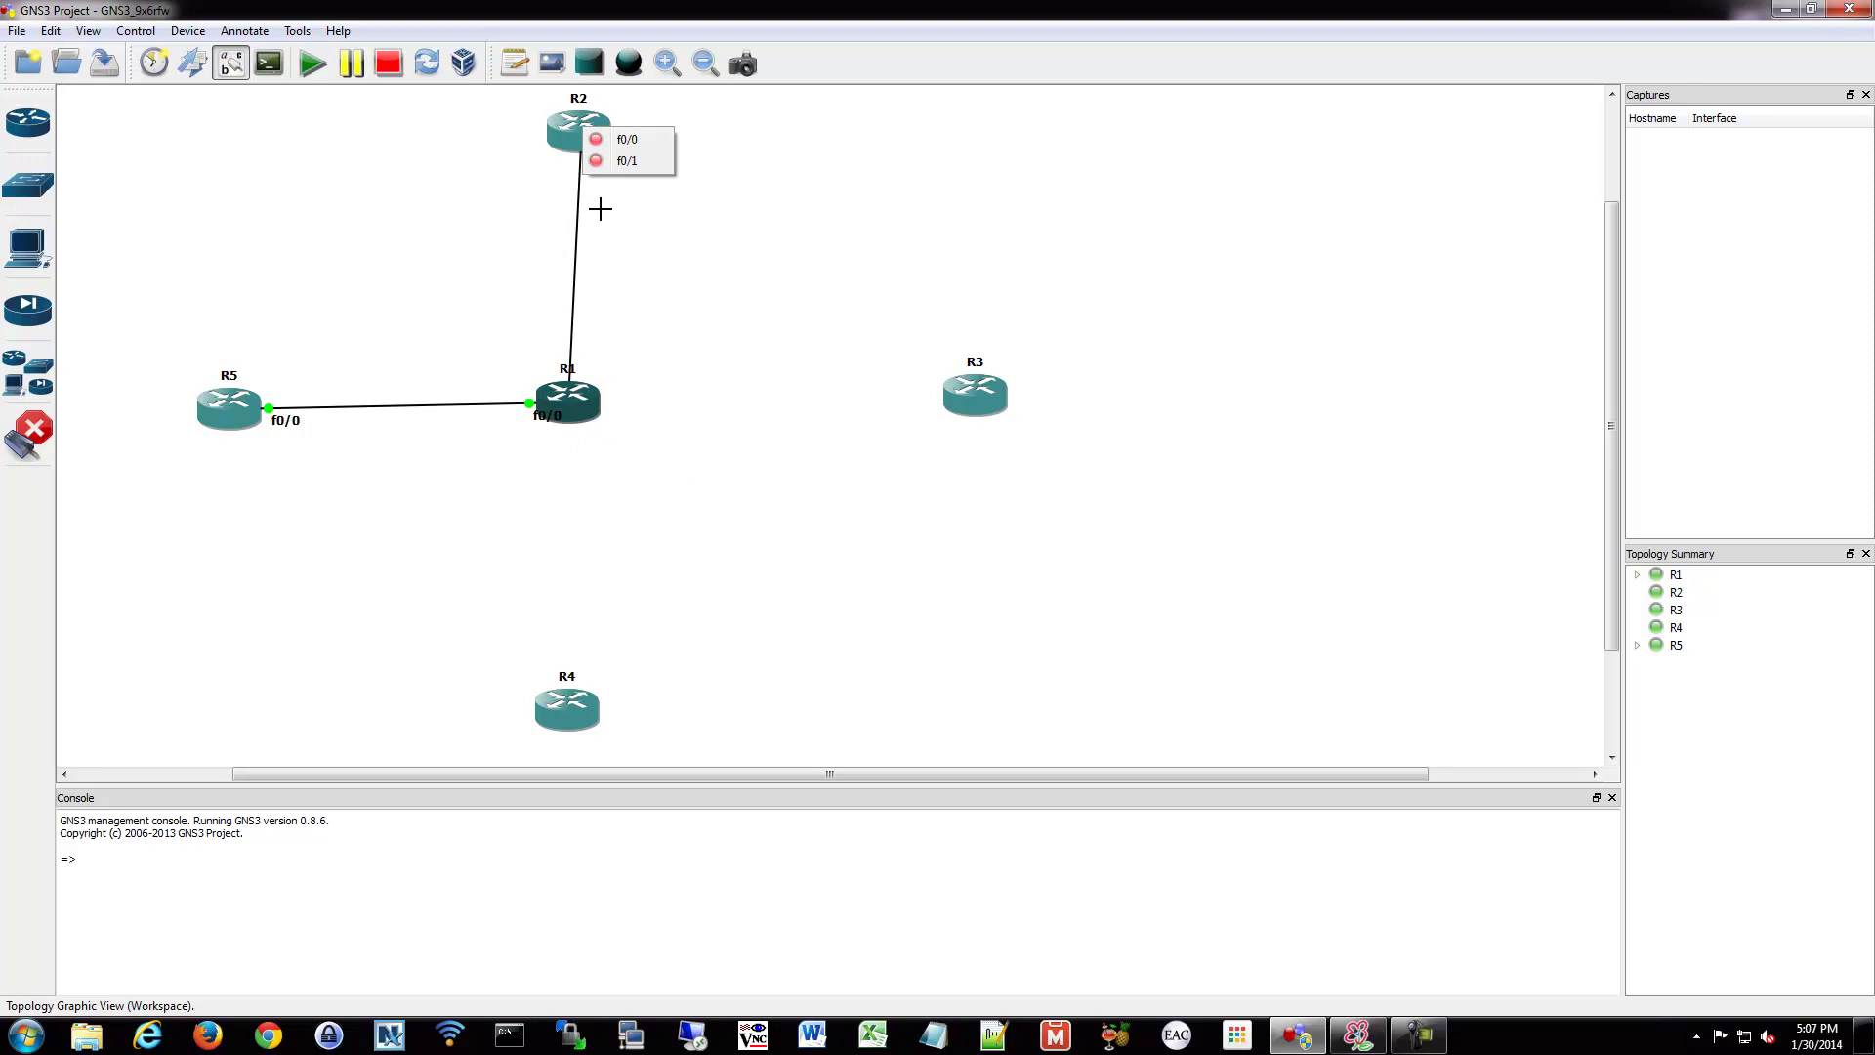
left_click(626, 140)
Link R1's f1/0 to R3's f0/0 and R1's f2/0 to R4's f0/0.
left_click(586, 406)
left_click(617, 461)
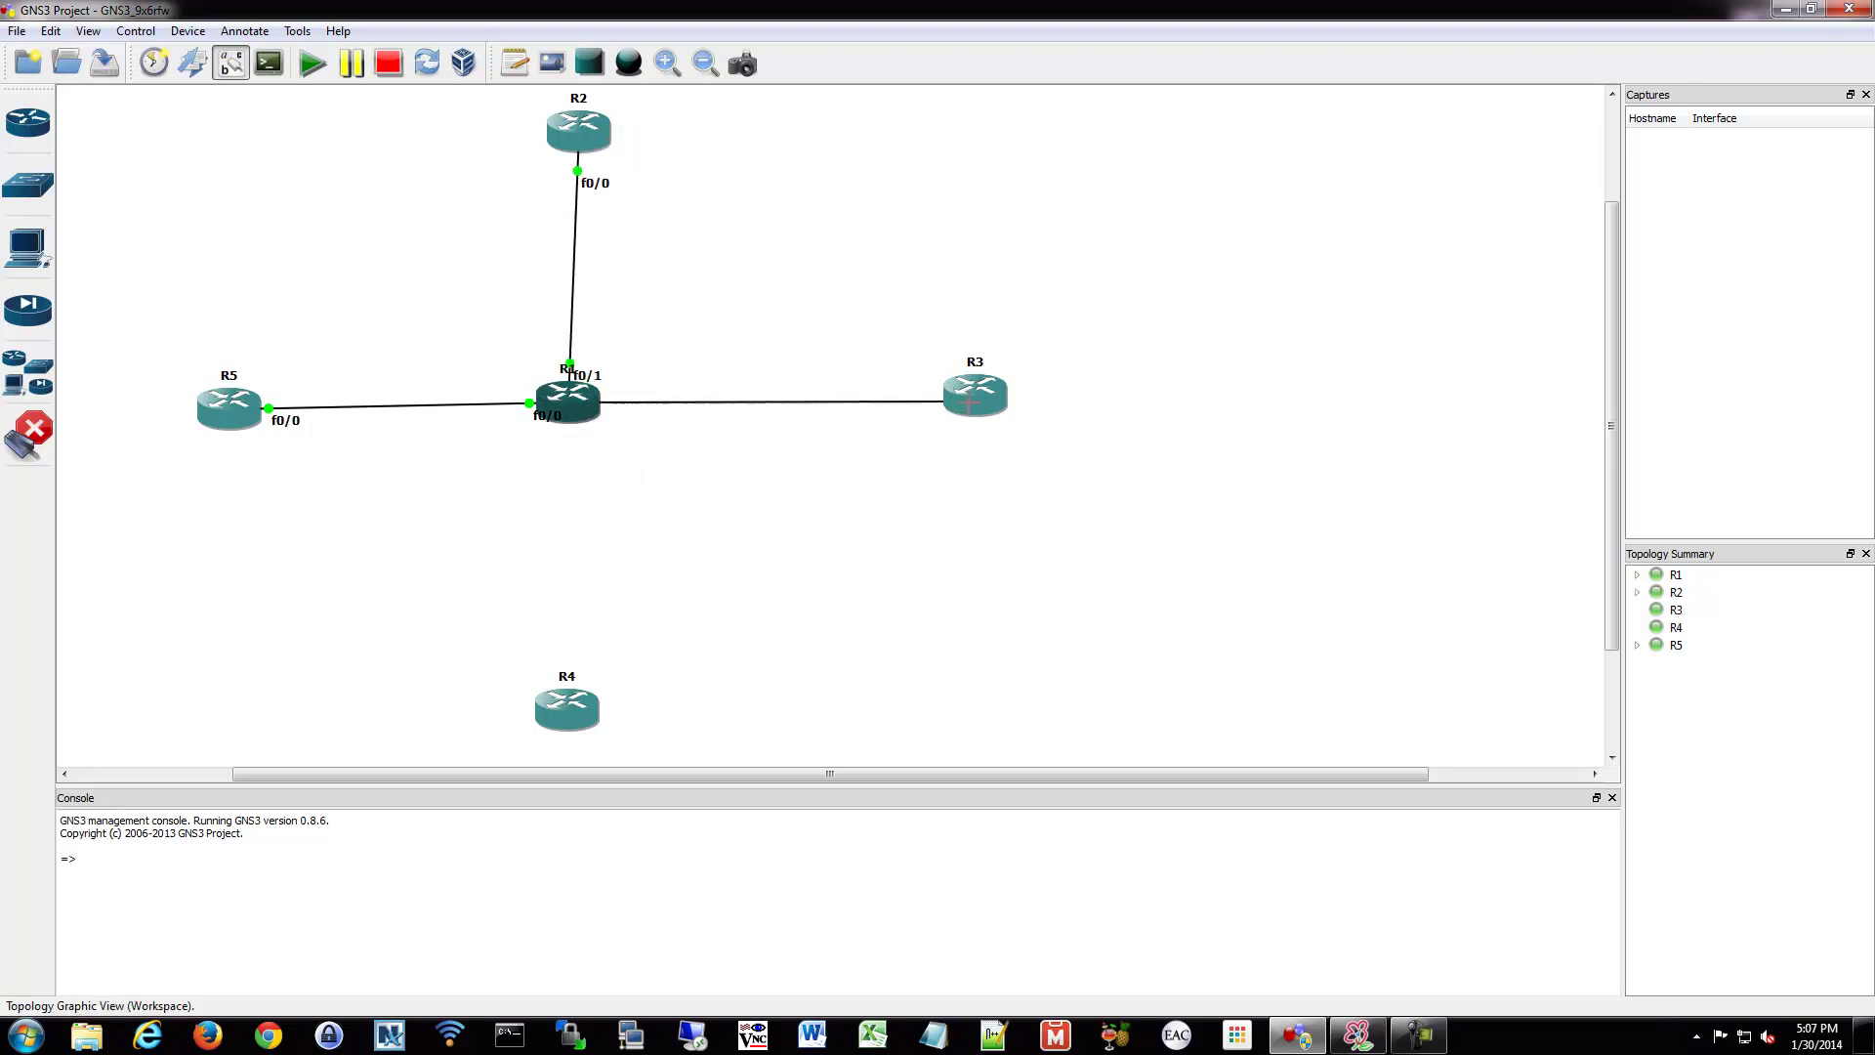
left_click(975, 396)
left_click(1011, 402)
left_click(578, 411)
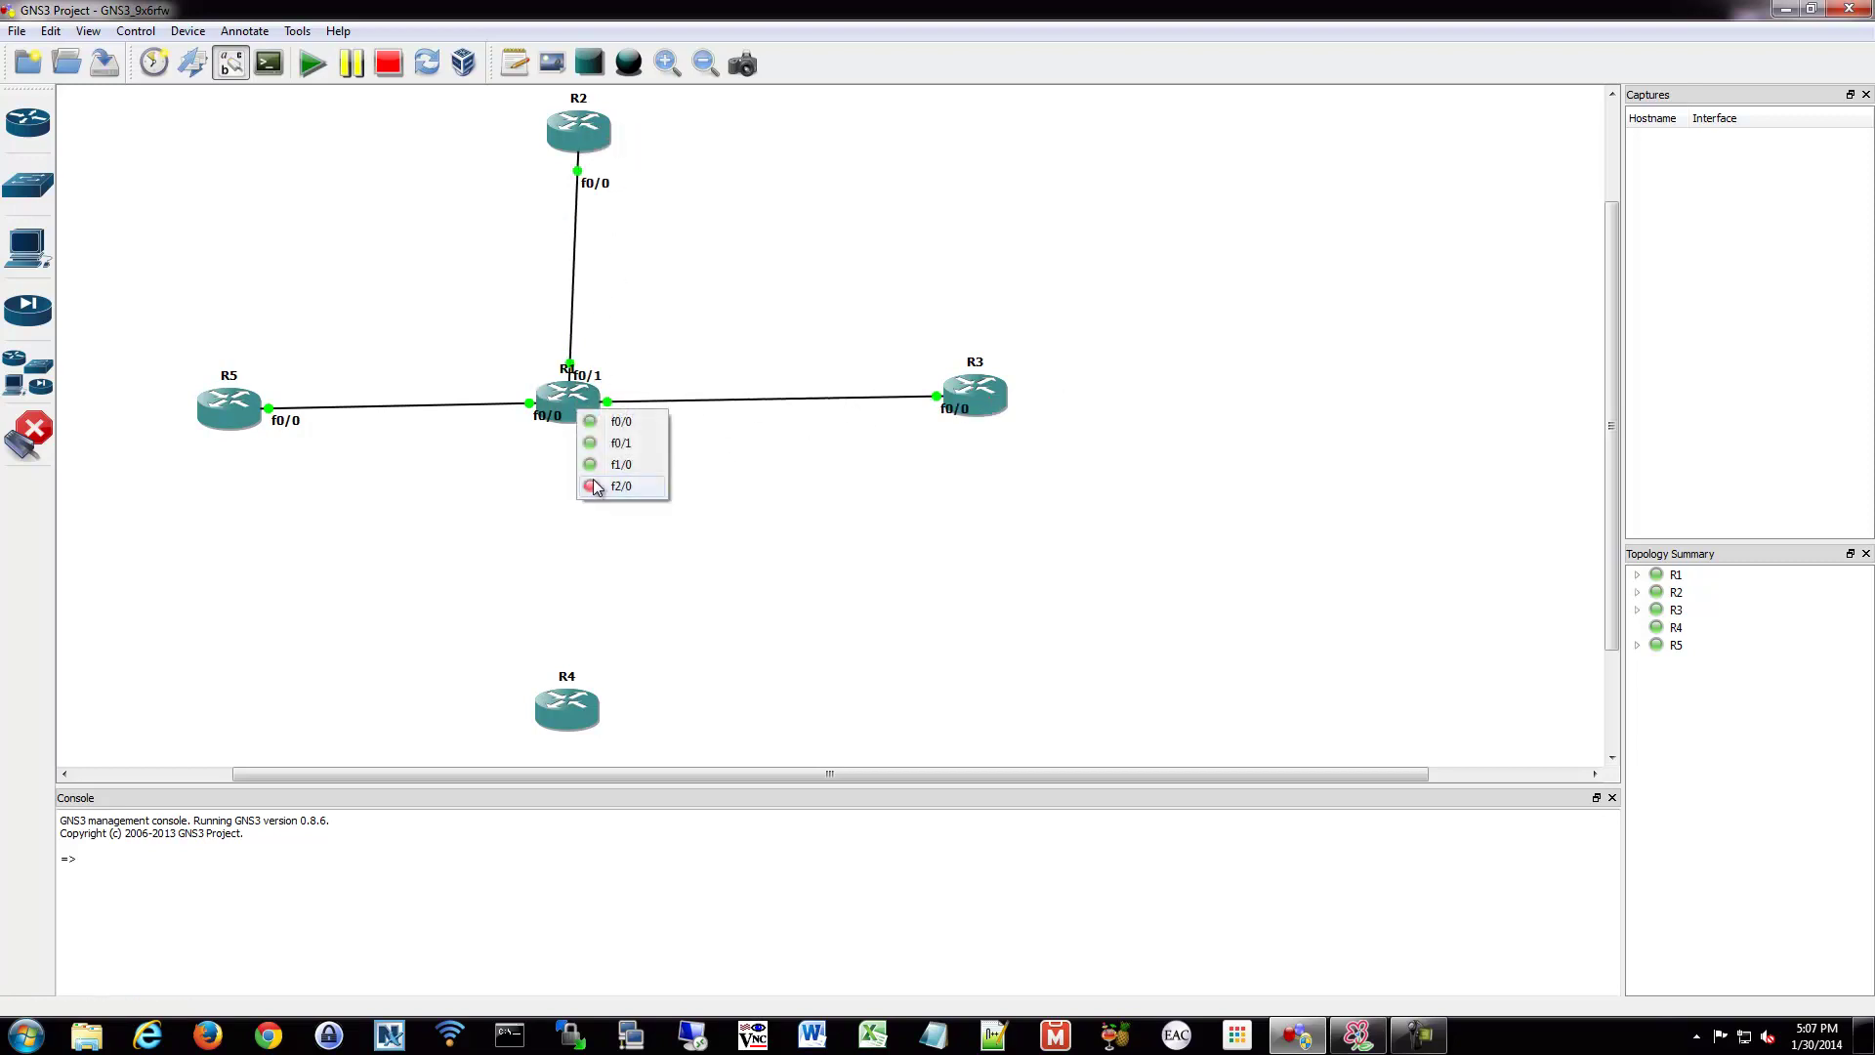
left_click(596, 486)
left_click(568, 709)
left_click(607, 723)
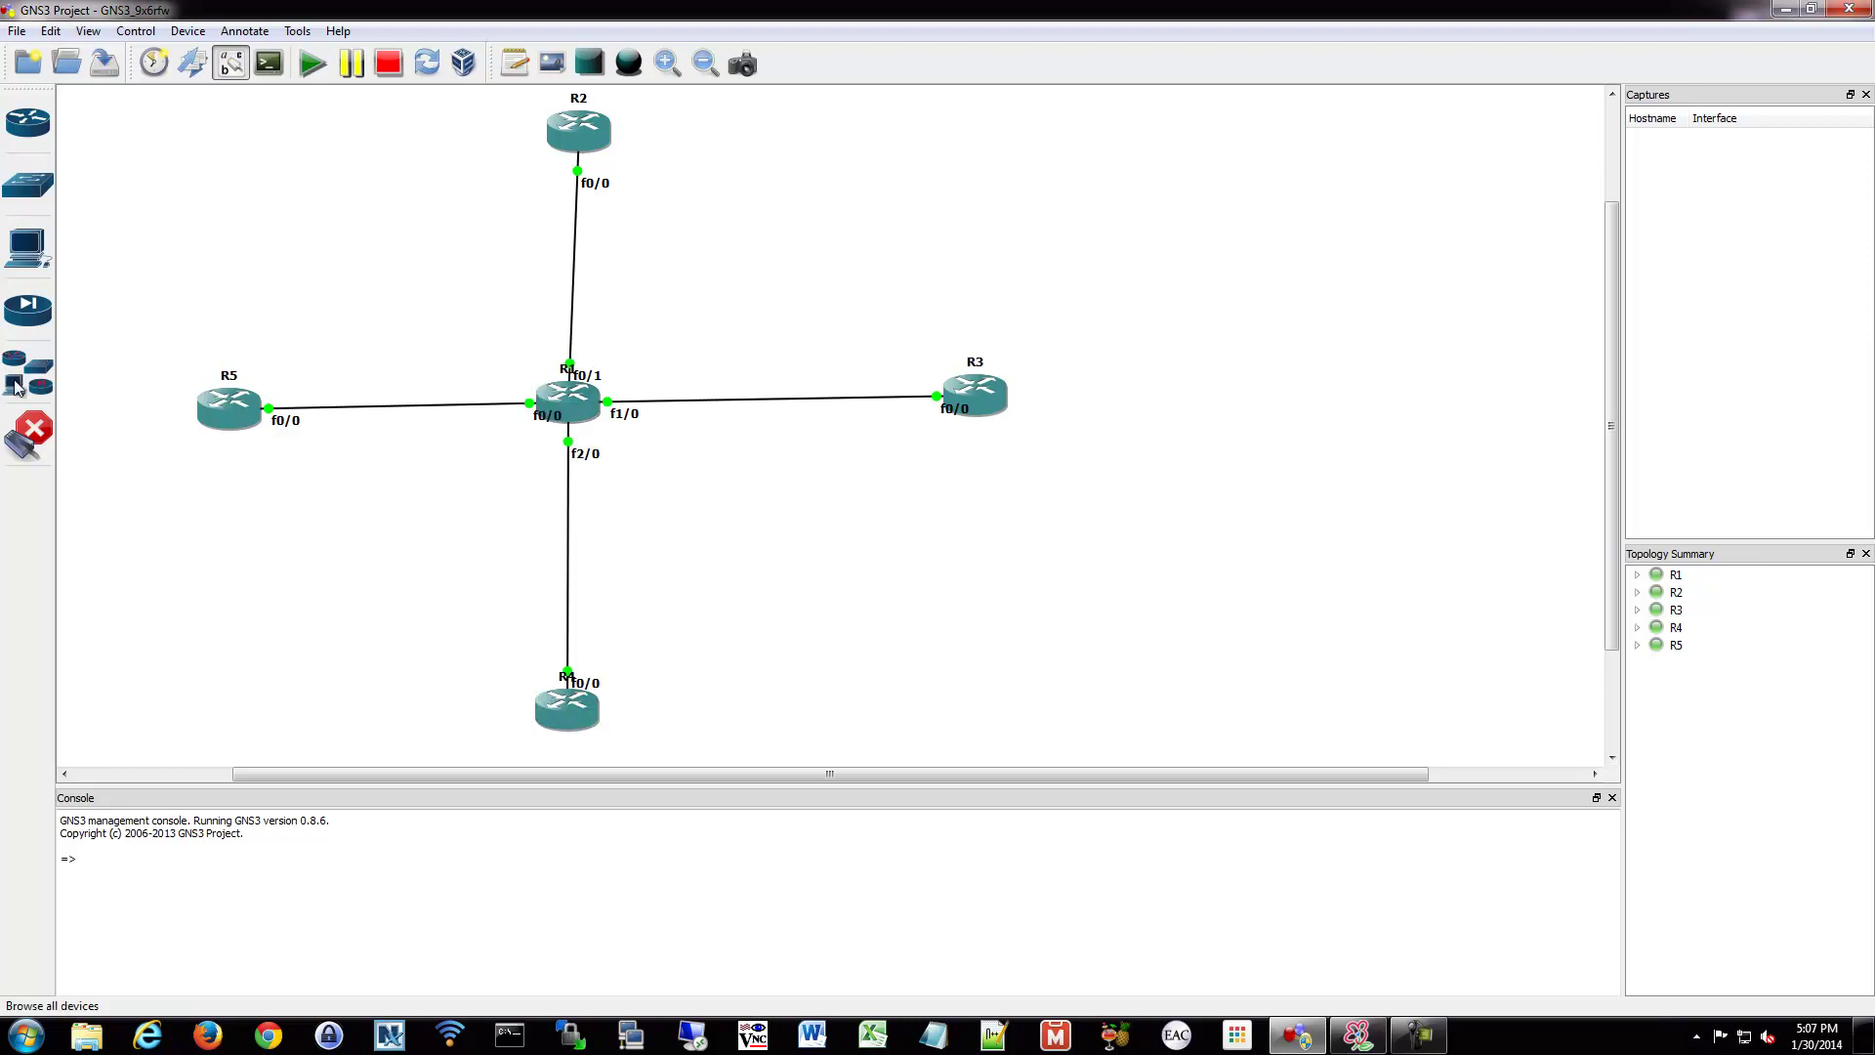
left_click(35, 429)
Draw R5, R2, R3 and R4 in closer to R1.
left_click_drag(221, 418, 340, 415)
left_click_drag(575, 137, 564, 248)
left_click_drag(975, 396, 781, 401)
left_click_drag(574, 709, 569, 584)
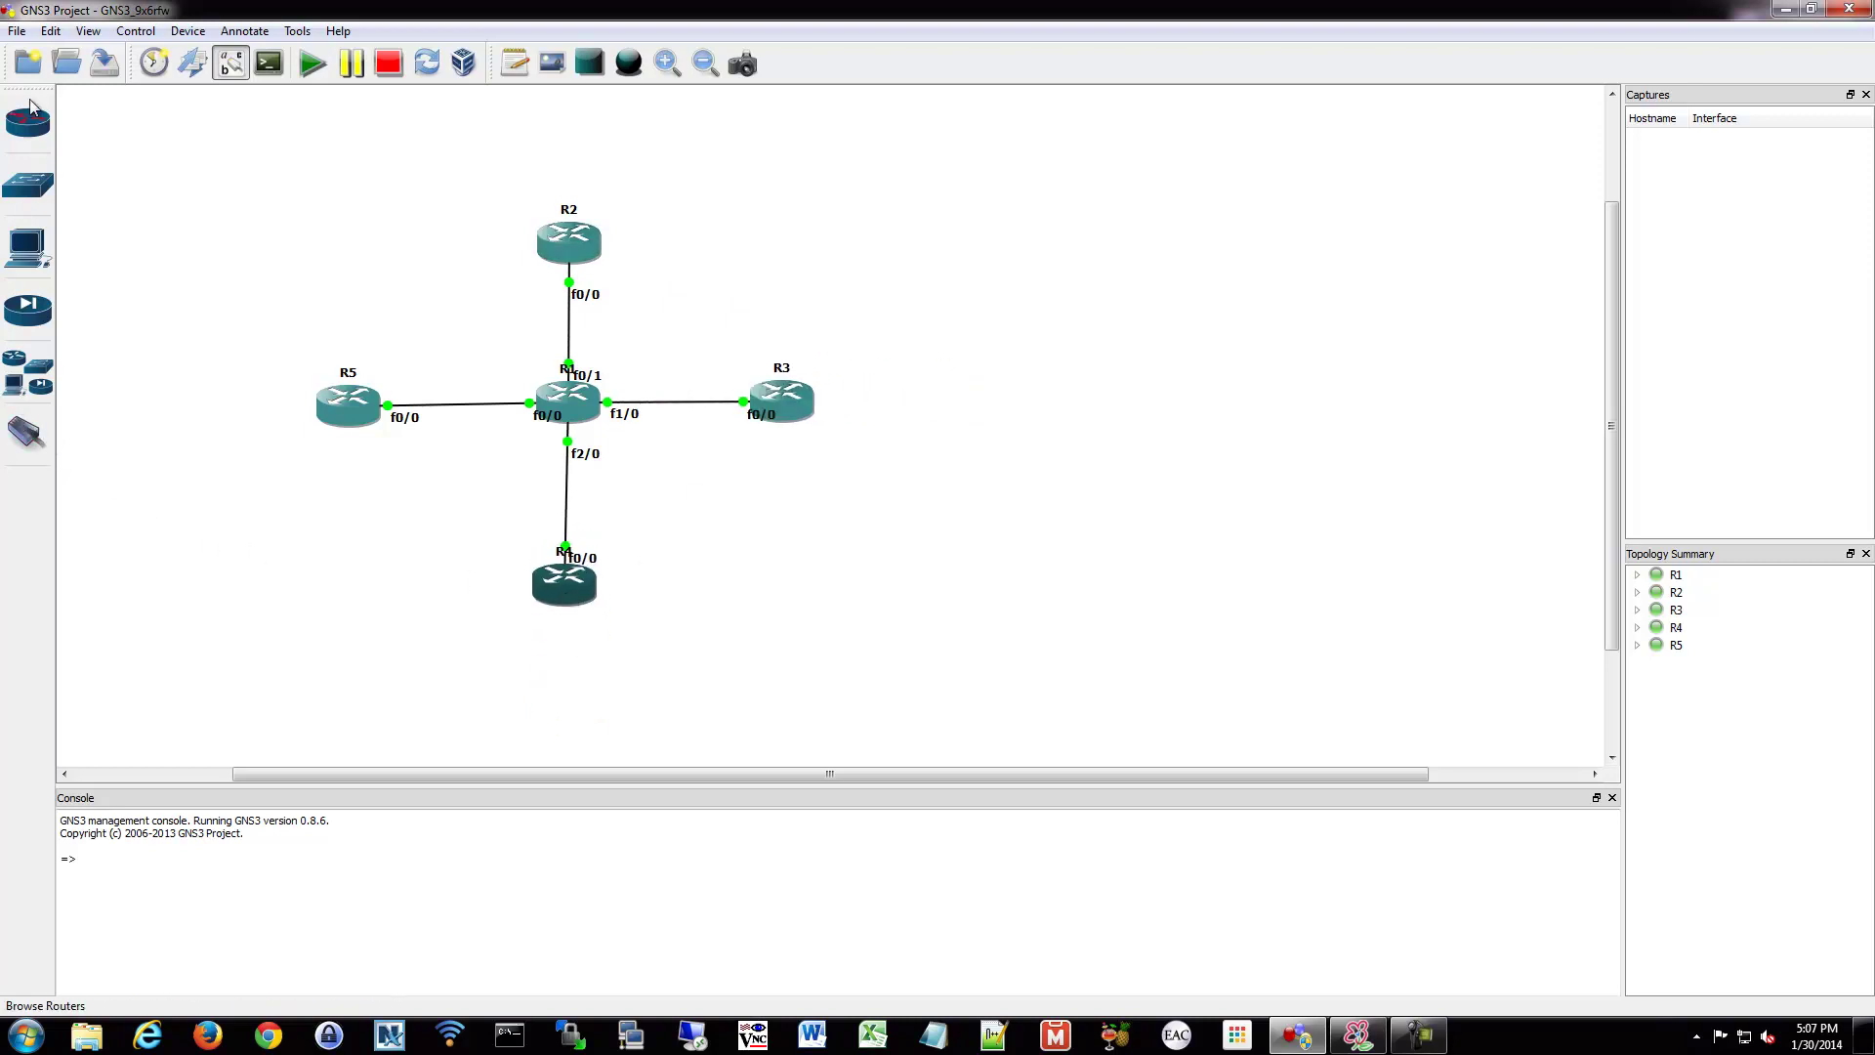
Add Ethernet switches SW5–SW8 above R2, beside R3, below R4 and left of R5.
left_click(27, 184)
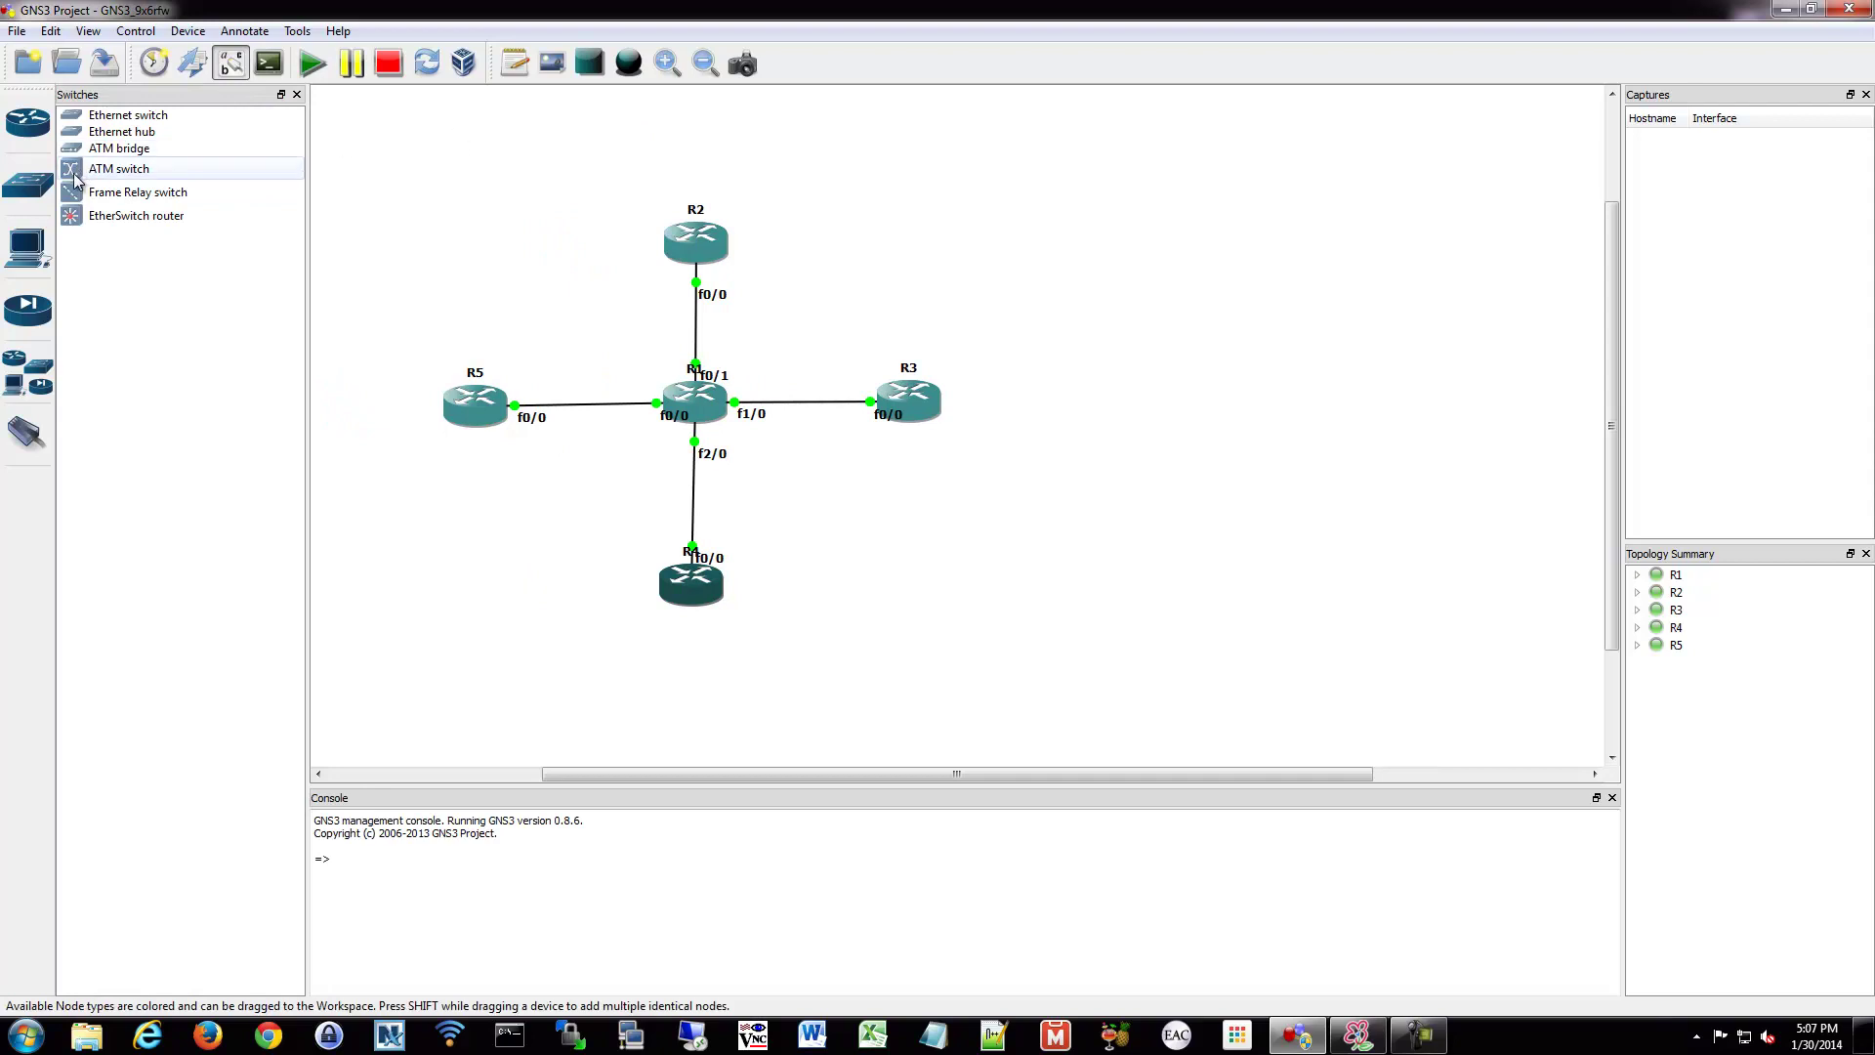
left_click(125, 116)
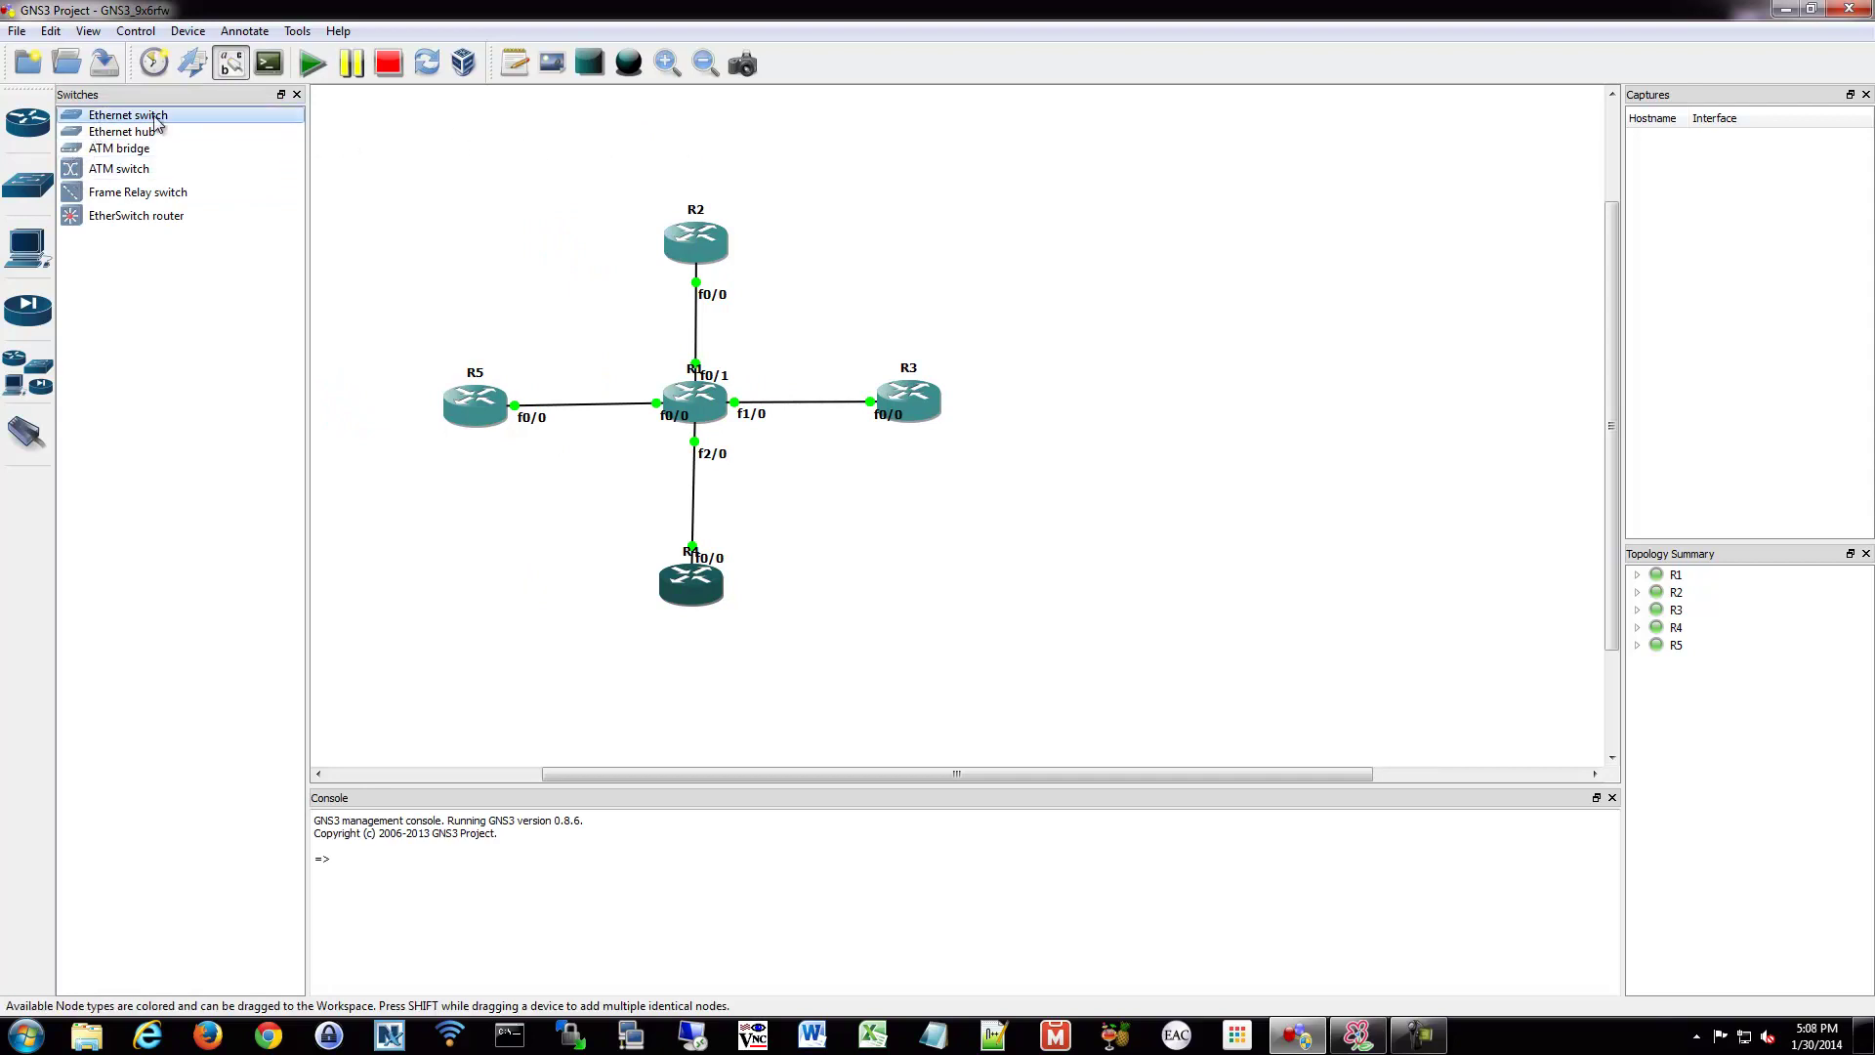
left_click_drag(129, 119, 703, 143)
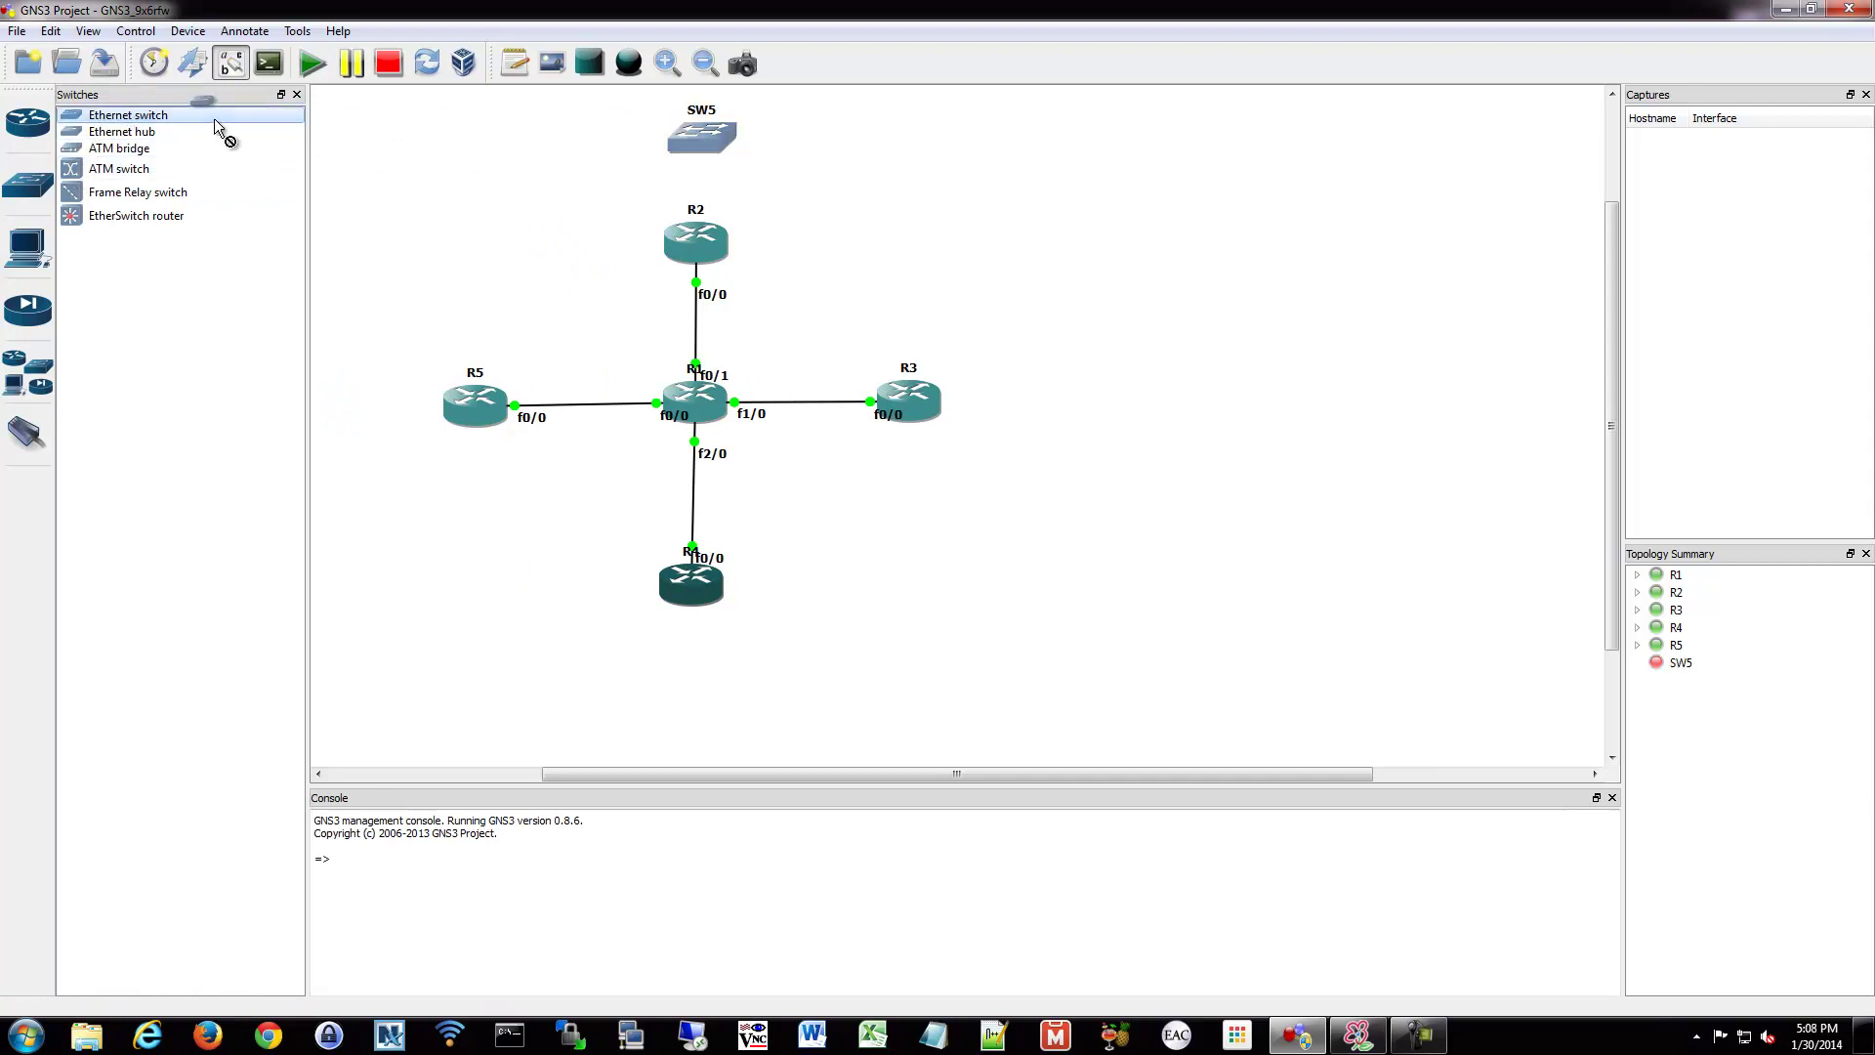
left_click_drag(234, 122, 1092, 420)
left_click_drag(224, 115, 690, 734)
left_click_drag(190, 117, 344, 417)
left_click(297, 94)
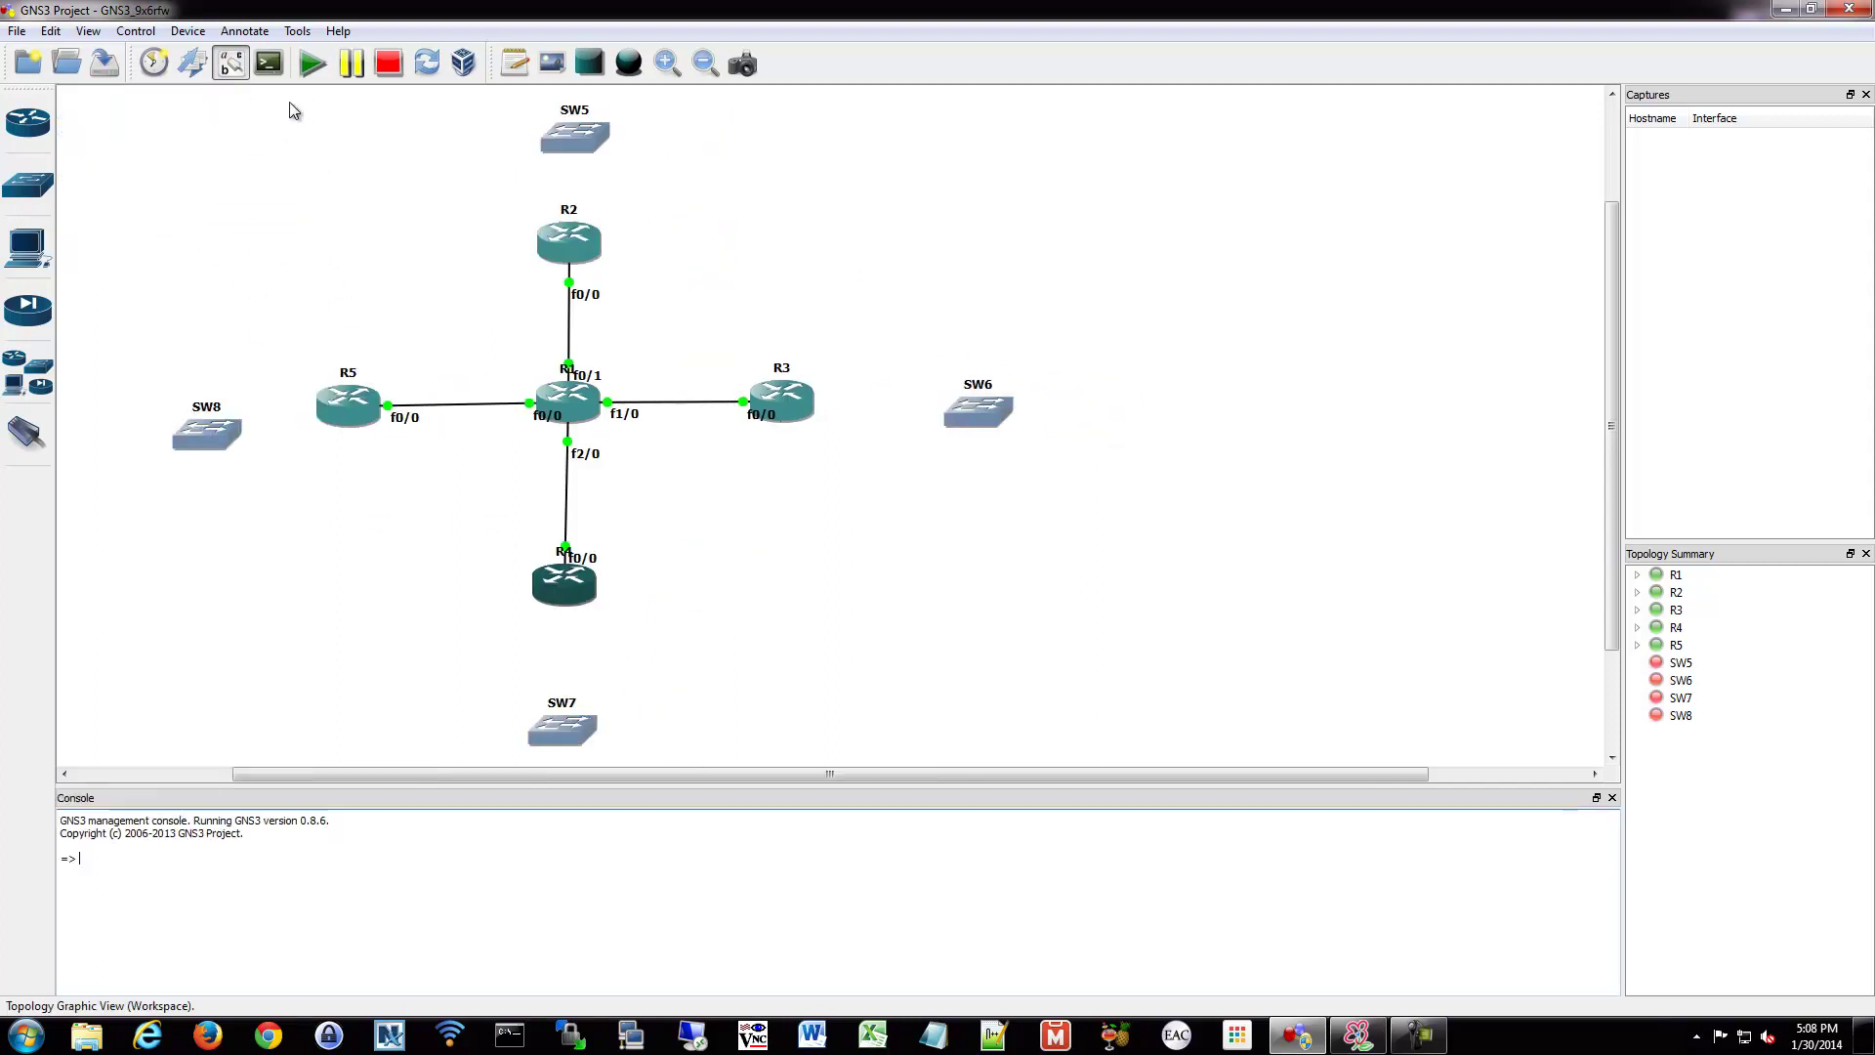
left_click_drag(204, 439, 176, 415)
Link SW8 port 1 to R5's f0/1 and SW6 to R3's f0/1.
left_click(26, 433)
left_click(192, 409)
left_click(261, 426)
left_click(330, 410)
left_click(382, 441)
left_click(949, 418)
left_click(974, 429)
left_click(796, 408)
left_click(804, 436)
left_click(590, 588)
Link SW7 port 1 to R4's f0/1.
left_click(615, 602)
left_click(567, 723)
left_click(601, 733)
left_click(566, 563)
key("Escape")
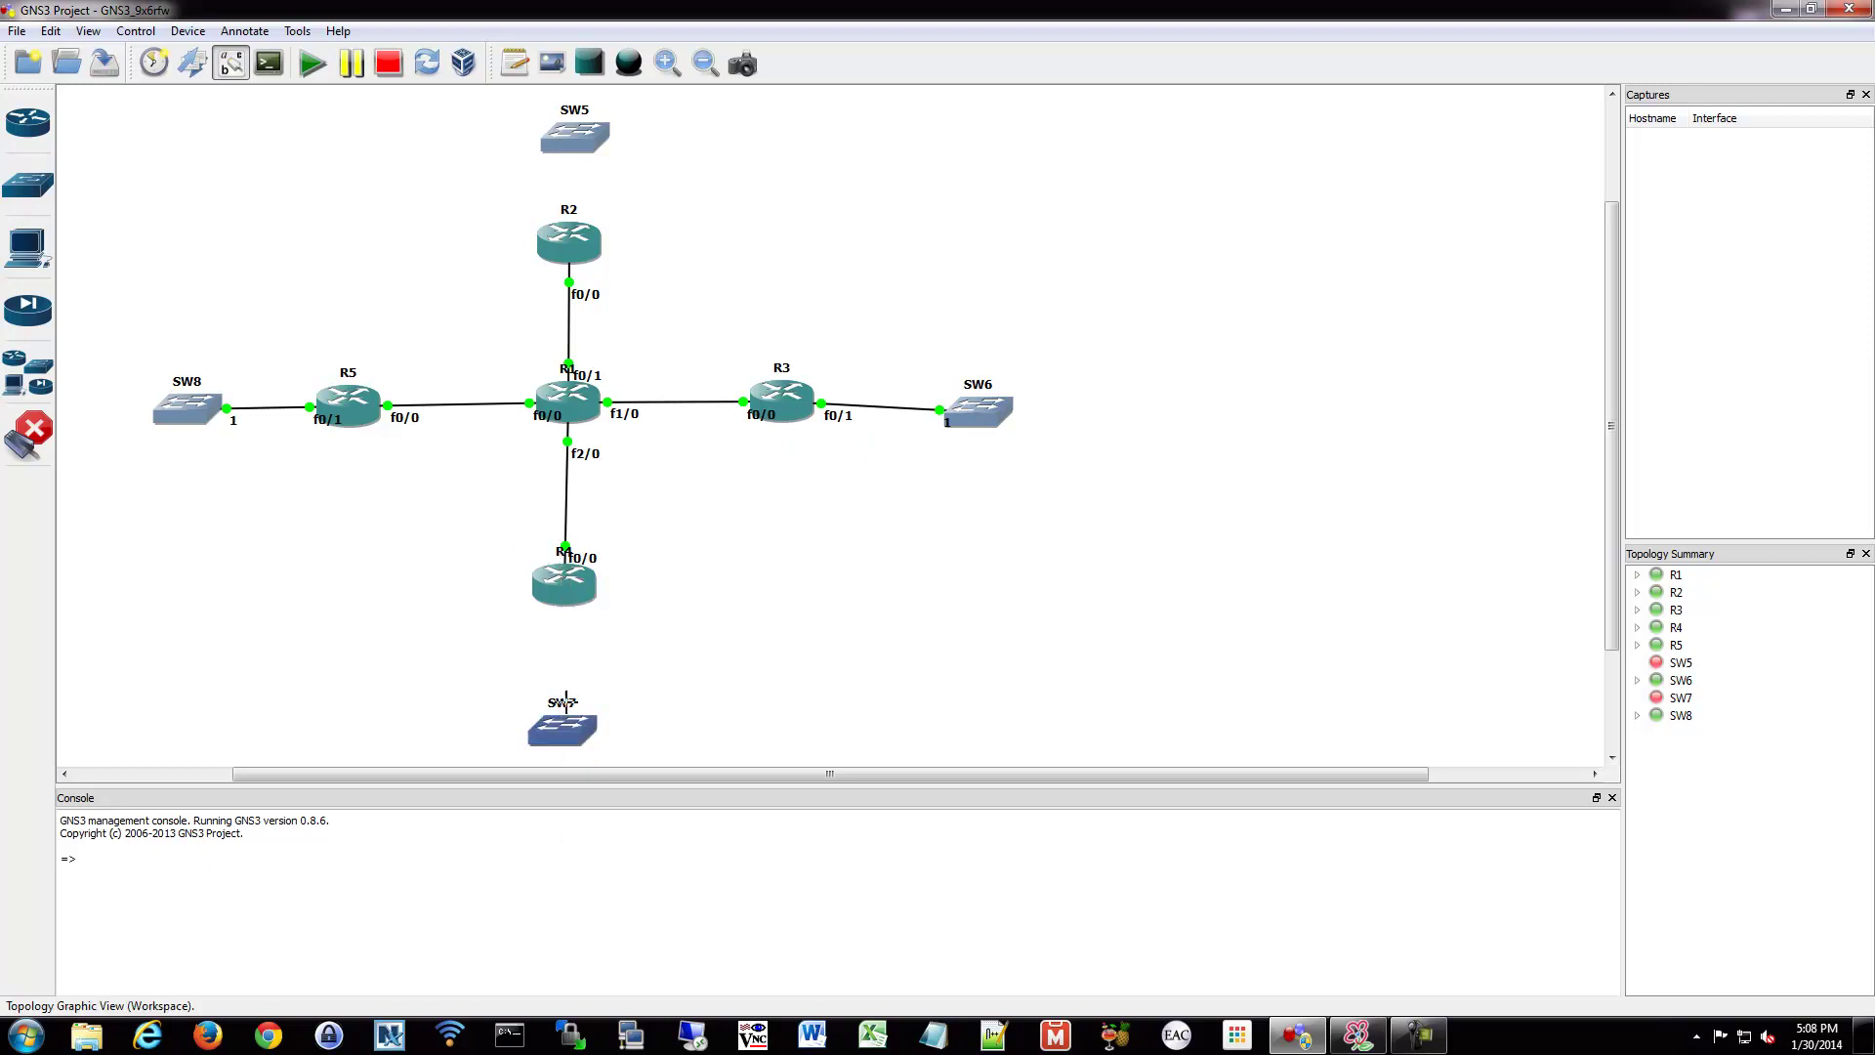
left_click(571, 724)
left_click(605, 738)
left_click(586, 600)
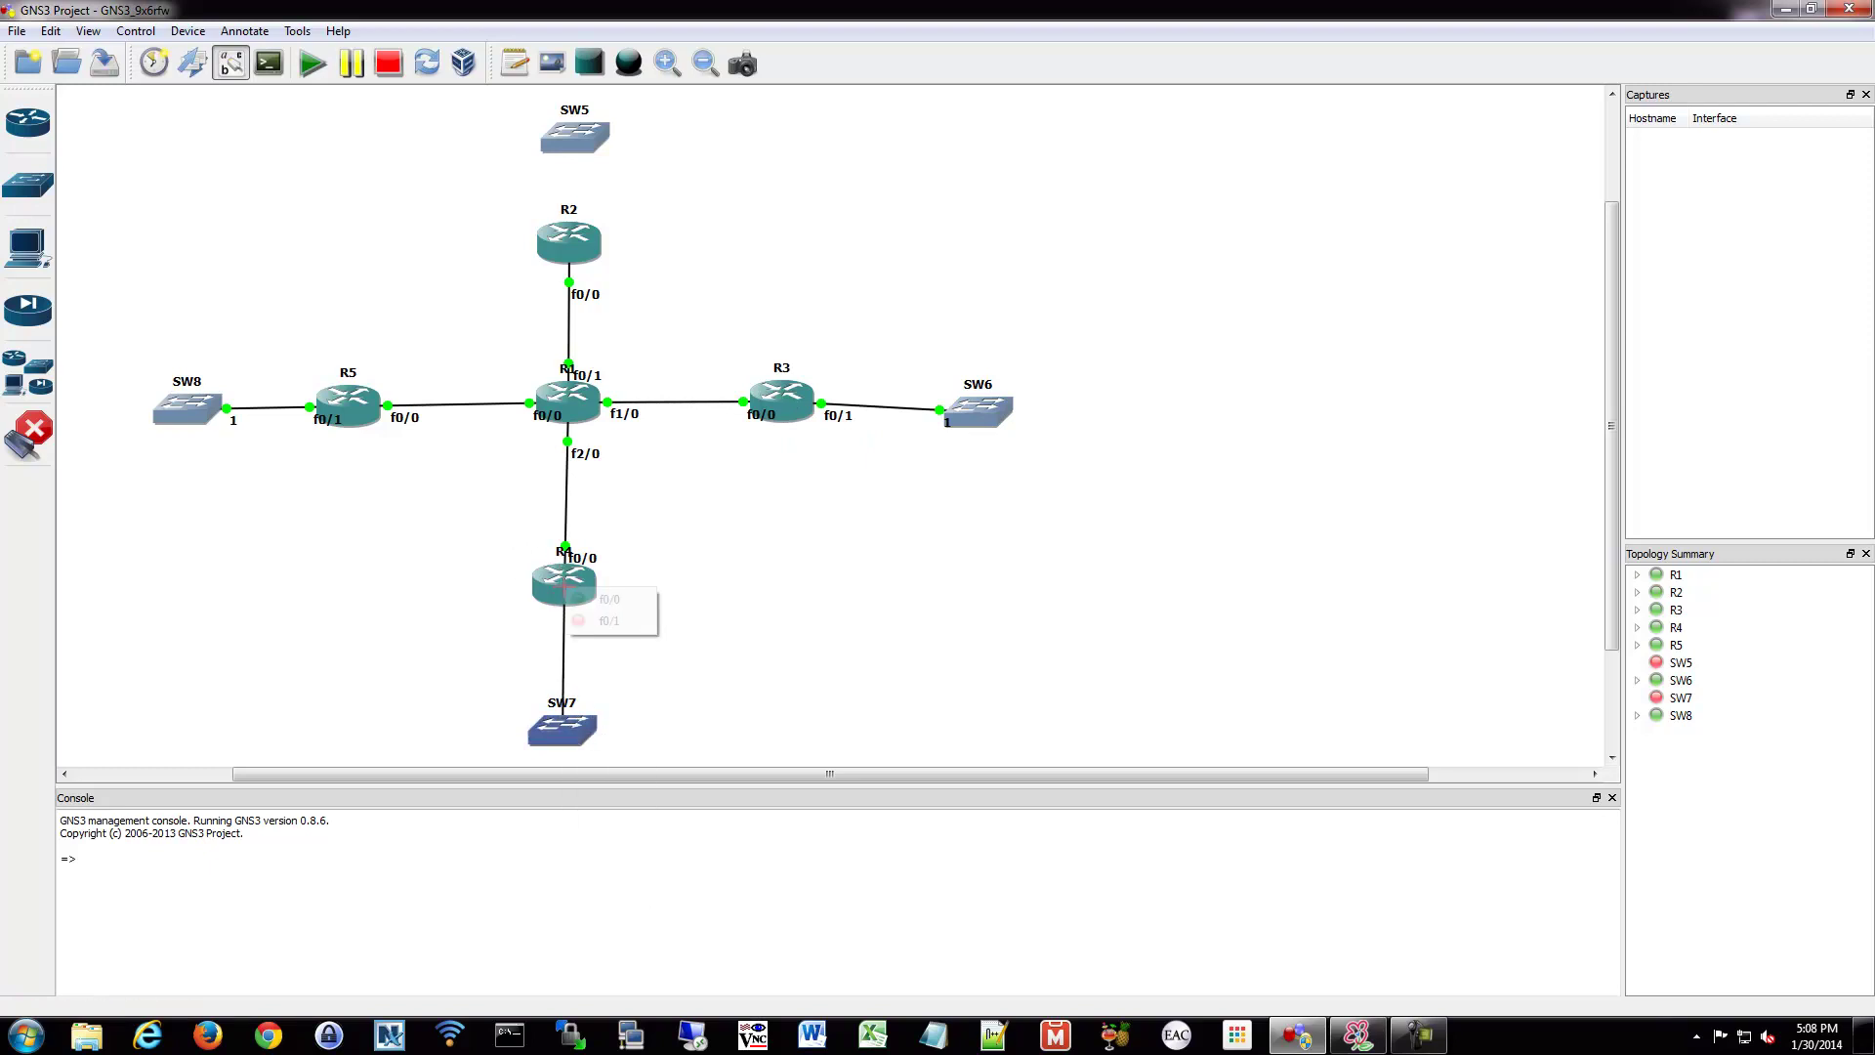
left_click(601, 620)
Link SW5 port 1 to R2's f0/1.
left_click(578, 127)
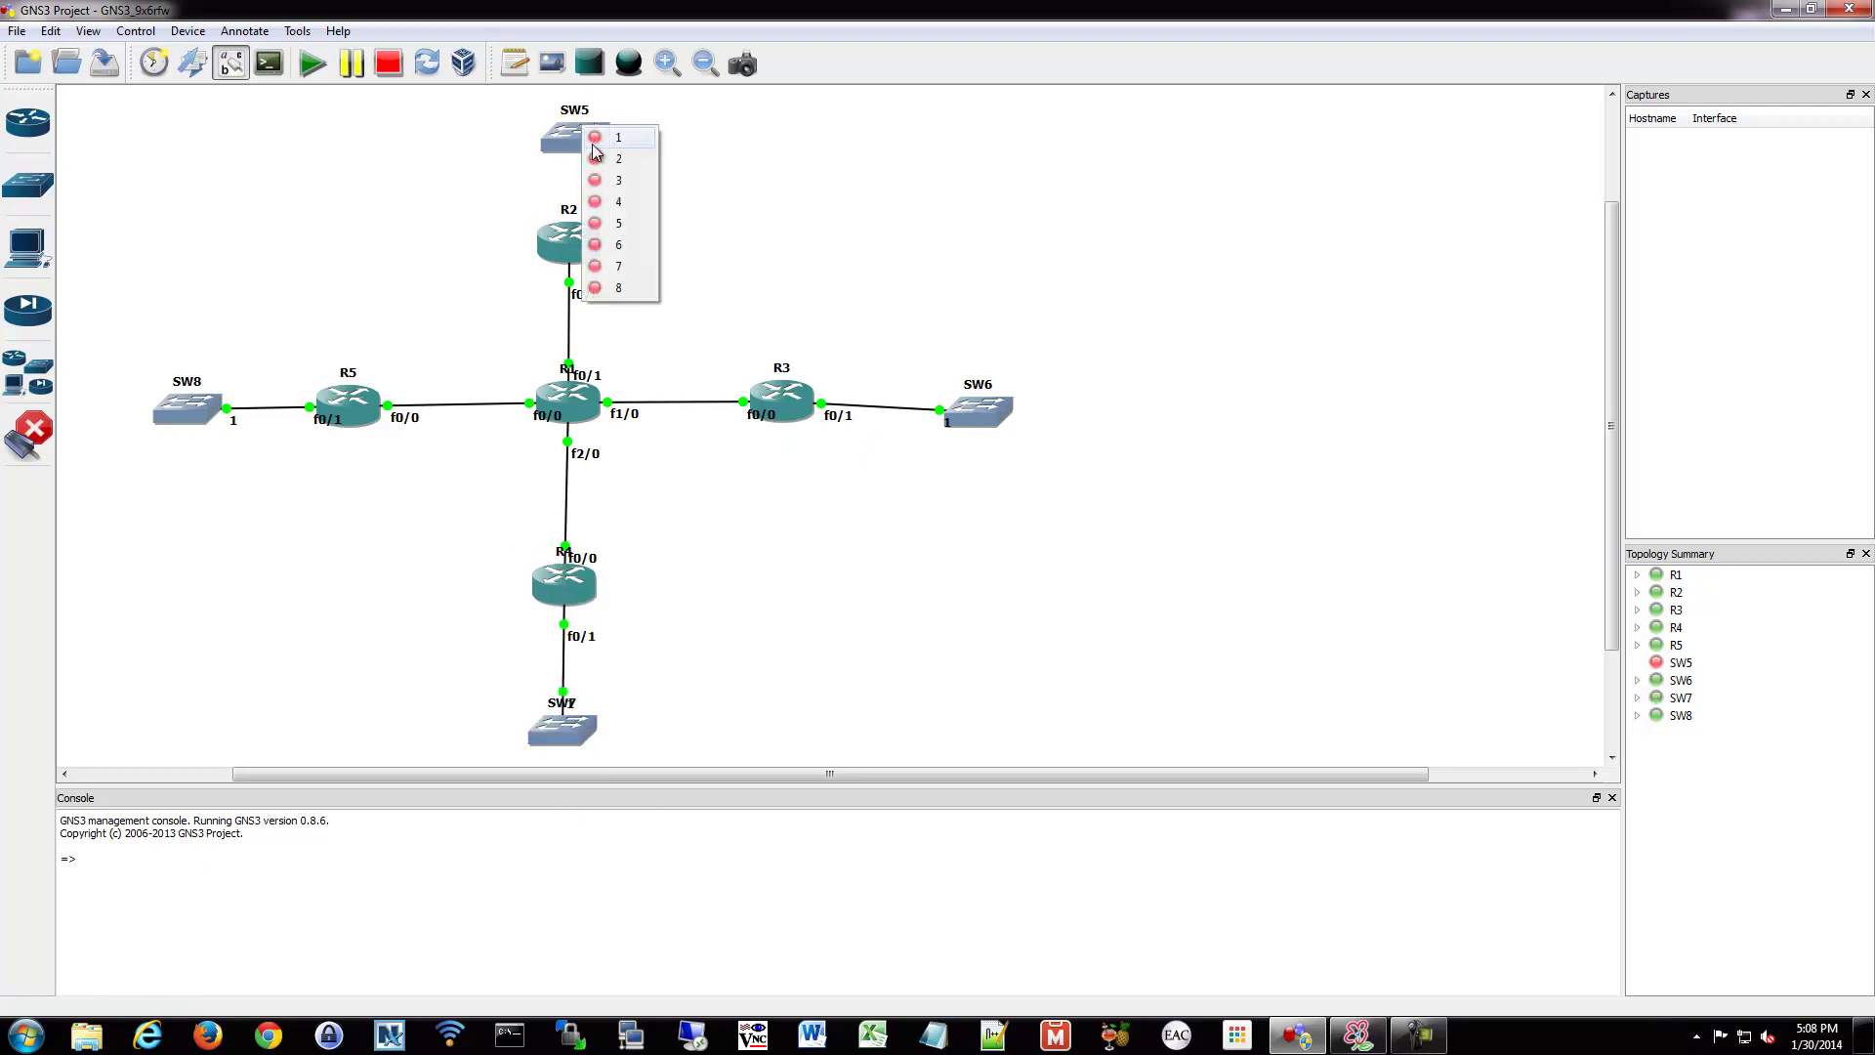
left_click(601, 139)
left_click(579, 234)
left_click(605, 276)
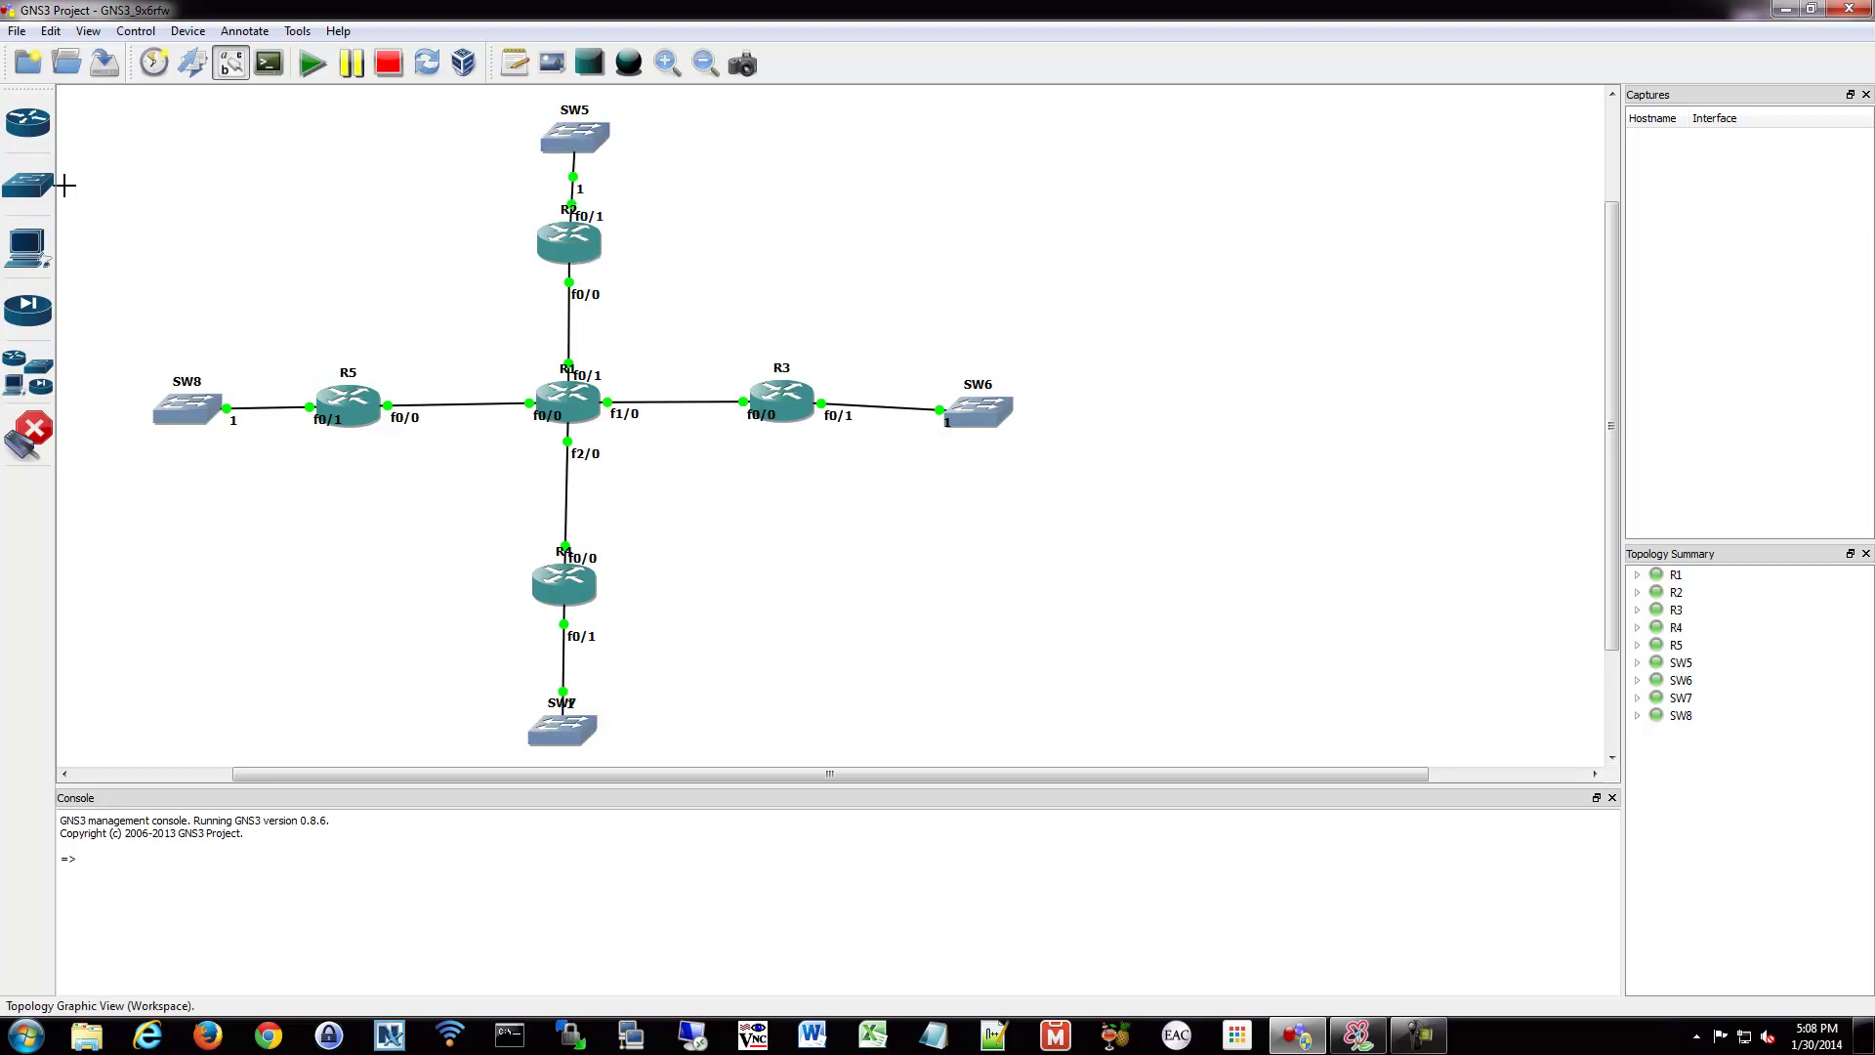
left_click(21, 441)
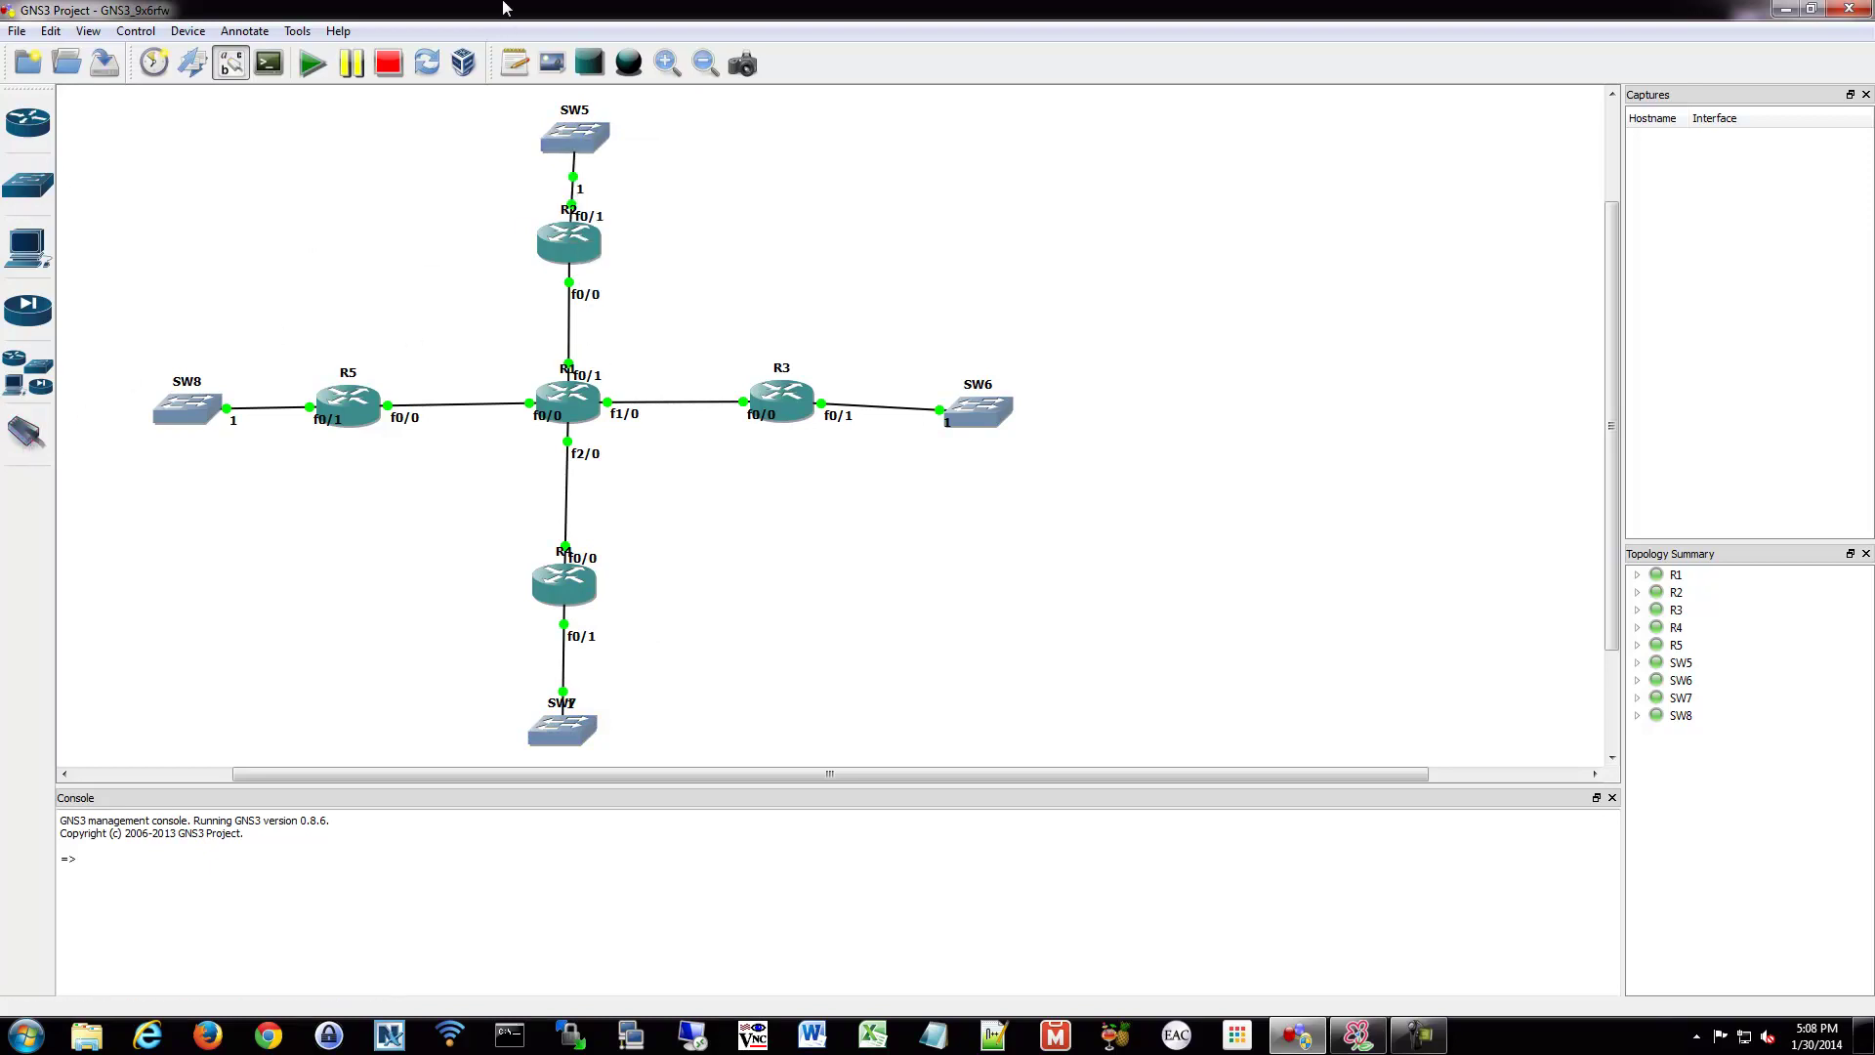
Move SW6 level with R3, then open R2's console and select interface fa0/1 in configuration mode.
left_click_drag(978, 402, 962, 391)
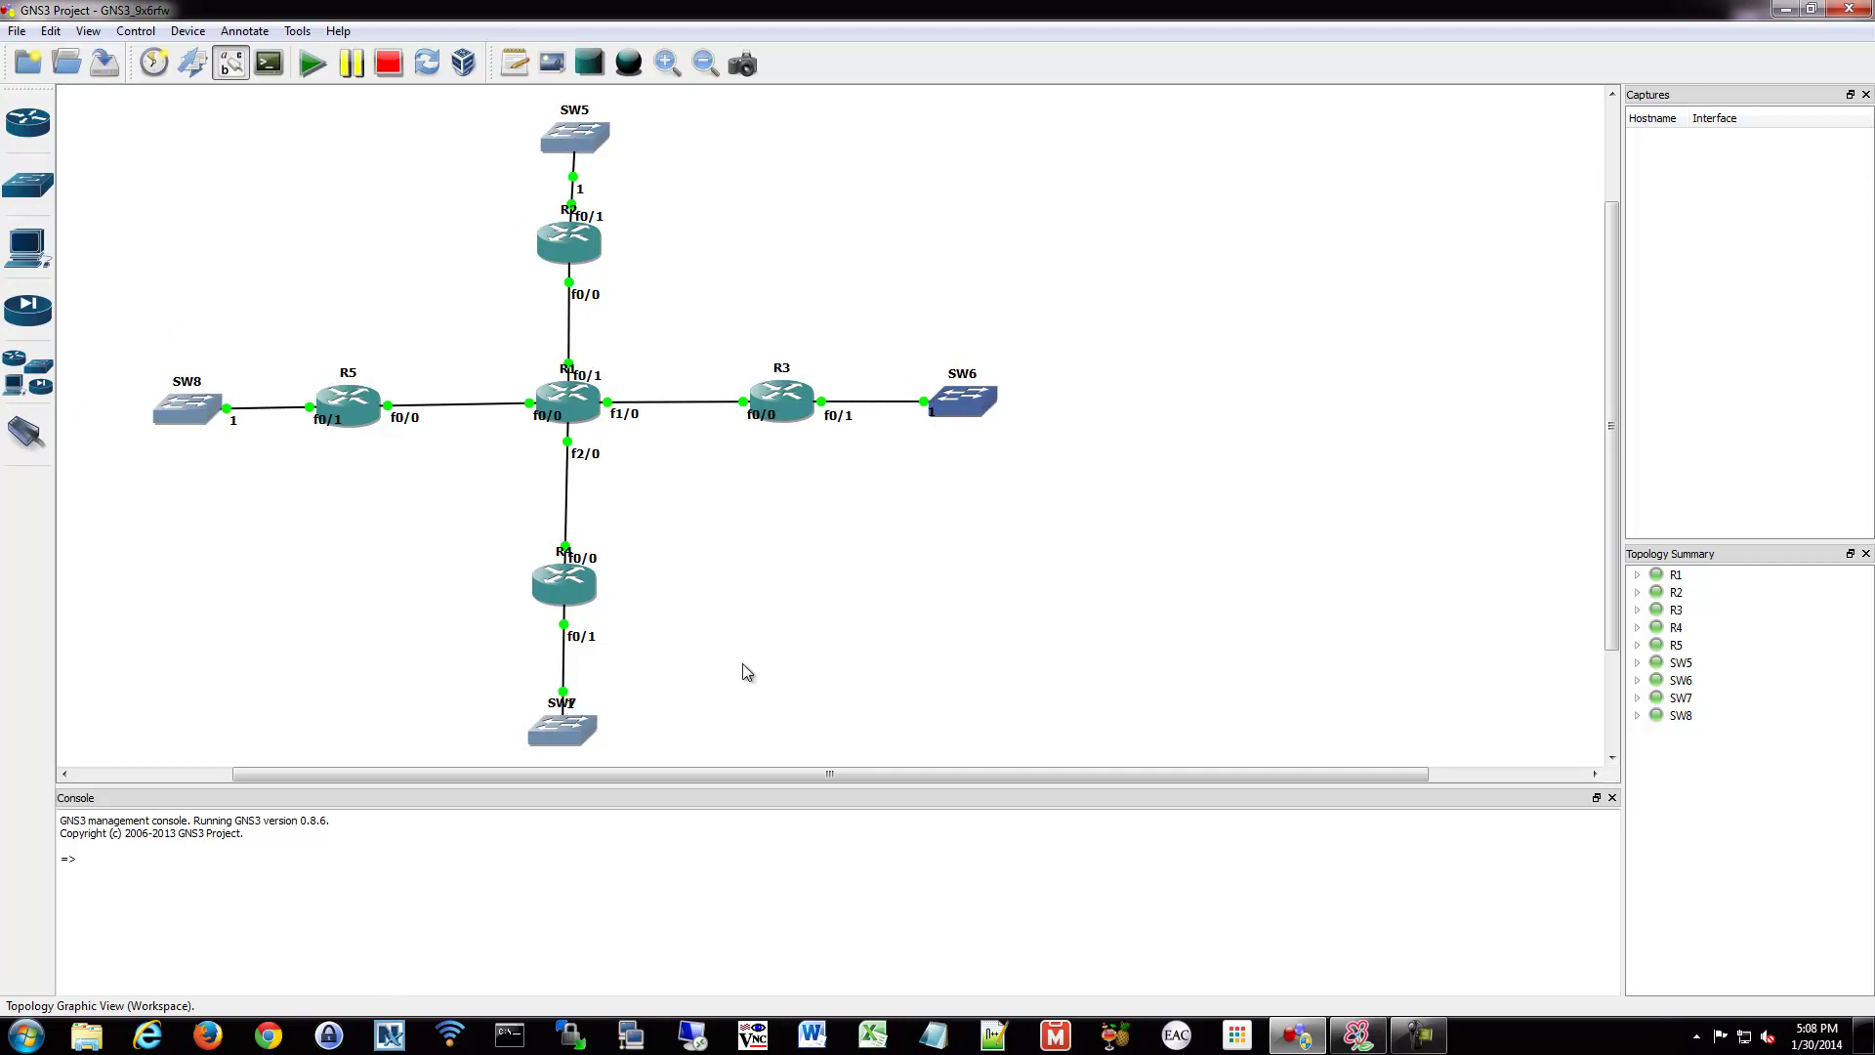
left_click(554, 265)
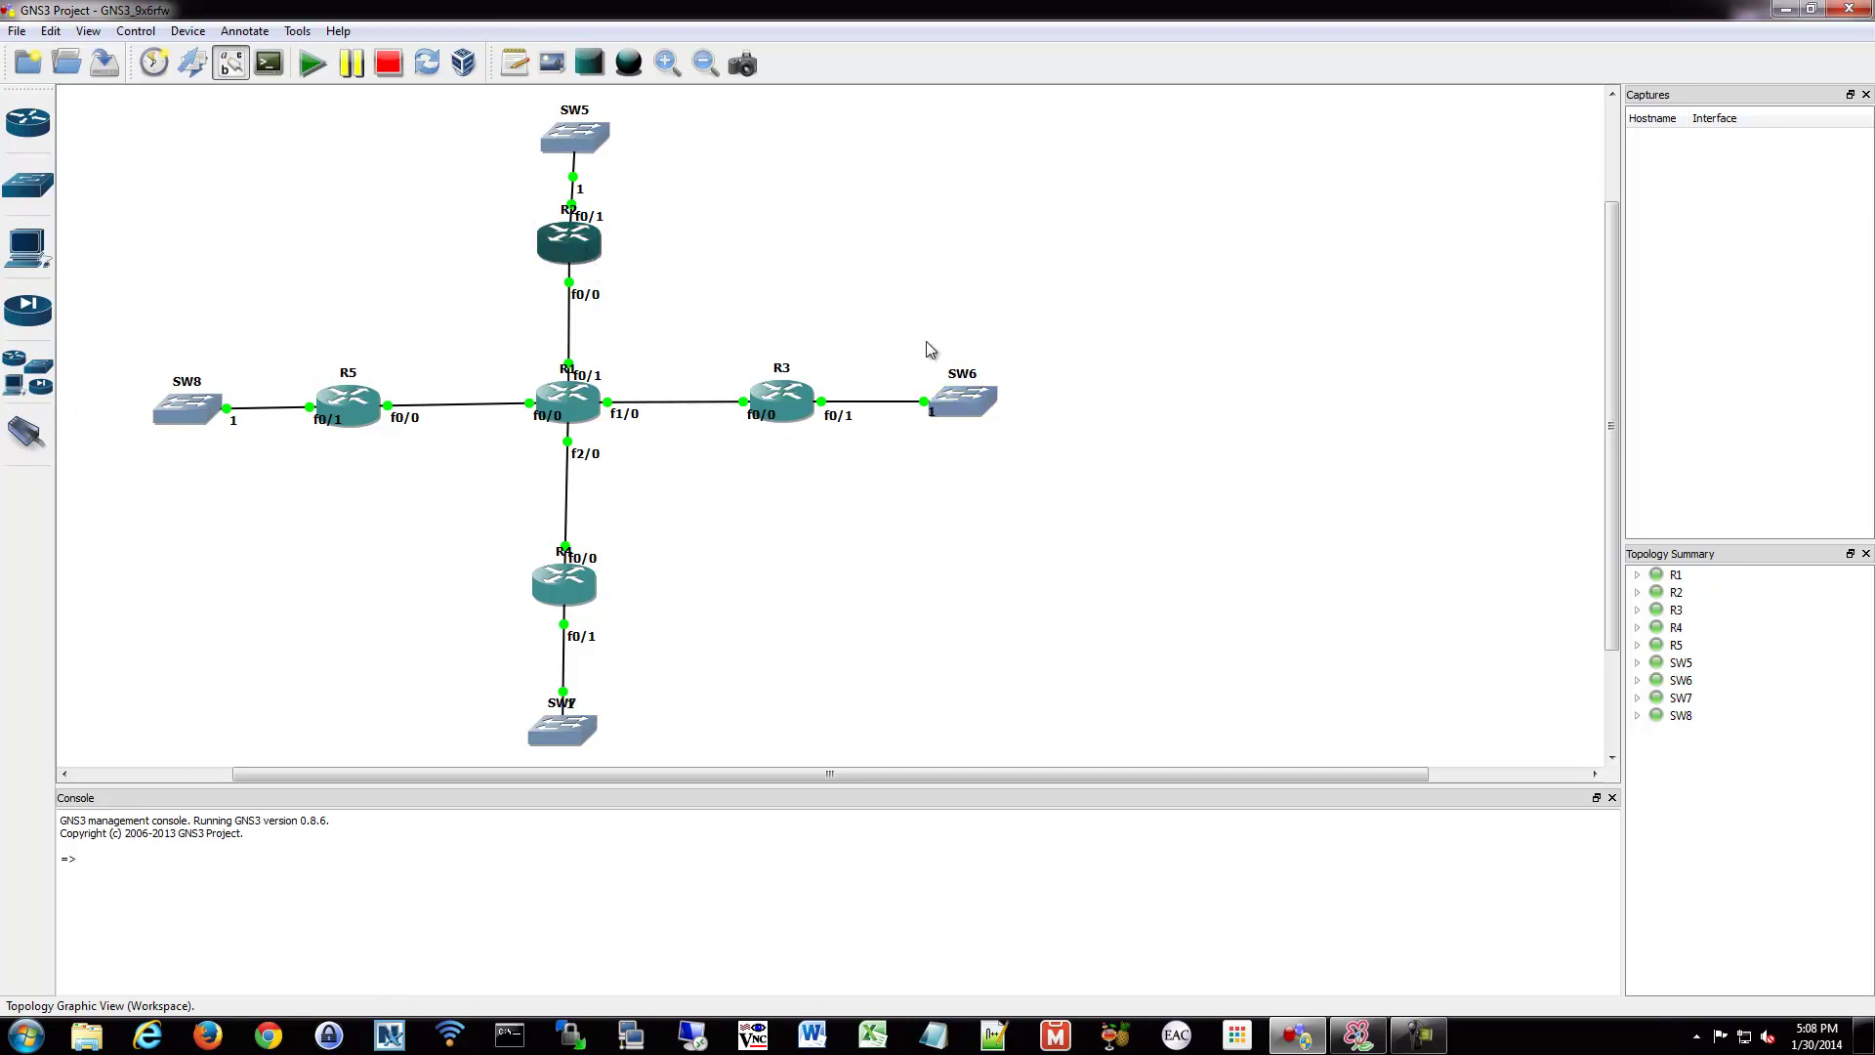
left_click_drag(583, 100, 1360, 198)
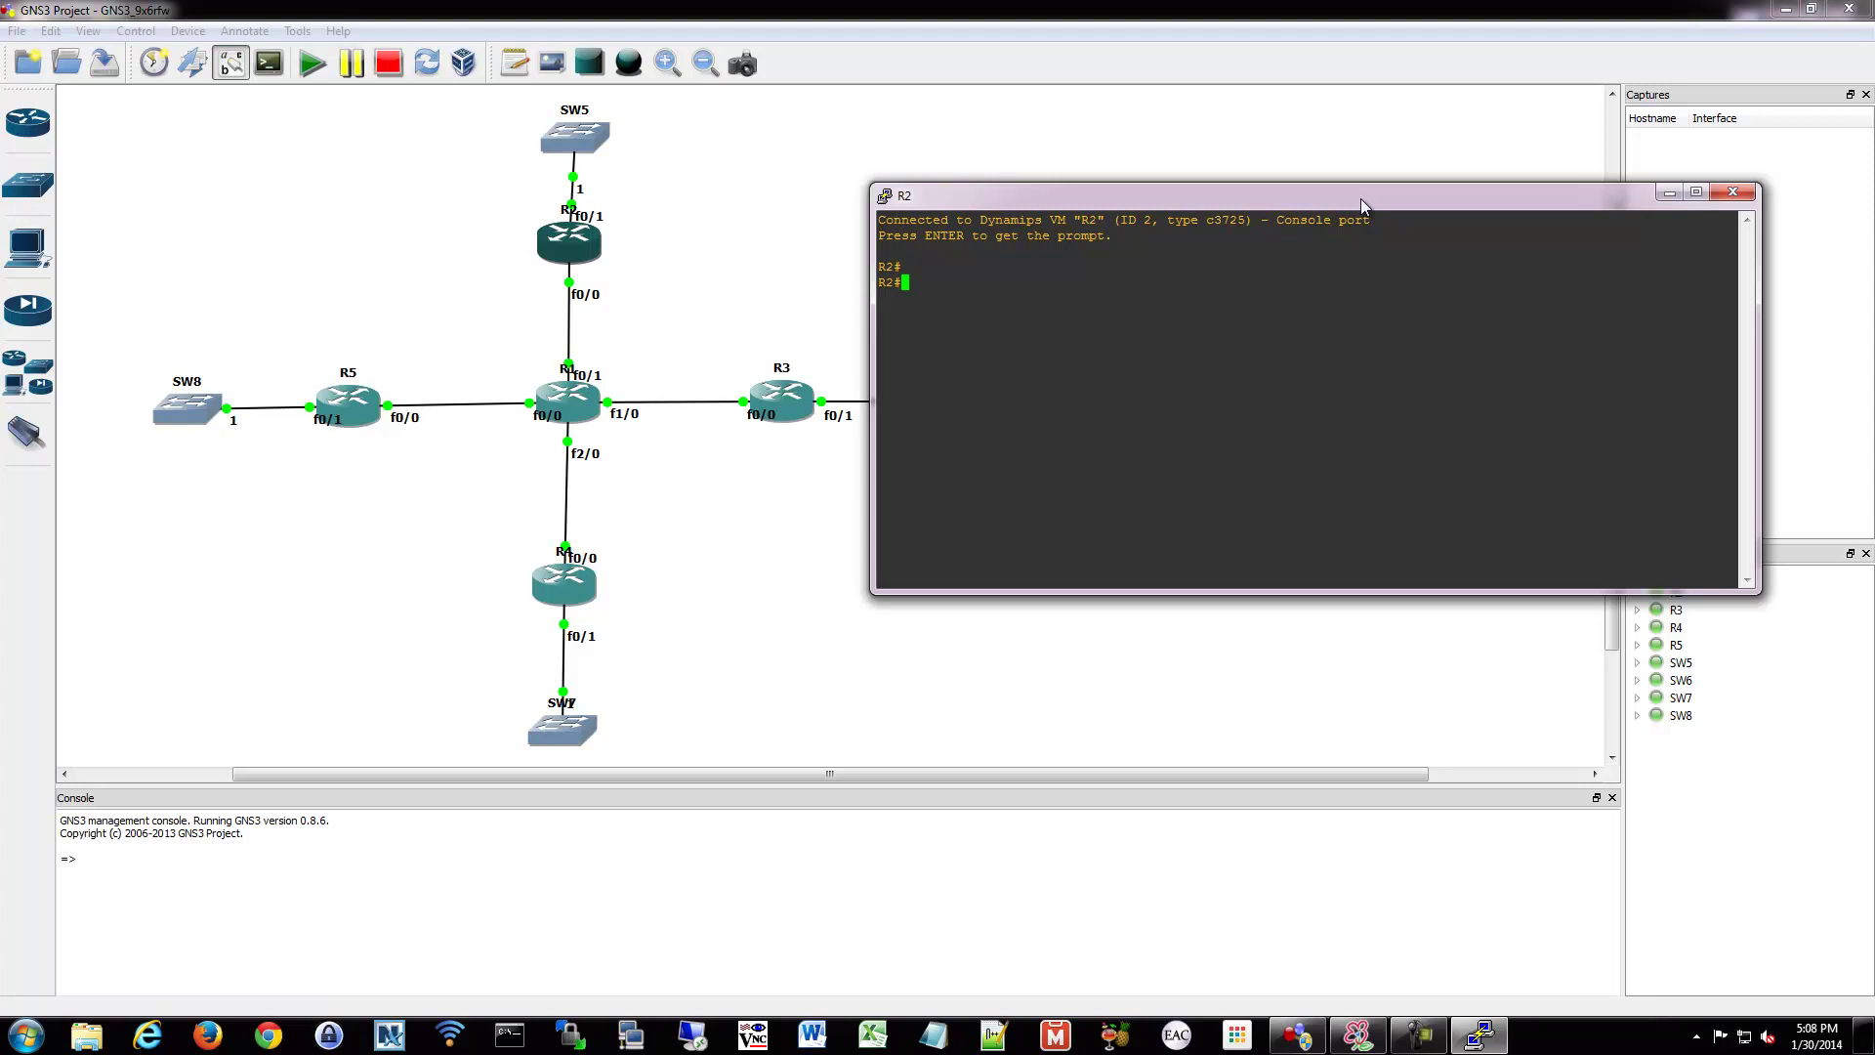
type("onf t")
key("Return")
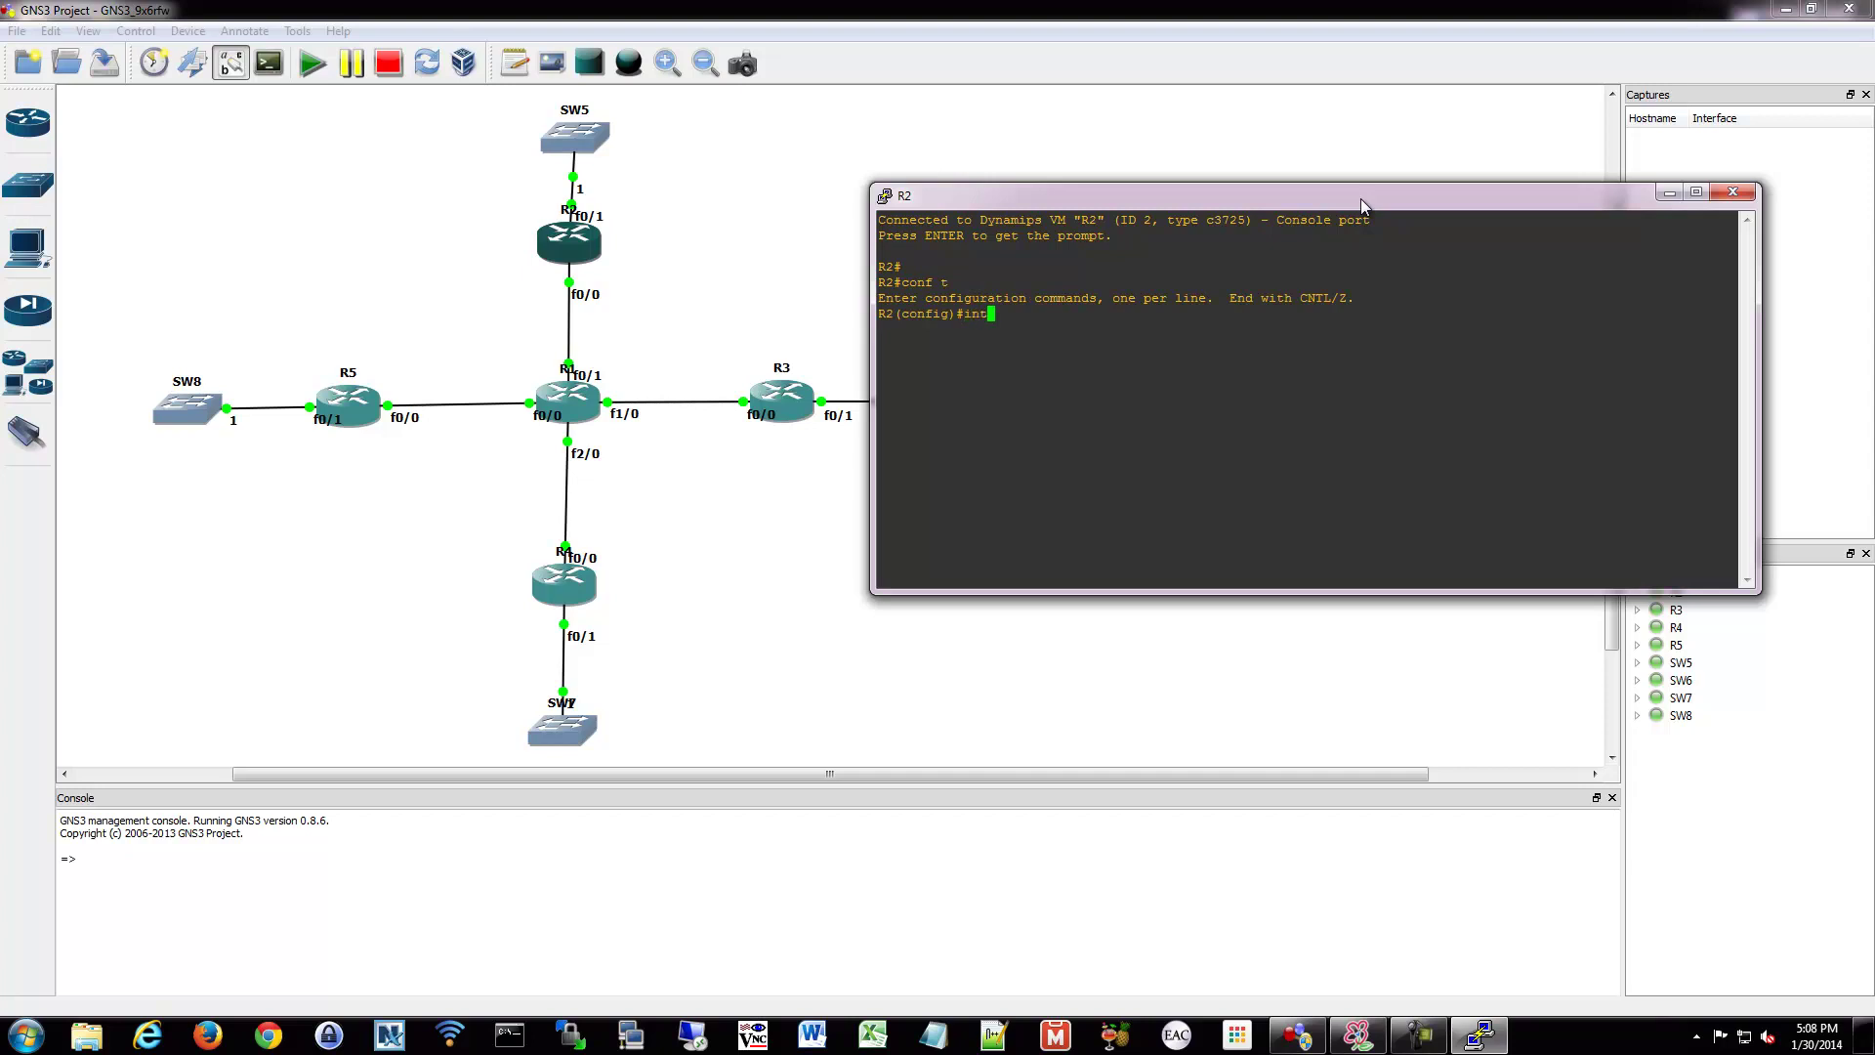
type("int fa0/1")
key("Return")
Give R2's fa0/1 address 192.168.1.1 255.255.255.0, enable it, and close the console.
type("ip address 1")
type("0.0.")
key("BackSpace")
key("BackSpace")
key("BackSpace")
key("BackSpace")
type("192.")
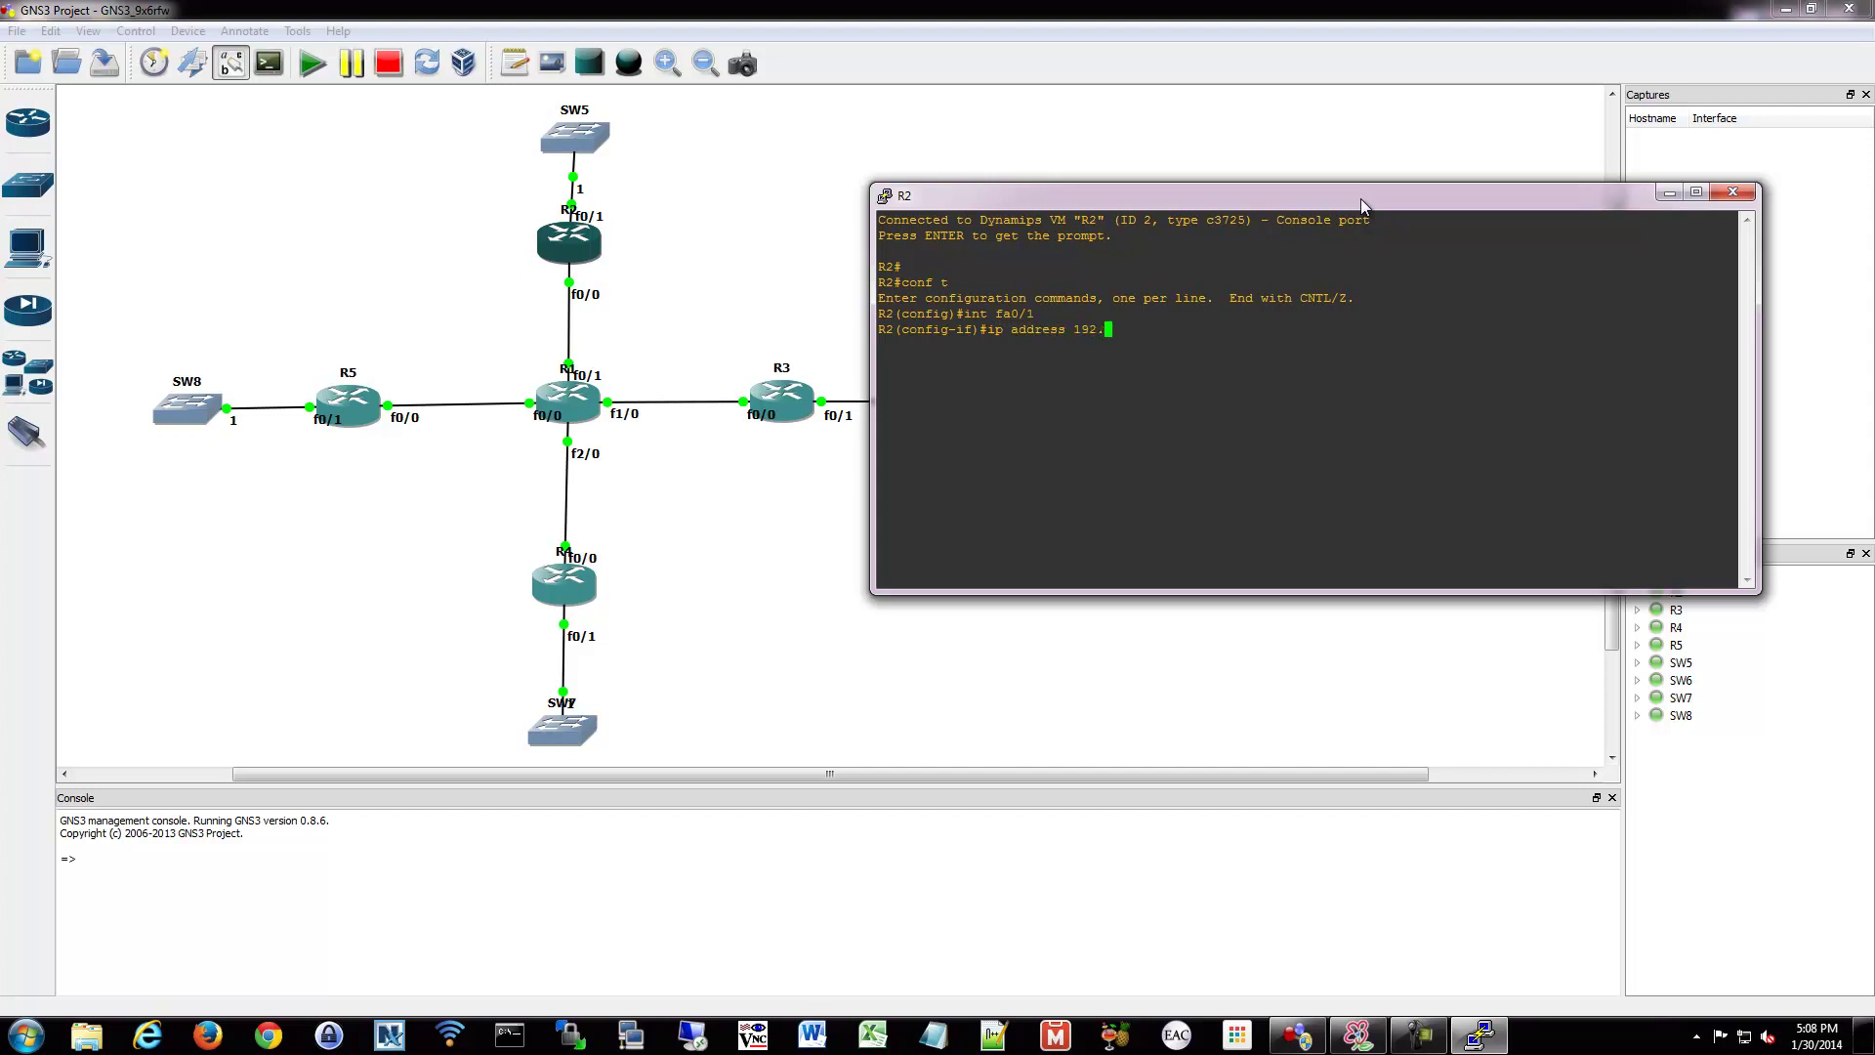
type("168.1.0 255.255.255.0")
key("Left")
key("Left")
key("Left")
key("Left")
key("Left")
key("Left")
key("Left")
key("Left")
key("Left")
key("Left")
key("Left")
key("Left")
key("Left")
key("Left")
key("BackSpace")
type("1")
key("Return")
type("no shut")
key("Return")
type("end")
key("Return")
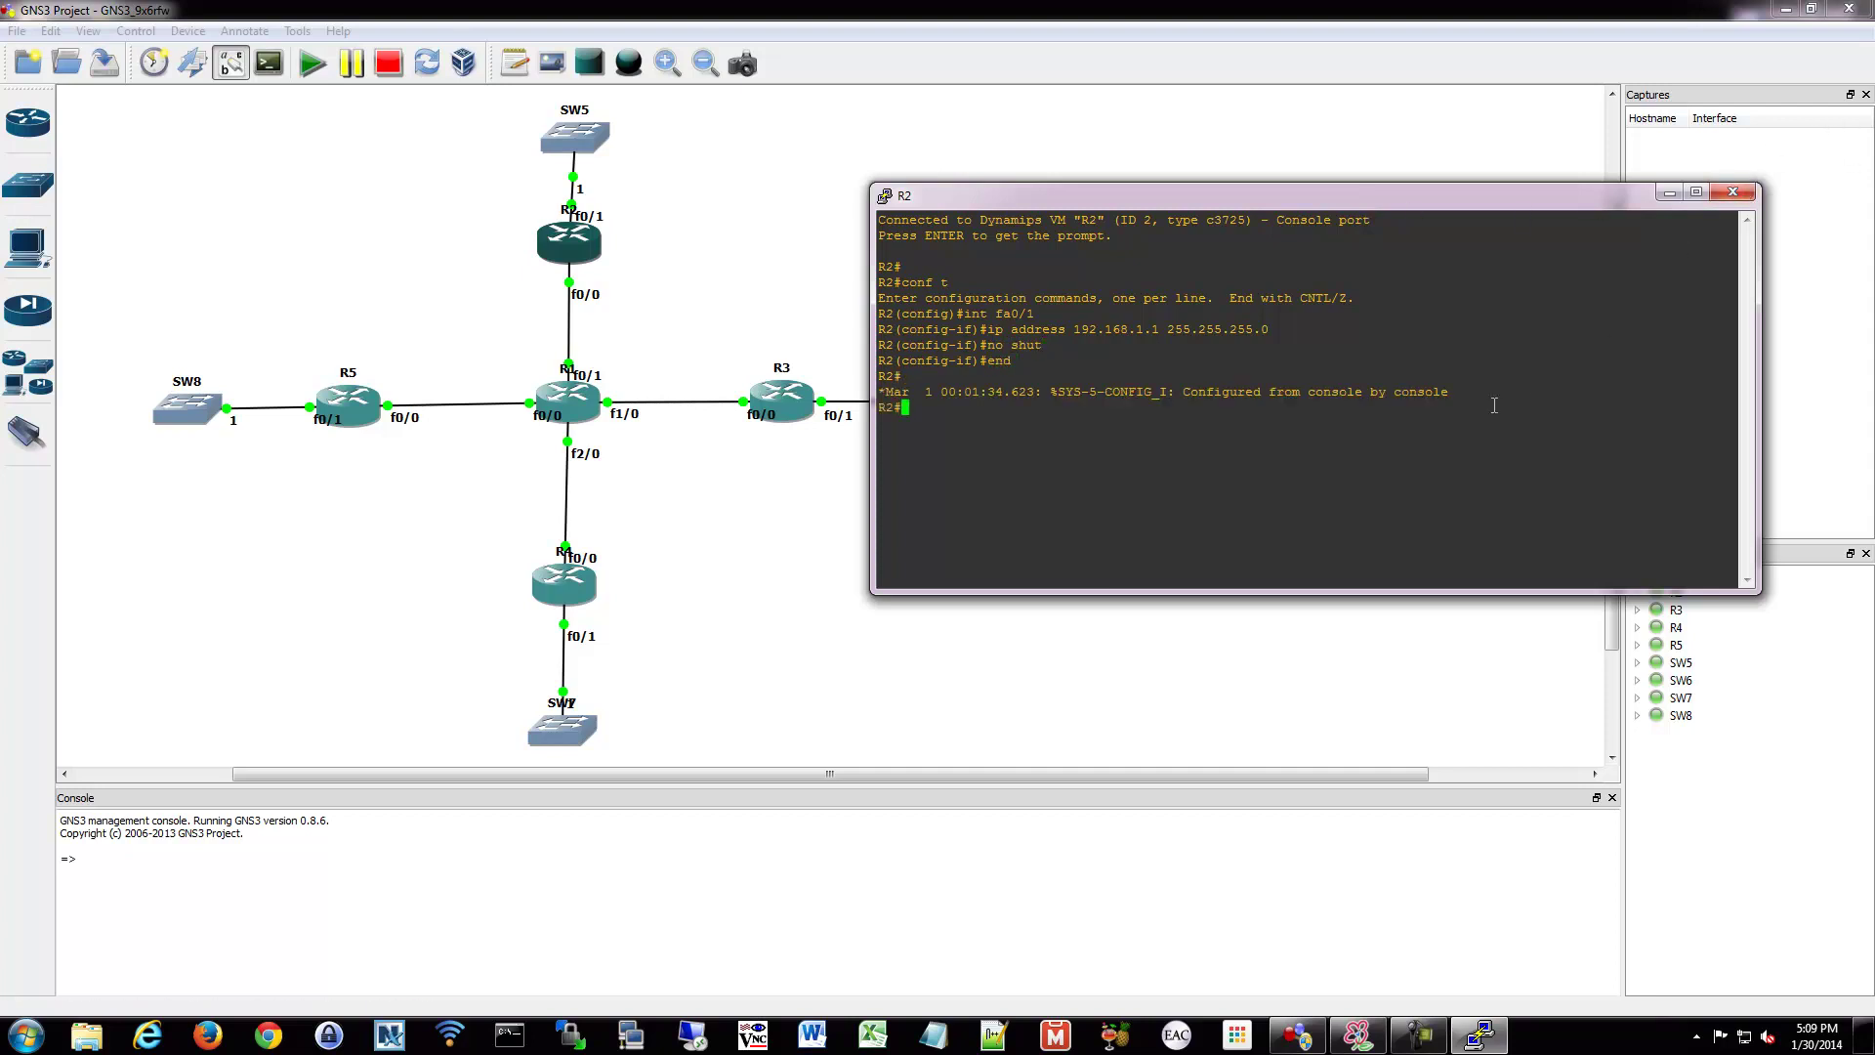
left_click(1732, 191)
On R3, set fa0/1 to 192.168.2.1 255.255.255.0, enable it, and exit configuration mode.
double_click(791, 395)
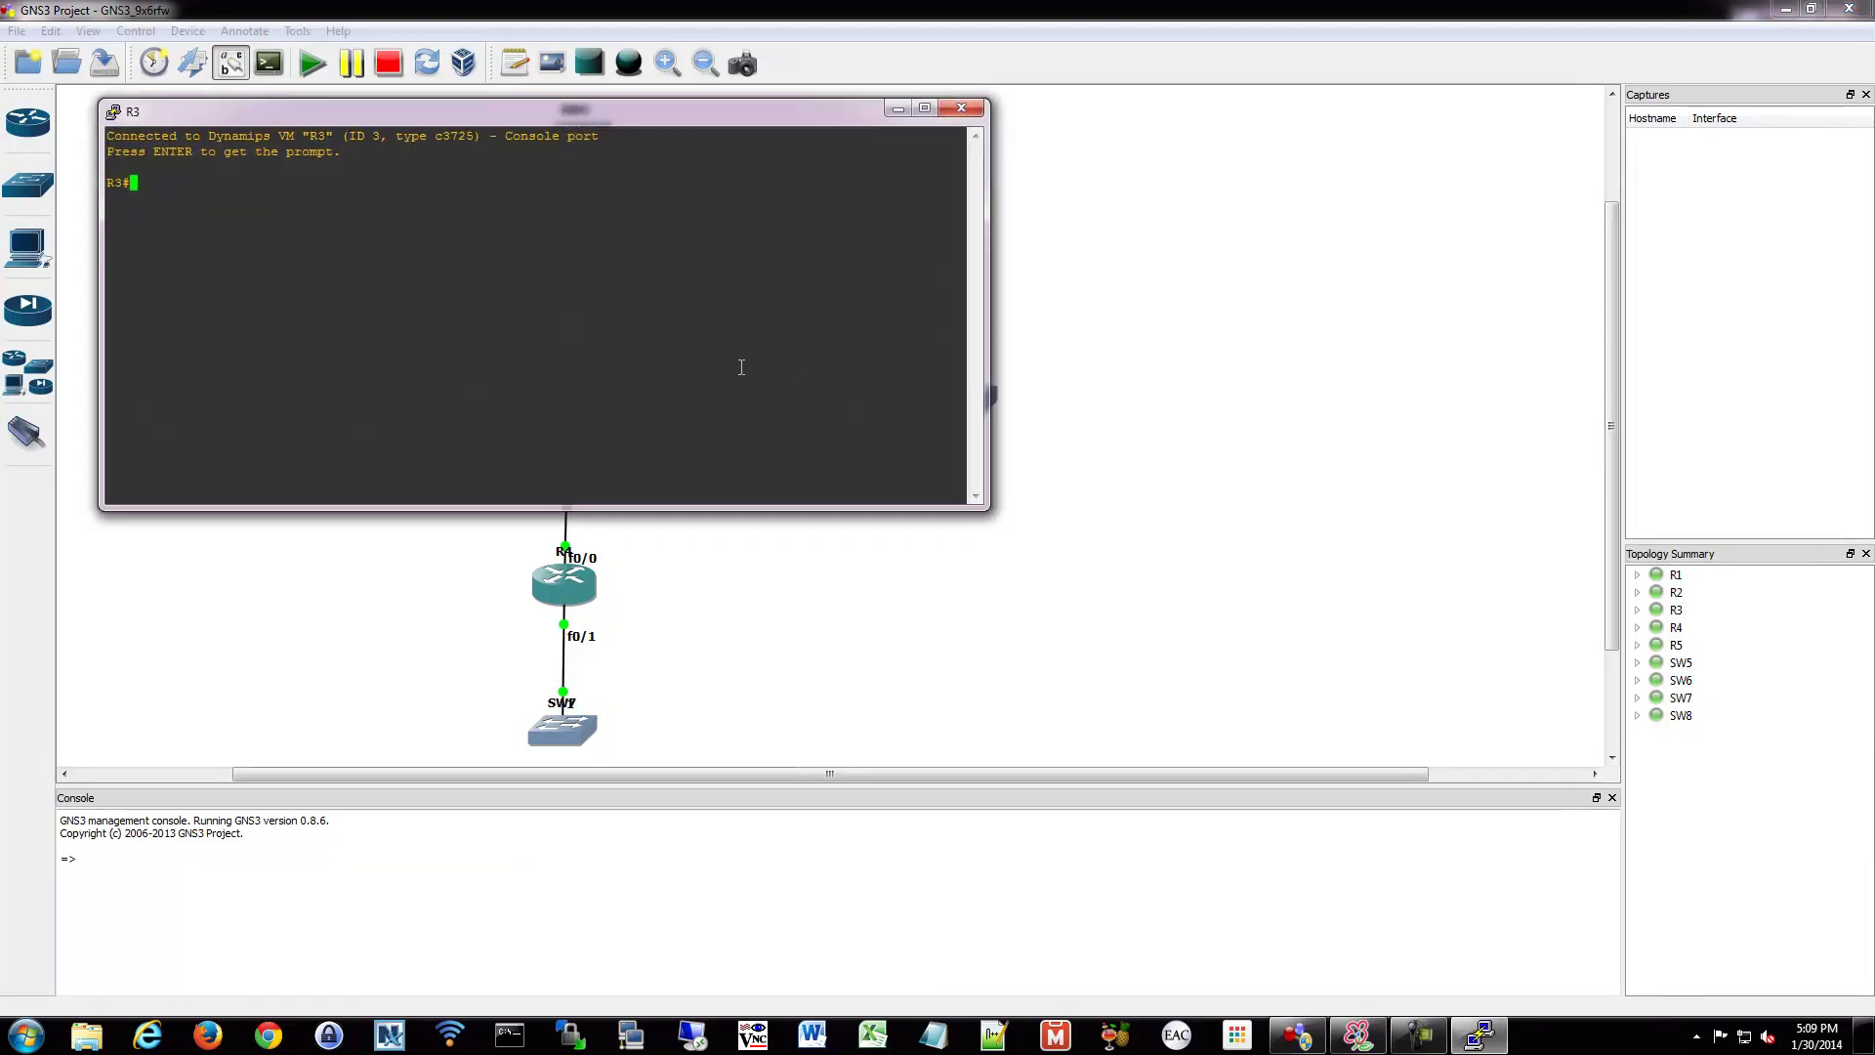
type("conf t")
key("Return")
type("in")
left_click_drag(635, 114, 1256, 471)
type("t fa0/1")
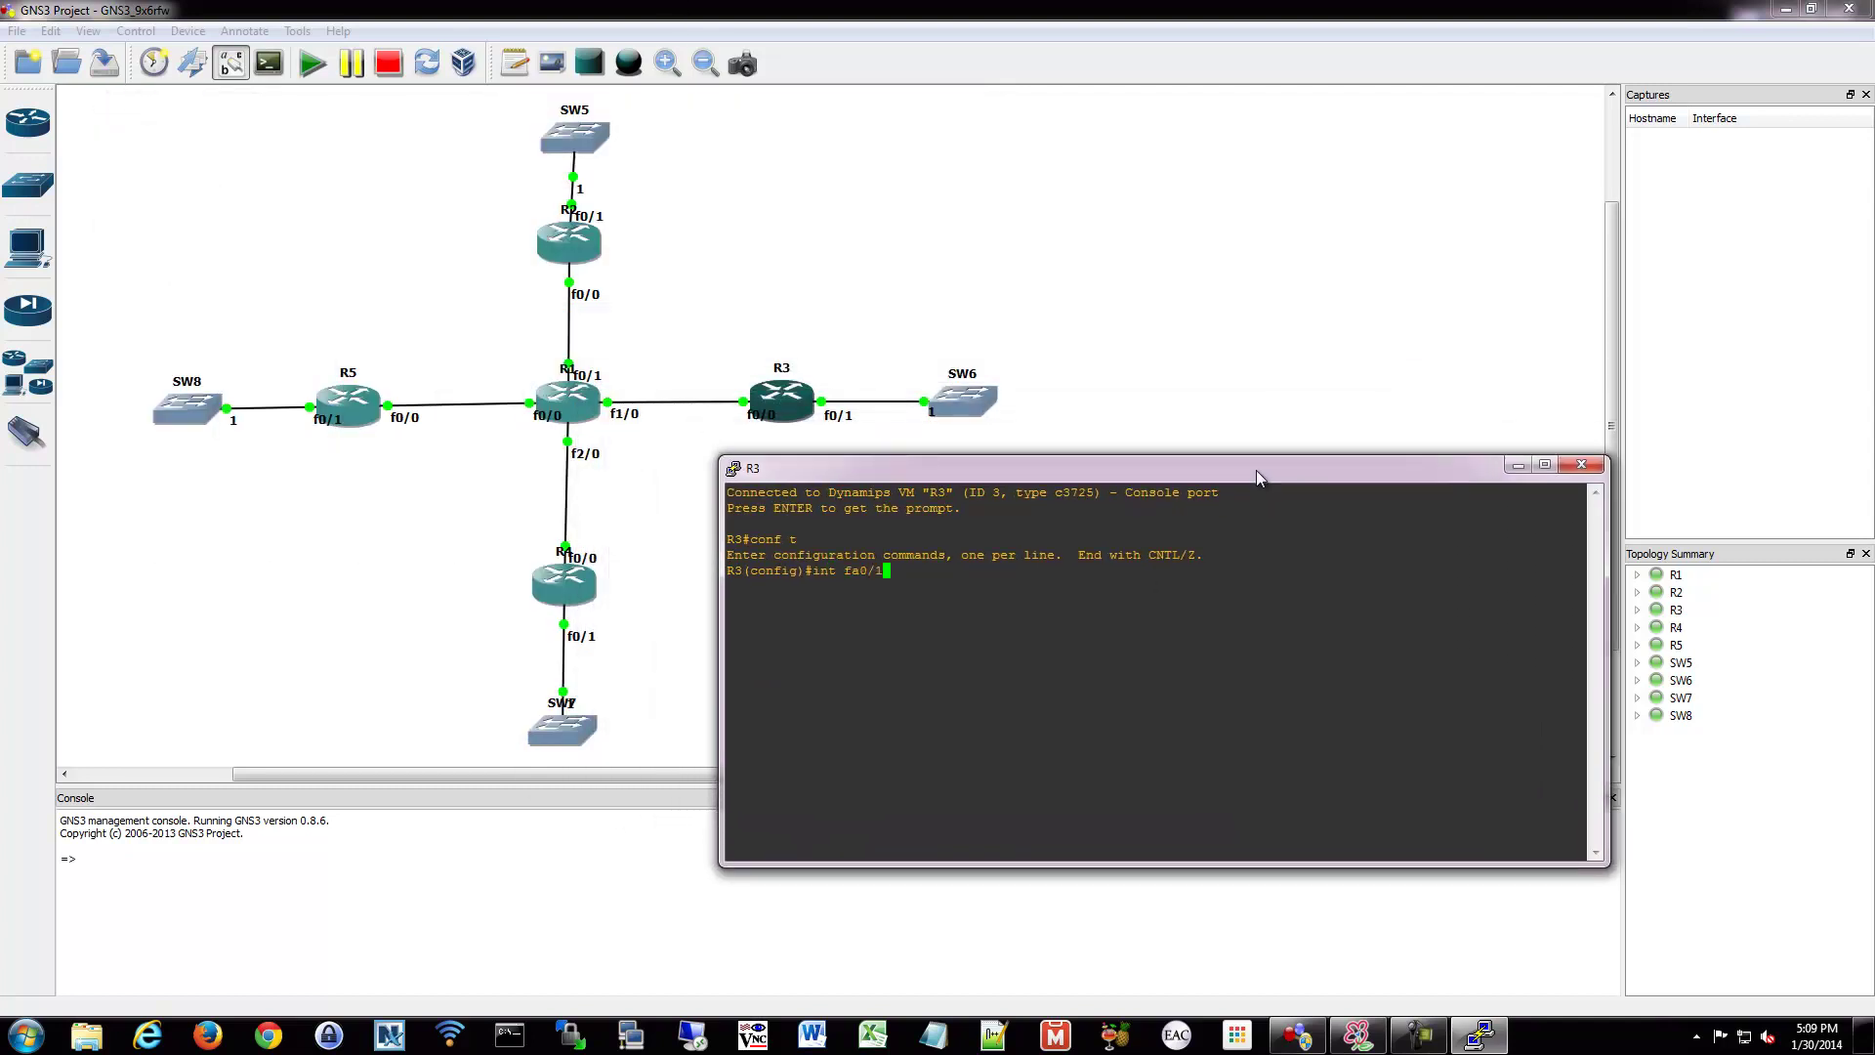
key("Return")
type("ip address 192.168")
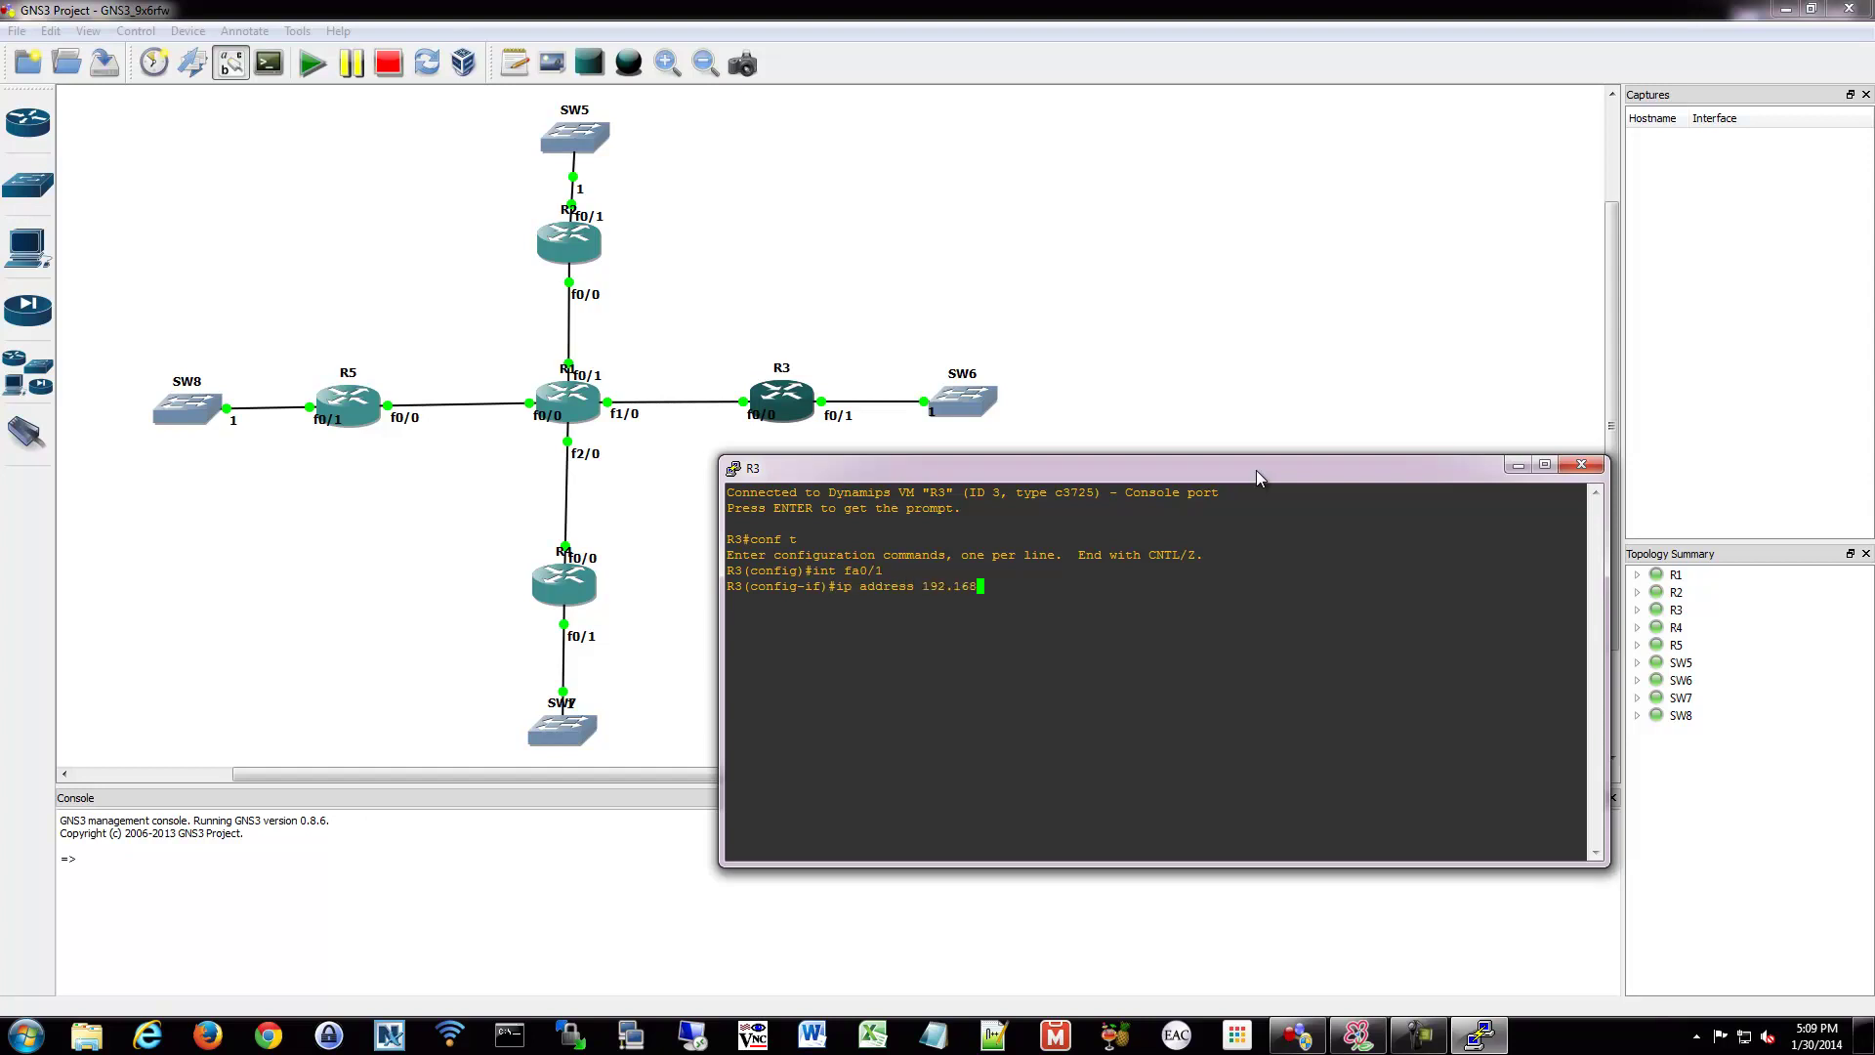
type(".2.1 255.255.255.0")
key("Return")
type("no shut")
key("Return")
type("end")
key("Return")
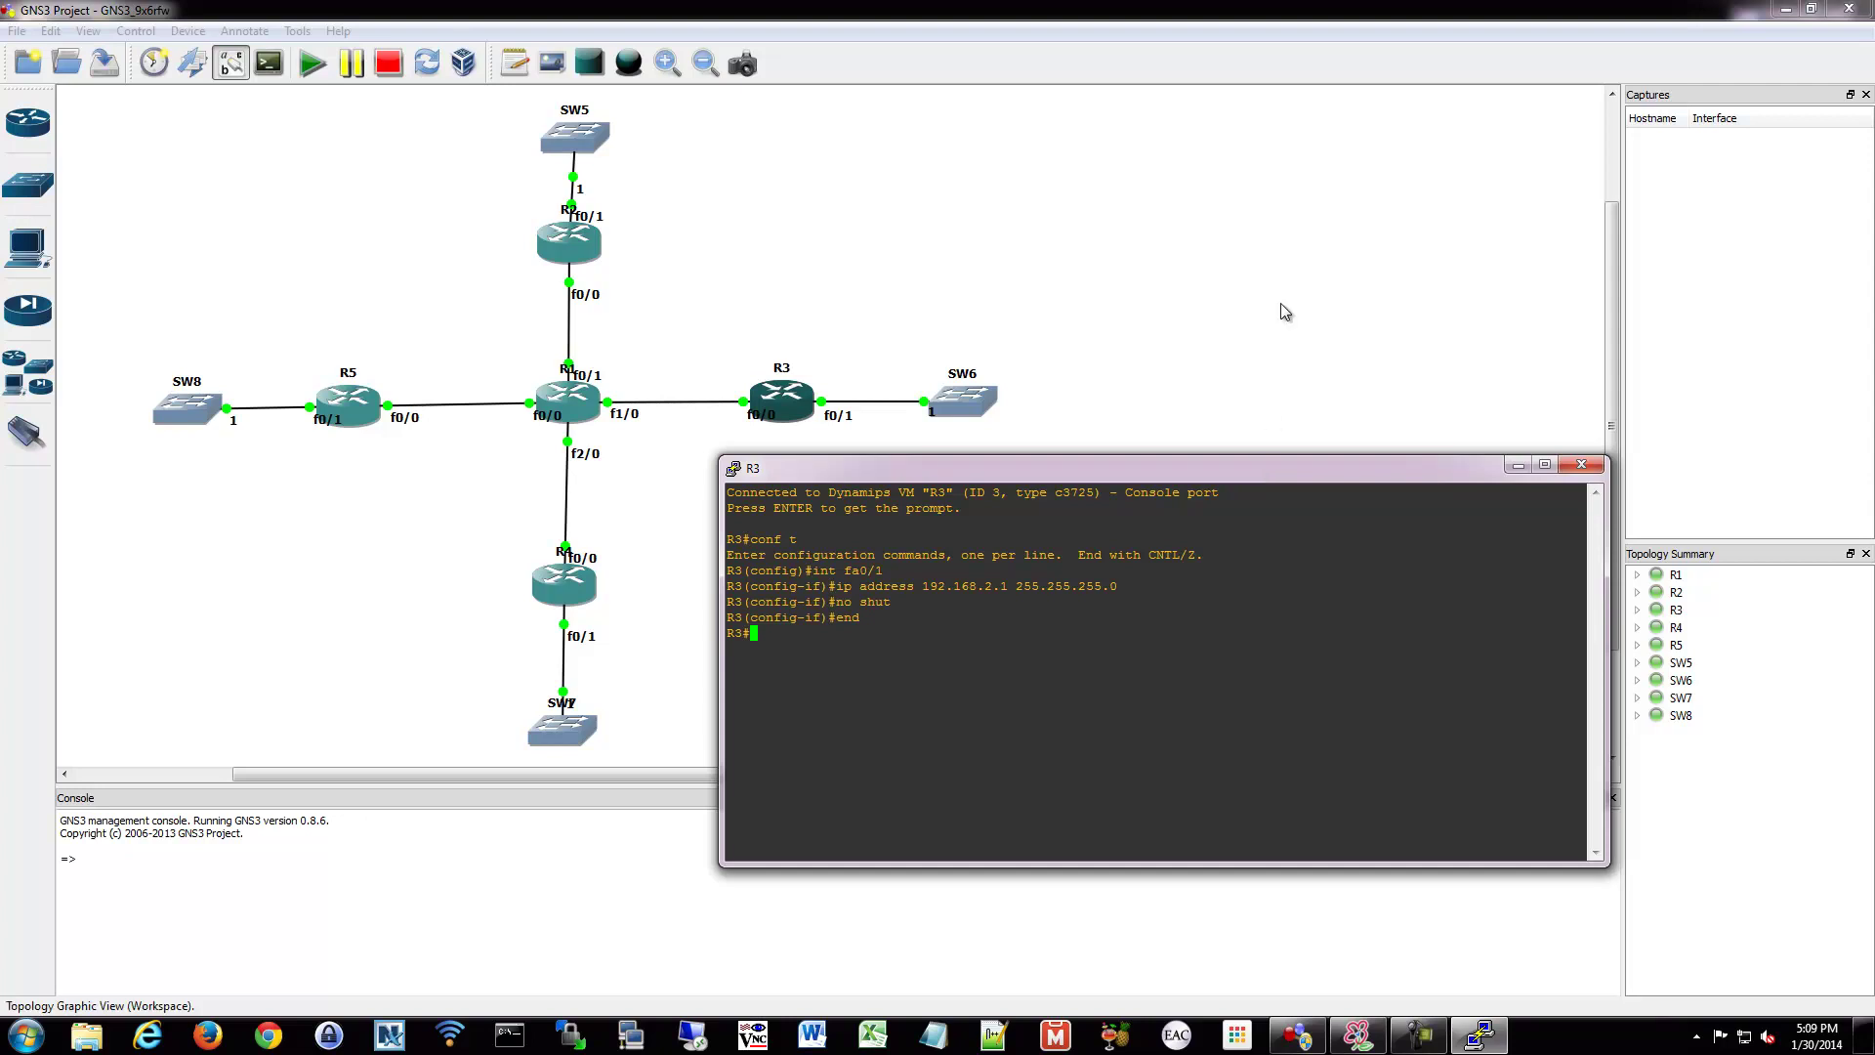
Close R3's console and open R4's console in global configuration mode.
left_click(1582, 466)
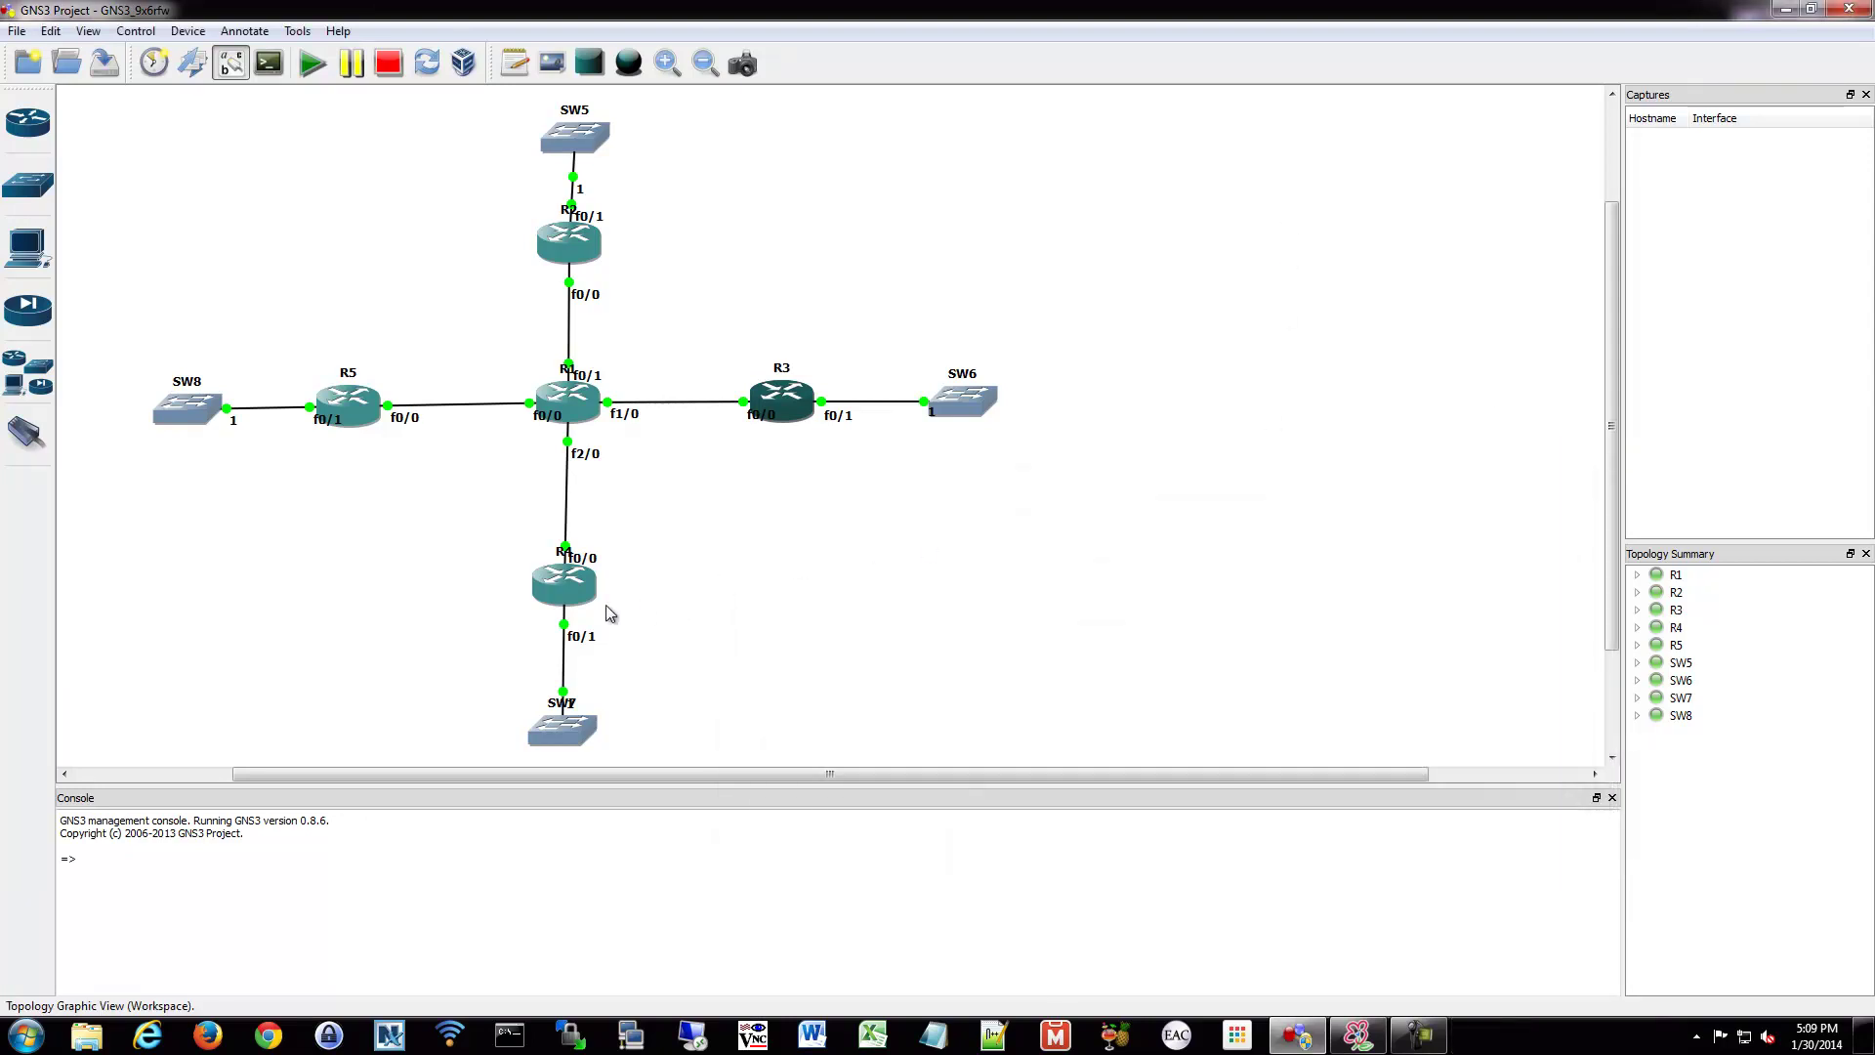
double_click(564, 584)
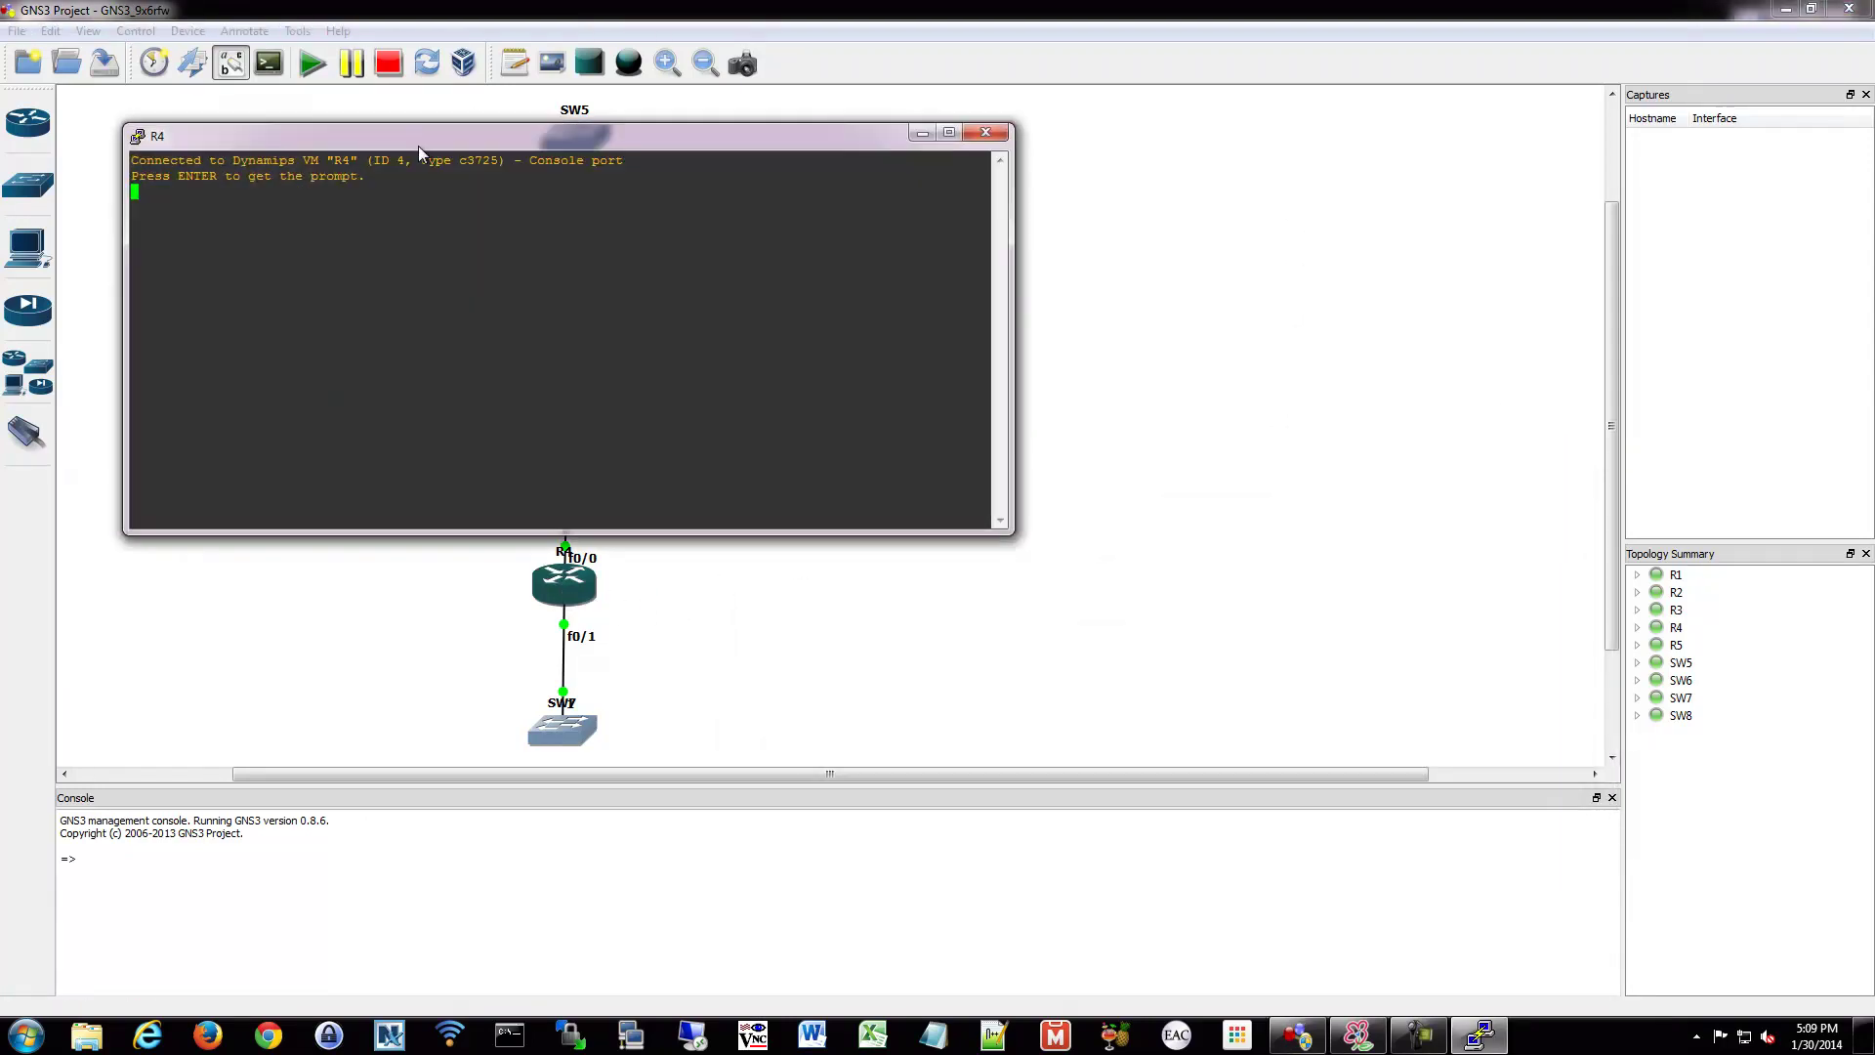
left_click_drag(422, 137, 1083, 464)
type("conf t")
key("Return")
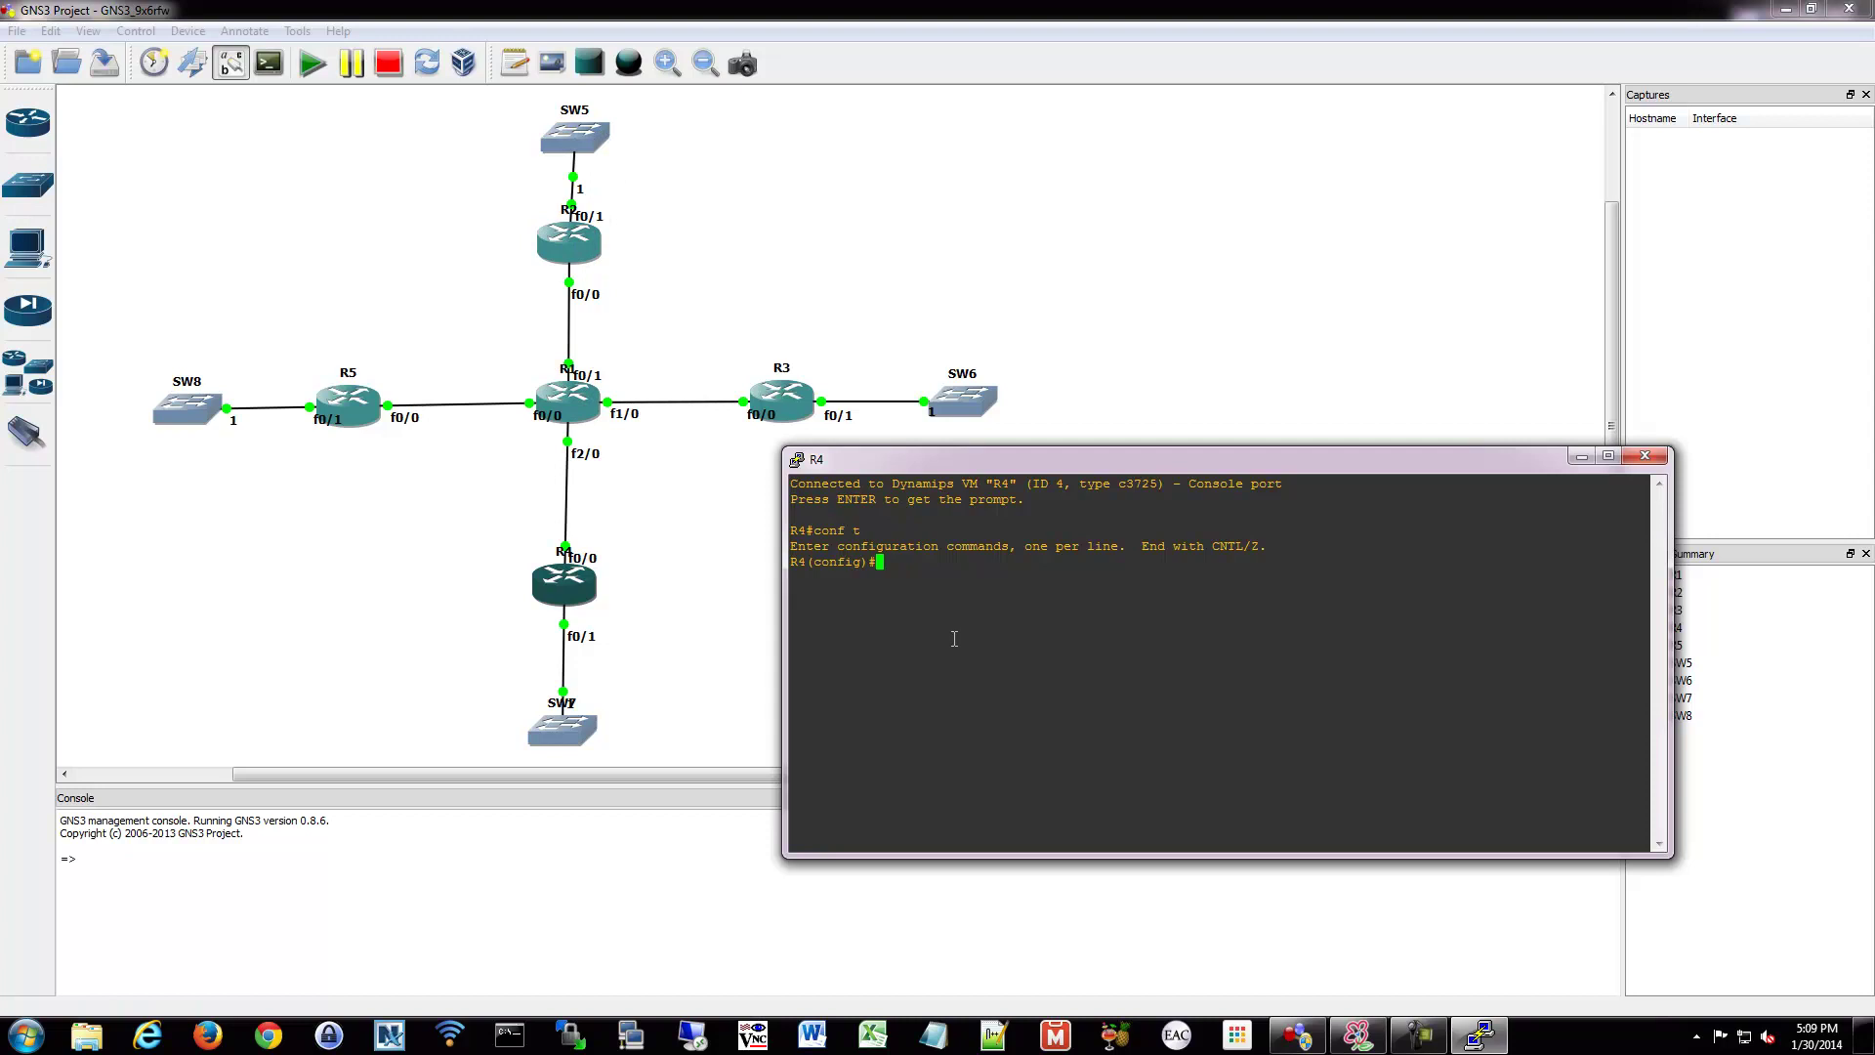
Give R4's fa0/1 address 192.168.3.1 255.255.255.0, enable it, and close the console.
type("int fa0/1")
key("Return")
type("ip address 192.168.3.1 2555.255.255.0")
key("Return")
type("no shut")
key("Return")
type("end")
key("Return")
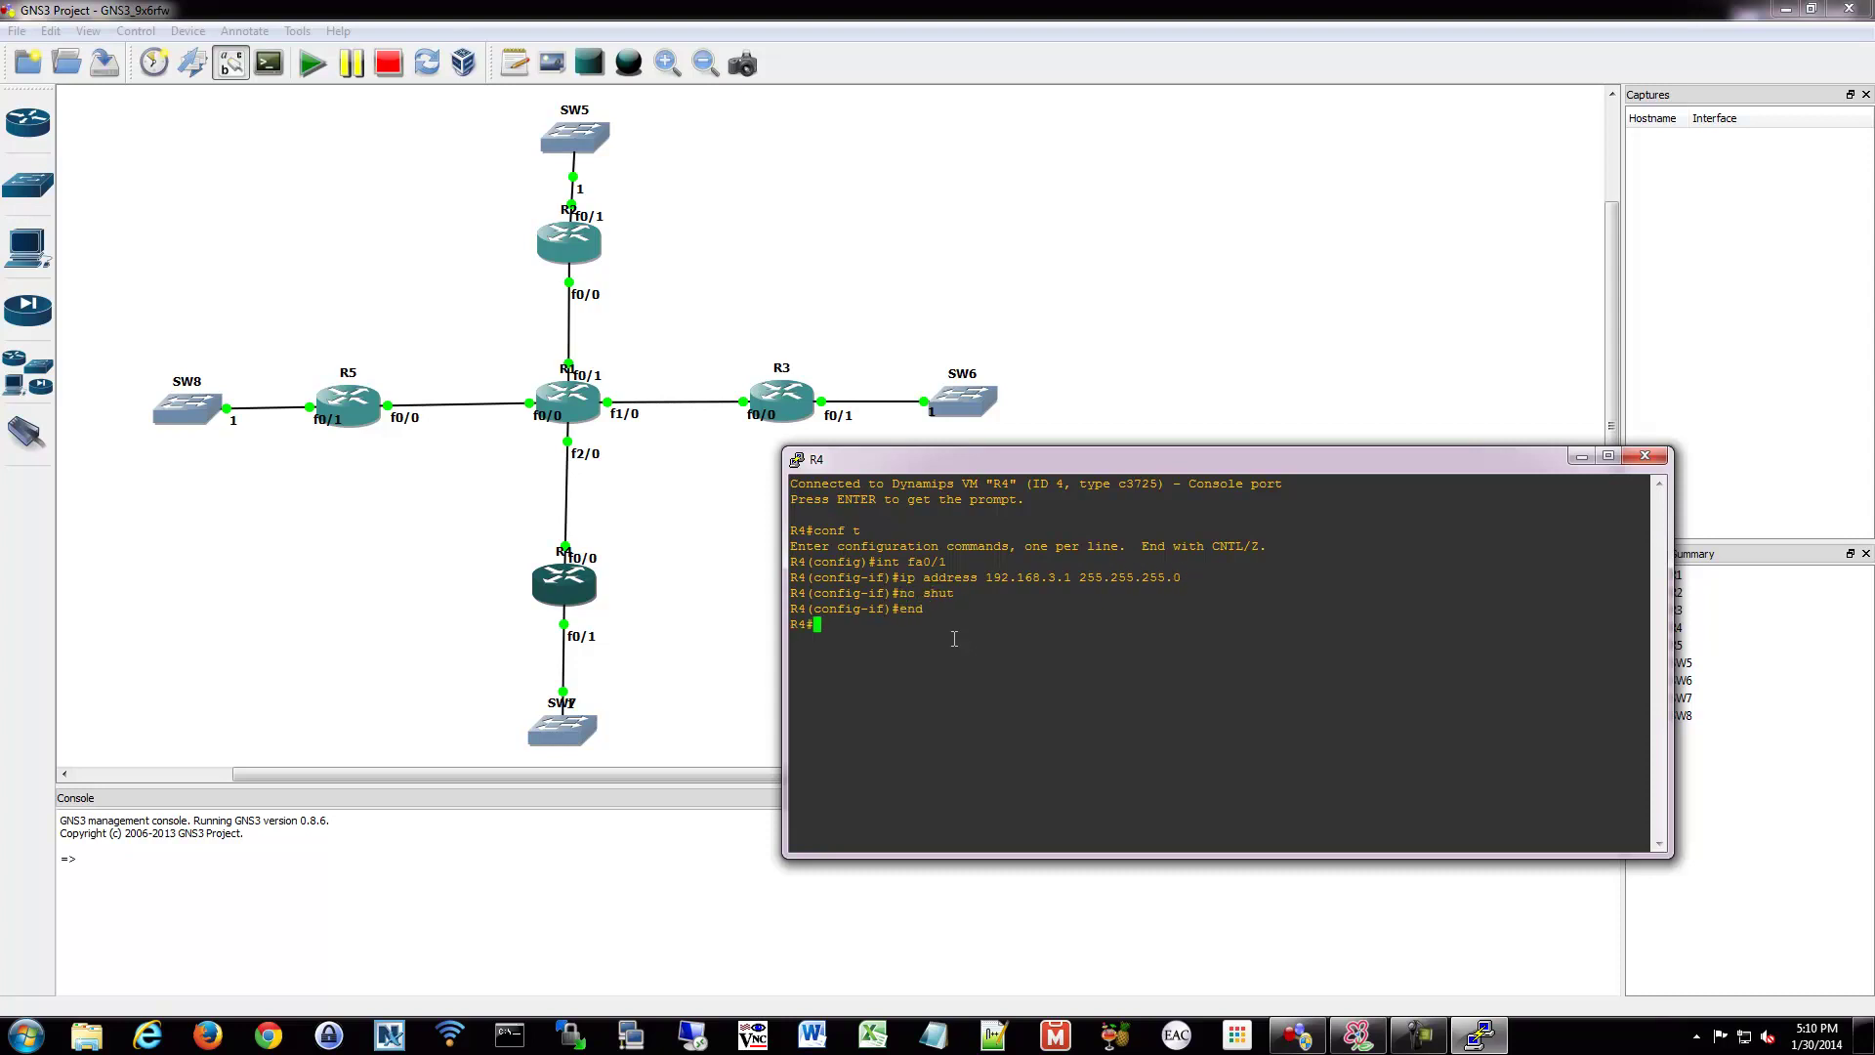
left_click(1645, 456)
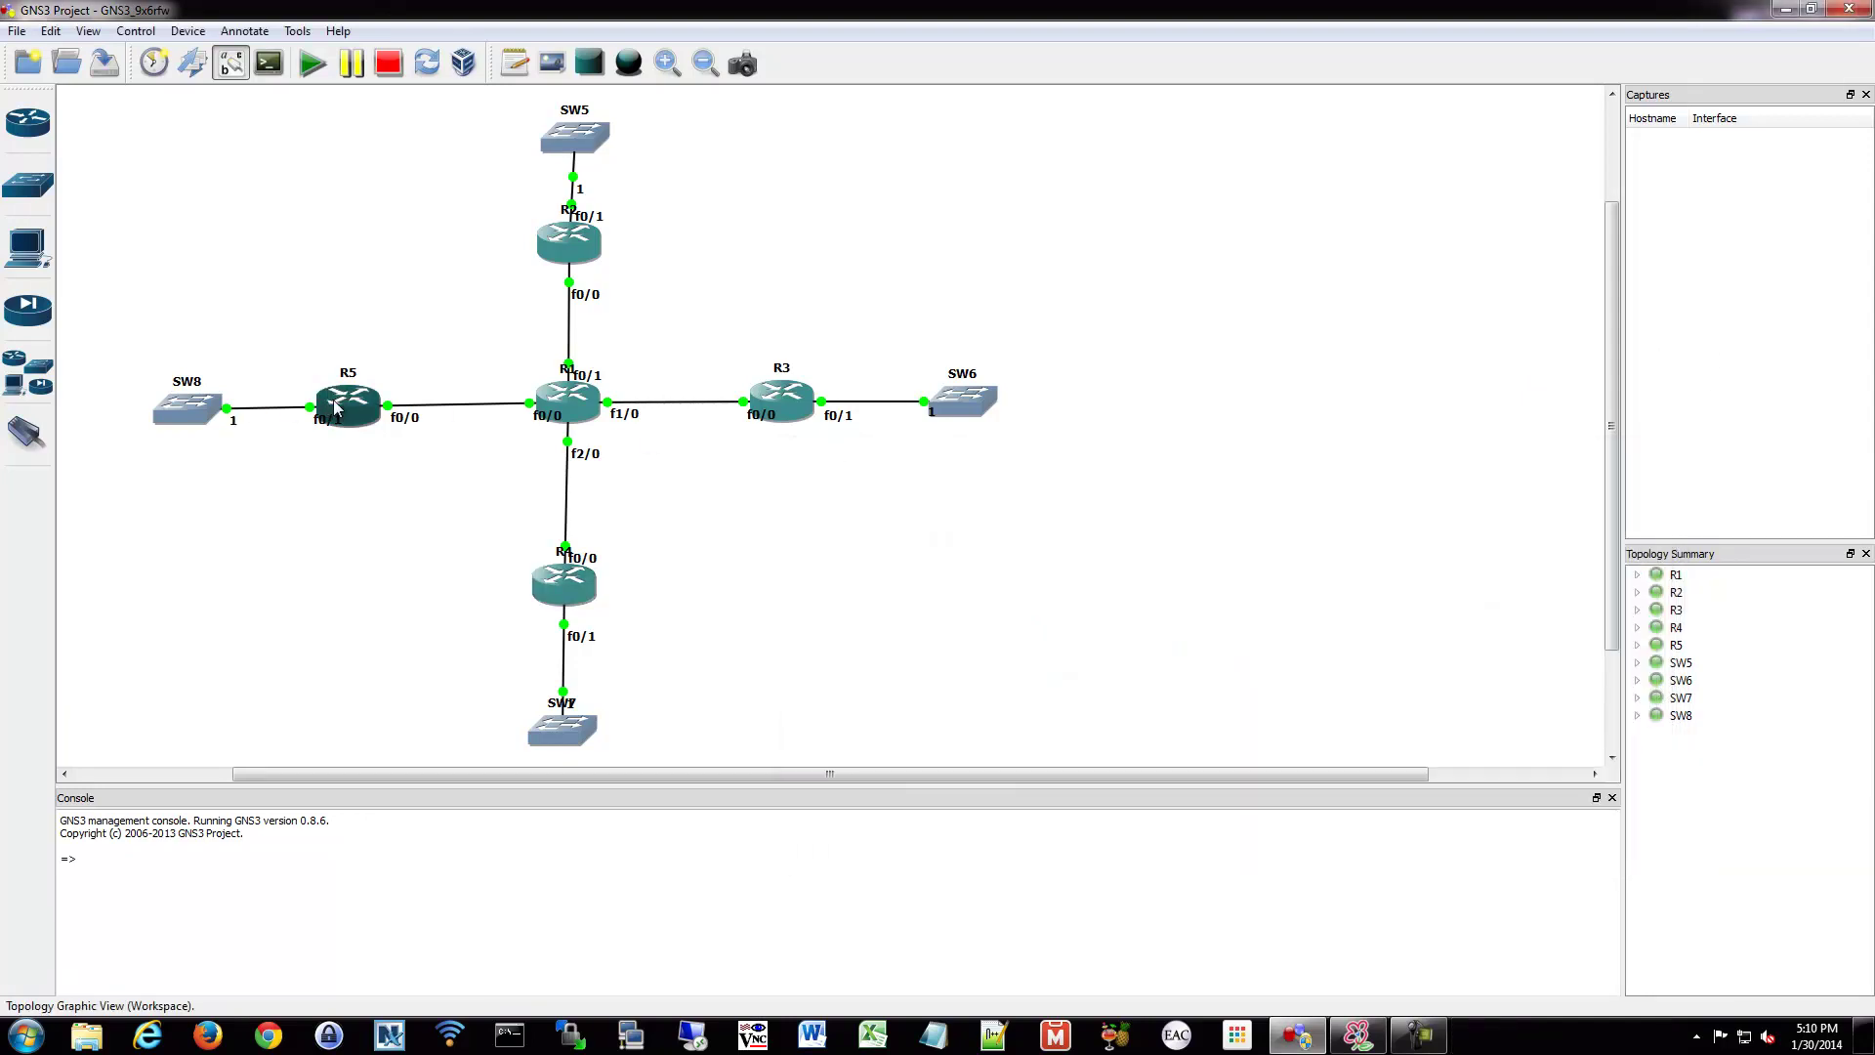
On R5, assign fa0/1 192.168.4.1 255.255.255.0, enable it, and close the console.
double_click(335, 405)
key("Return")
left_click_drag(455, 160, 1041, 466)
type("conf t")
key("Return")
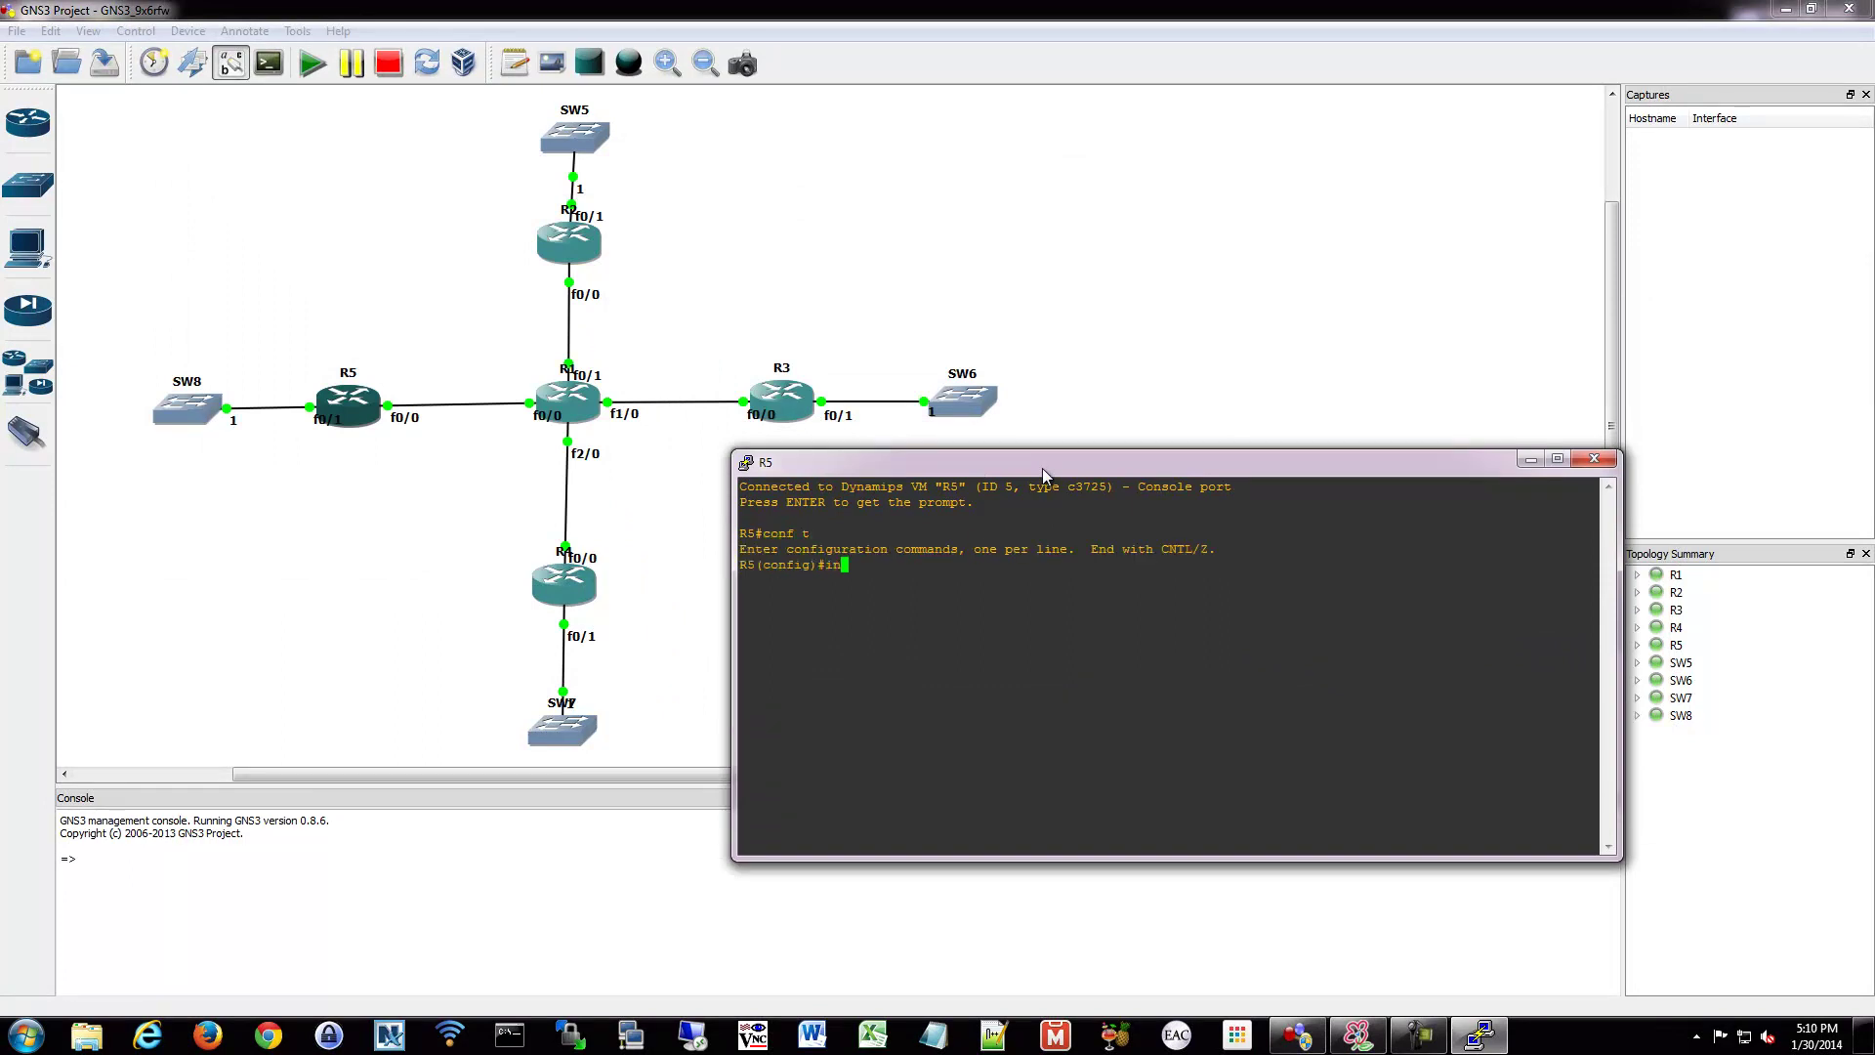
type("int fa0/1")
key("Return")
type("ip address 192.168.4.1 255.255.255.0")
key("Return")
type("no shut")
key("Return")
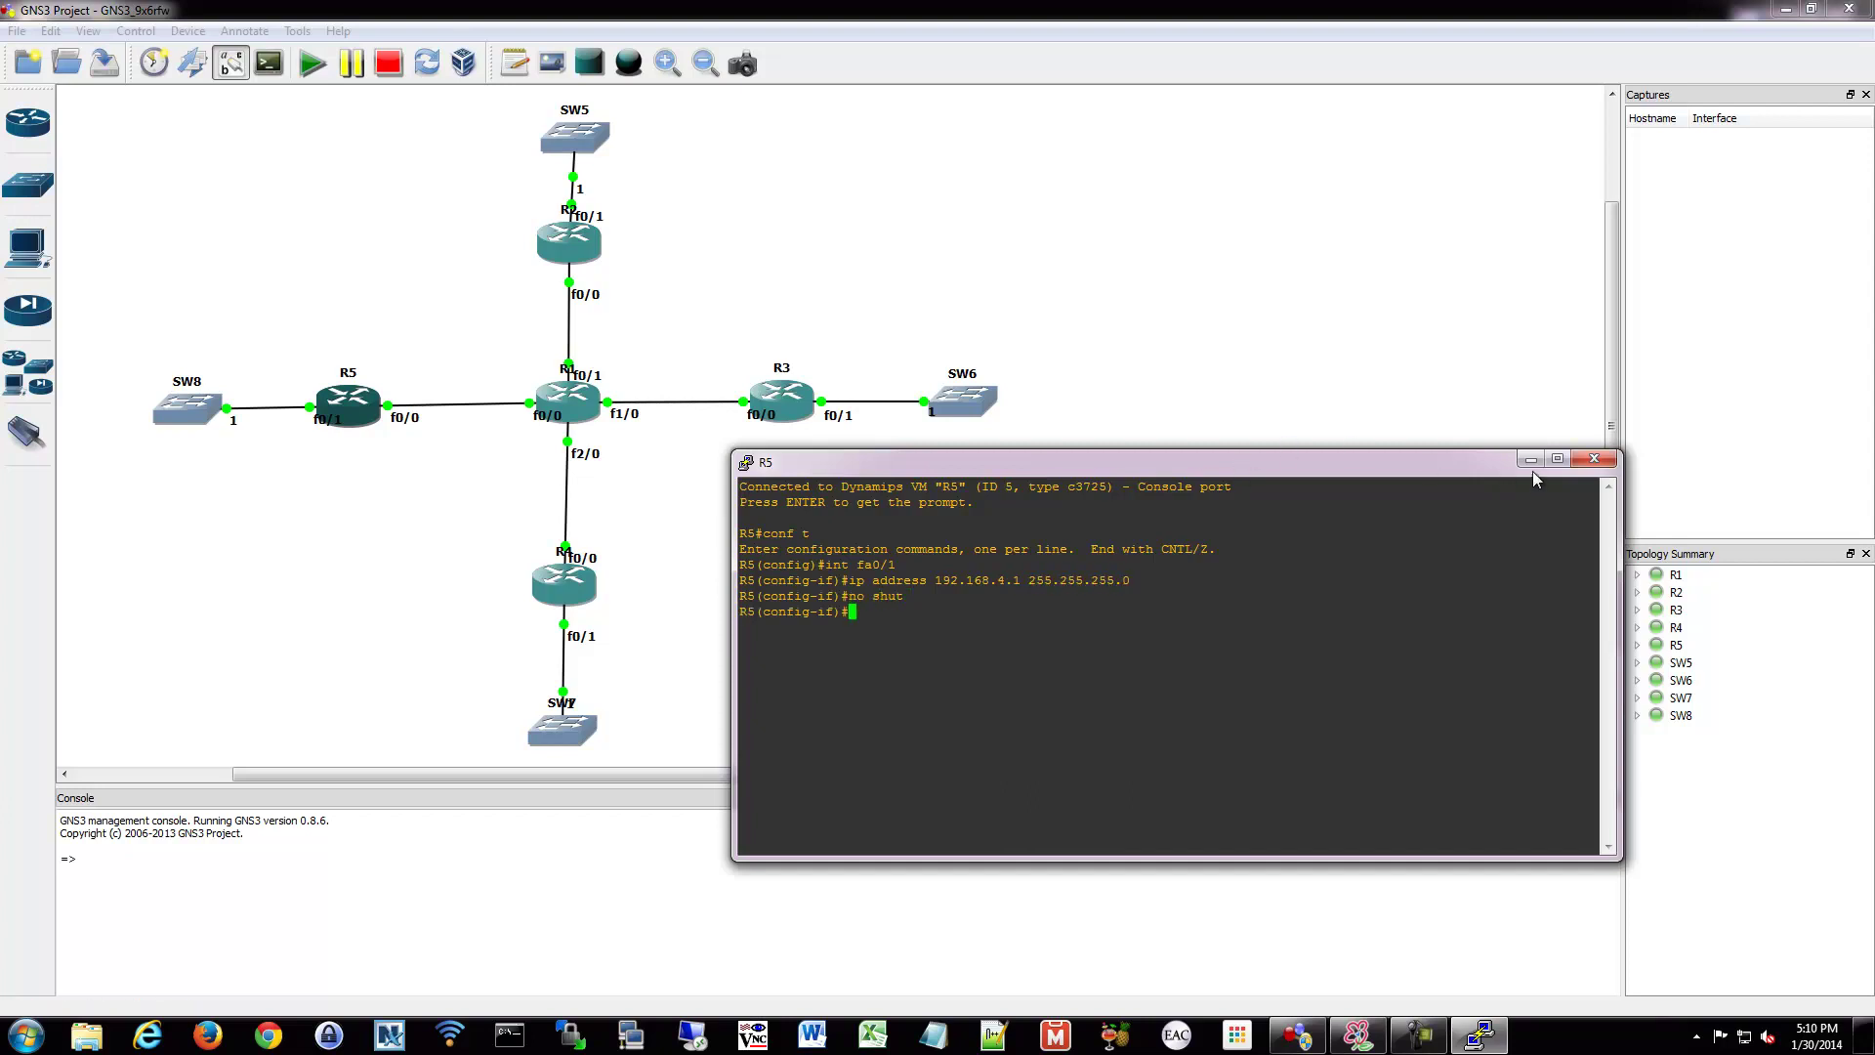
left_click(1594, 458)
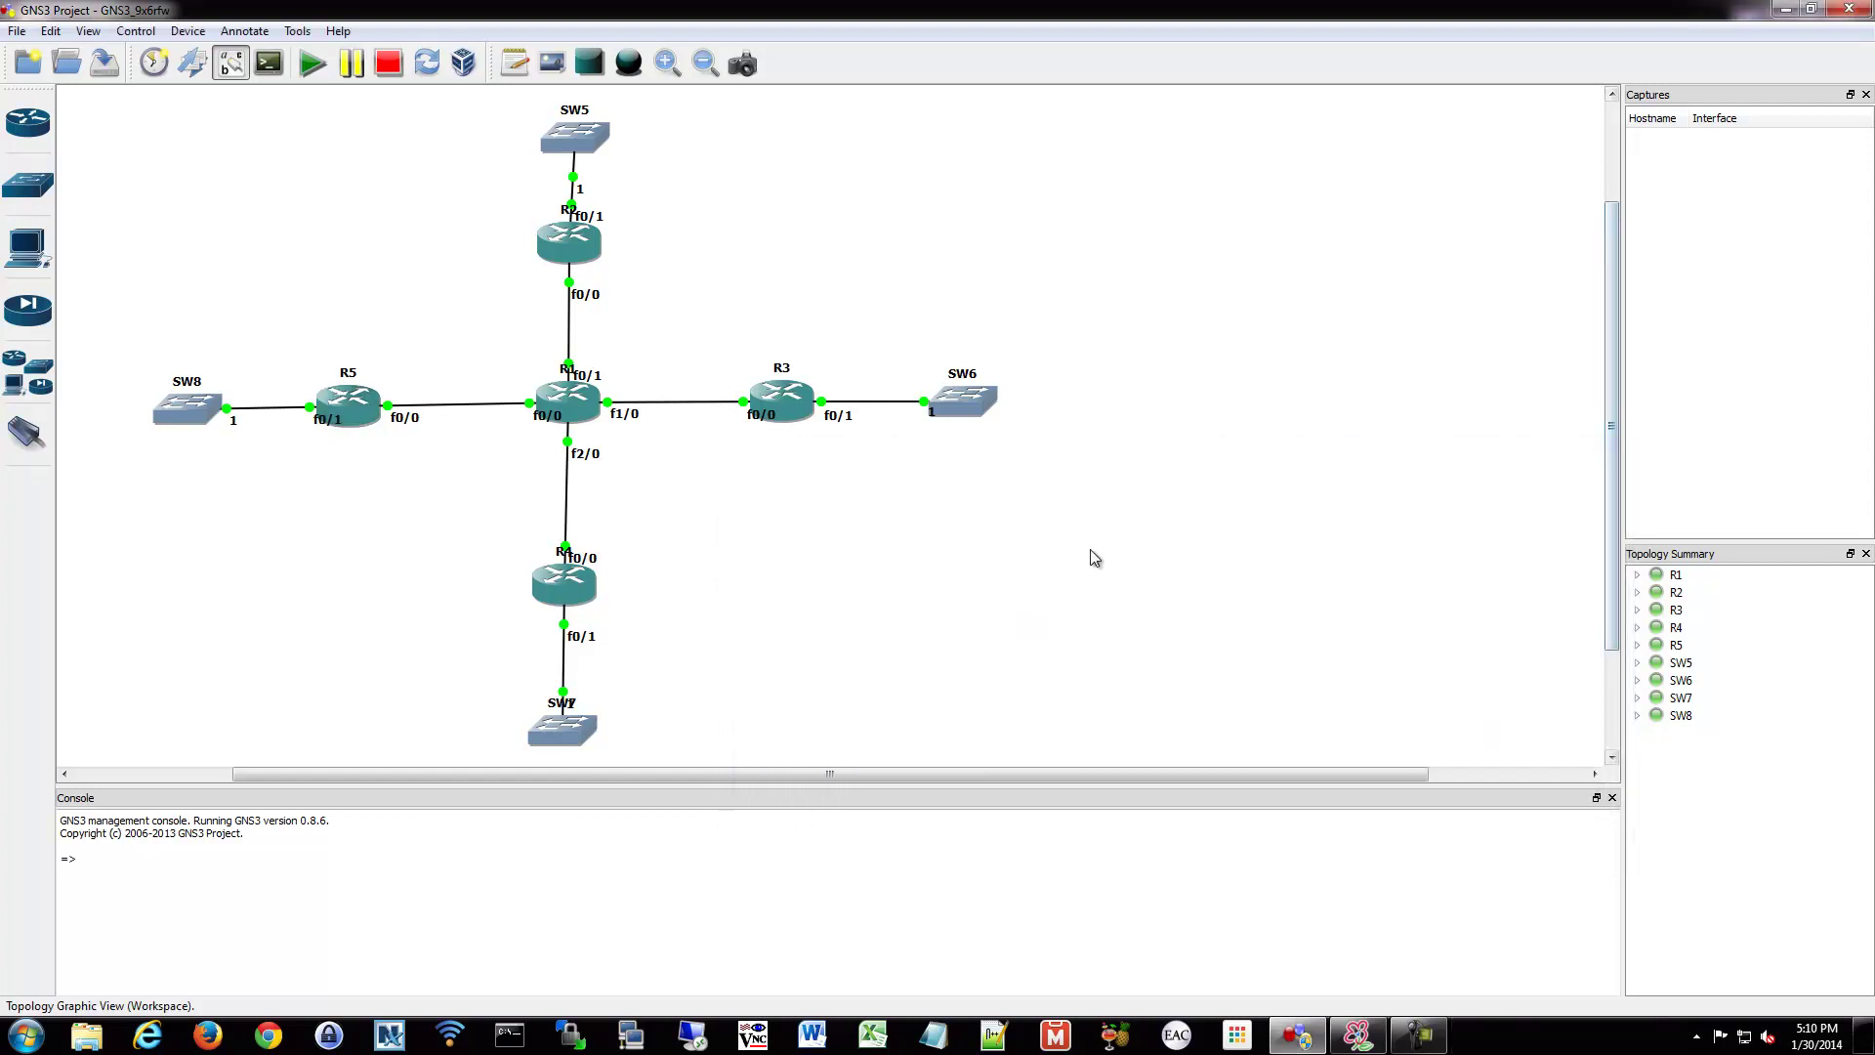
Open R1's console briefly, then close it again.
double_click(577, 422)
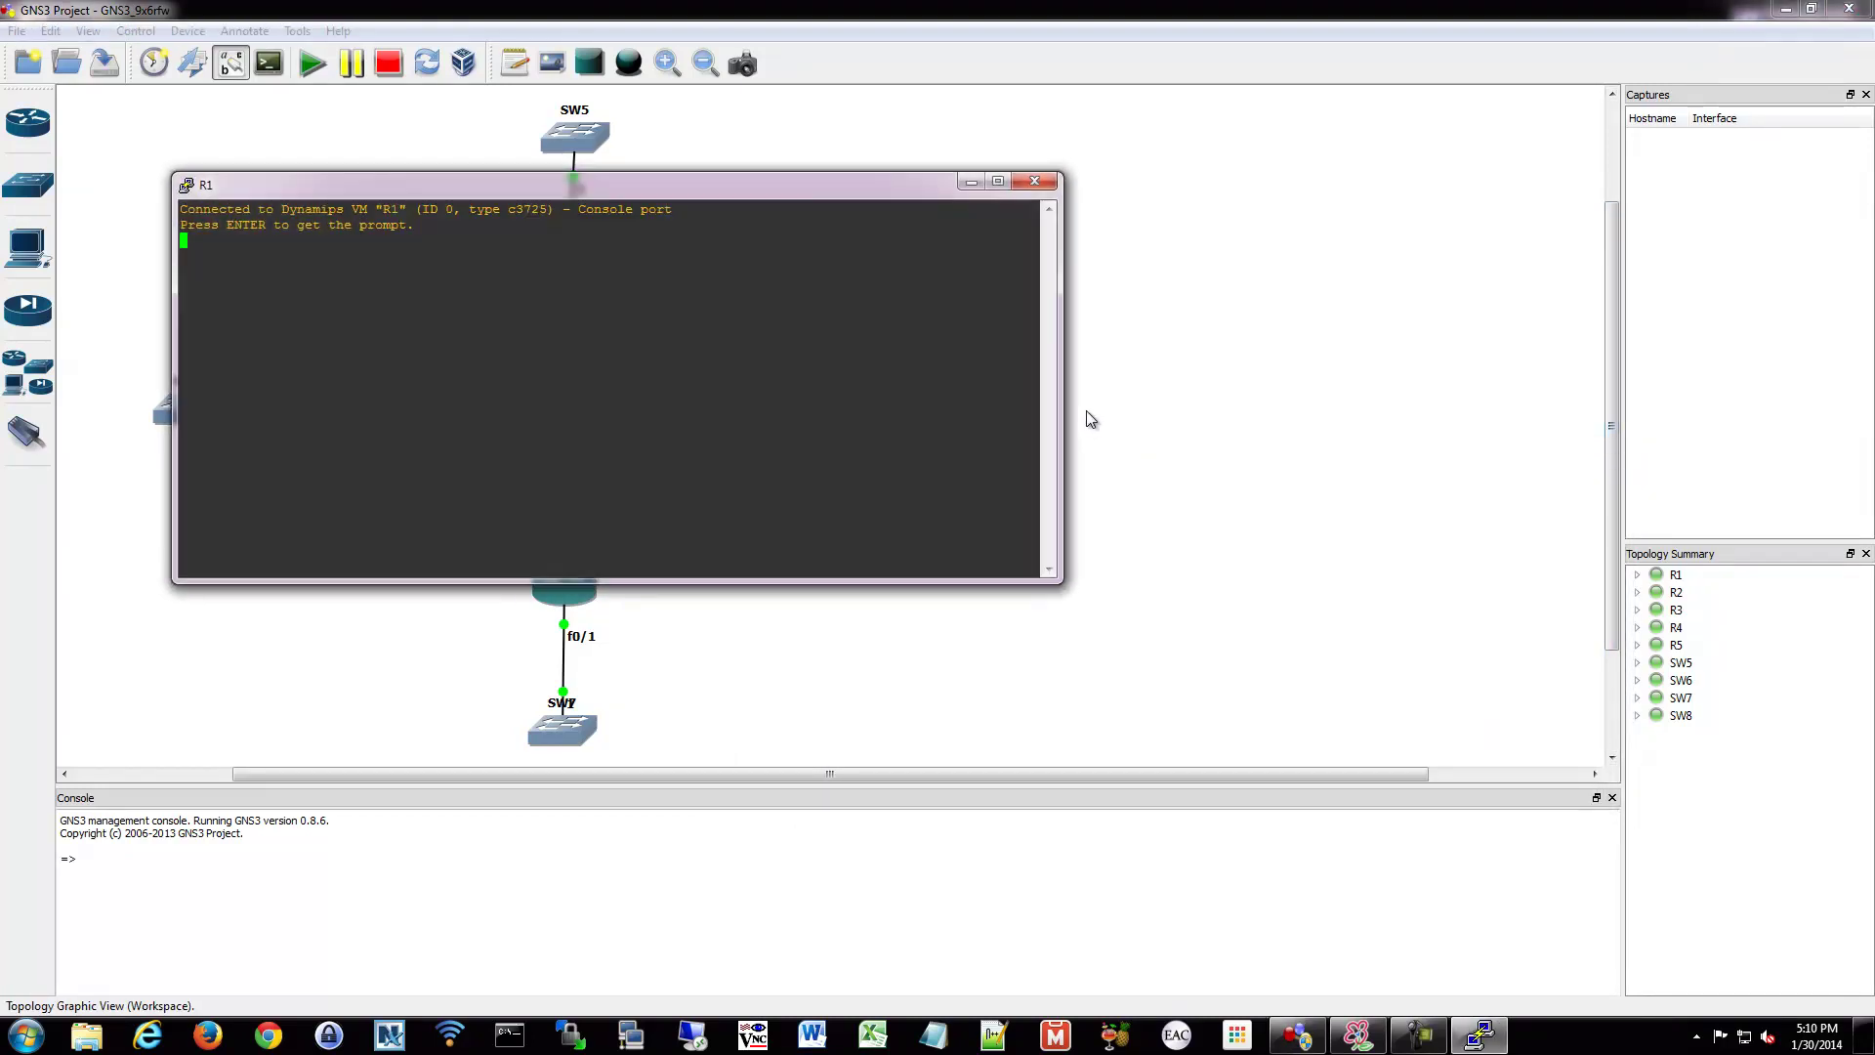
left_click(1037, 183)
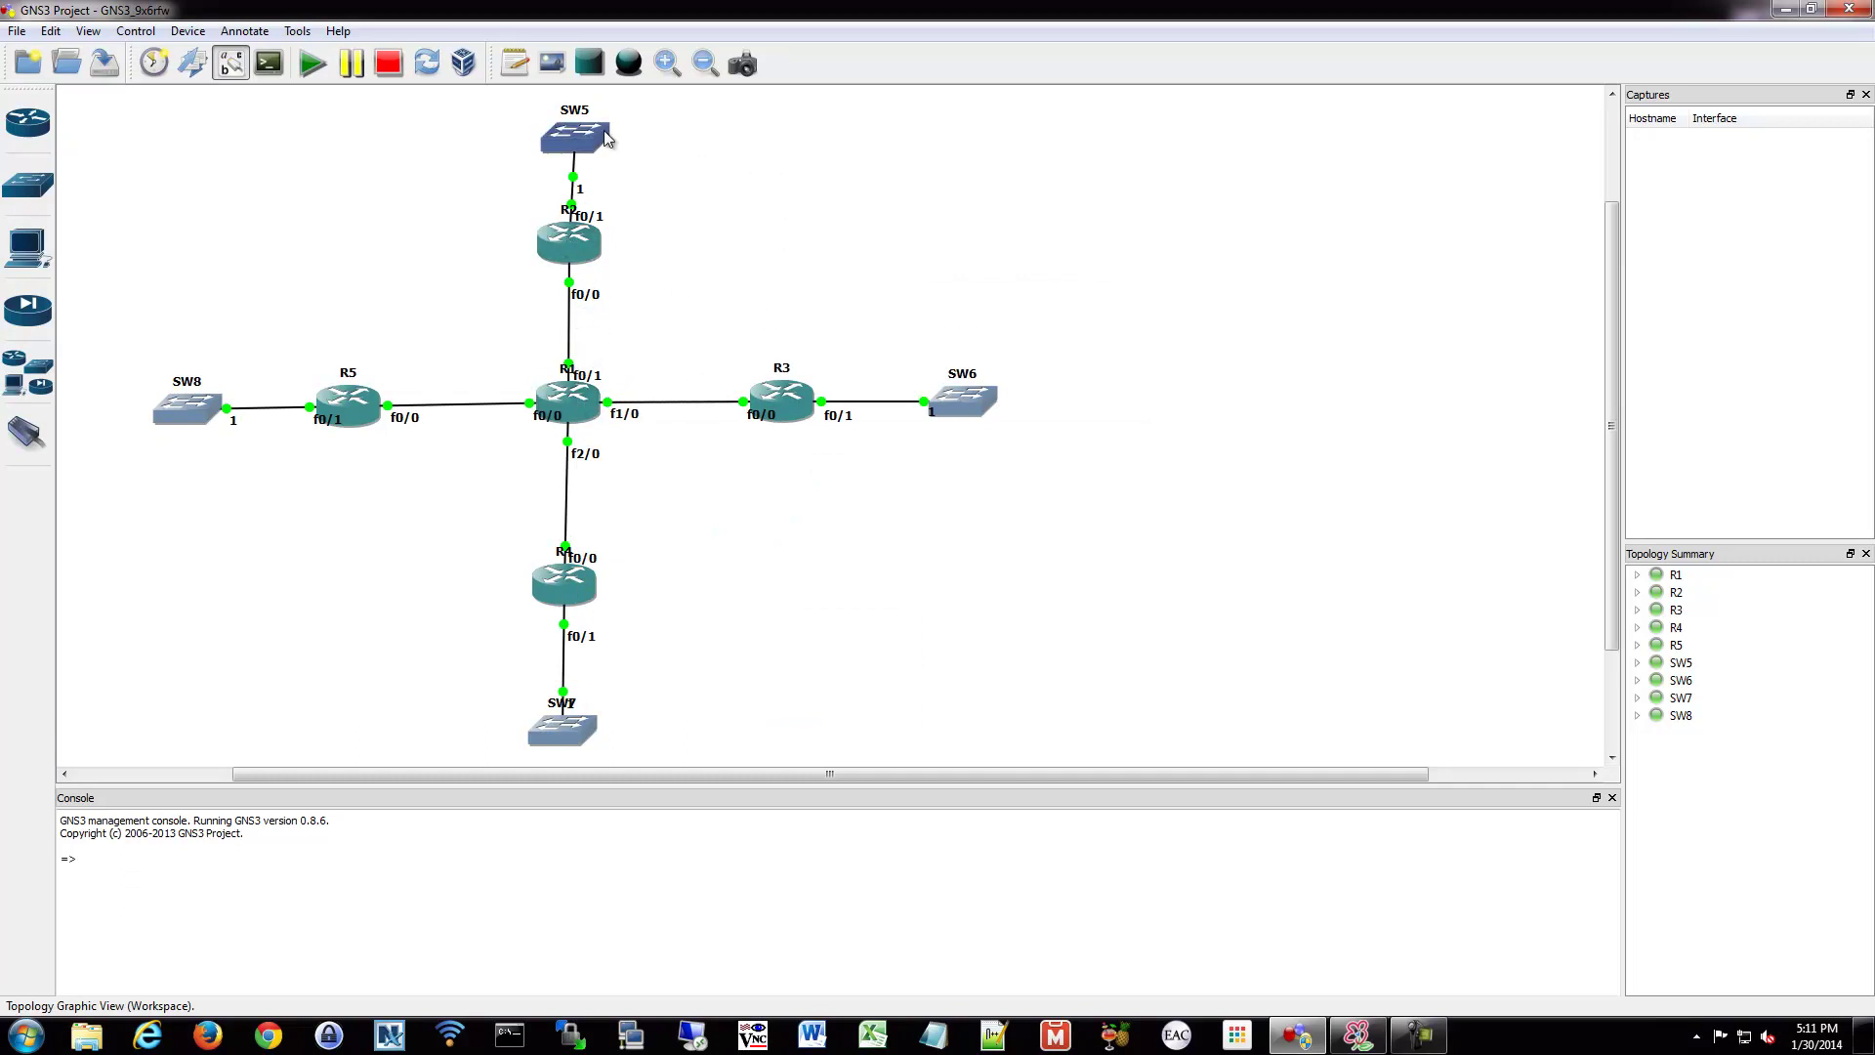
mouse_move(604, 131)
Open R1's console and bring up fa0/1 as 10.0.0.1 255.255.255.252.
double_click(573, 407)
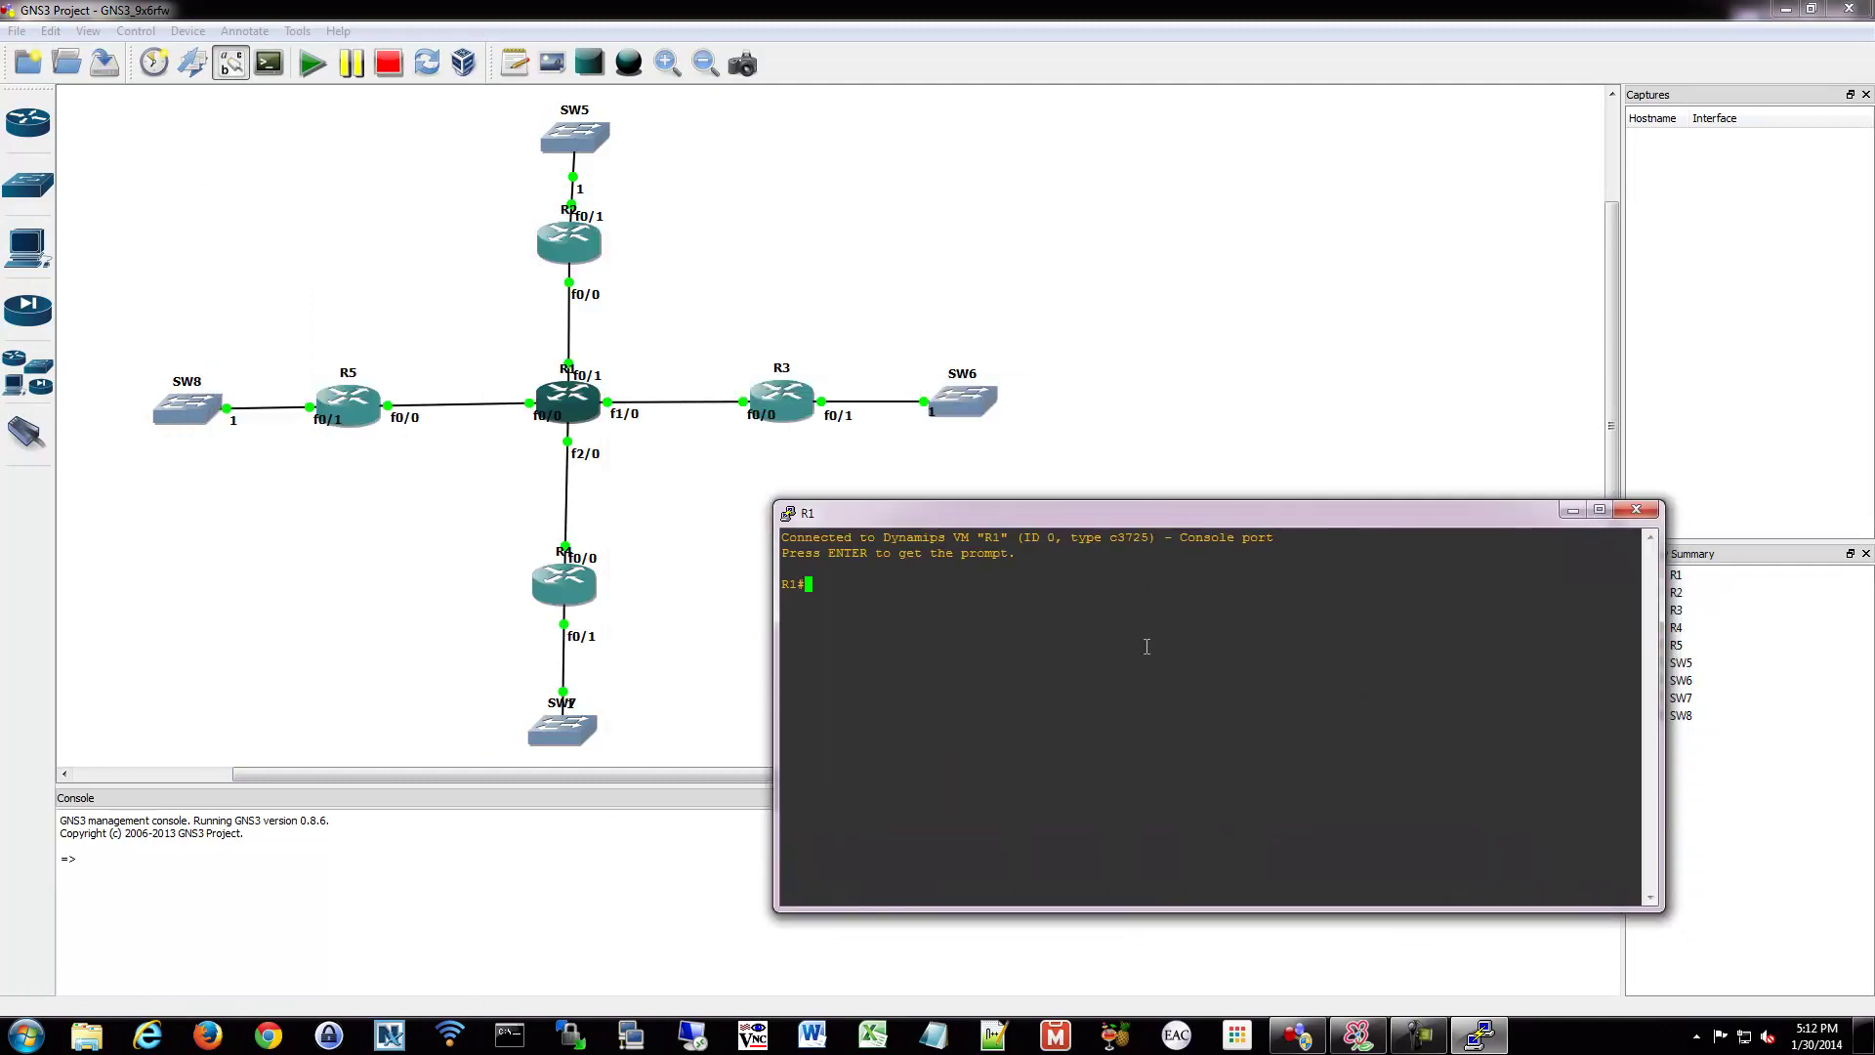
type("conf t")
key("Return")
type("int fara")
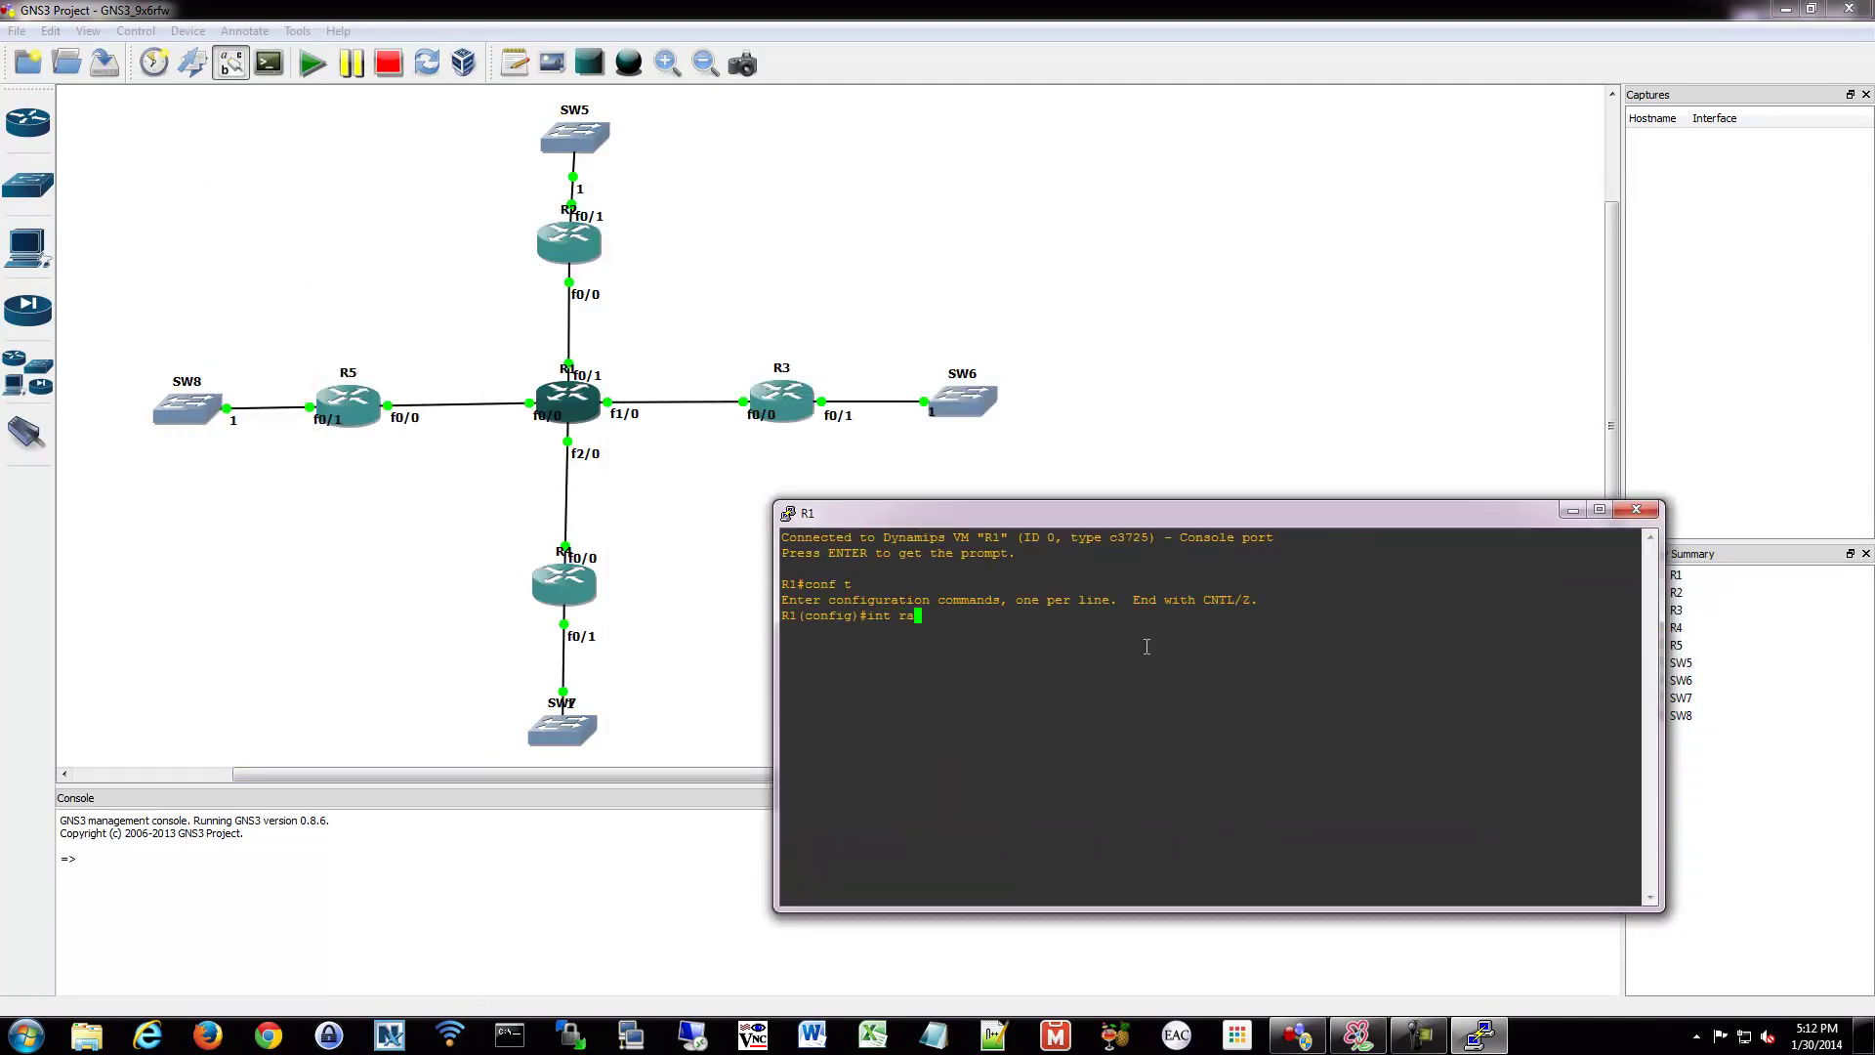
key("BackSpace")
key("BackSpace")
type("fa0/1")
key("Return")
type("ip address 10.")
type("0.0.0 255.255")
key("BackSpace")
key("BackSpace")
key("BackSpace")
key("BackSpace")
key("BackSpace")
key("BackSpace")
key("BackSpace")
key("BackSpace")
key("BackSpace")
type("1 255.255.25")
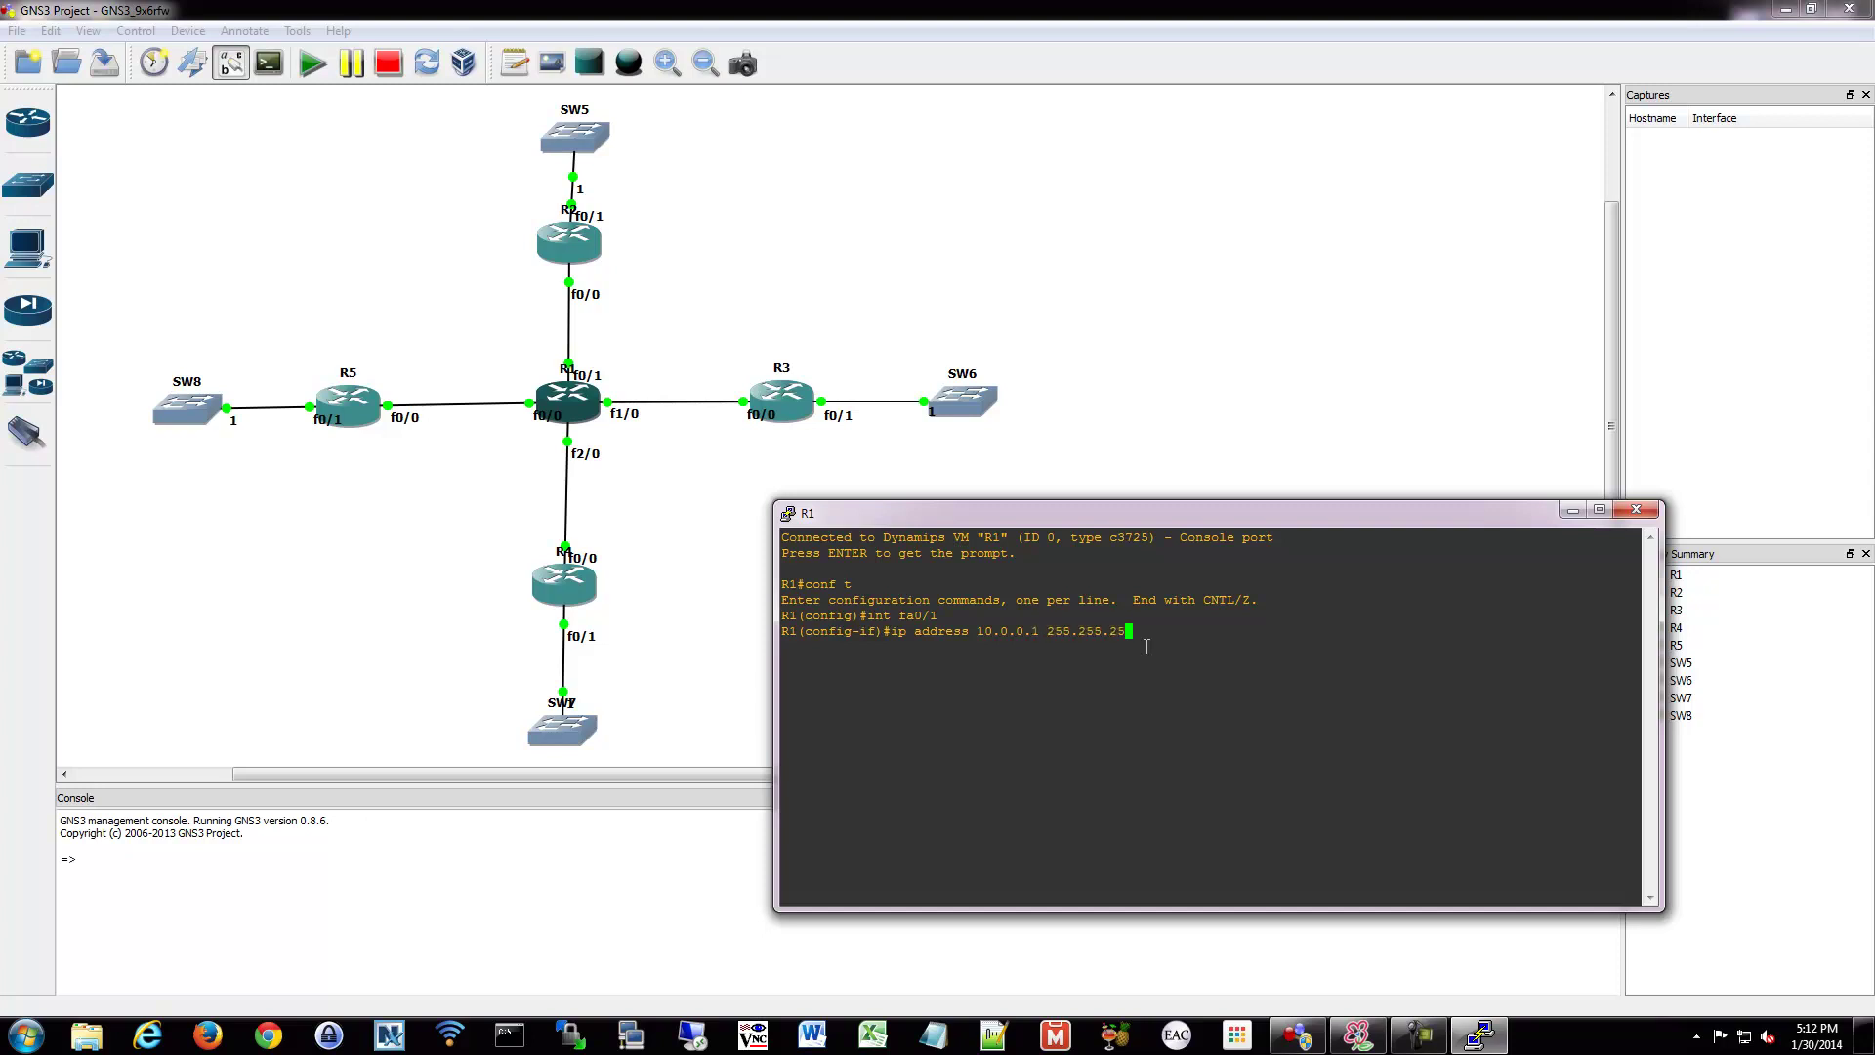
type("5.252")
key("Return")
type("no shut")
key("Return")
Bring up R1's fa0/0 with address 10.0.0.13.
key("Return")
type("int fa0")
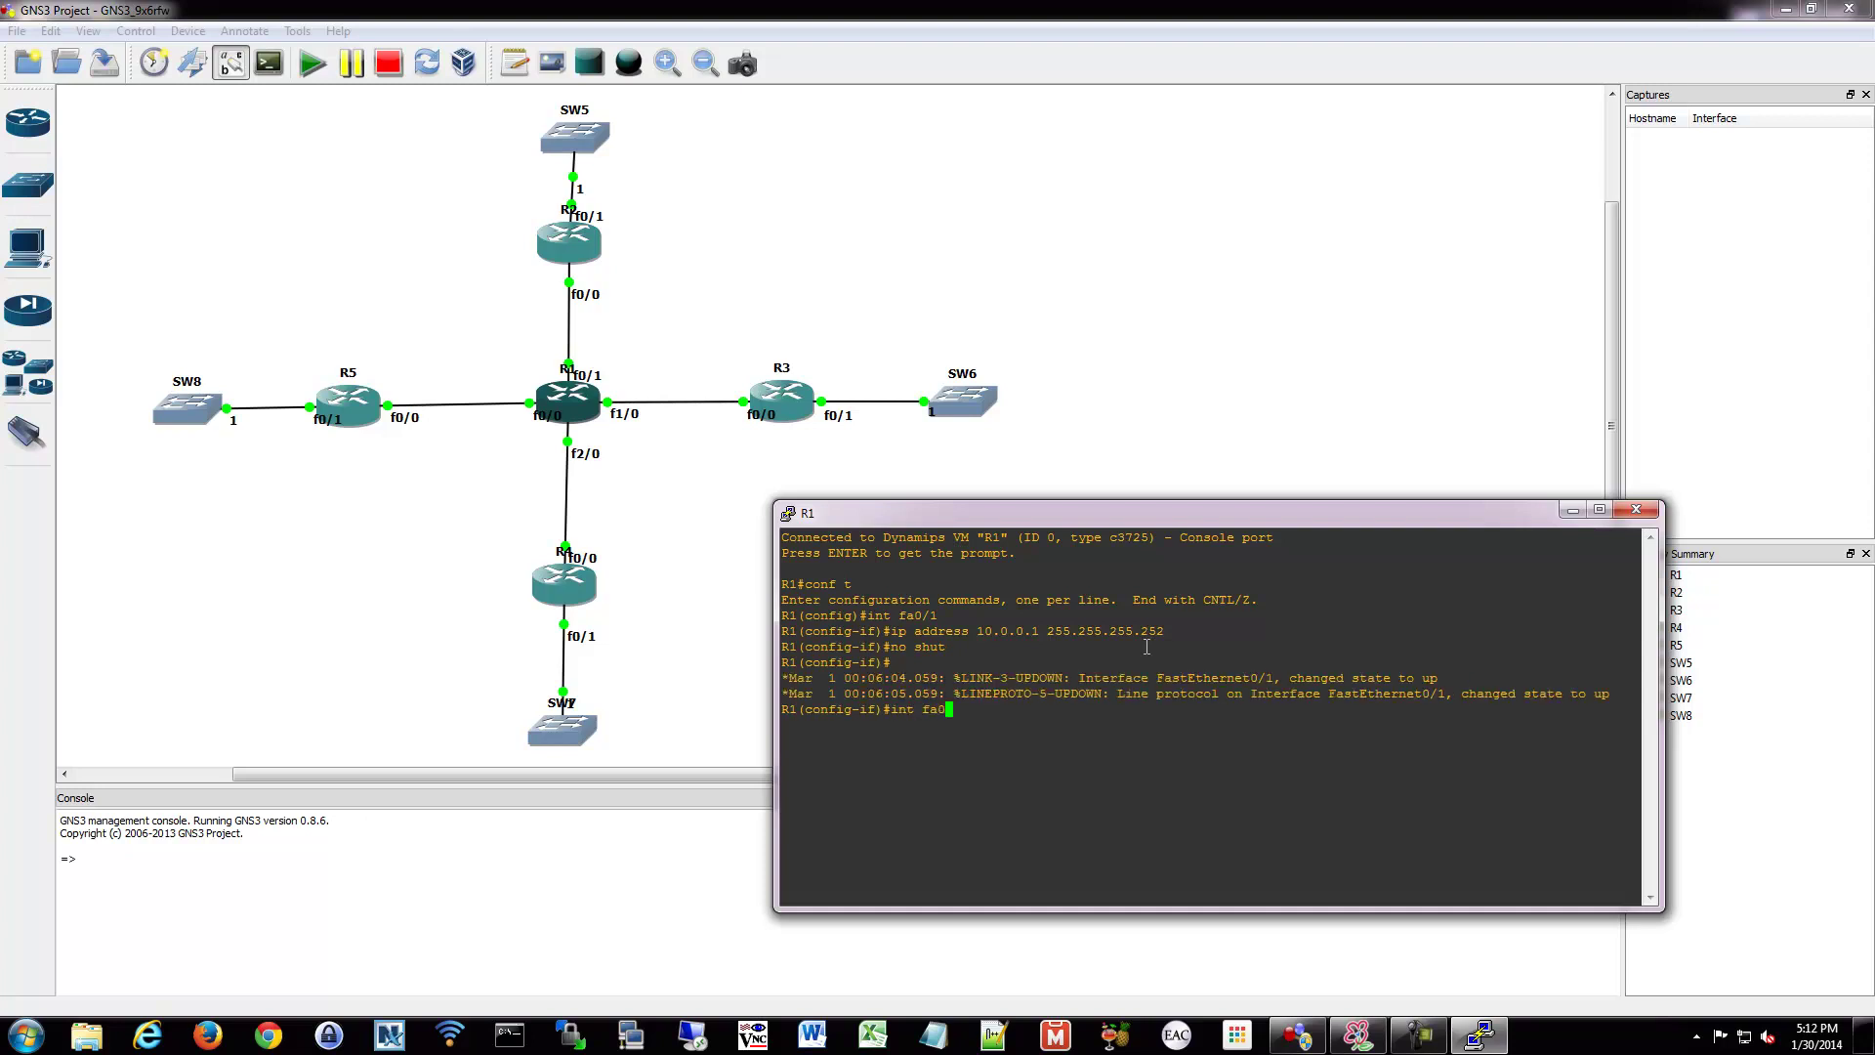
type("/")
key("BackSpace")
type("0")
key("Return")
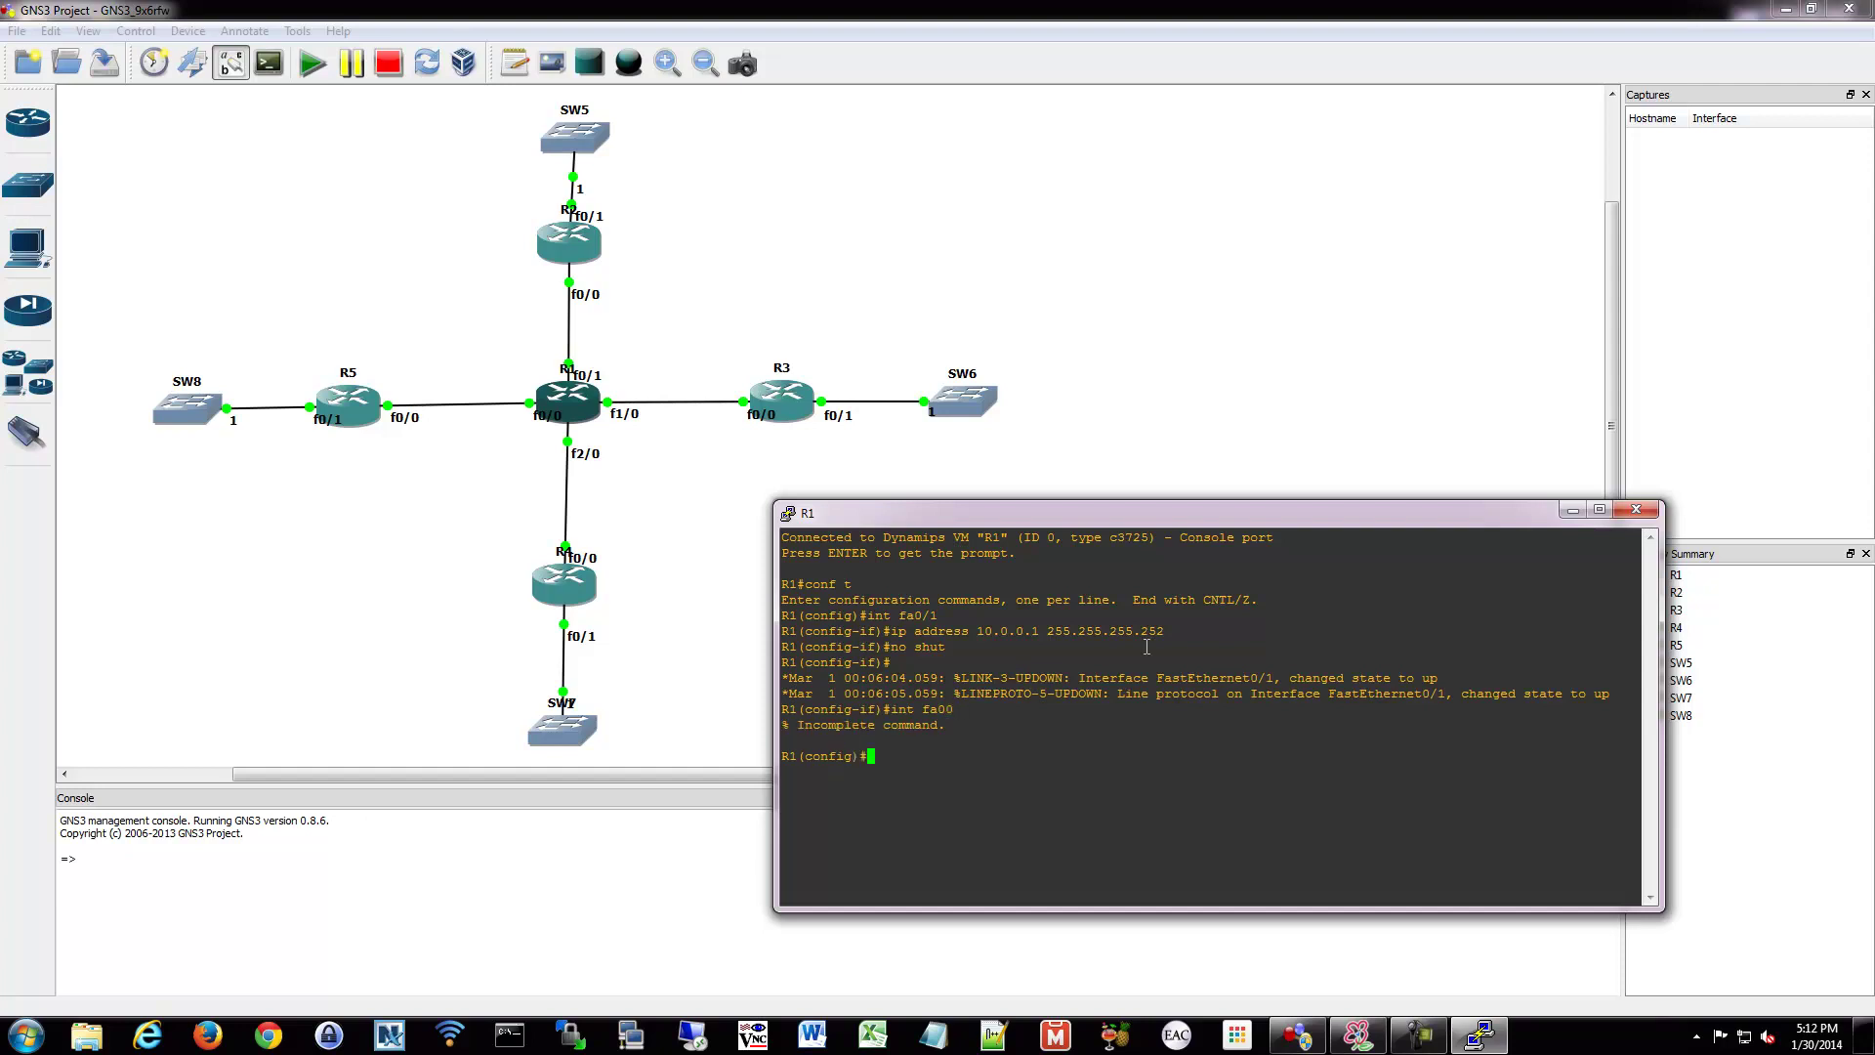
type("int fa0/0")
key("Return")
type("ip addres")
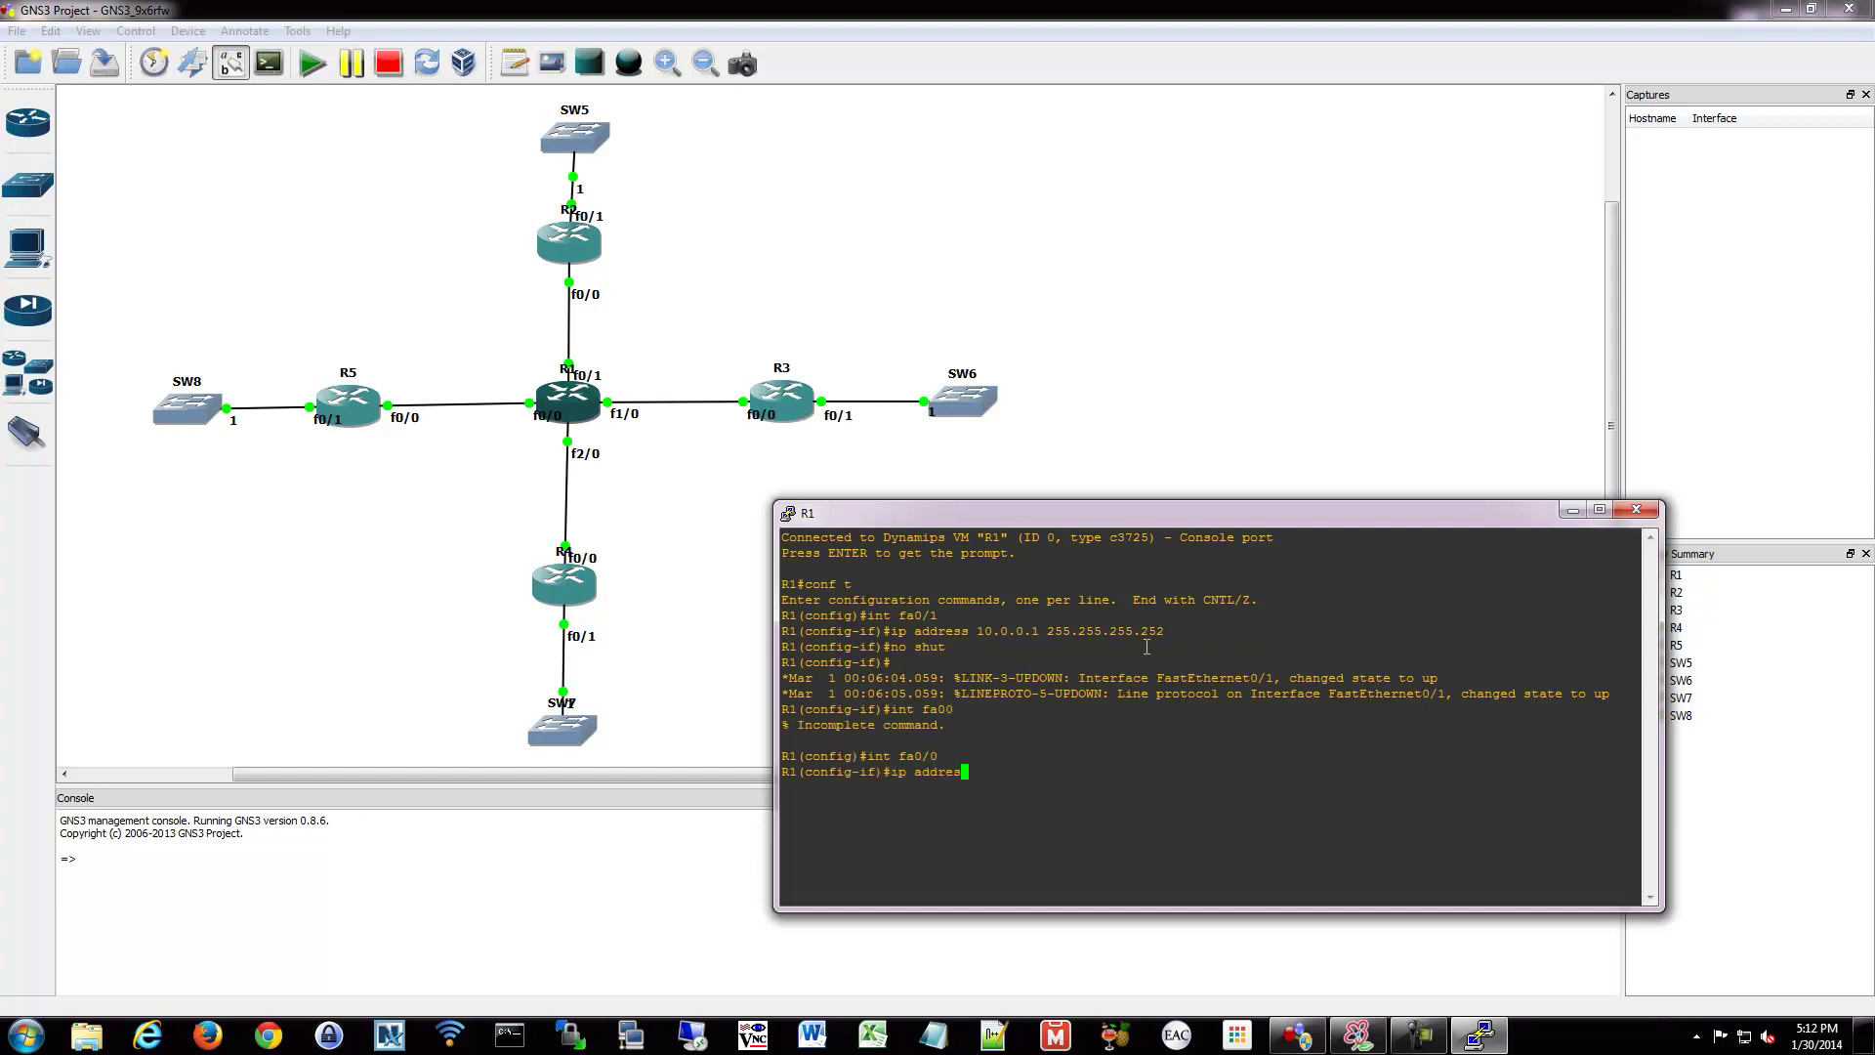
type("s 10.0.0.")
type("13 255.255.255.255")
key("Return")
type("no shut")
key("Return")
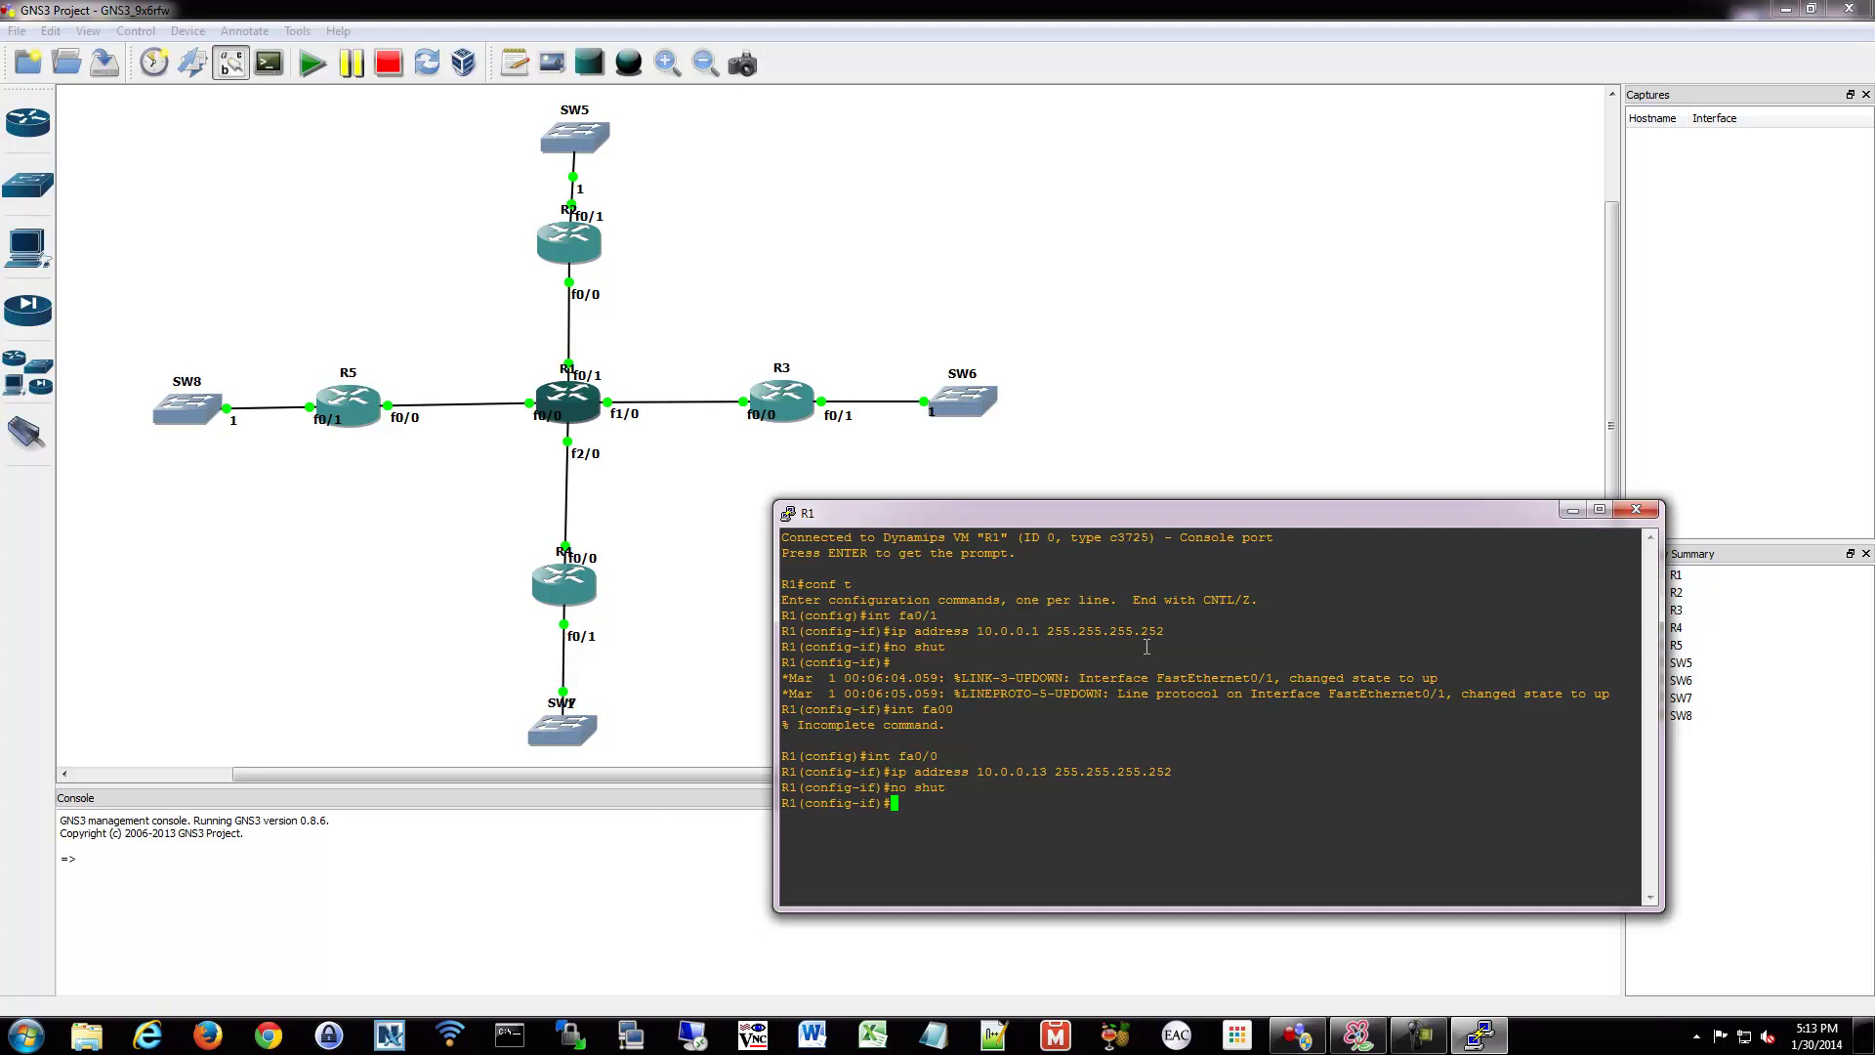
Bring up R1's fa1/0 as 10.0.0.5 and fa2/0 as 10.0.0.9, both 255.255.255.252.
type("int fa1/0")
key("Return")
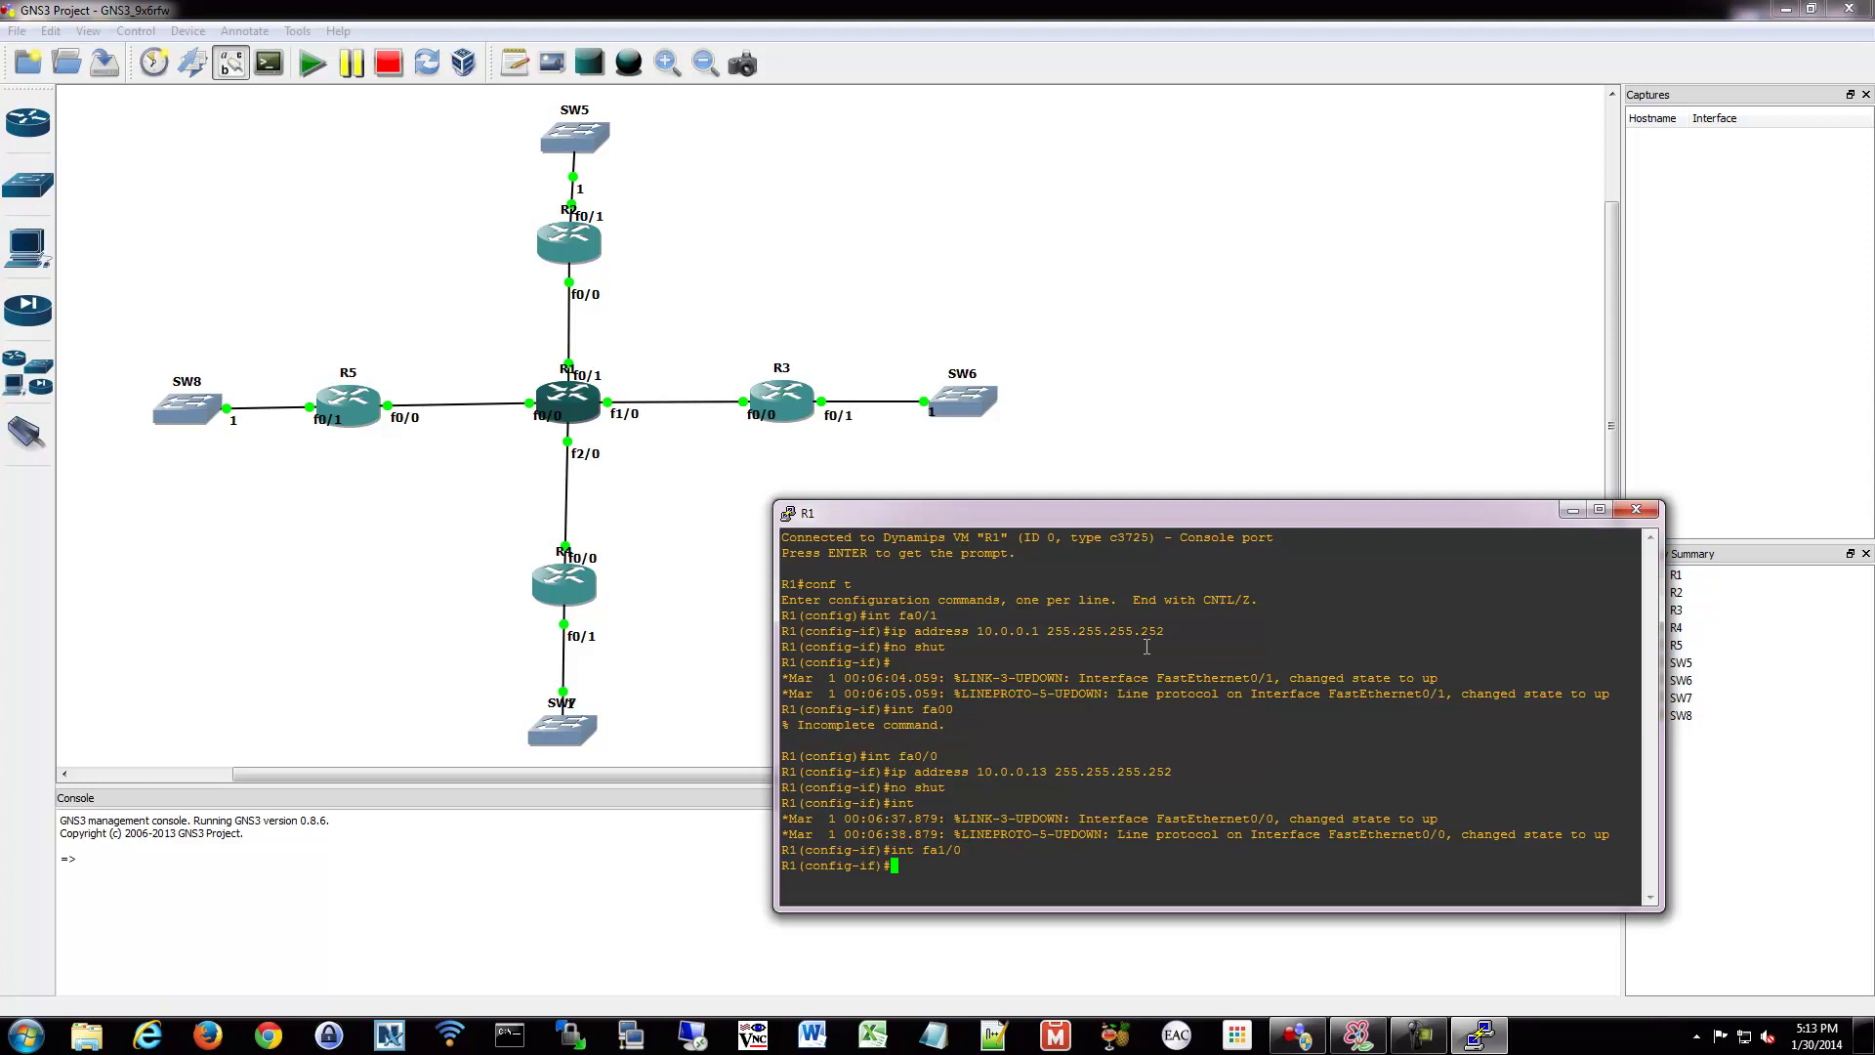
type("ip address 10.0.0.5 255.255.255.252")
key("Return")
type("no shut")
key("Return")
type("int fa2/0")
key("Return")
type("ip add")
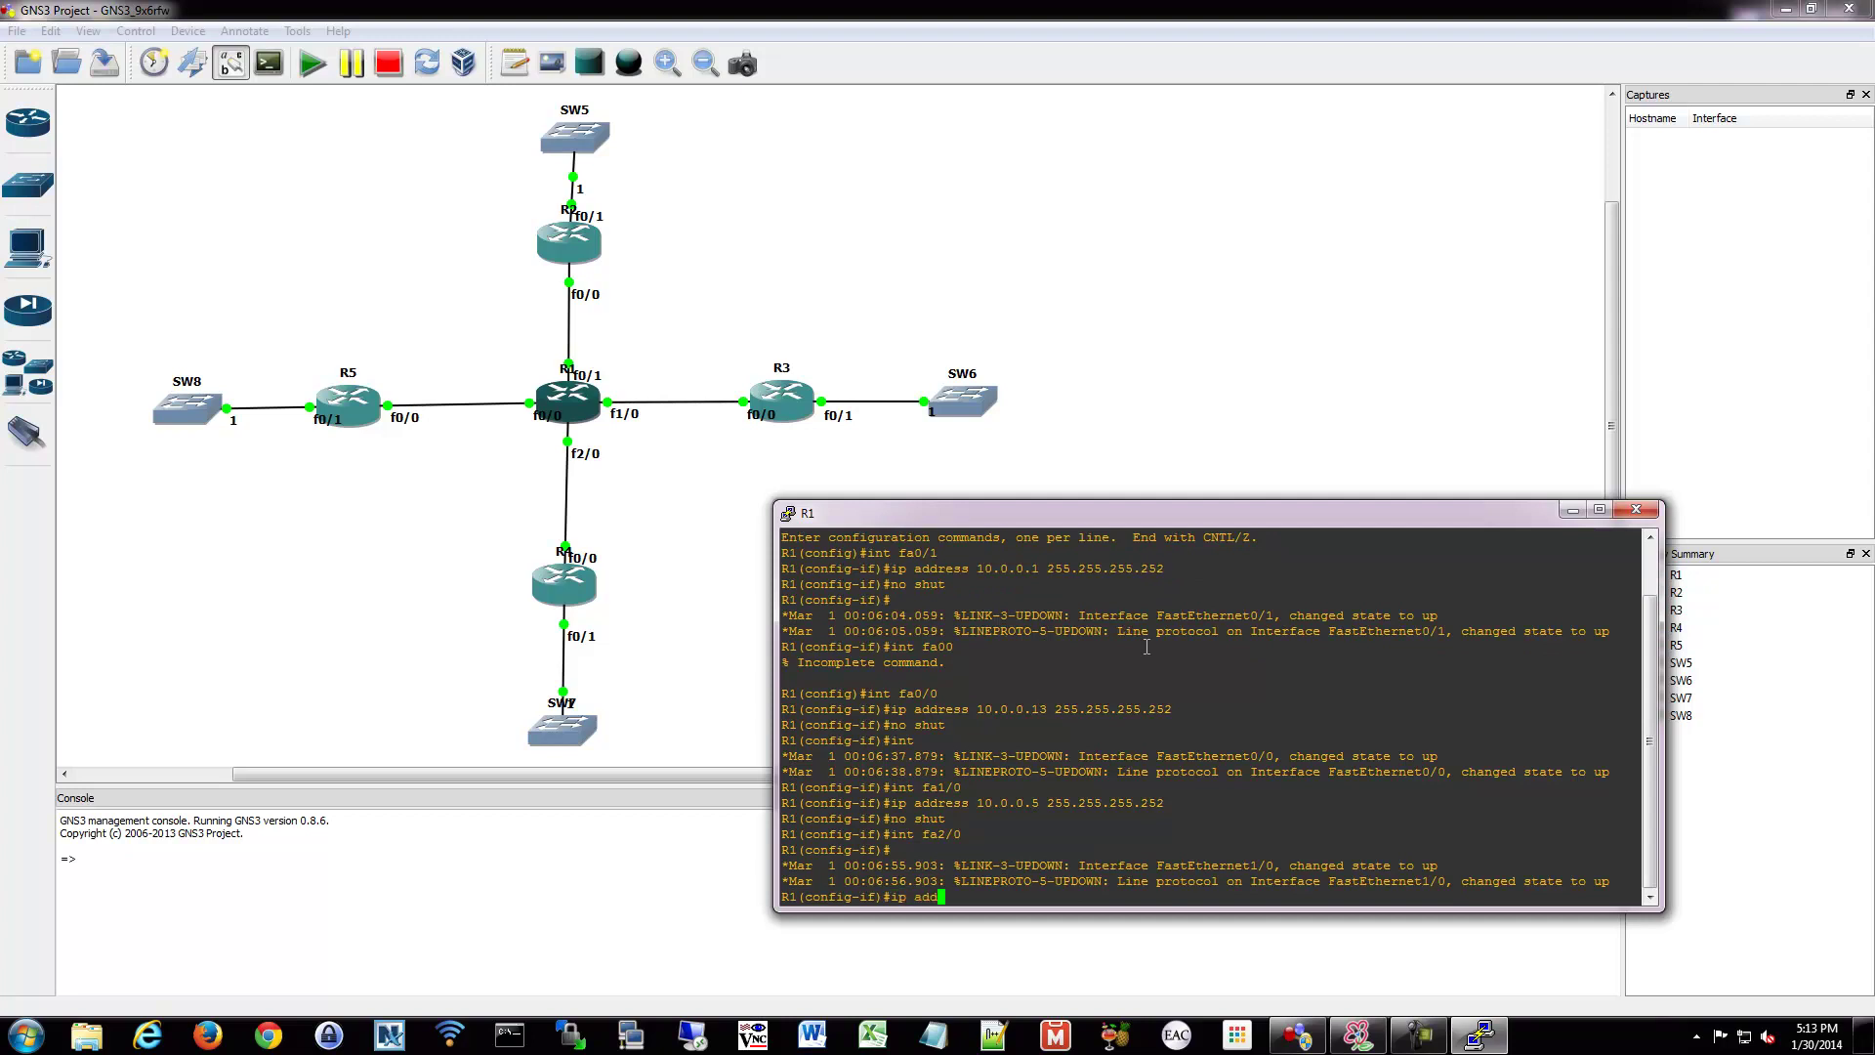
type("ress 10.0.0.9 255.255.255.252")
key("Return")
type("no shut")
key("Return")
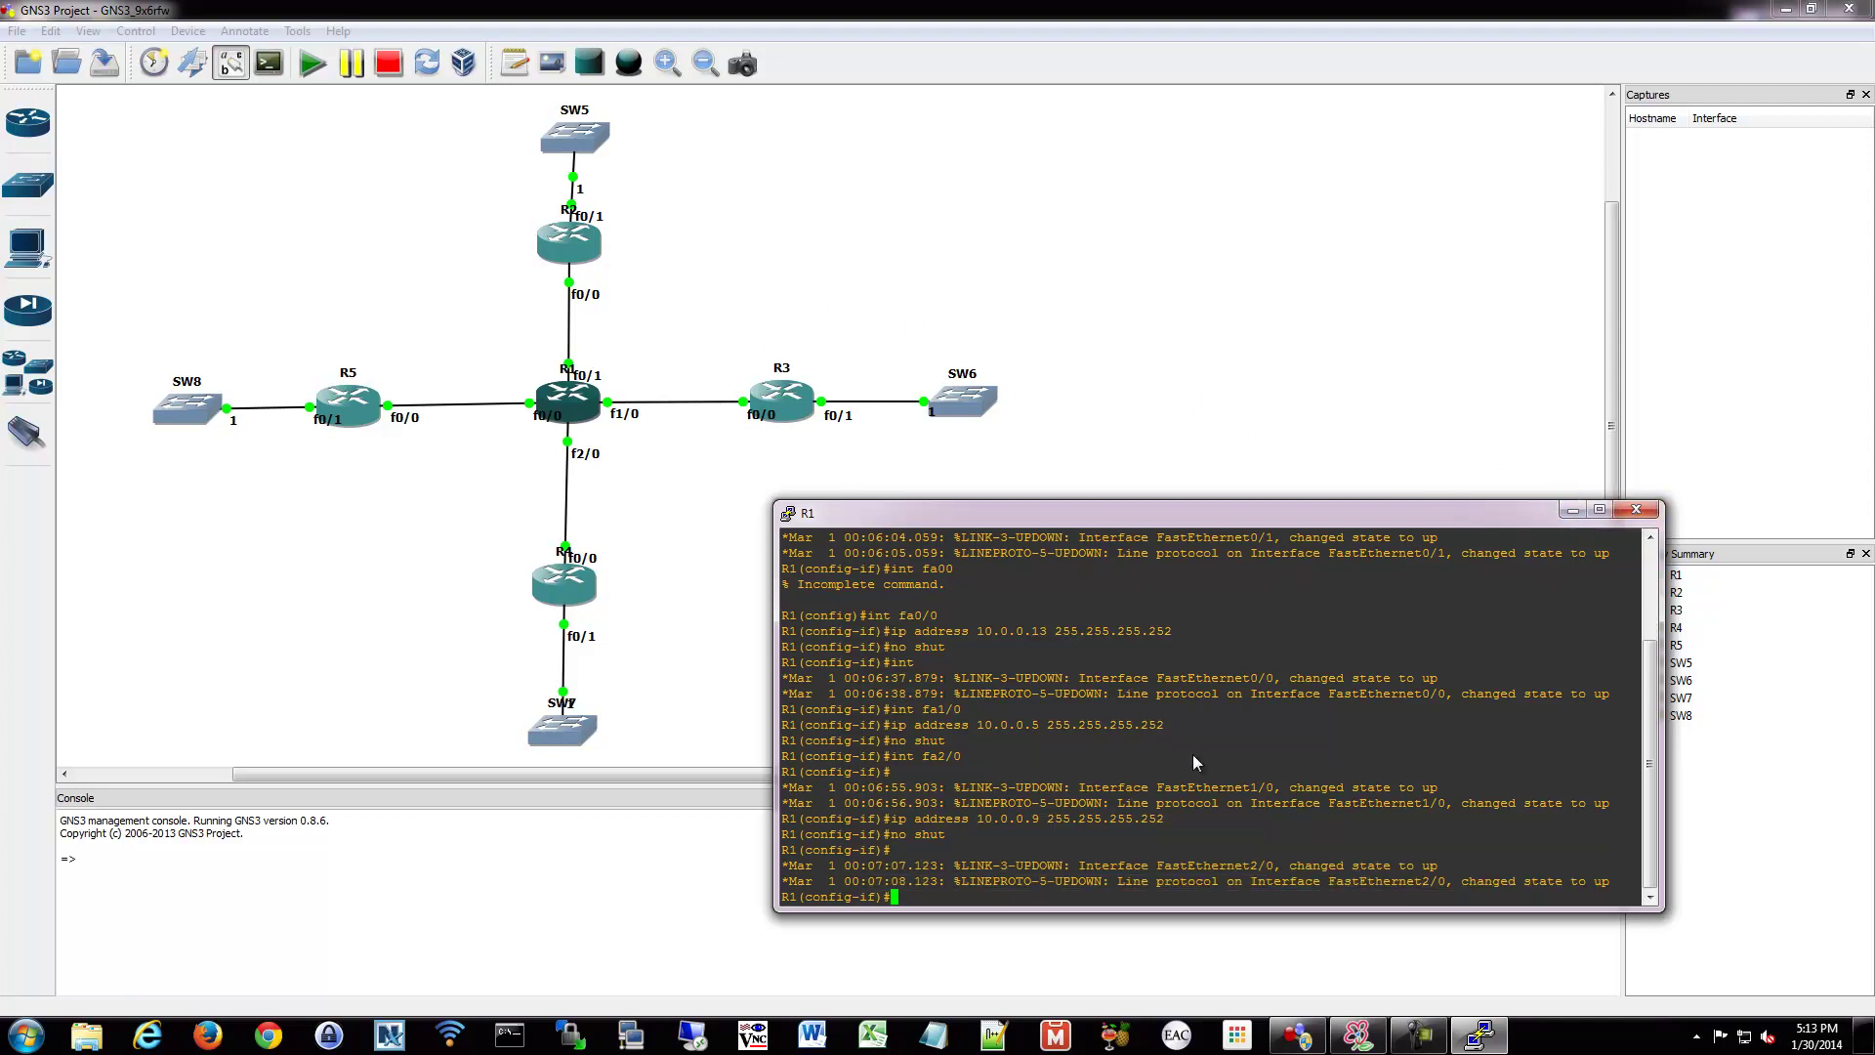
Give R2's fa0/0 address 10.0.0.2 255.255.255.252, enable it, and close the console.
double_click(595, 273)
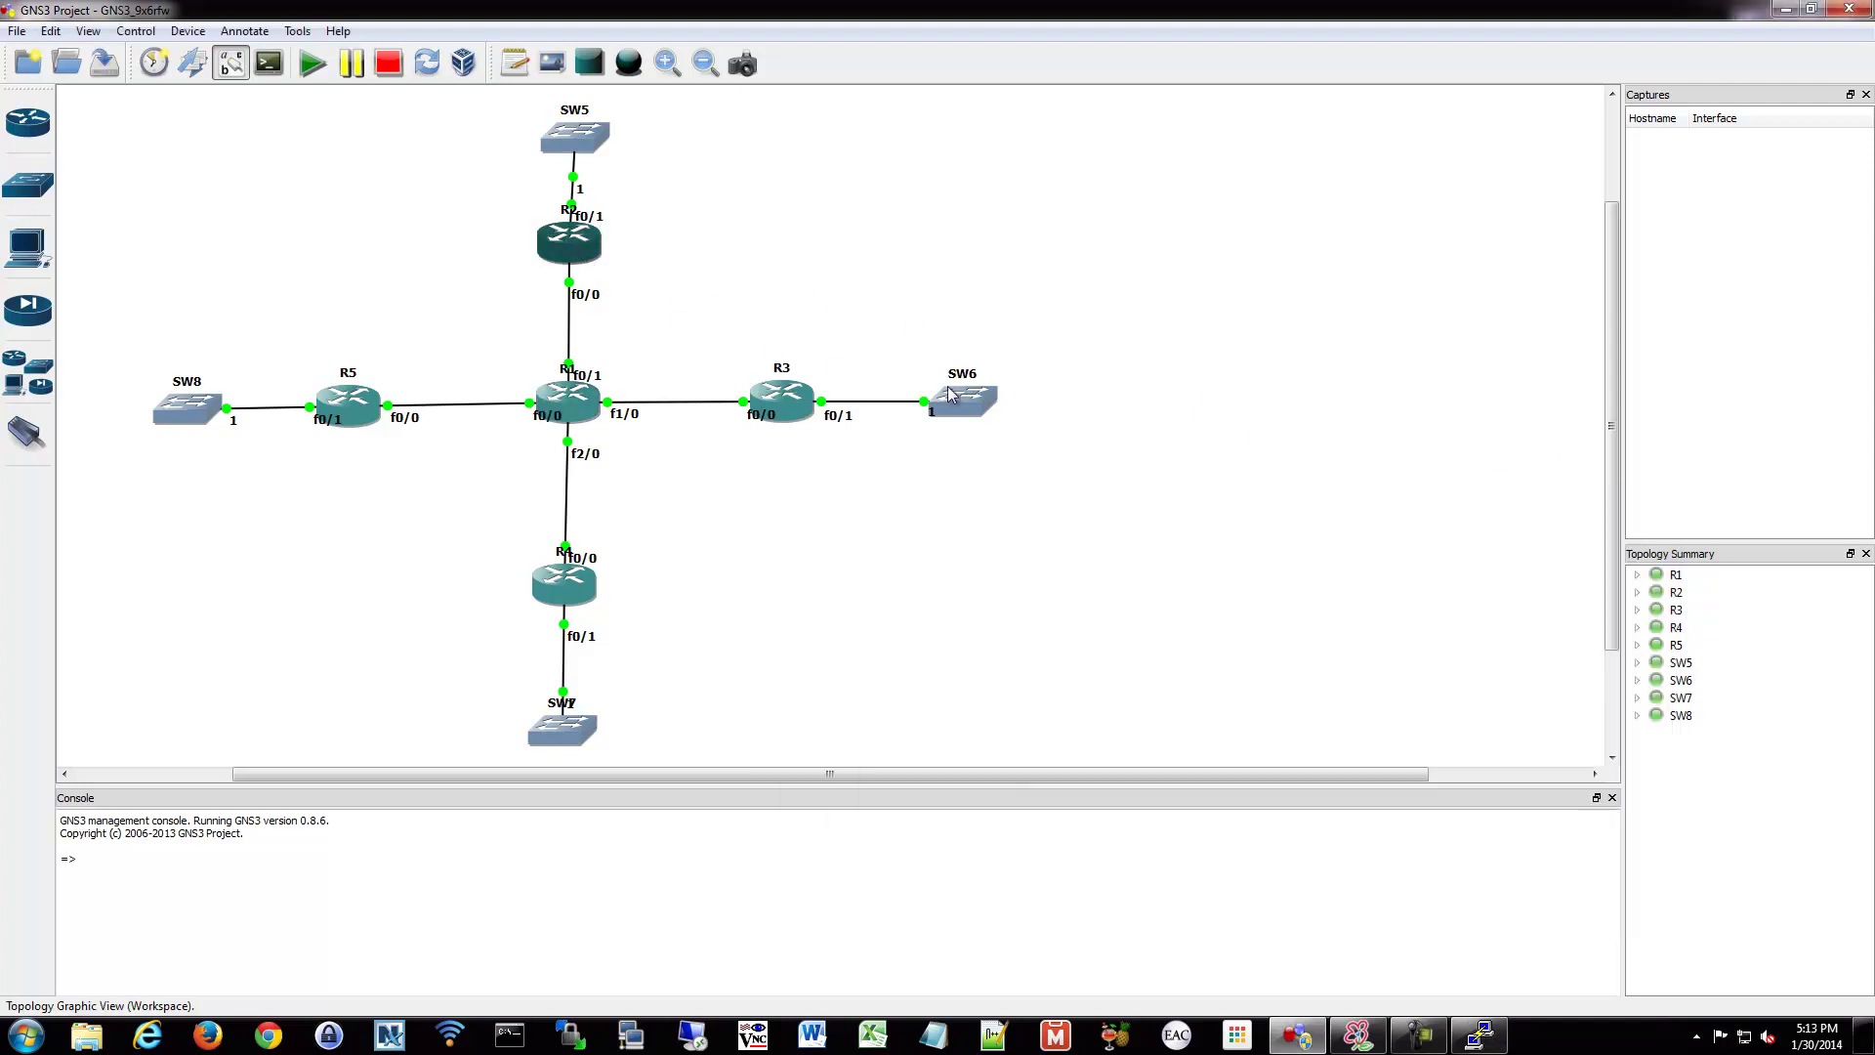
left_click_drag(688, 236, 1240, 449)
type("conf t")
key("Return")
type("int fa0/0")
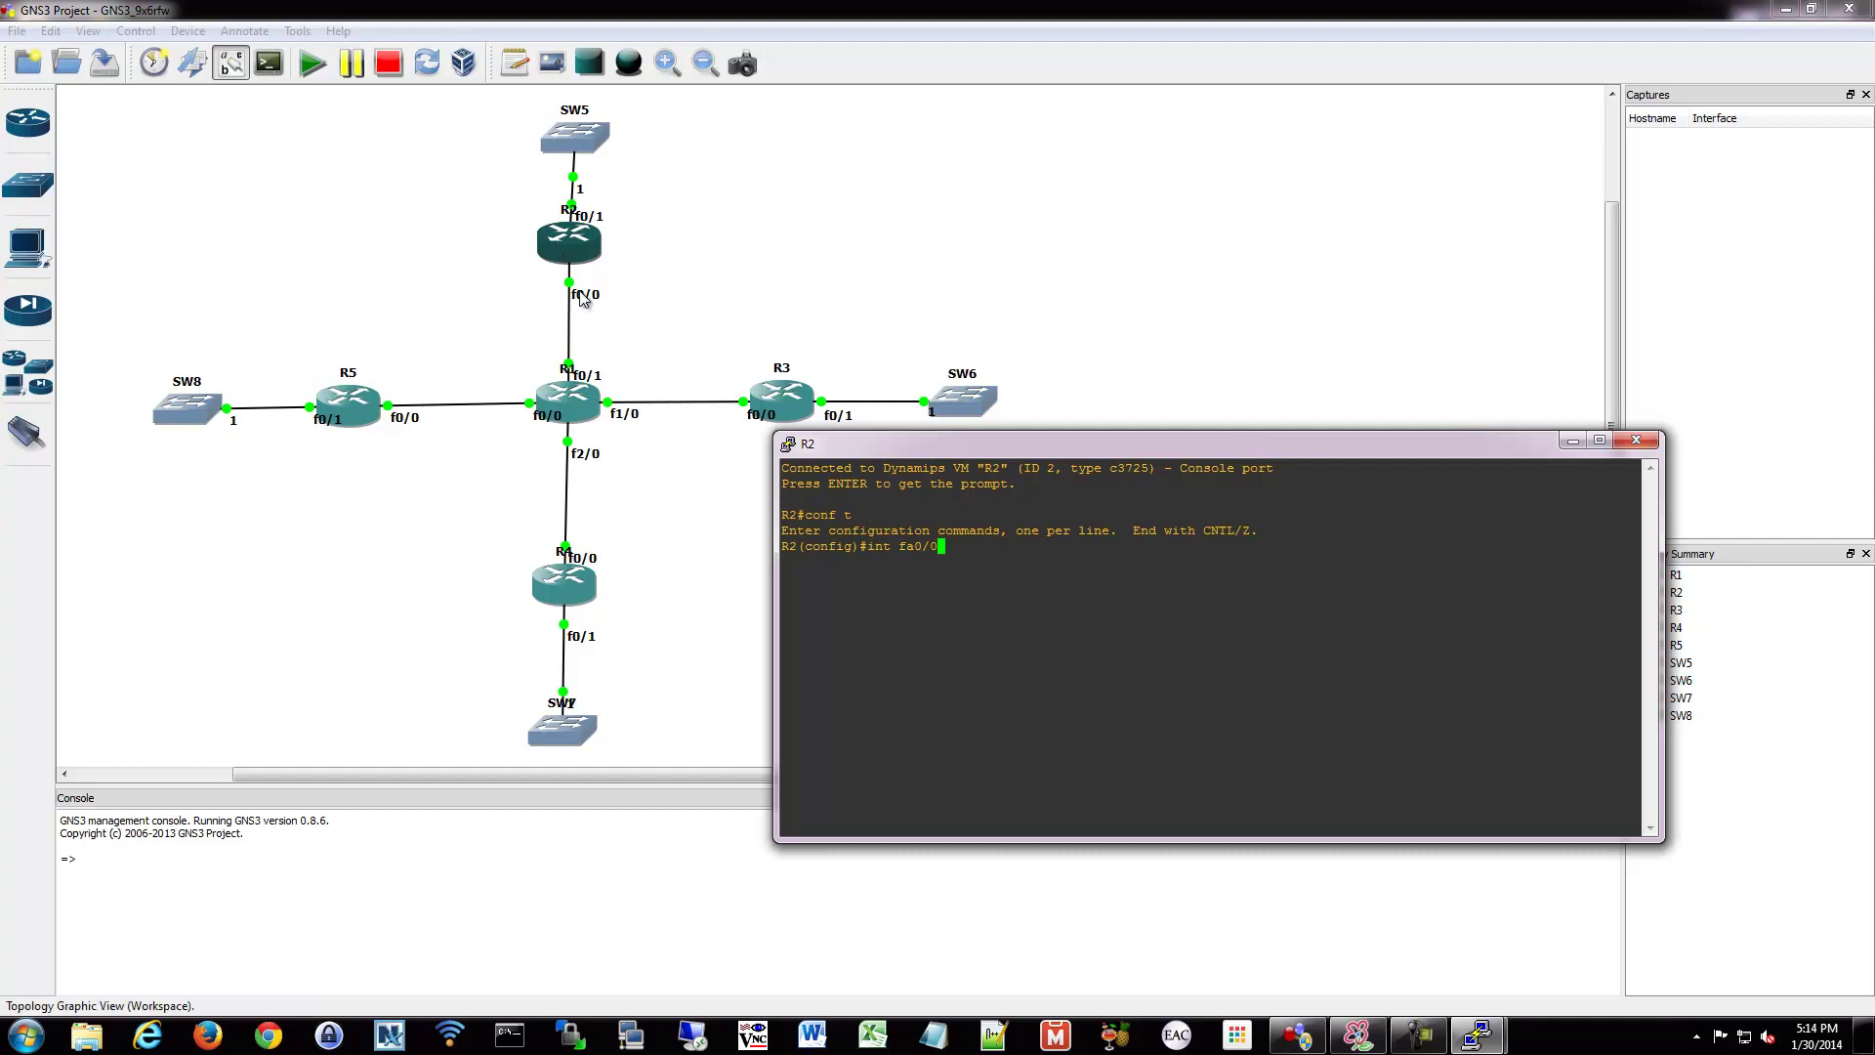
key("Return")
type("ip address")
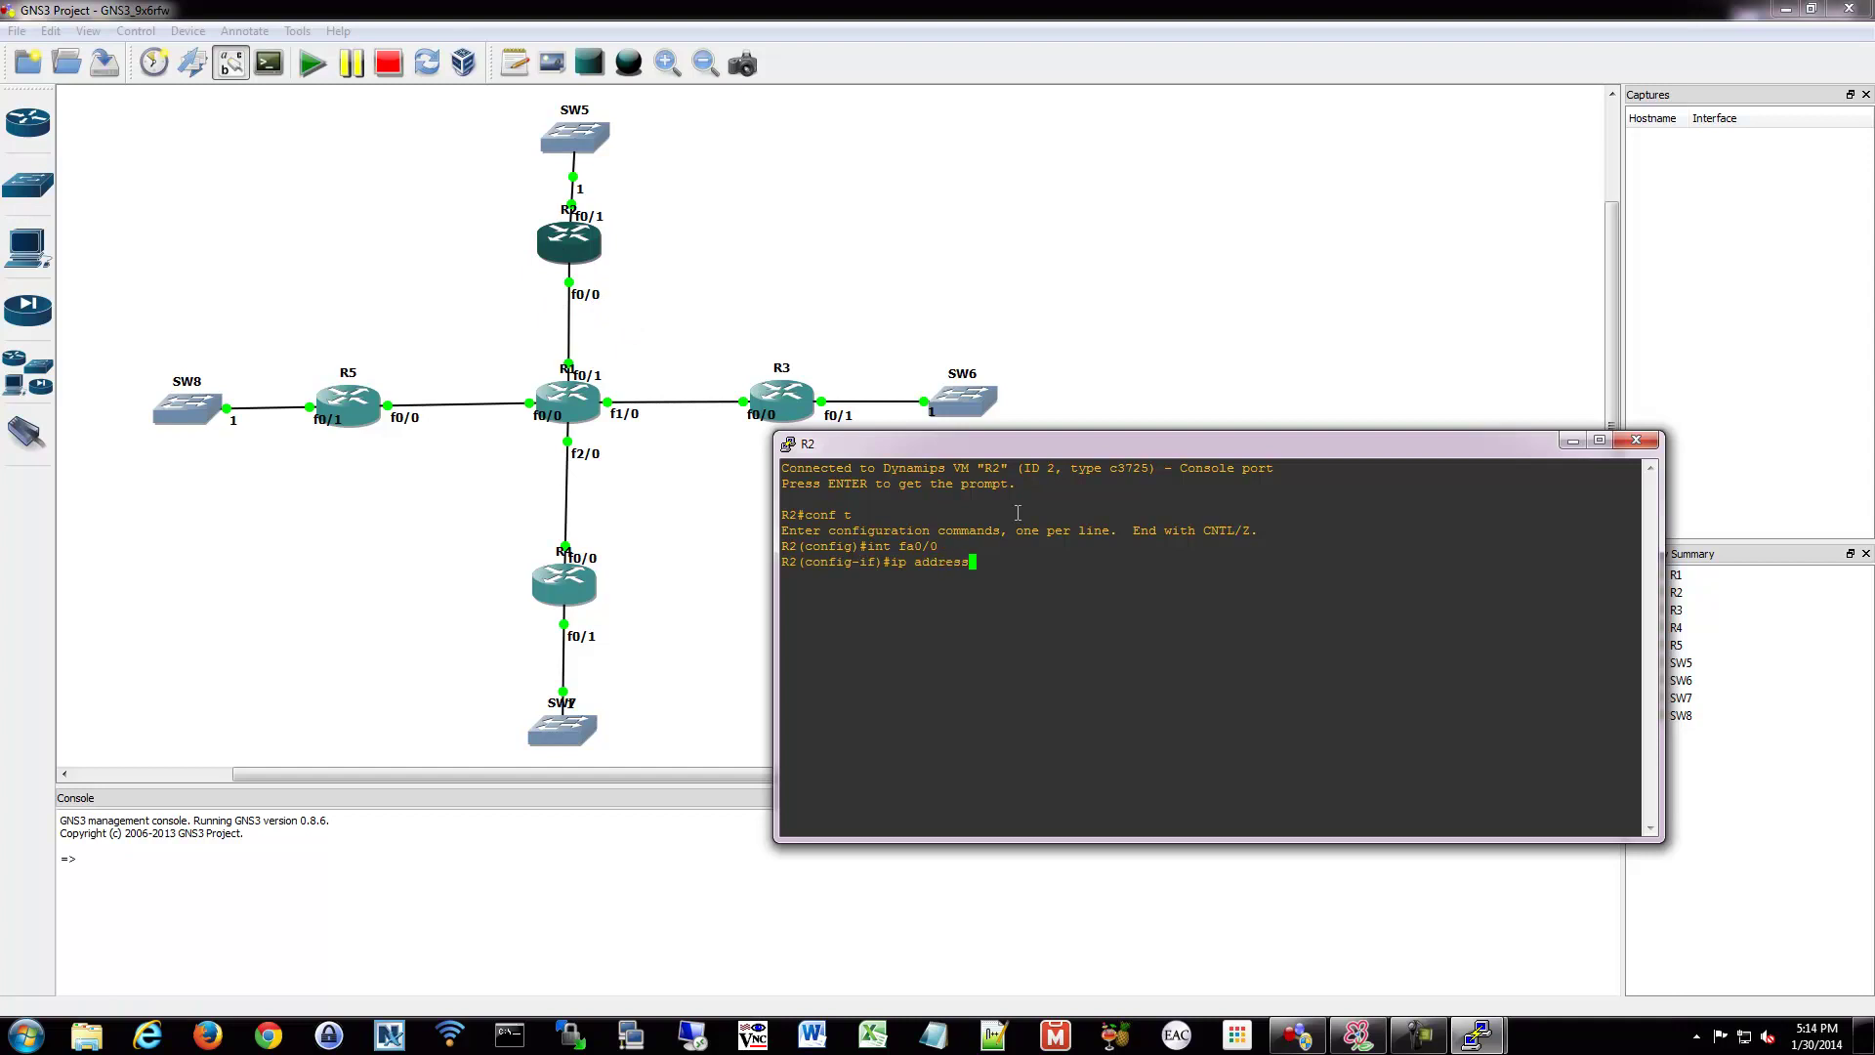
type(" 192.")
key("BackSpace")
key("BackSpace")
key("BackSpace")
type("0.0.0.2 255.255.255.252")
key("Return")
type("no shut")
key("Return")
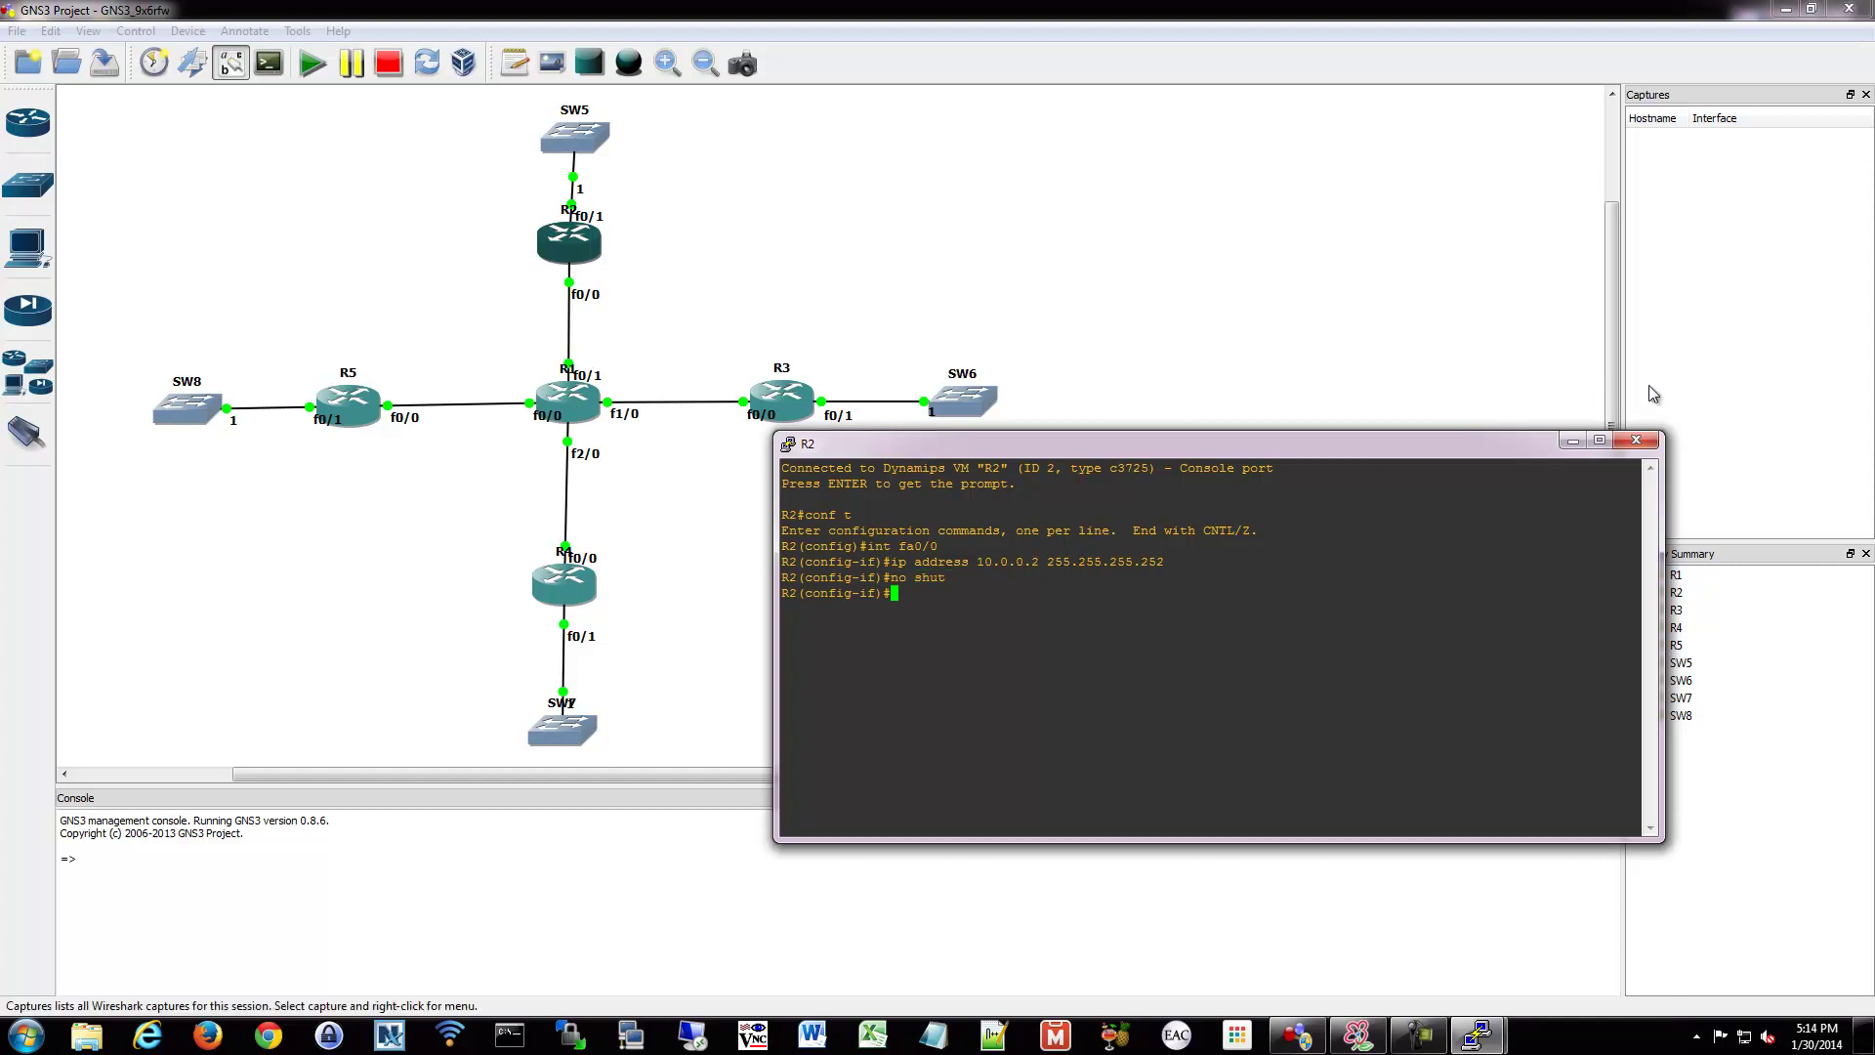
left_click(1639, 440)
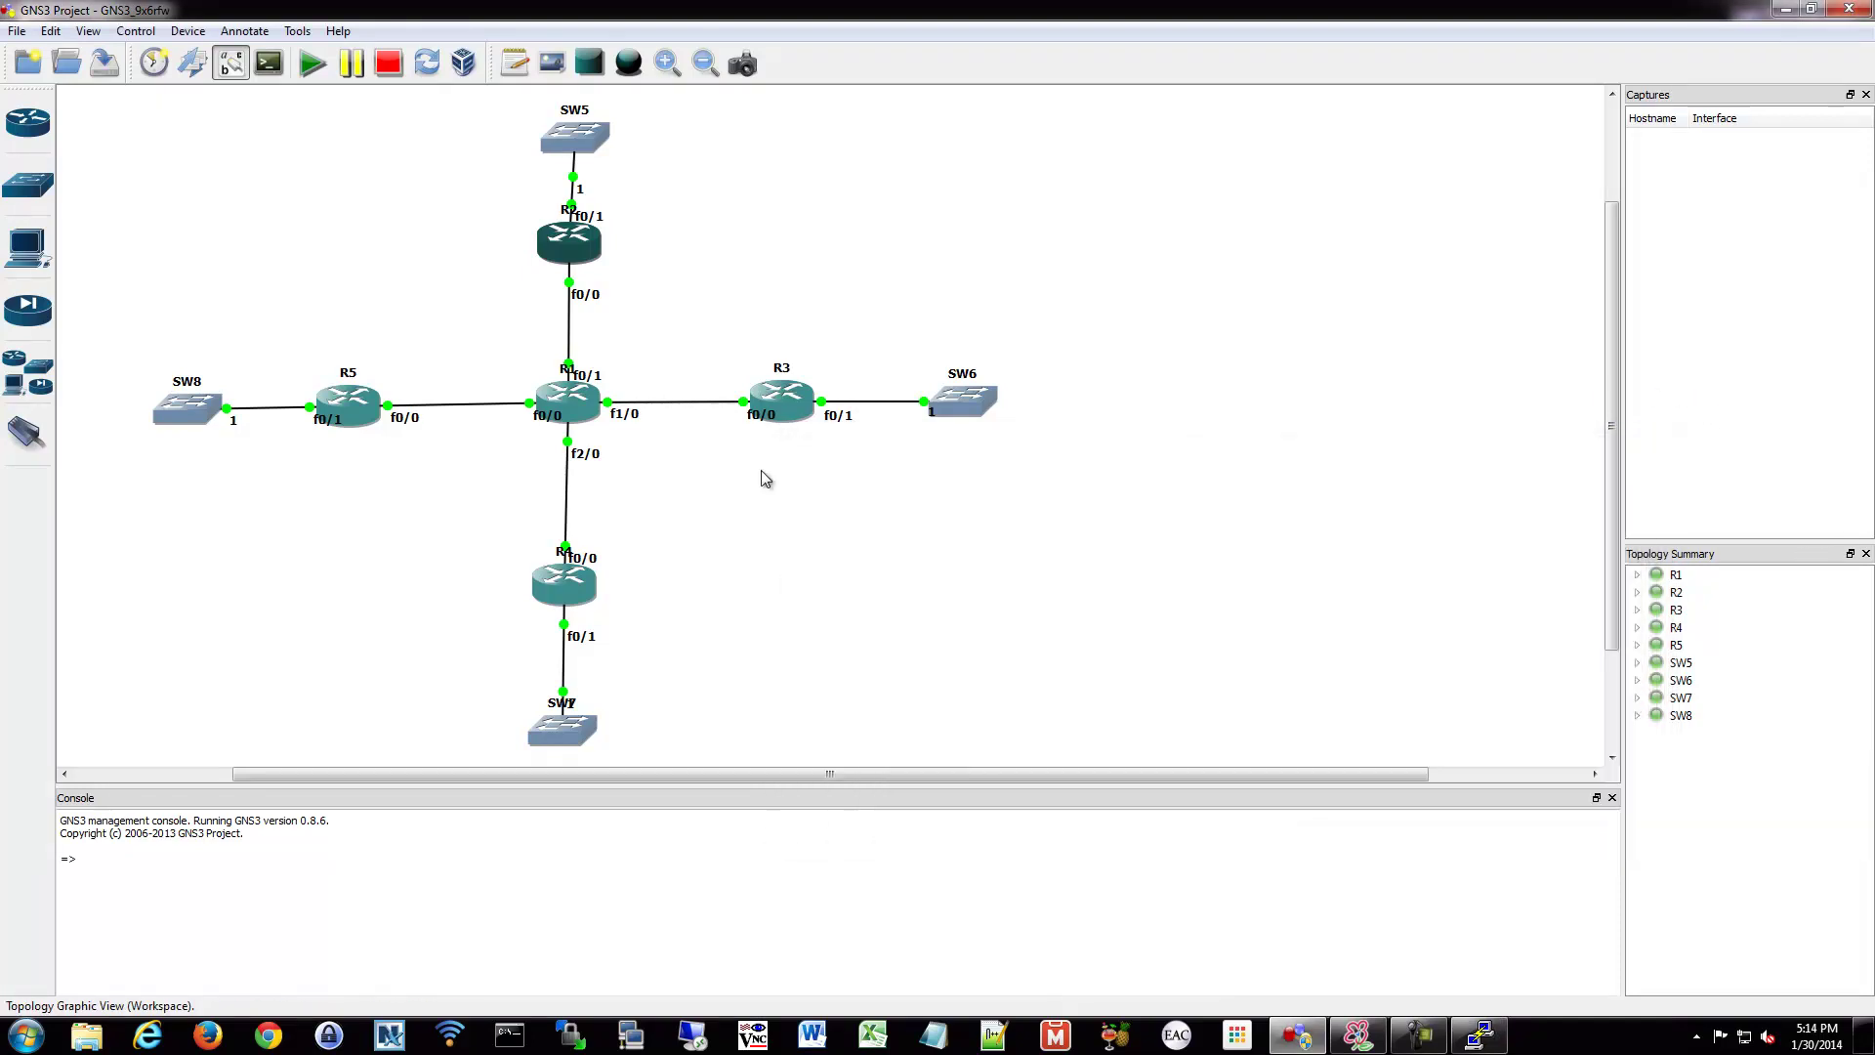
Give R3's fa0/0 address 10.0.0.6 255.255.255.252, enable it, and close the console.
double_click(786, 395)
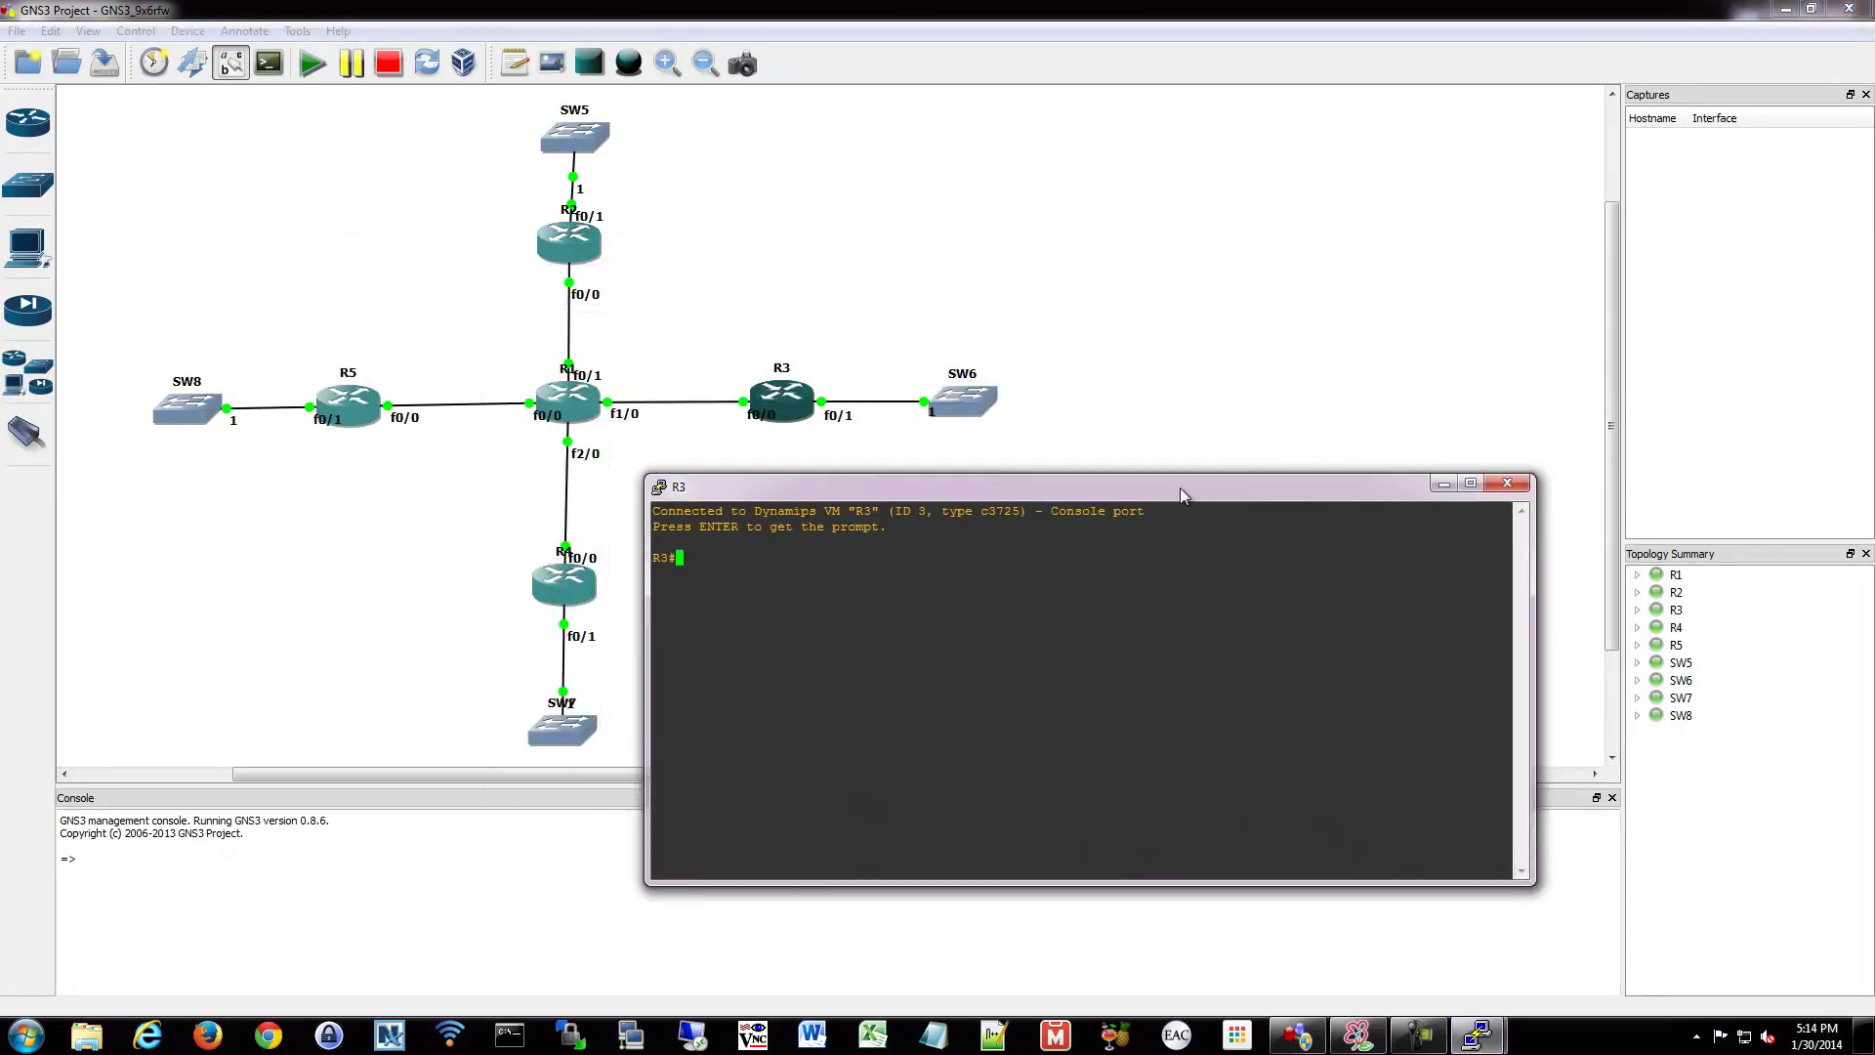
left_click_drag(1181, 491, 1224, 486)
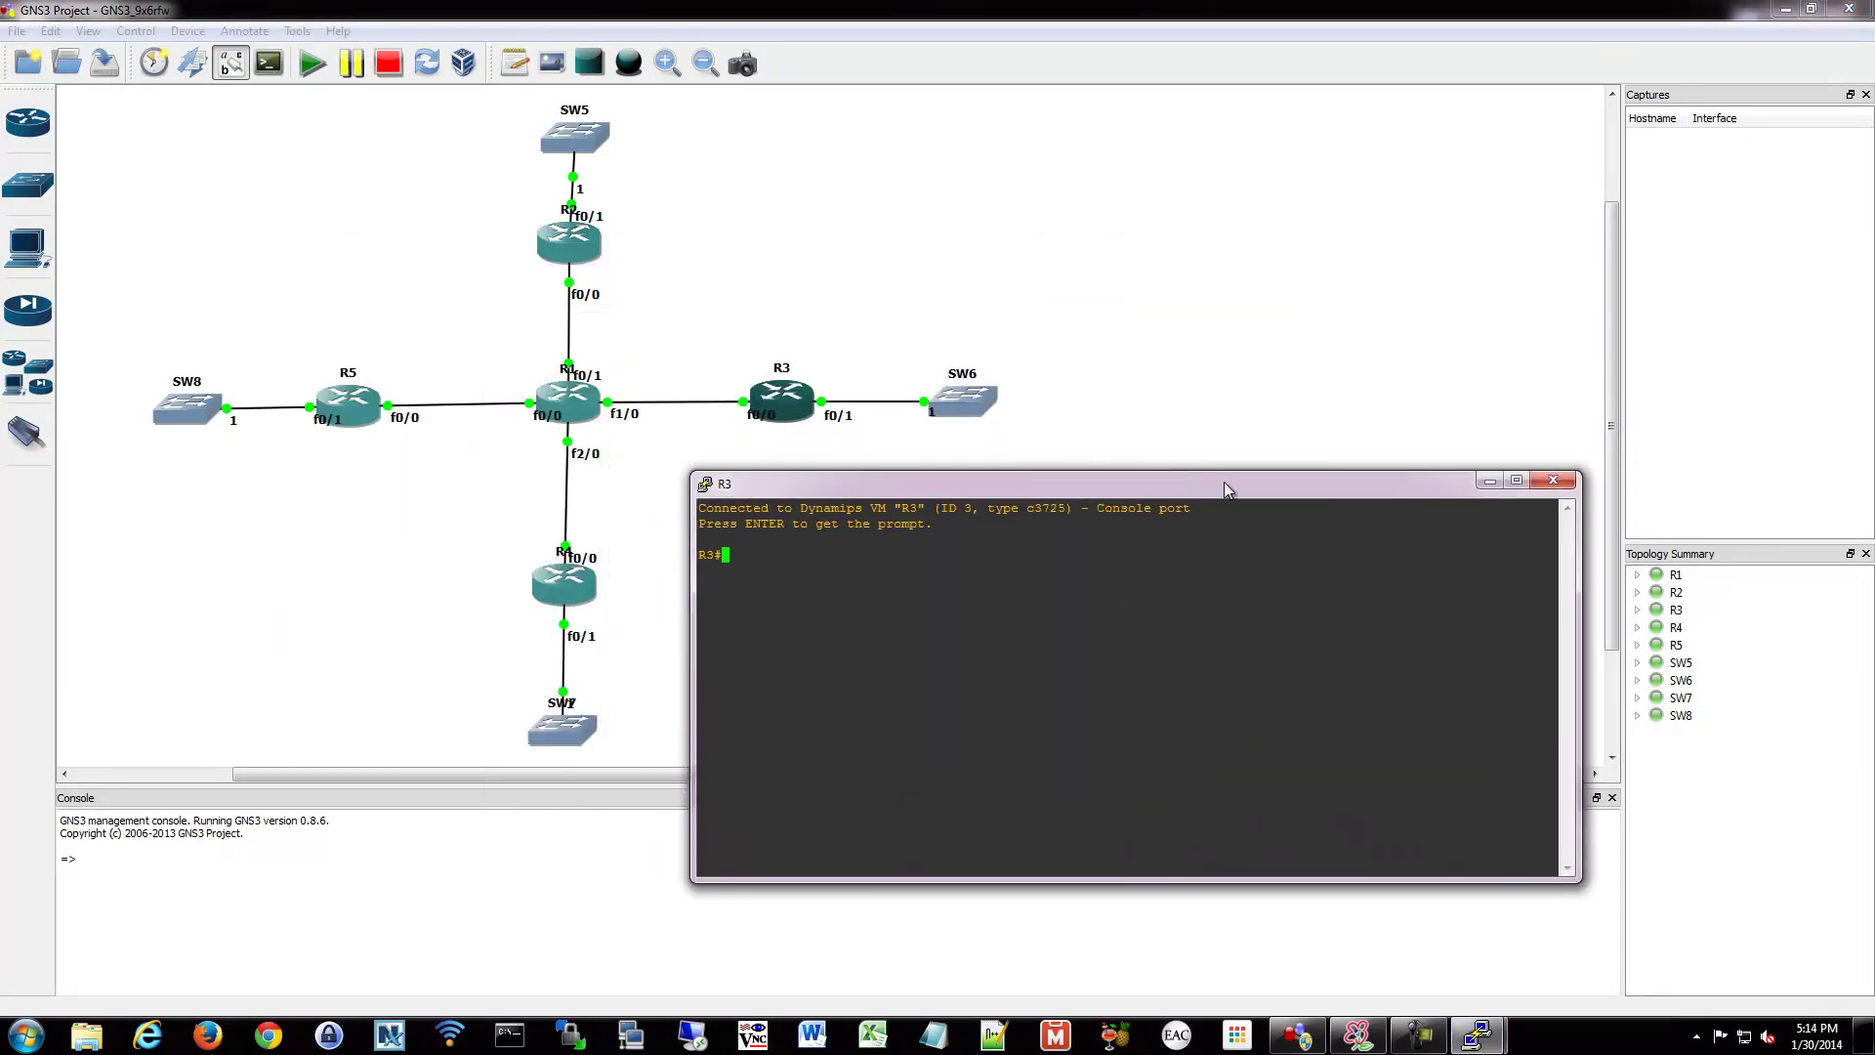
type("conf t")
key("Return")
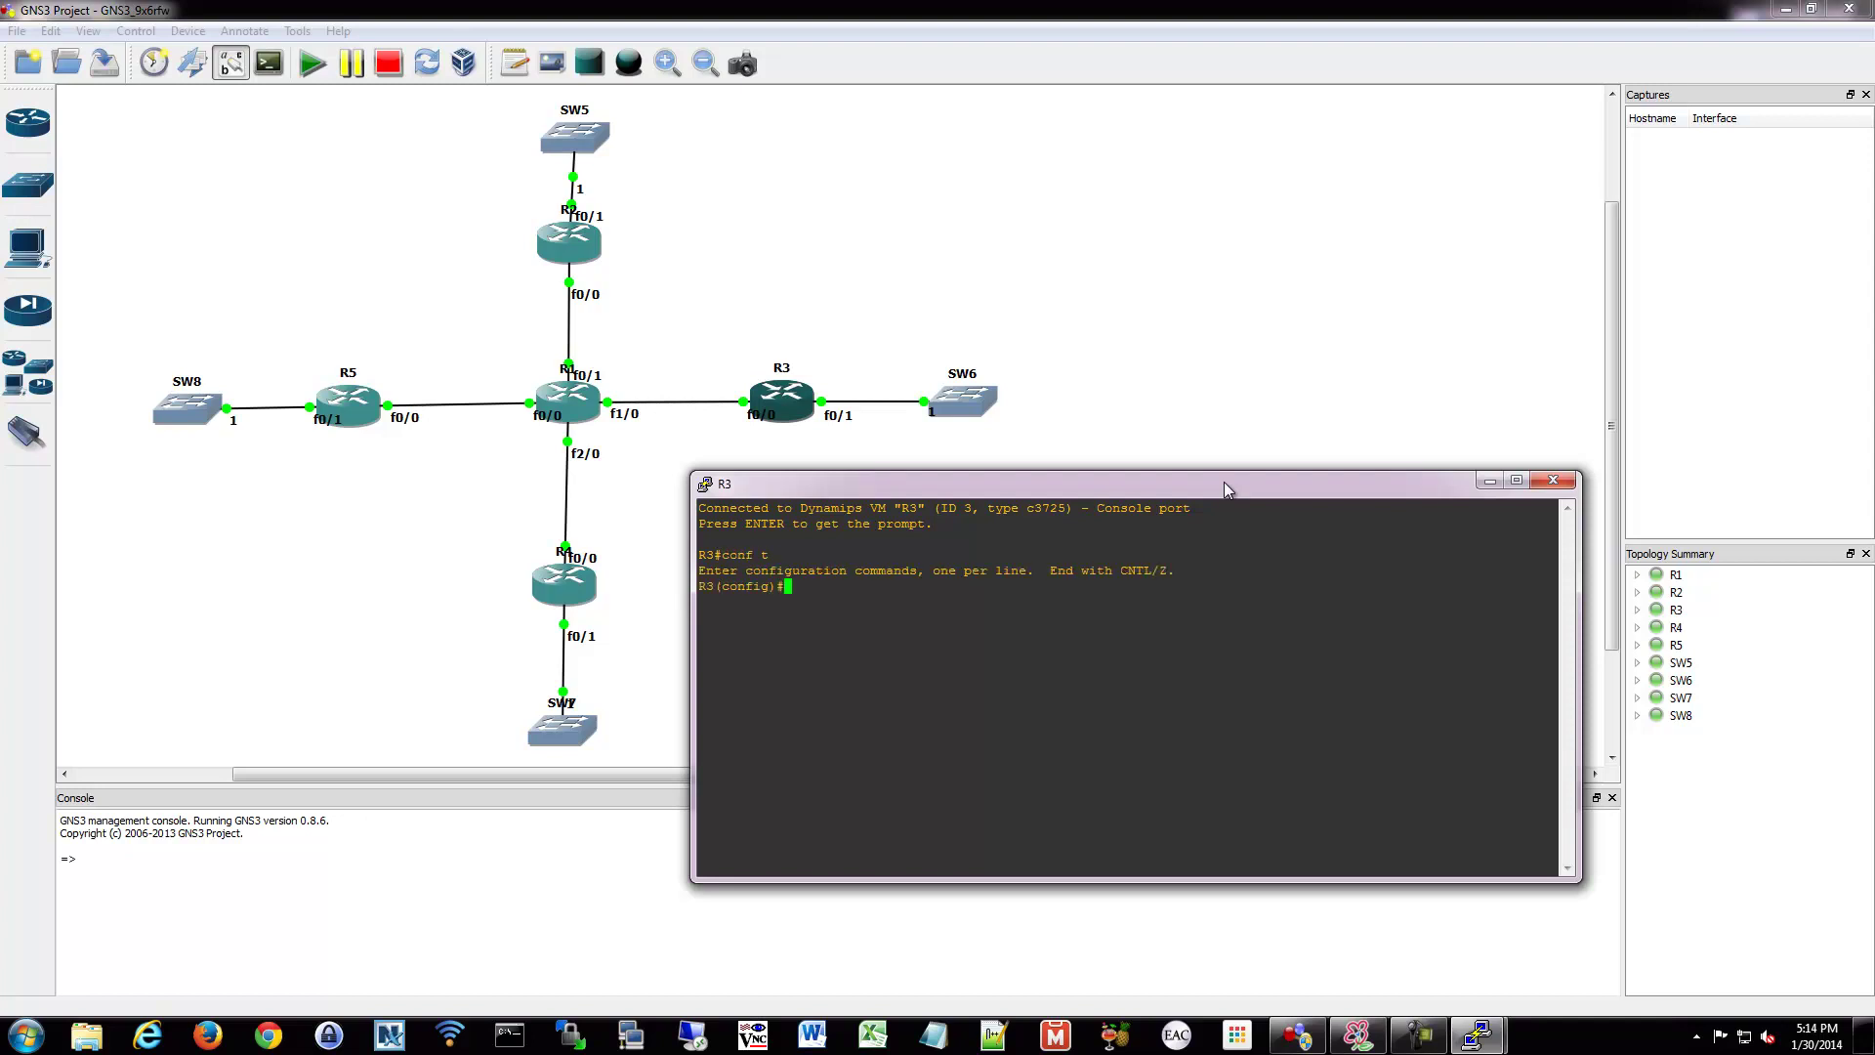
type("int fa0/0")
key("Return")
type("ip address 1")
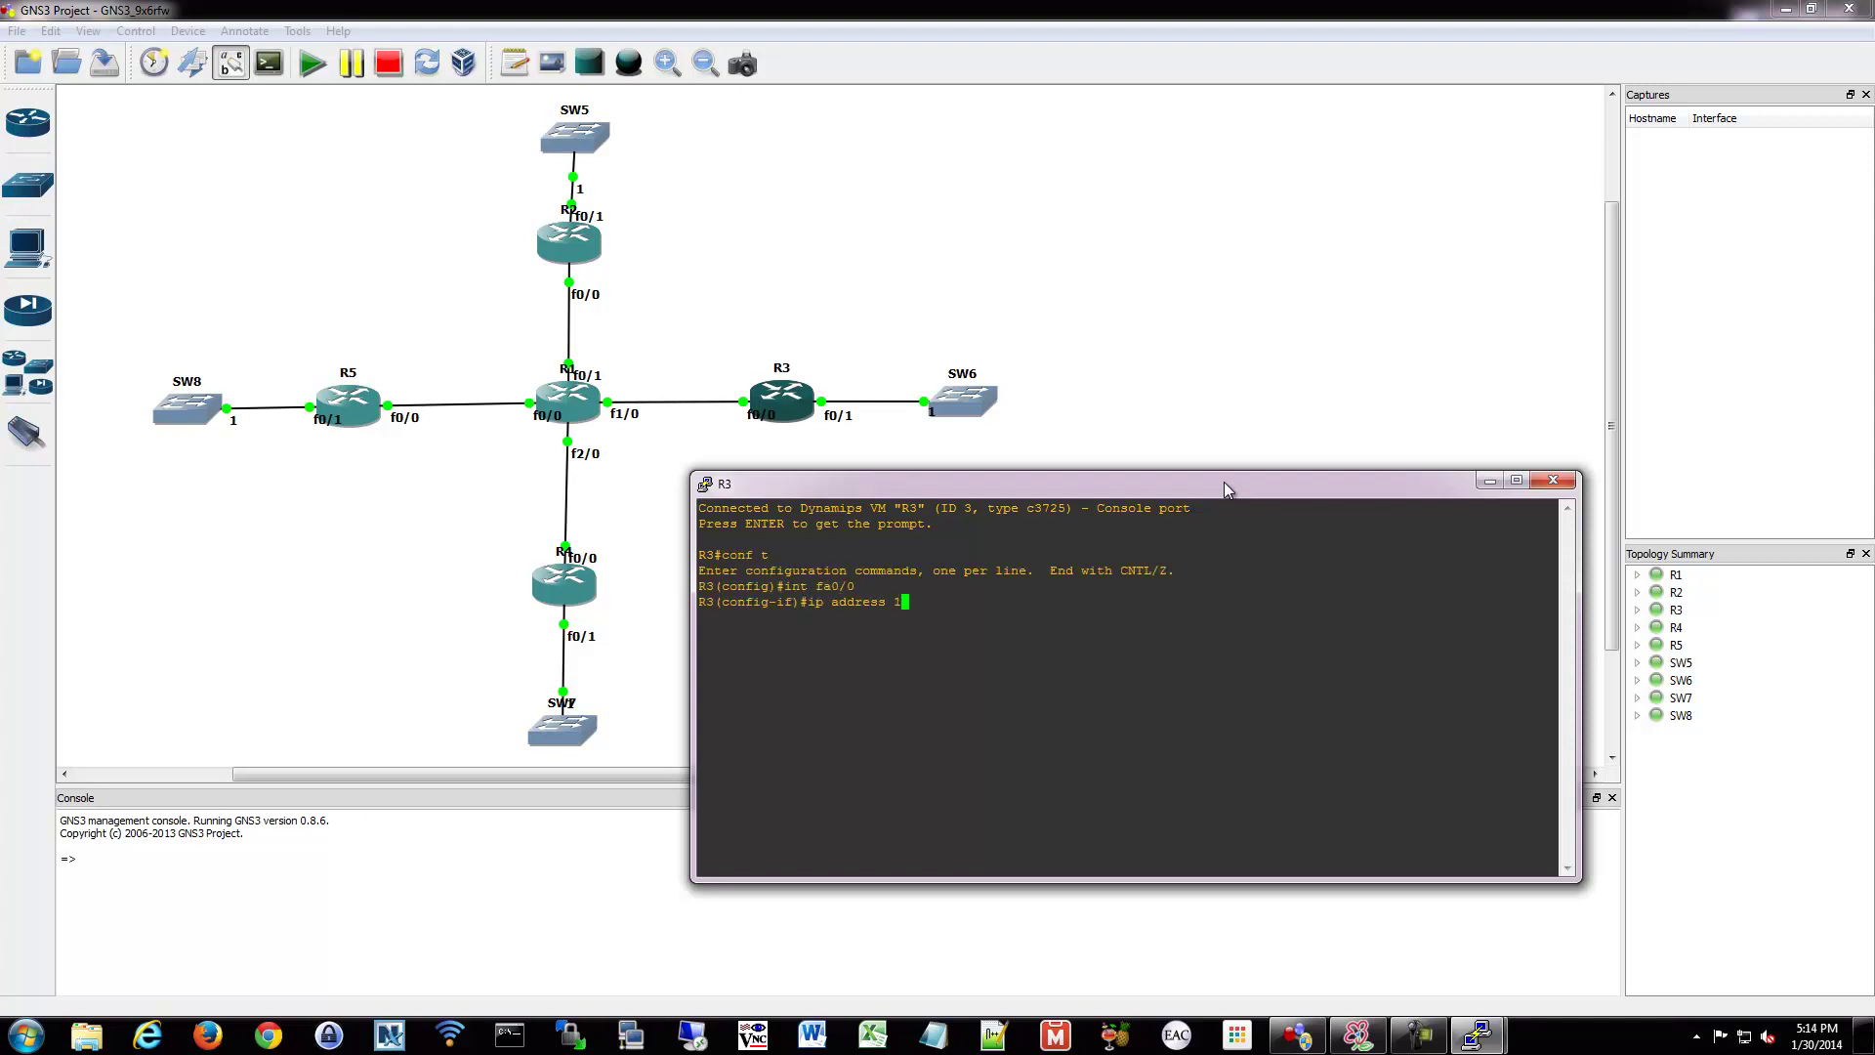
type("0.0.0.6 255.255.255.252")
key("Return")
type("no shut")
key("Return")
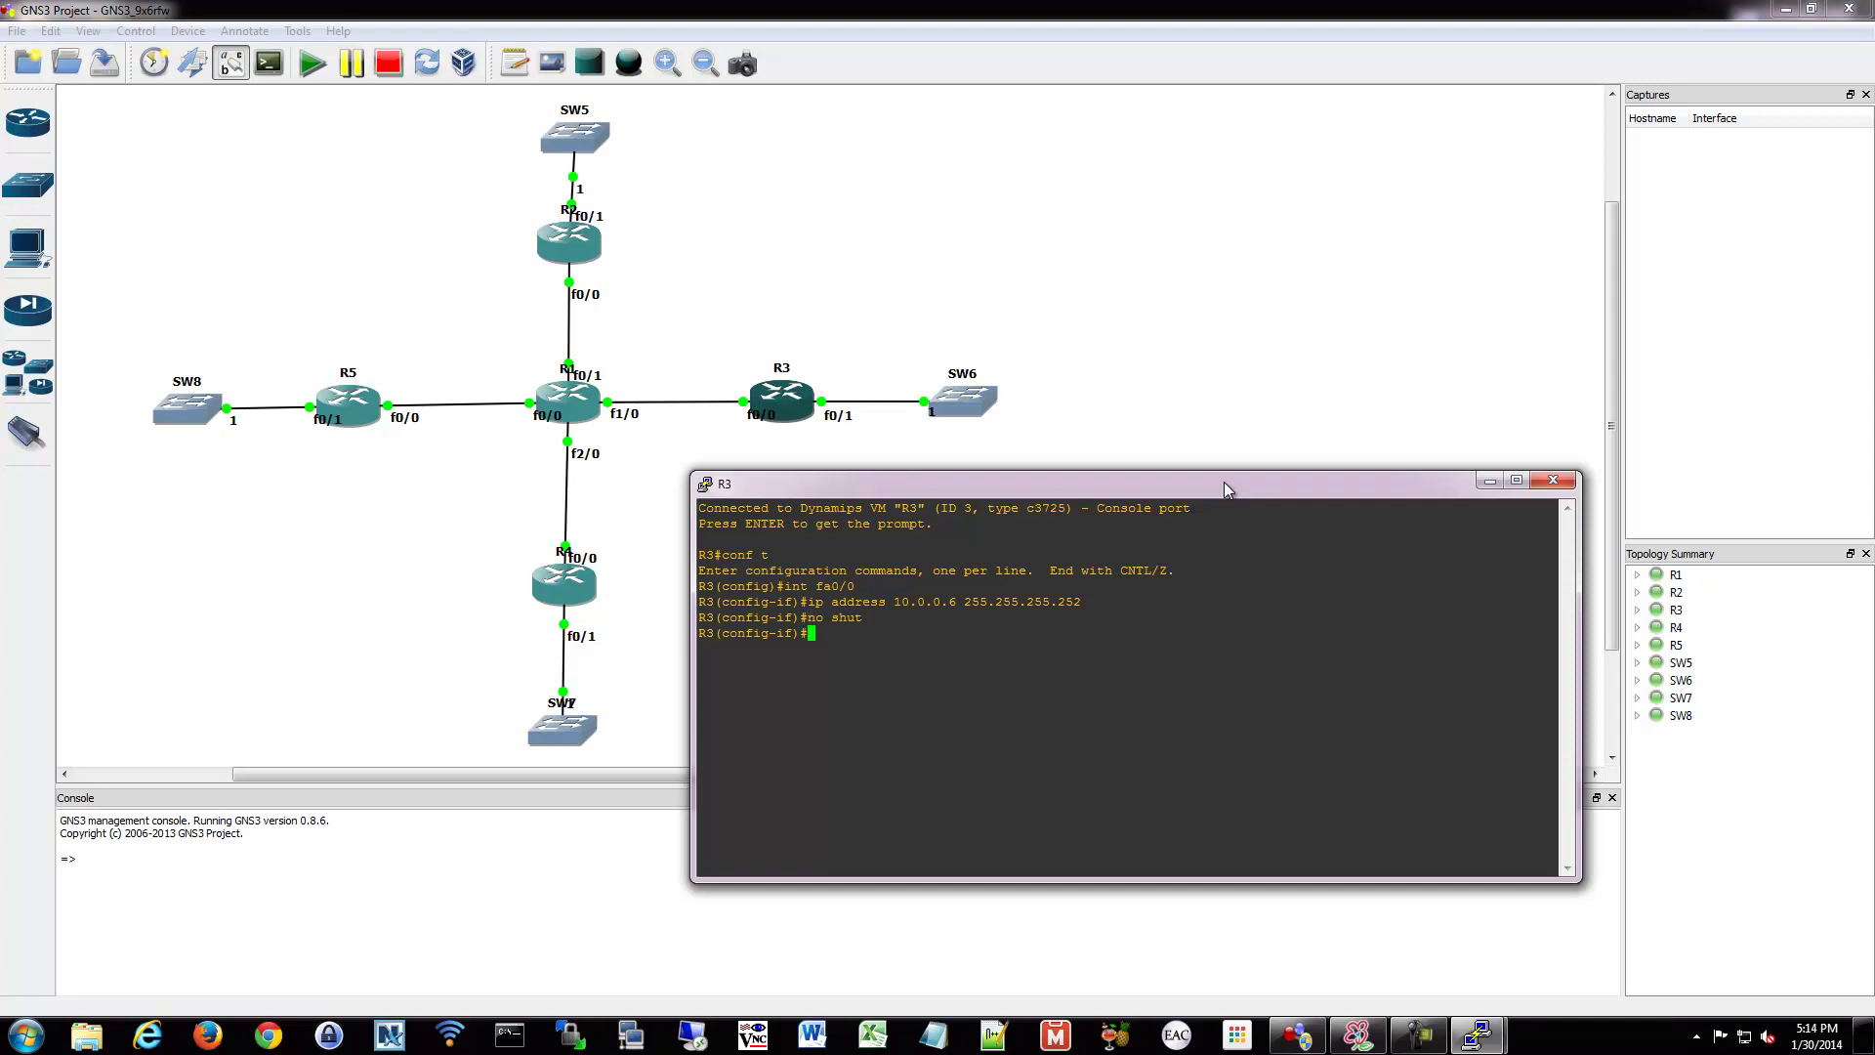
left_click(1563, 484)
double_click(584, 592)
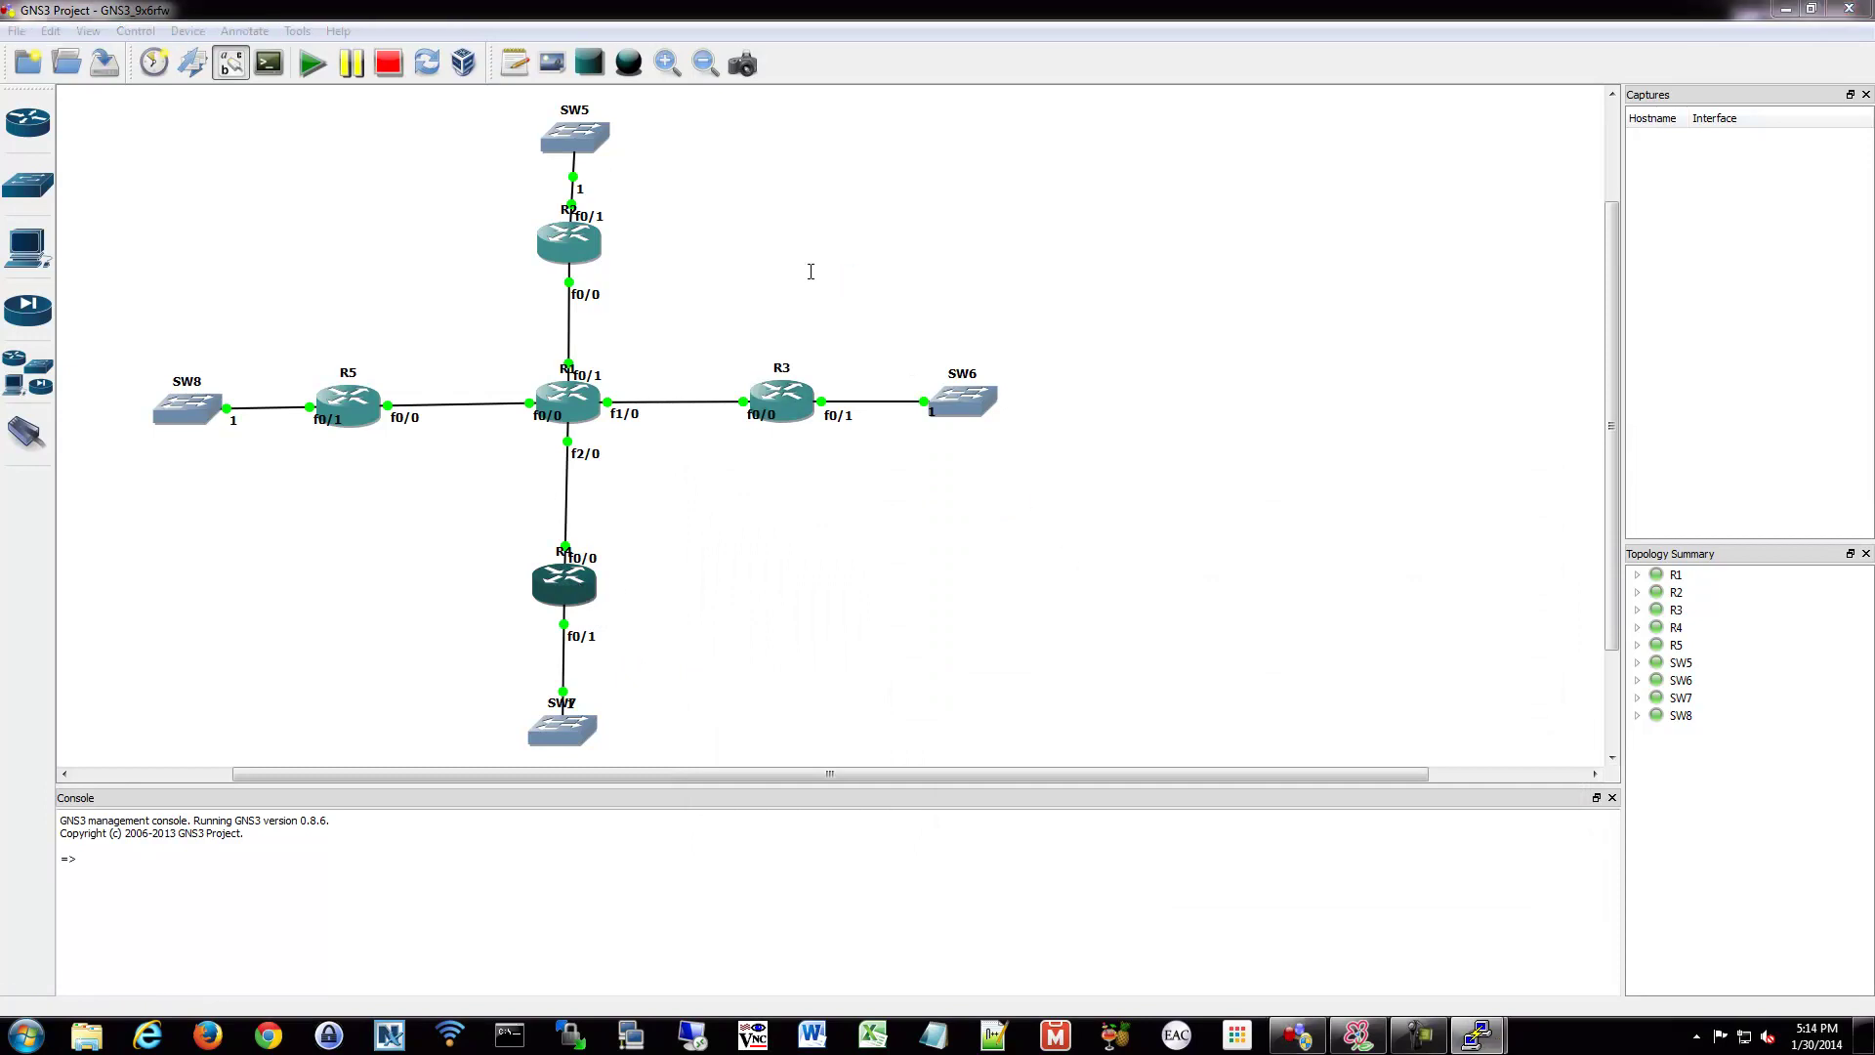
Give R4's fa0/0 address 10.0.0.10 255.255.255.252, enable it, and close R4's console.
type("conf t")
key("Return")
type("int fa0/0")
key("Return")
type("ip addres")
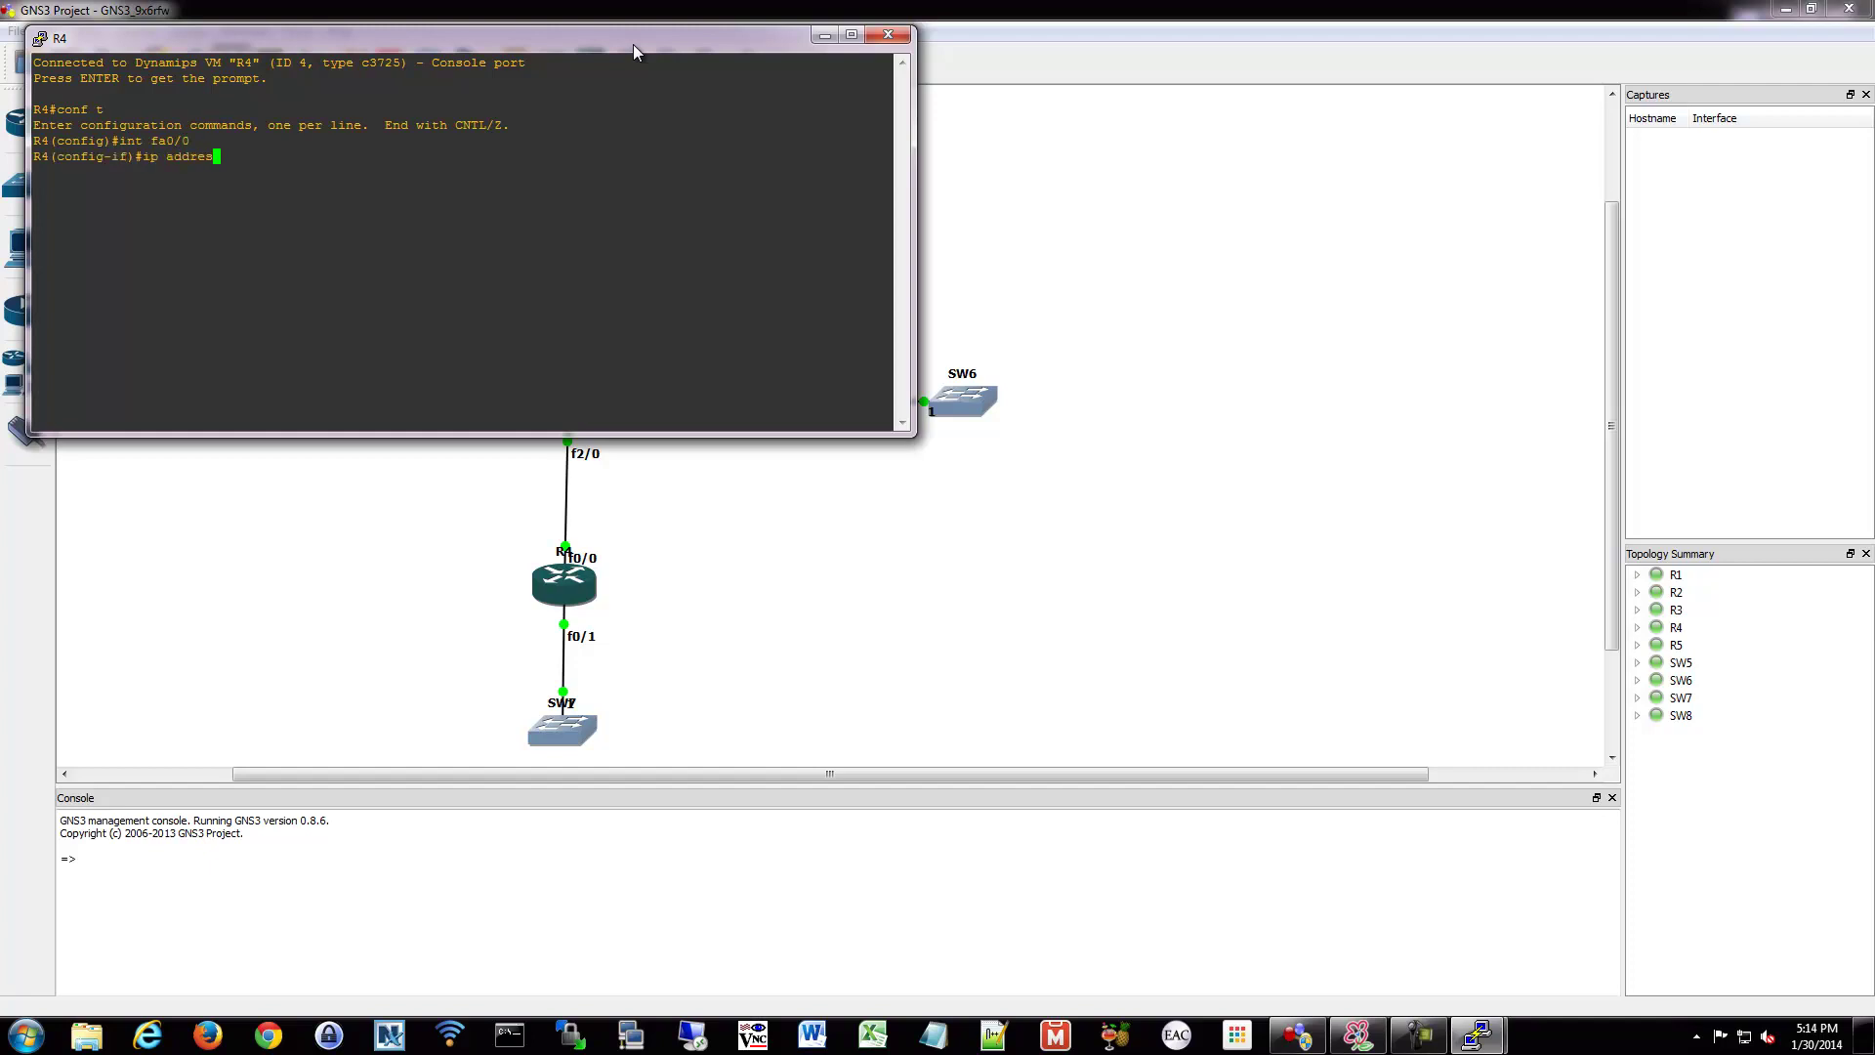
type("s 10.0.0.10 255.255.255.252")
key("Return")
type("no suht")
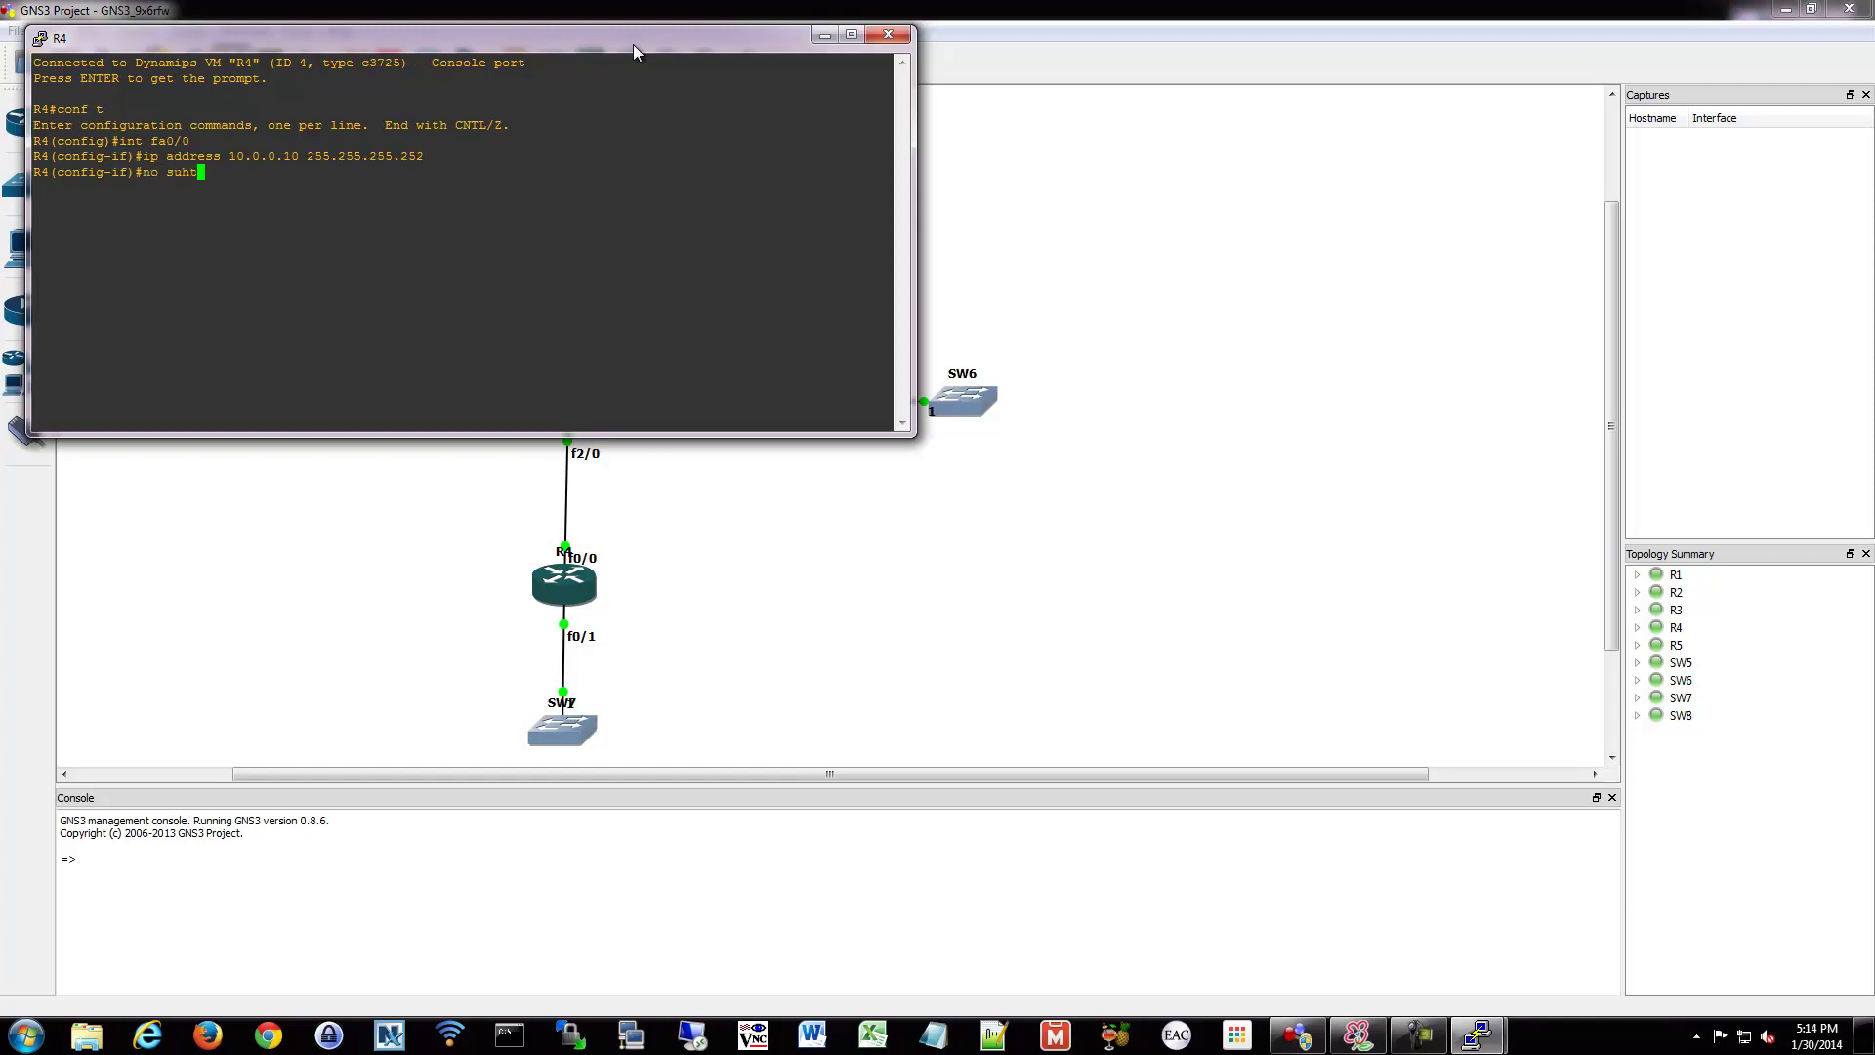
key("Return")
type("no shut")
key("Return")
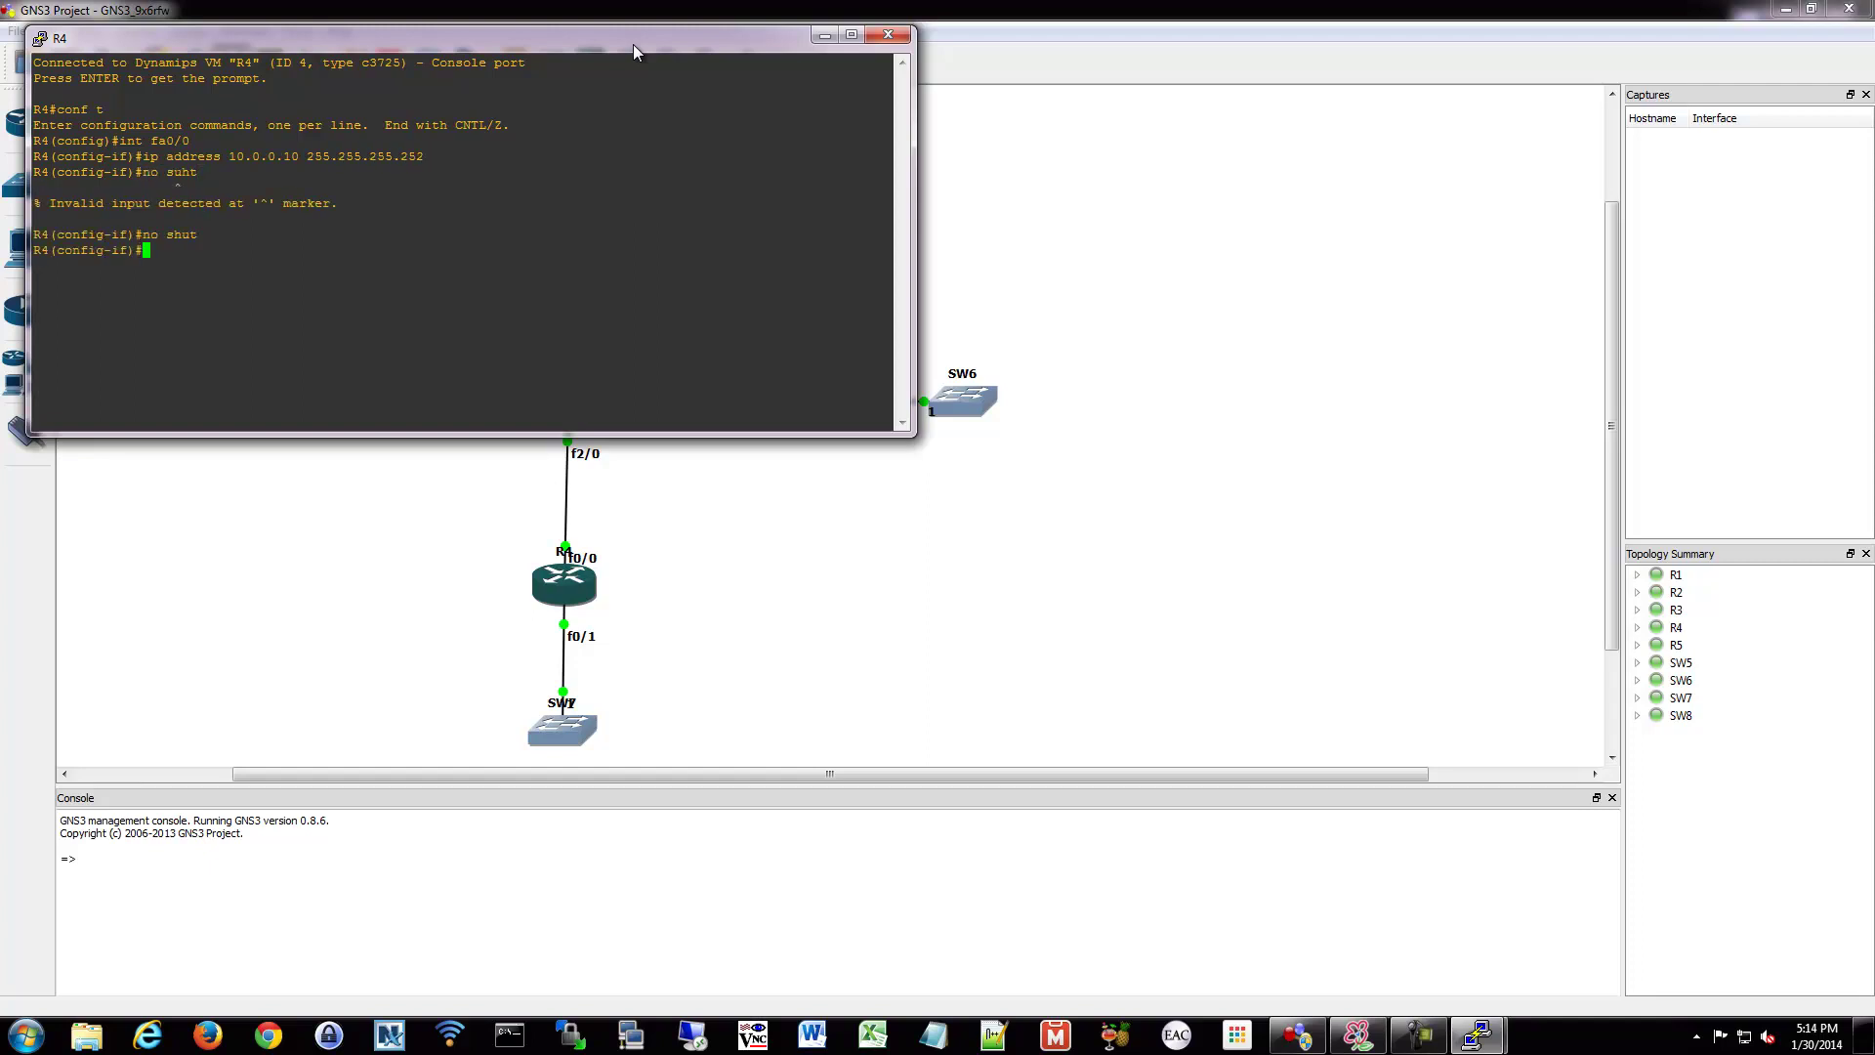
left_click(884, 43)
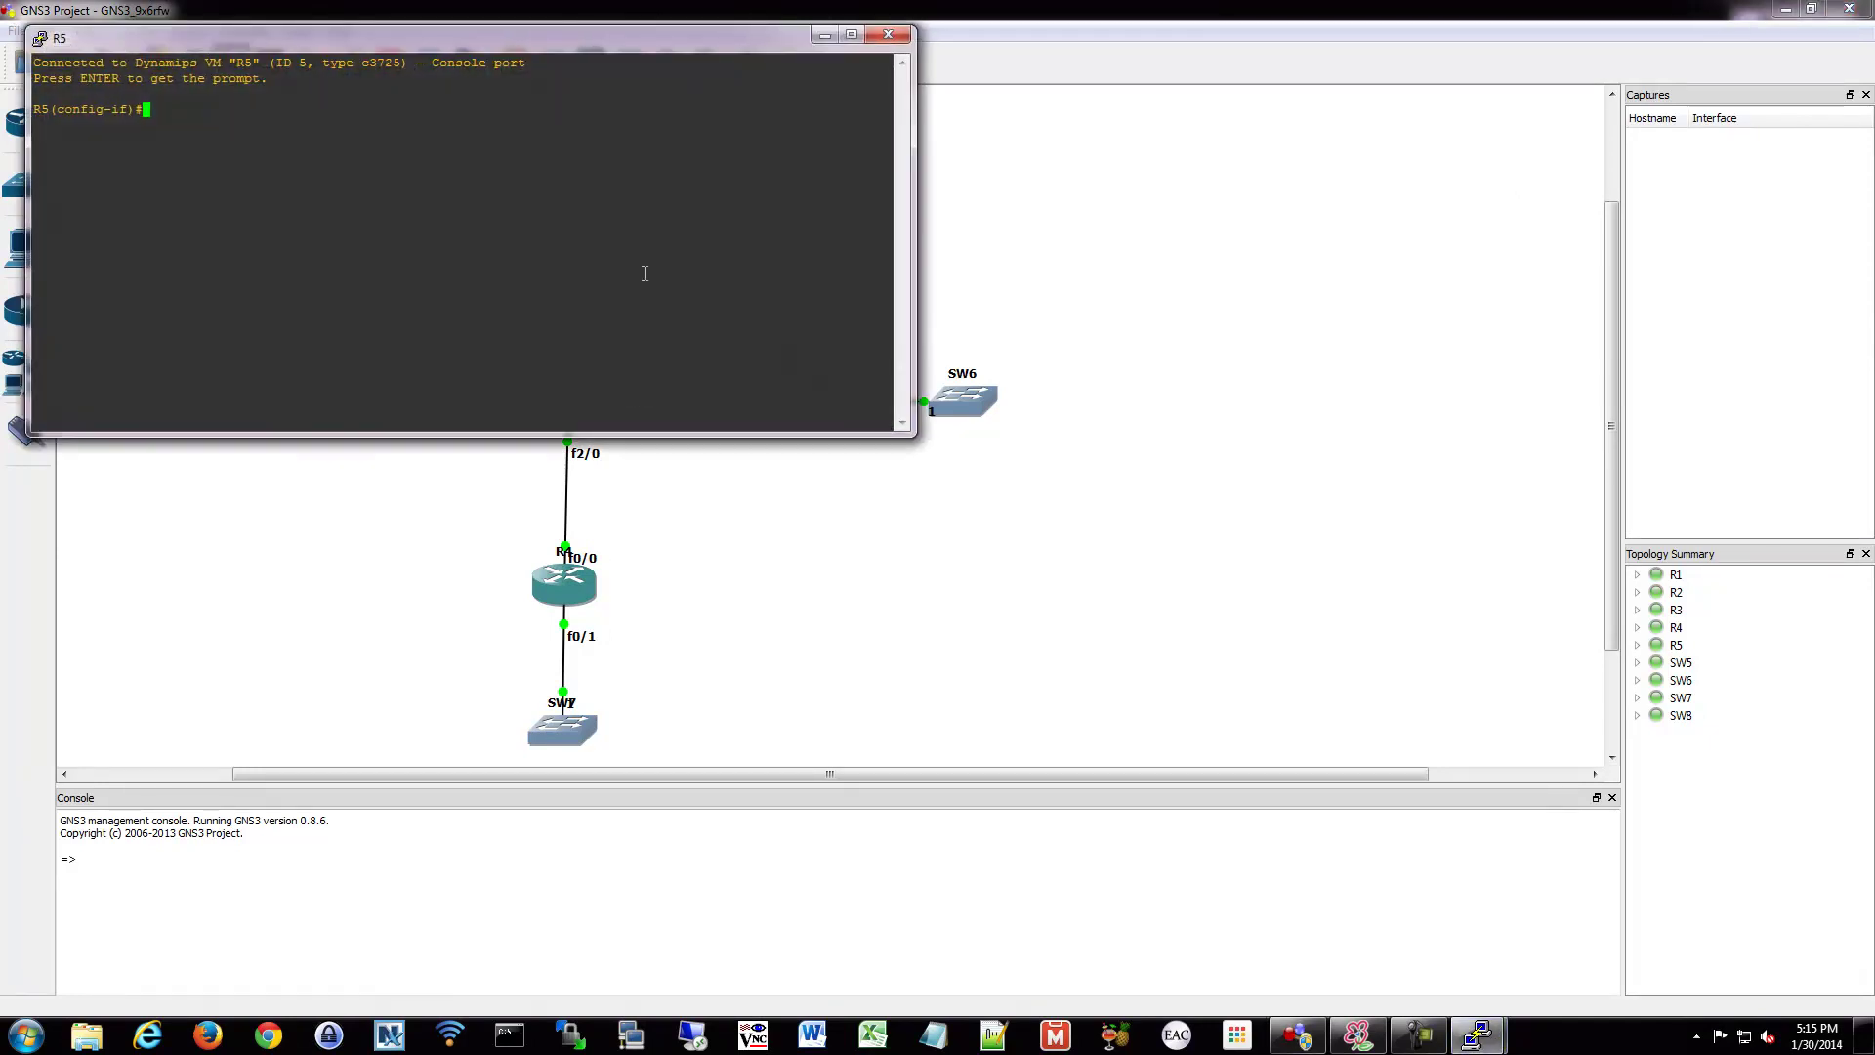
Give R5's fa0/0 address 10.0.0.14 255.255.255.252, enable it, and close R5's console.
type("no sh")
key("BackSpace")
key("BackSpace")
key("BackSpace")
key("BackSpace")
key("BackSpace")
type("int fa0/0")
key("Return")
left_click_drag(642, 37, 933, 465)
type("ip addres")
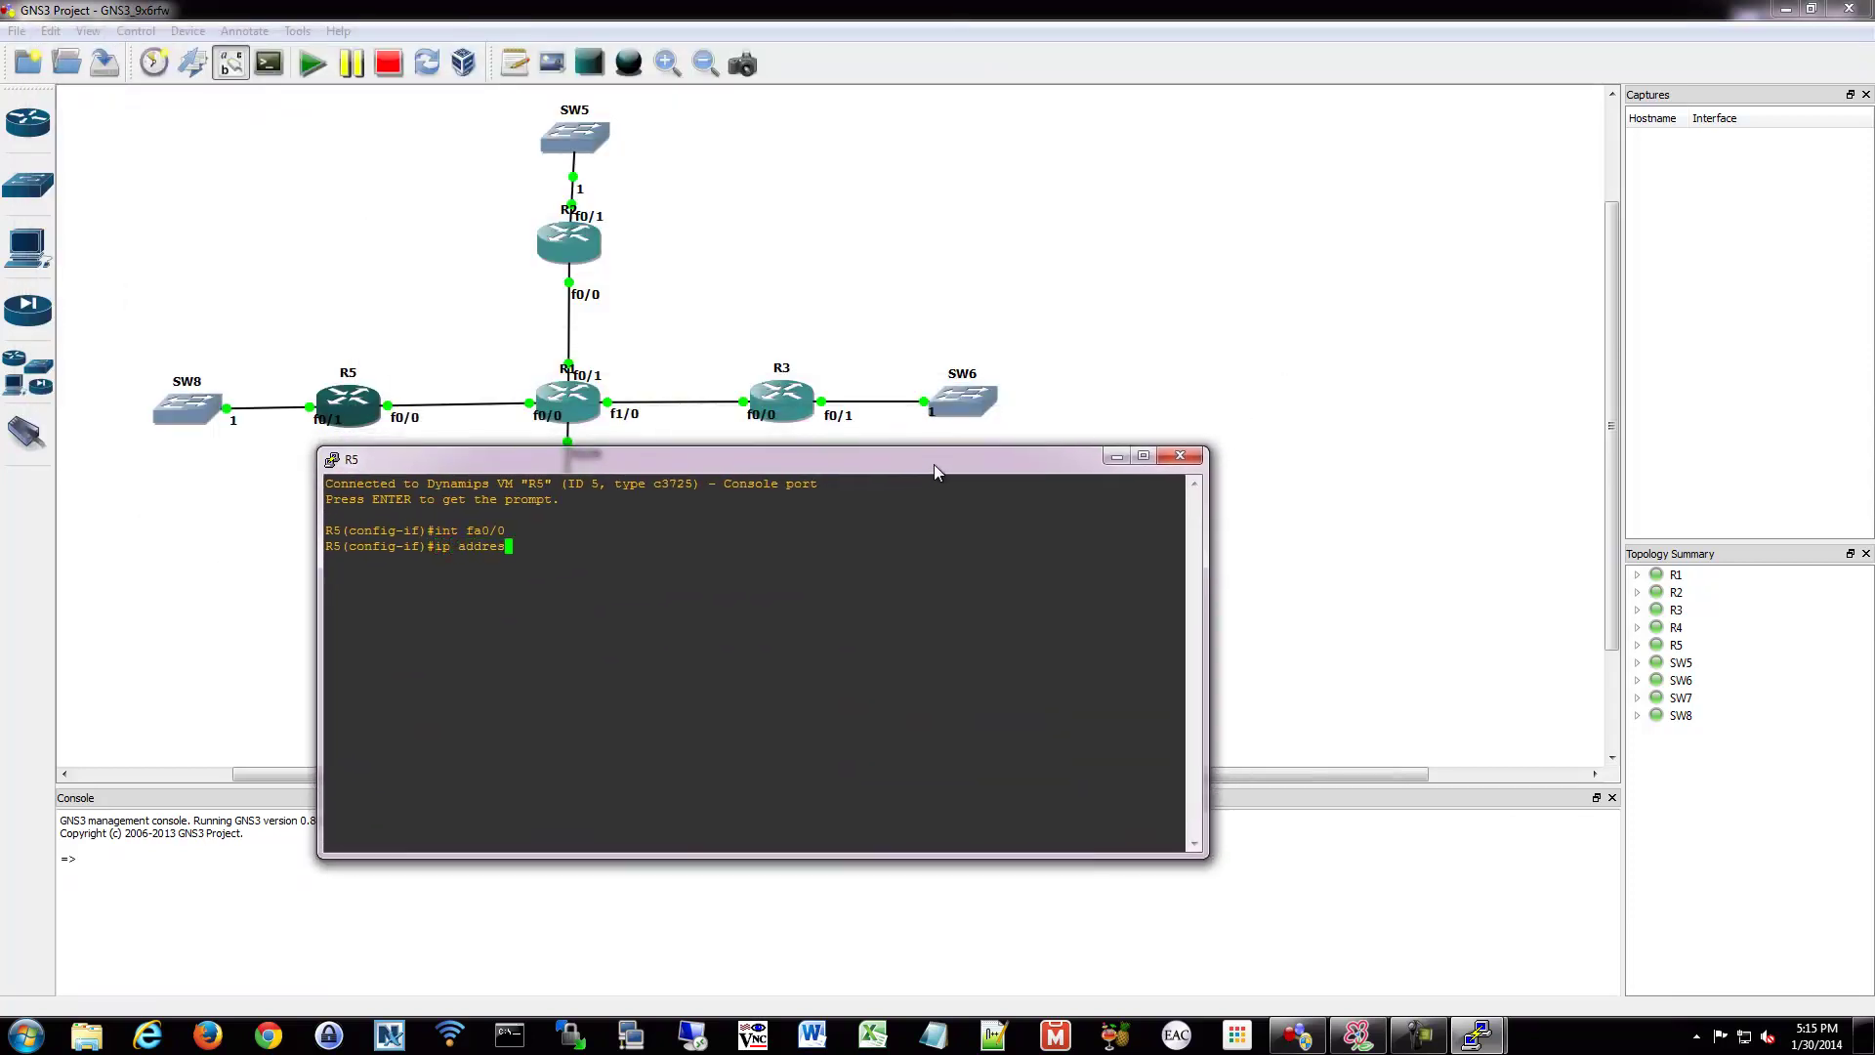
type("s 10.0.0.14 255.255.255.252")
key("Return")
type("no shut")
key("Return")
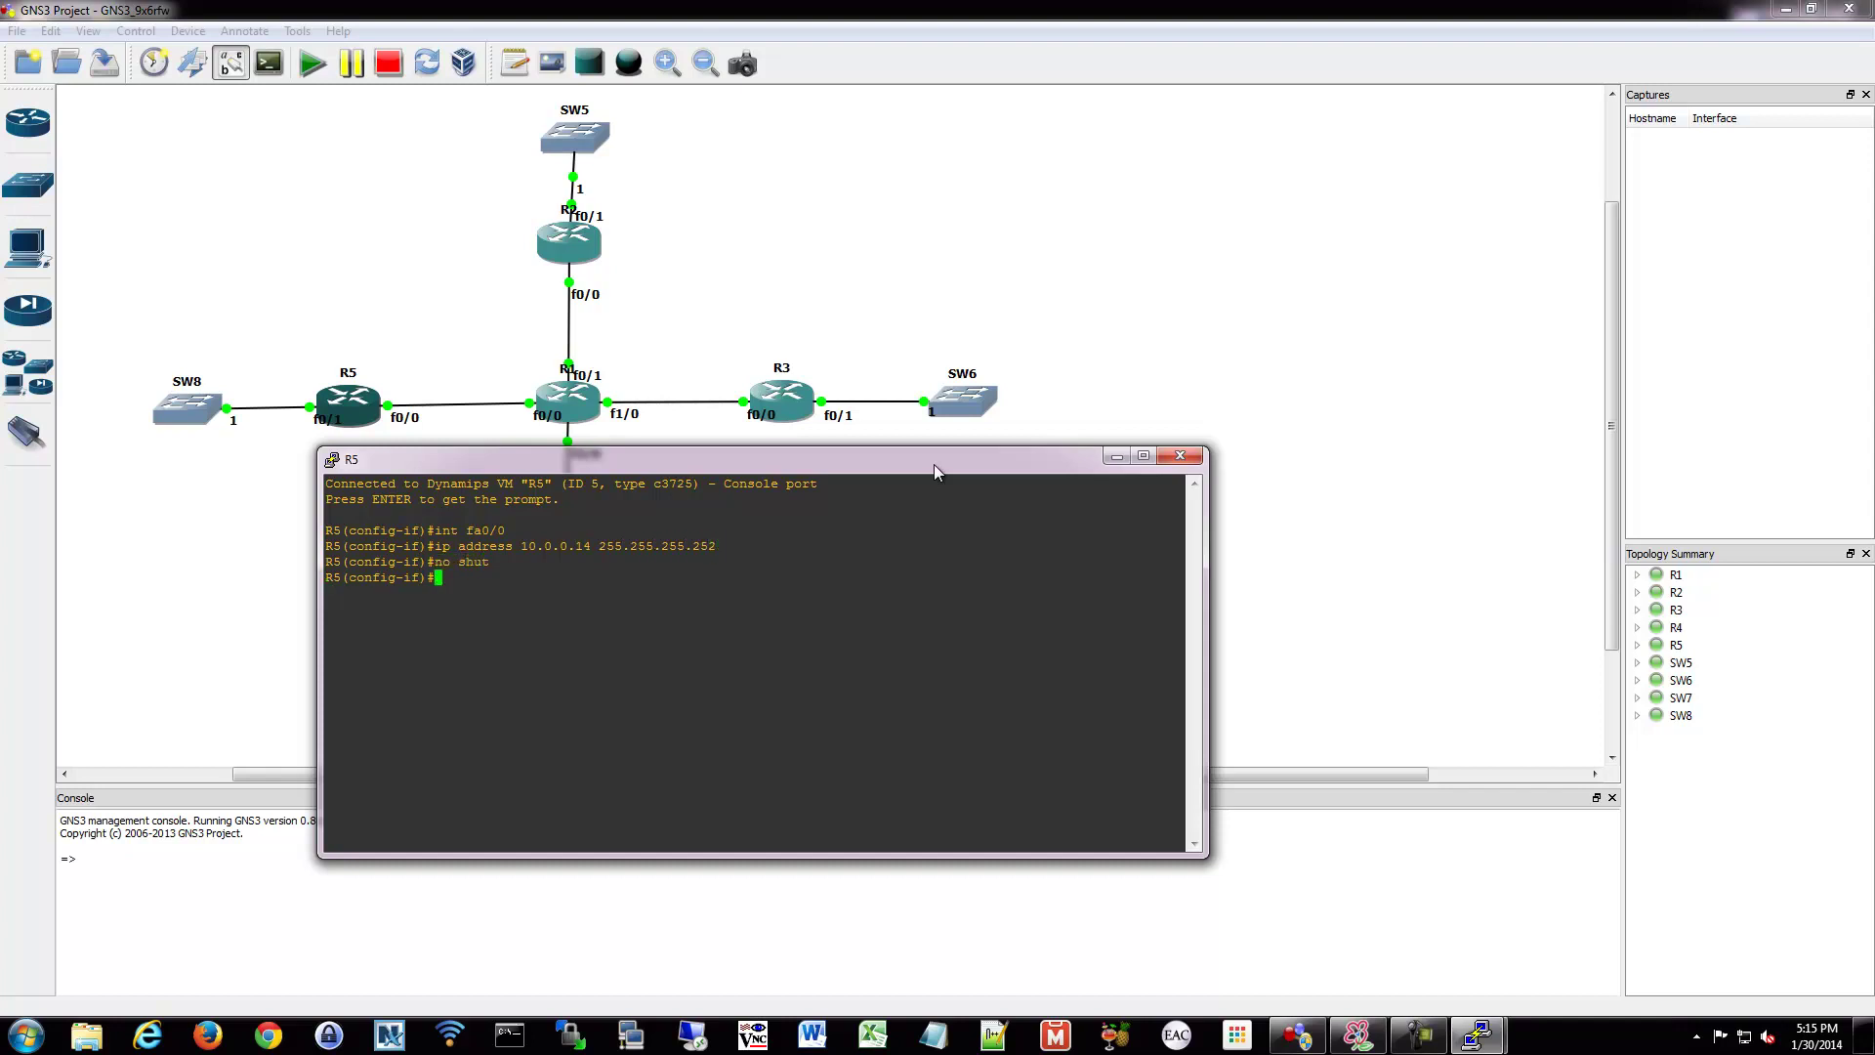
left_click(1181, 459)
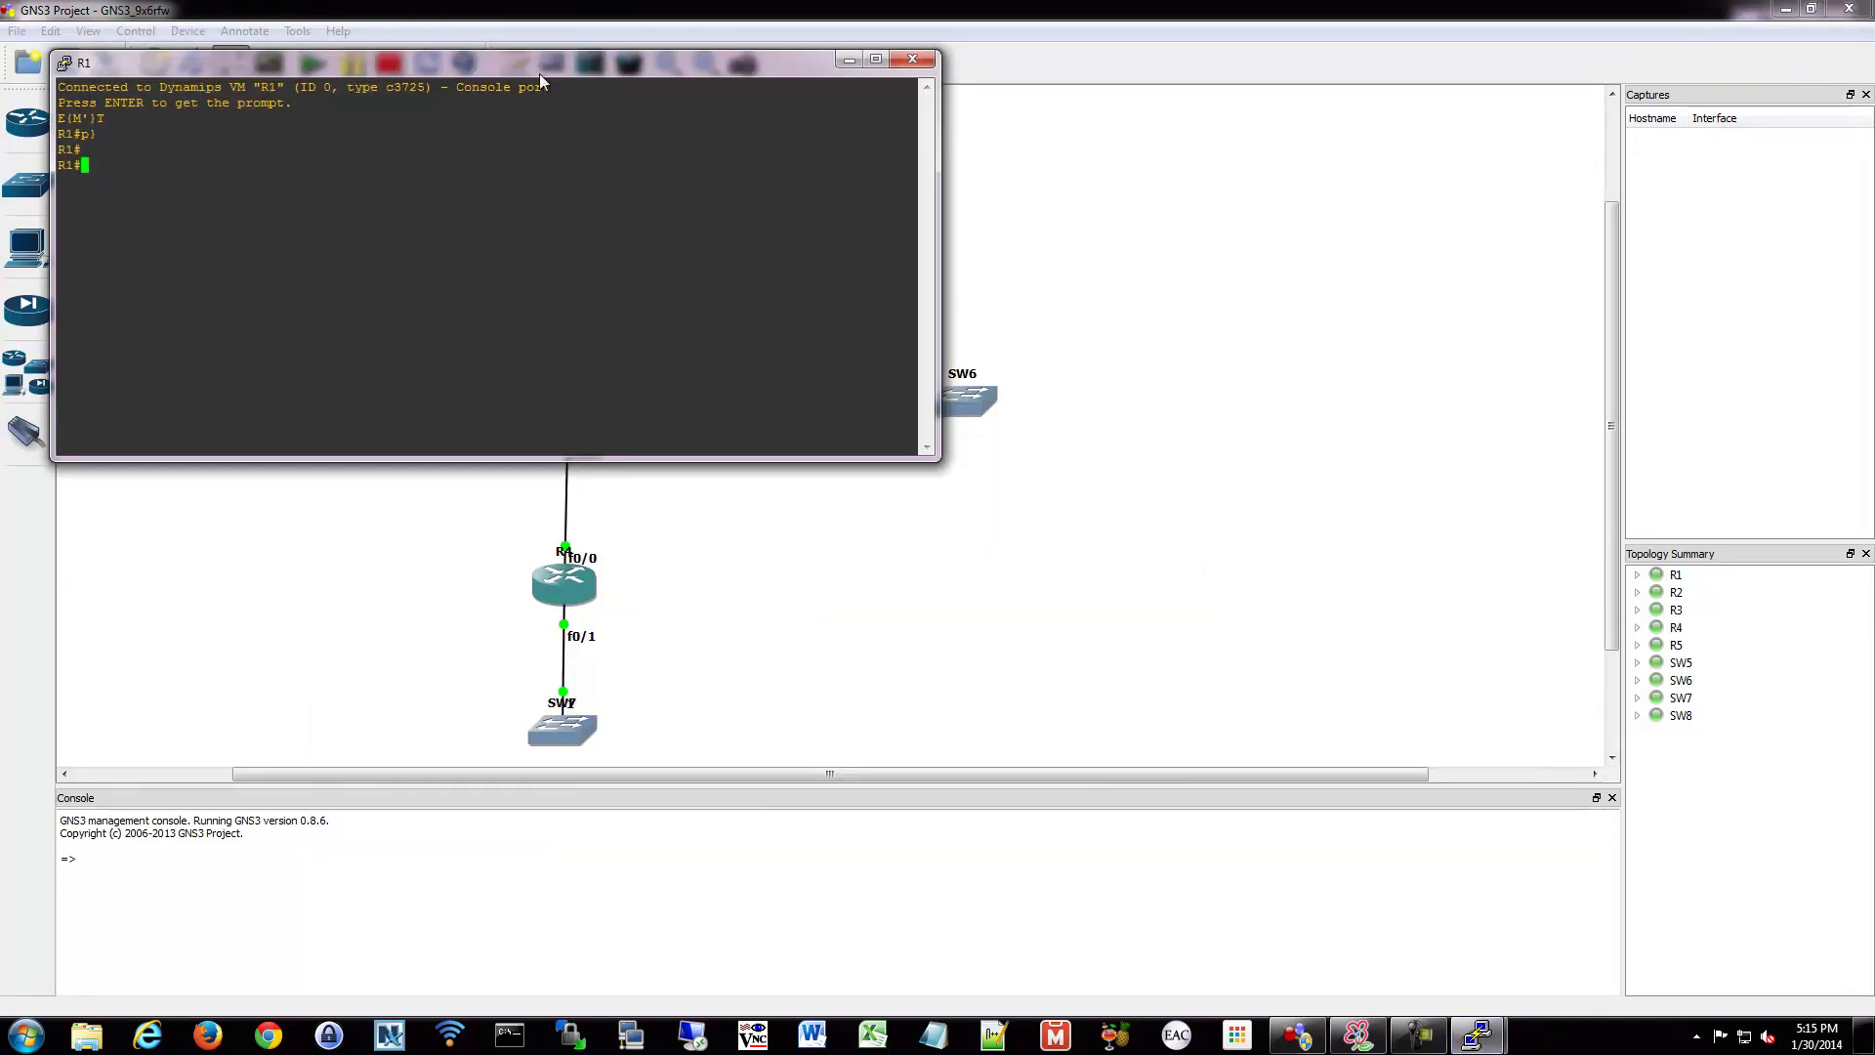
Run sh ip route on R1, showing four directly connected 10.0.0.0/30 subnets.
left_click_drag(535, 76, 1138, 330)
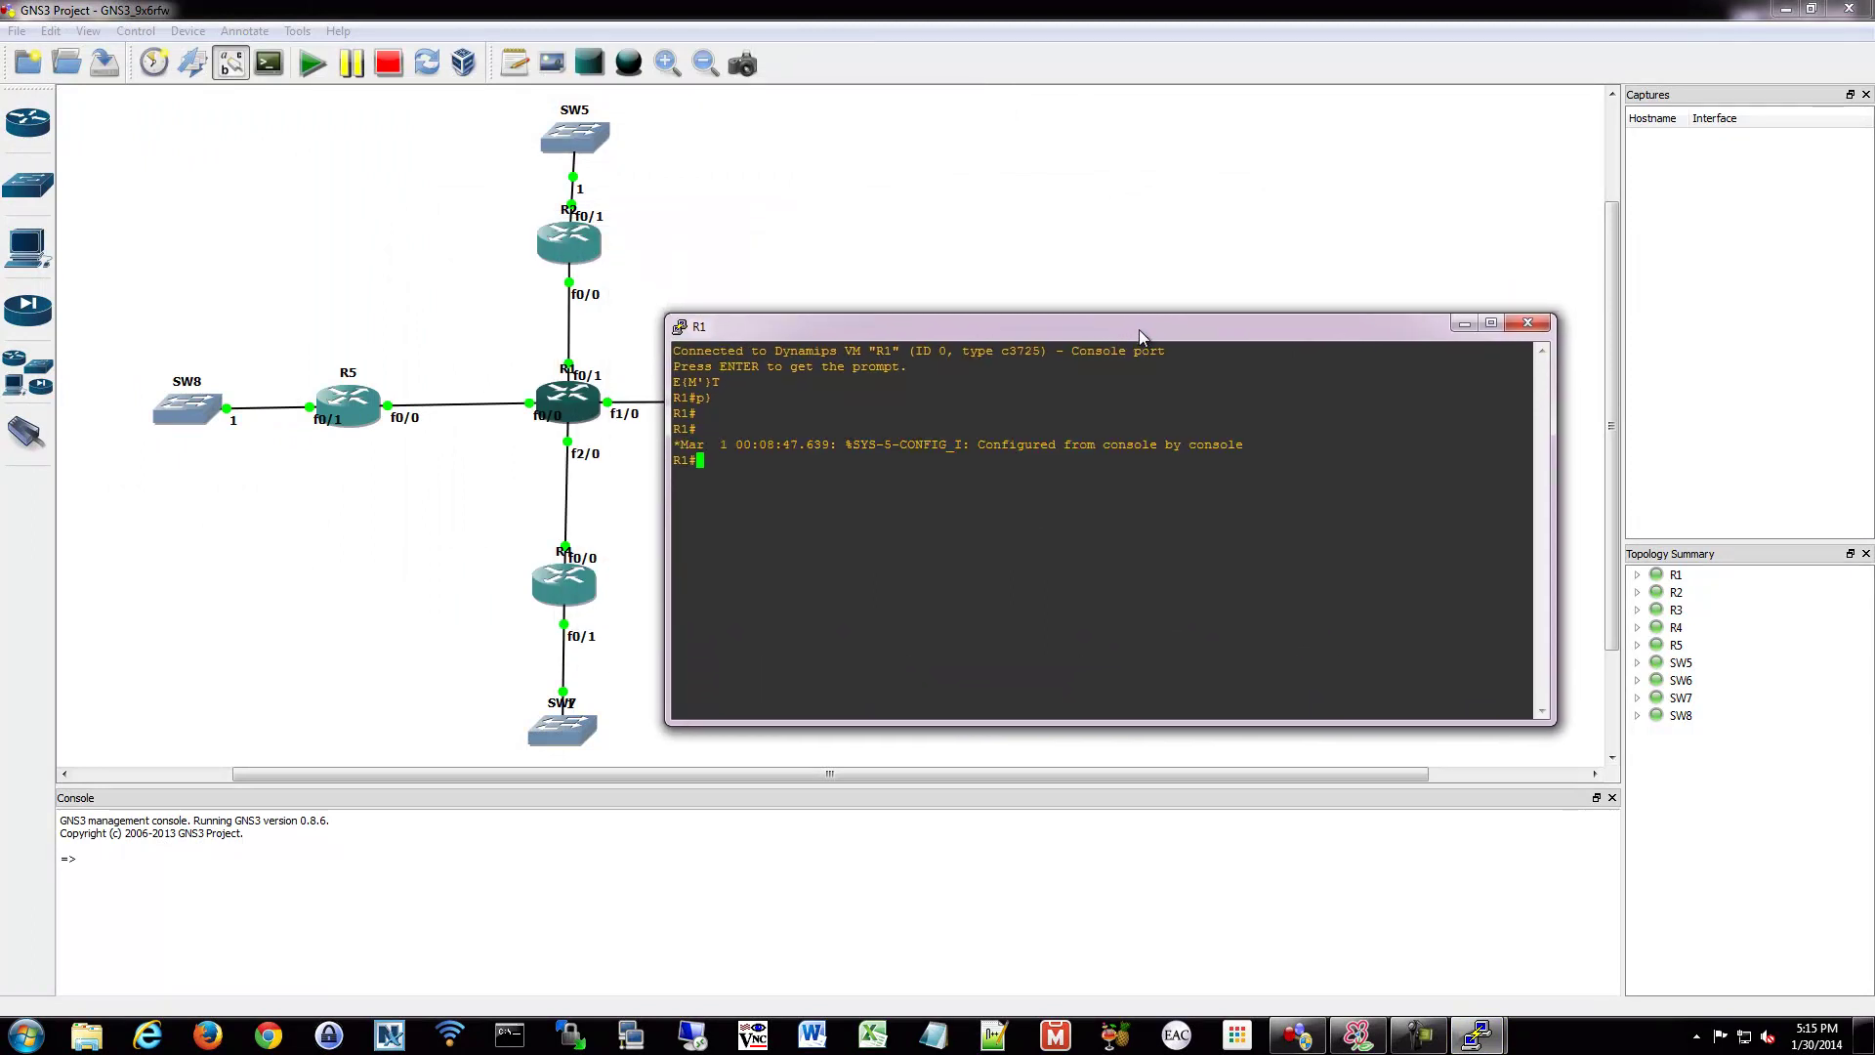
type("sh ip route")
key("Return")
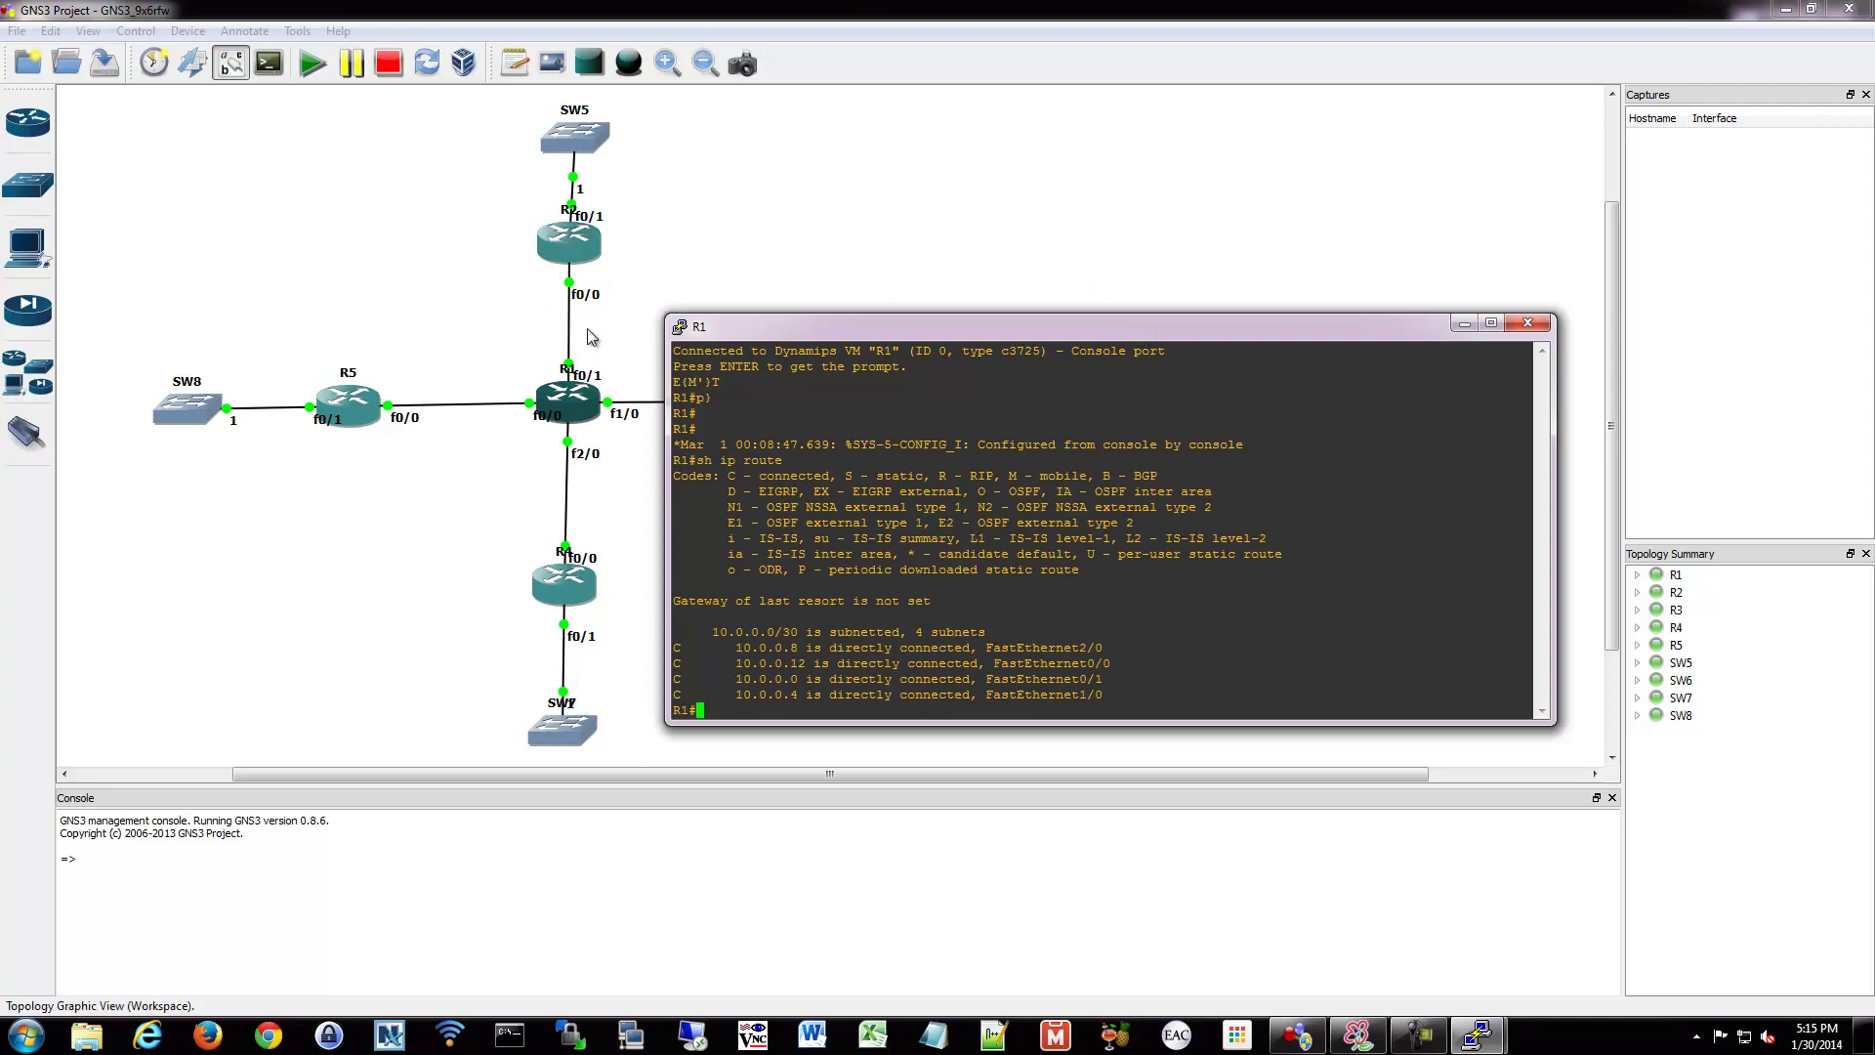
left_click_drag(824, 322, 874, 470)
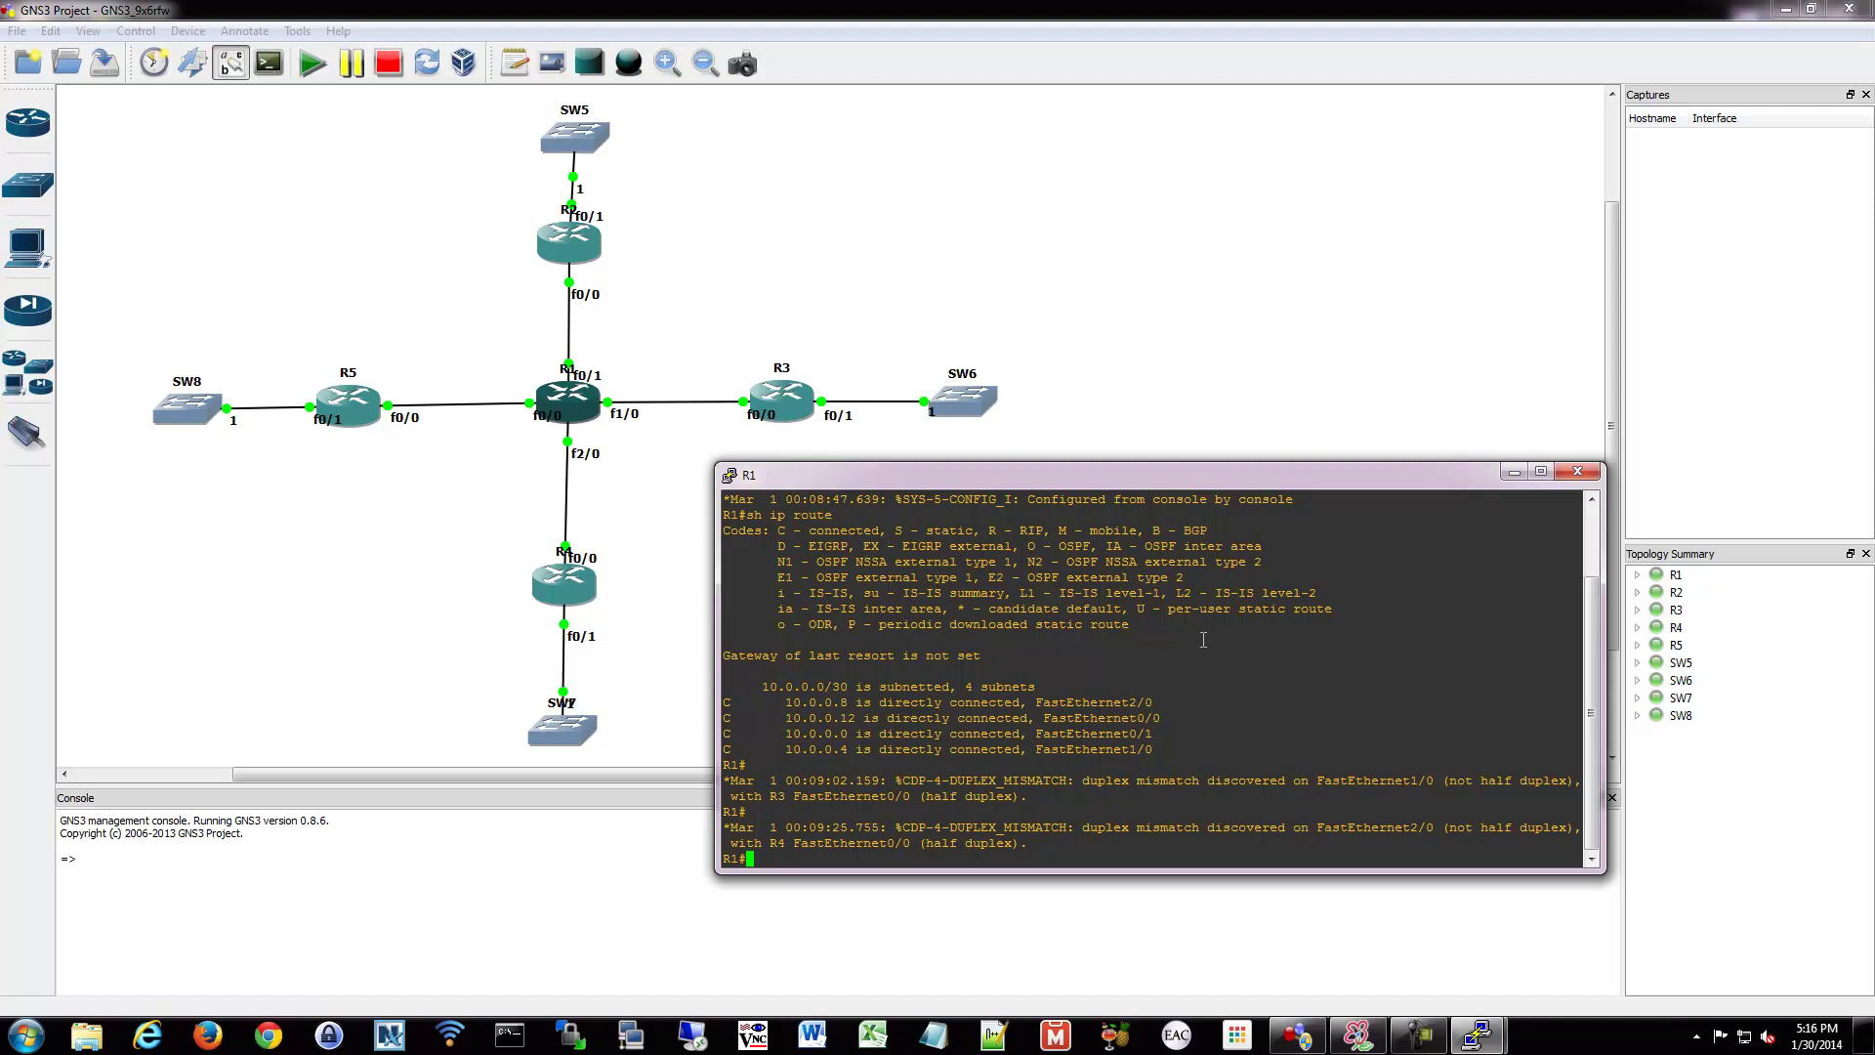
key("Return")
key("Return")
key("Return")
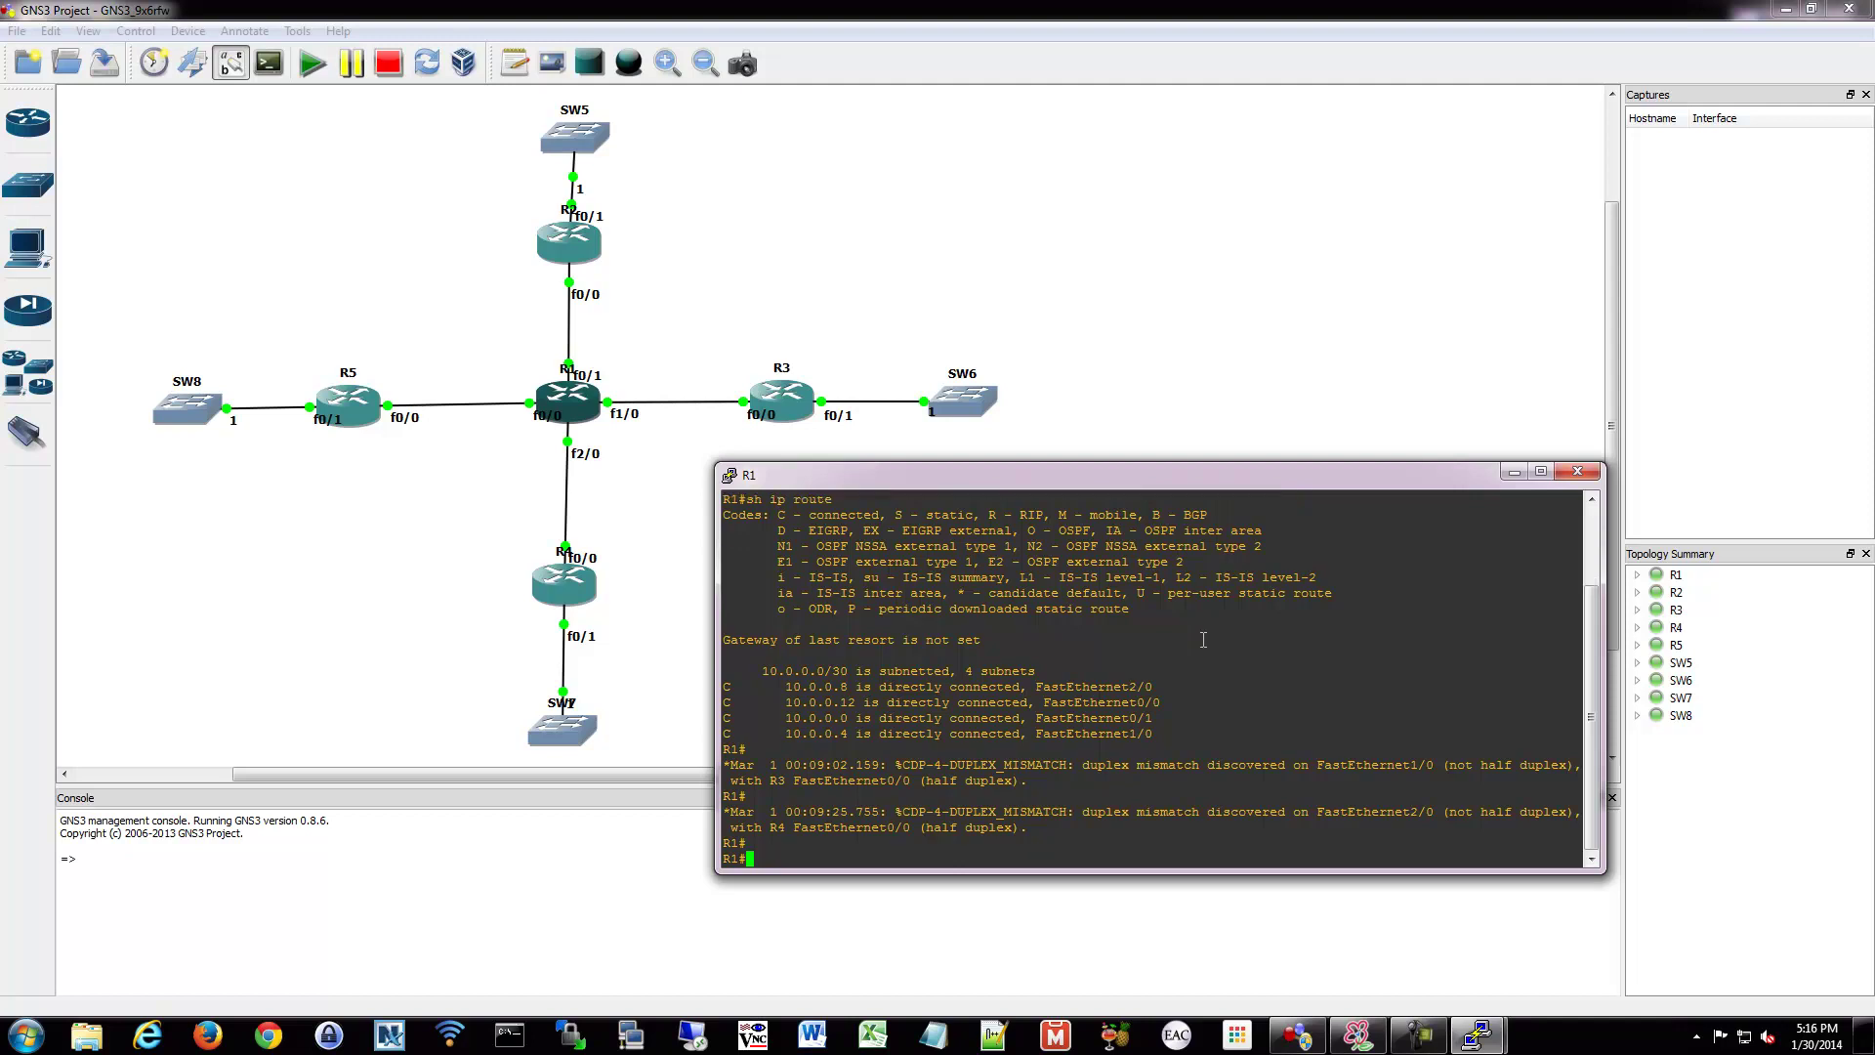
Open R3's console, leave configuration mode with end, and display its routing table.
left_click(1207, 330)
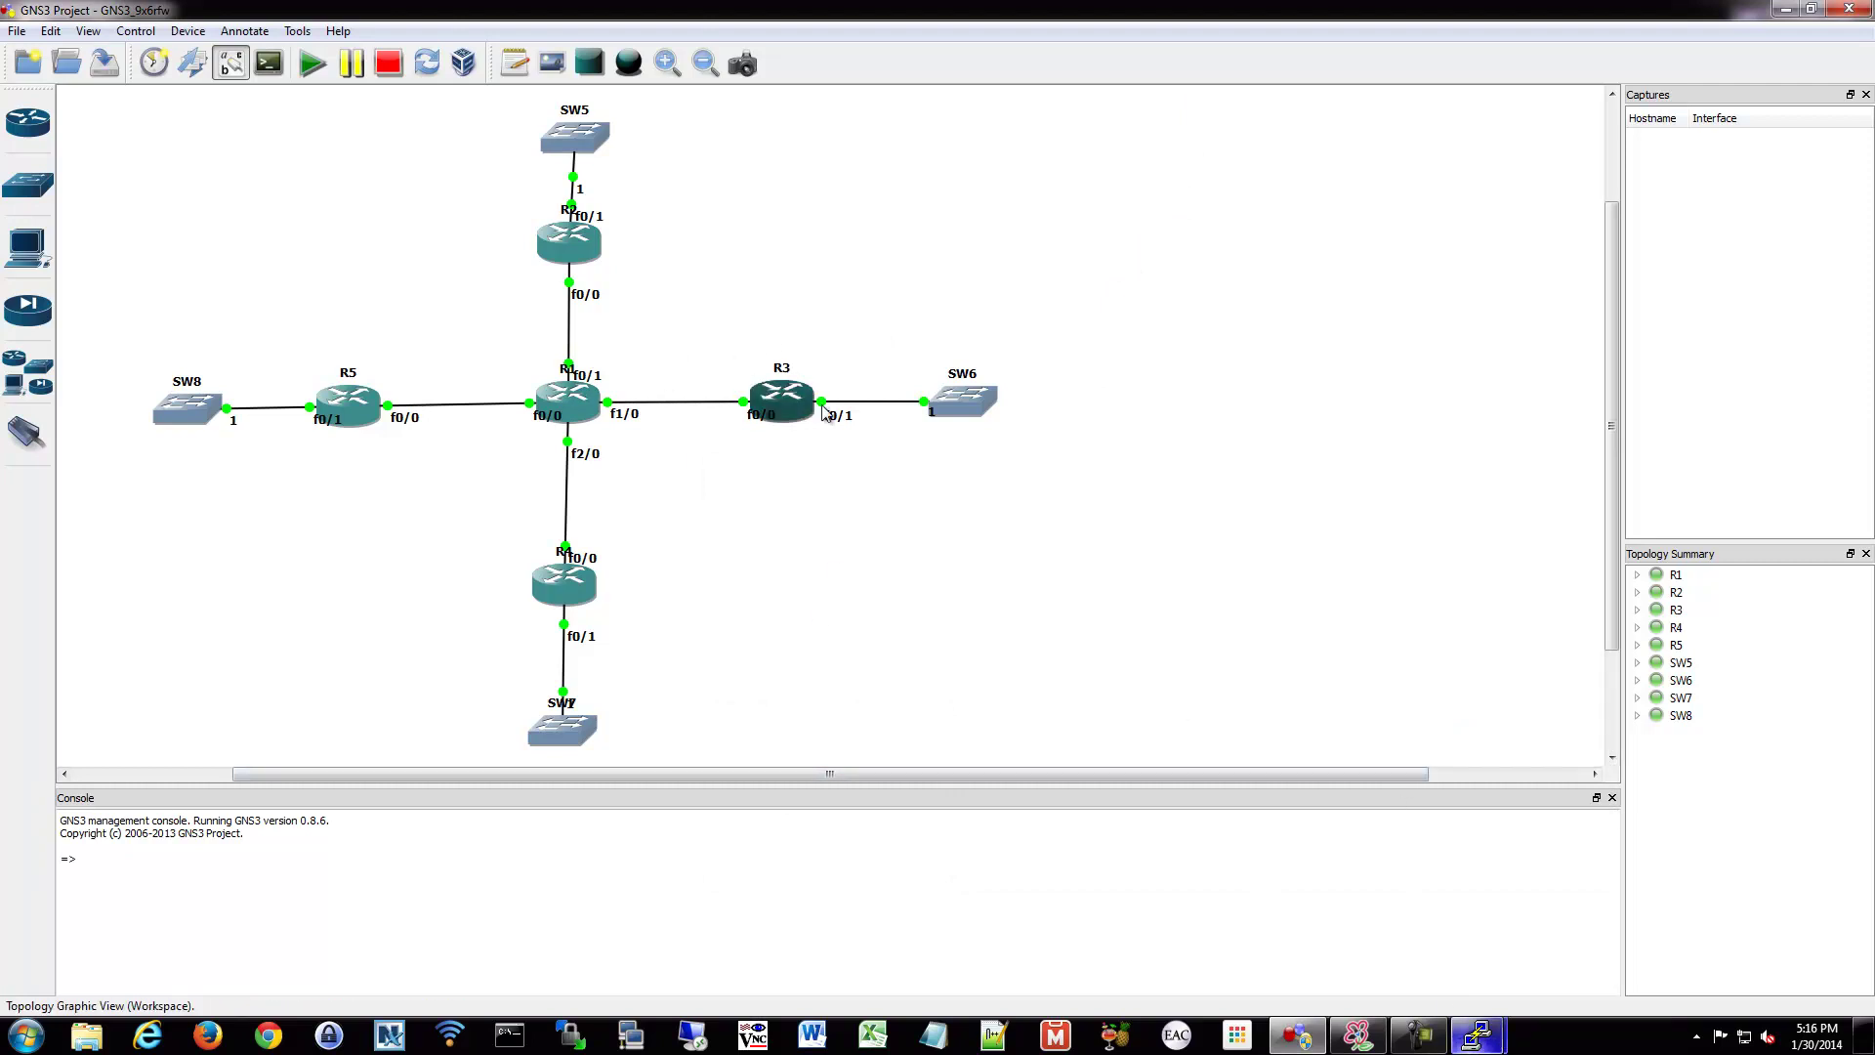
double_click(773, 403)
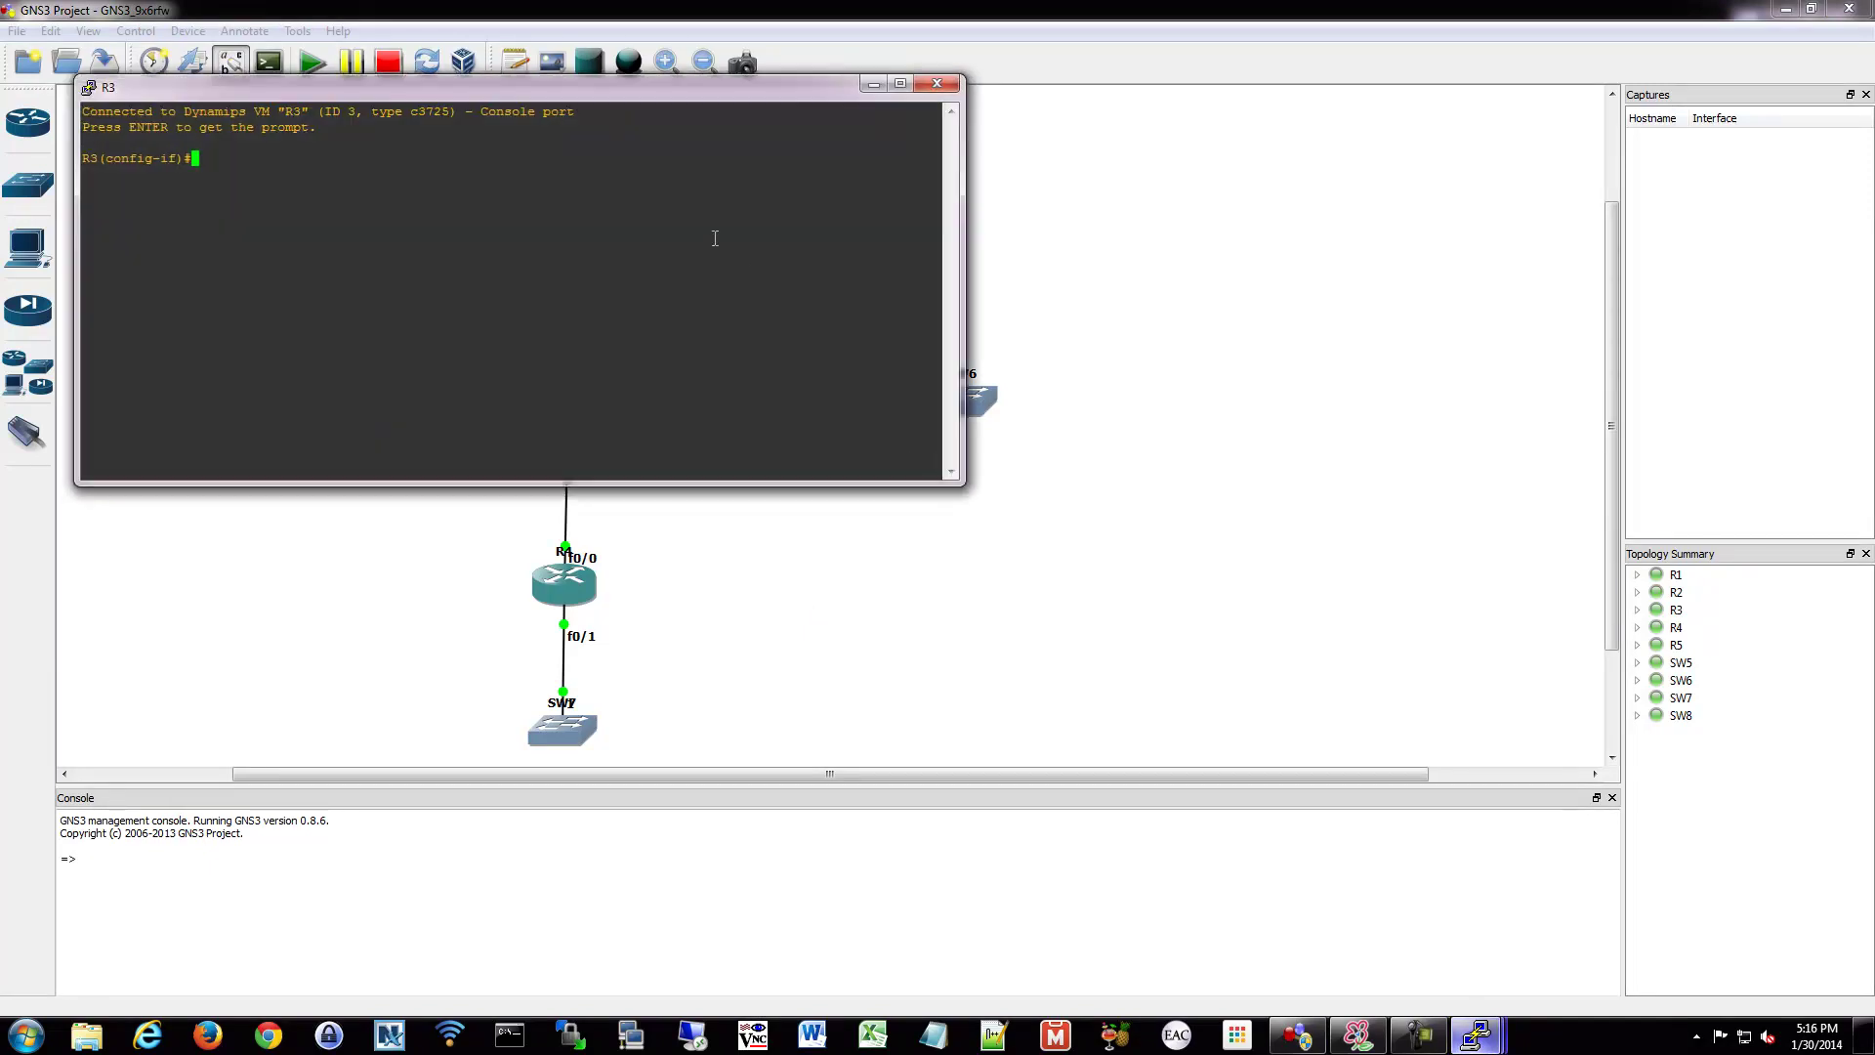
type("sh ip route")
key("Return")
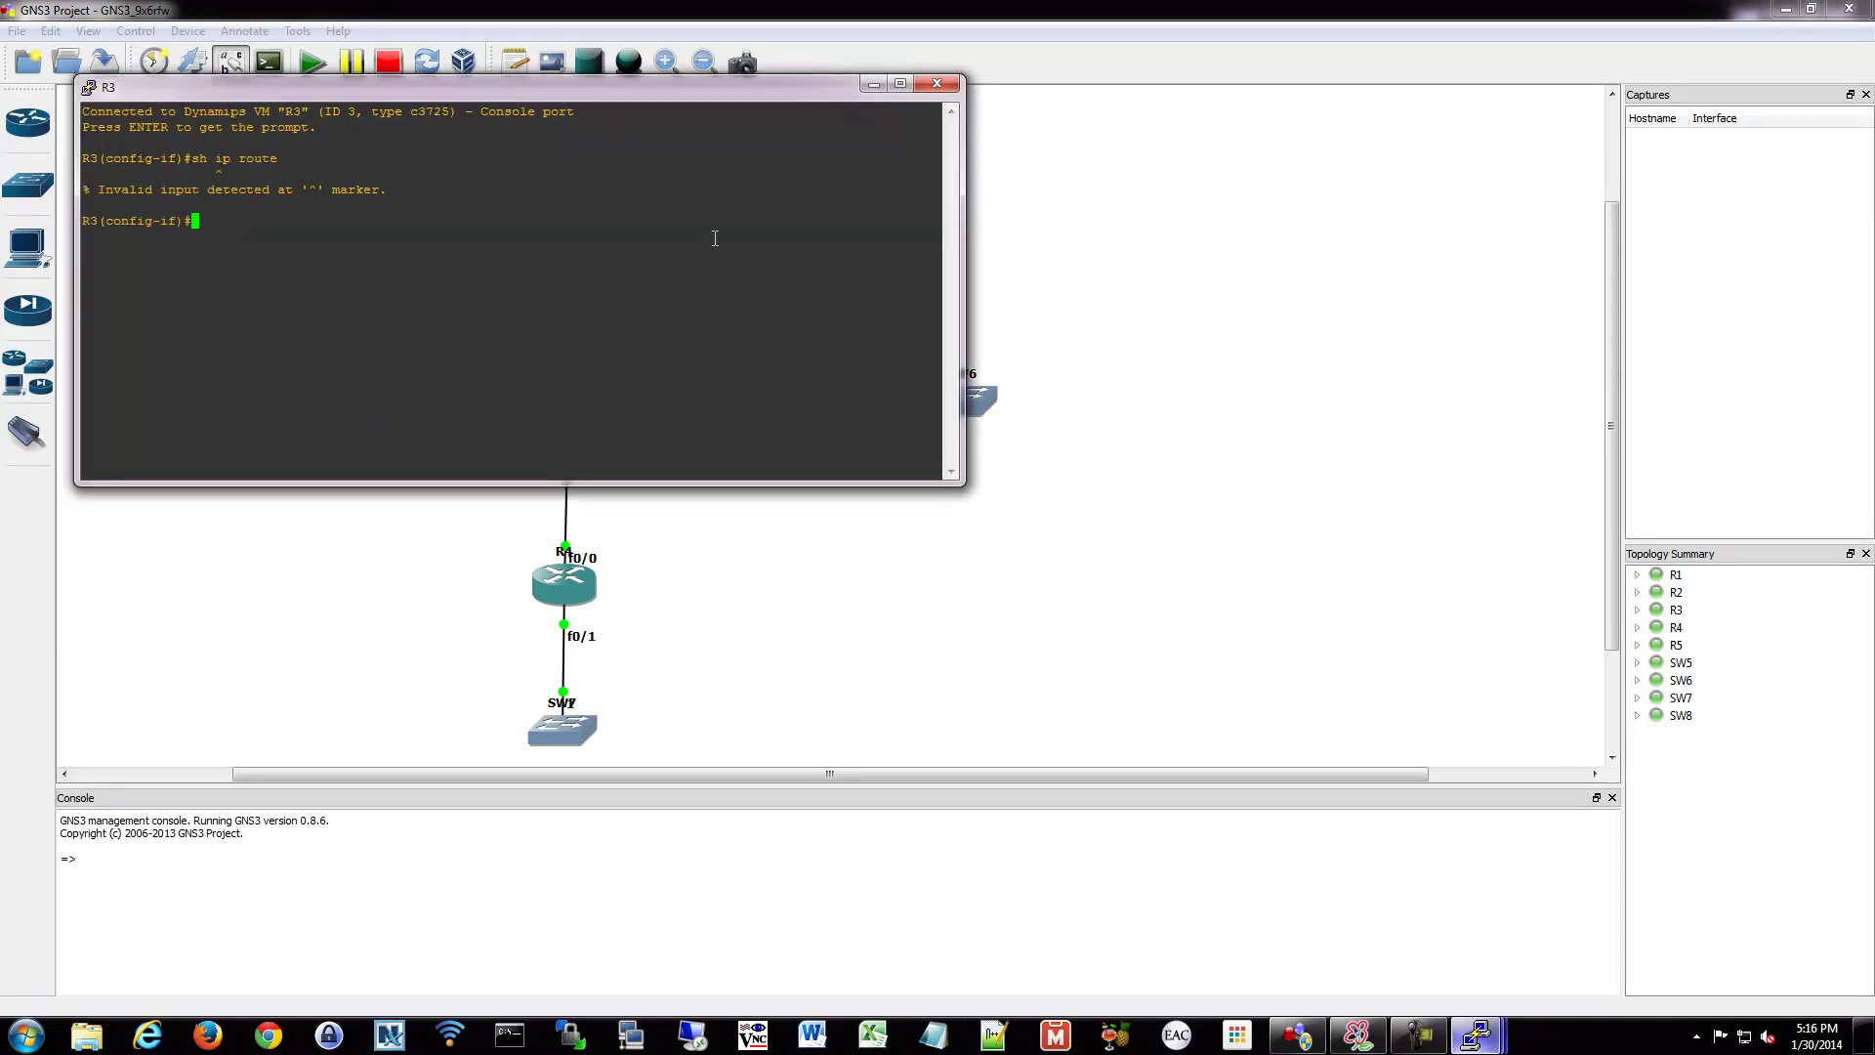
type("end")
key("Return")
type("sh ip route")
key("Return")
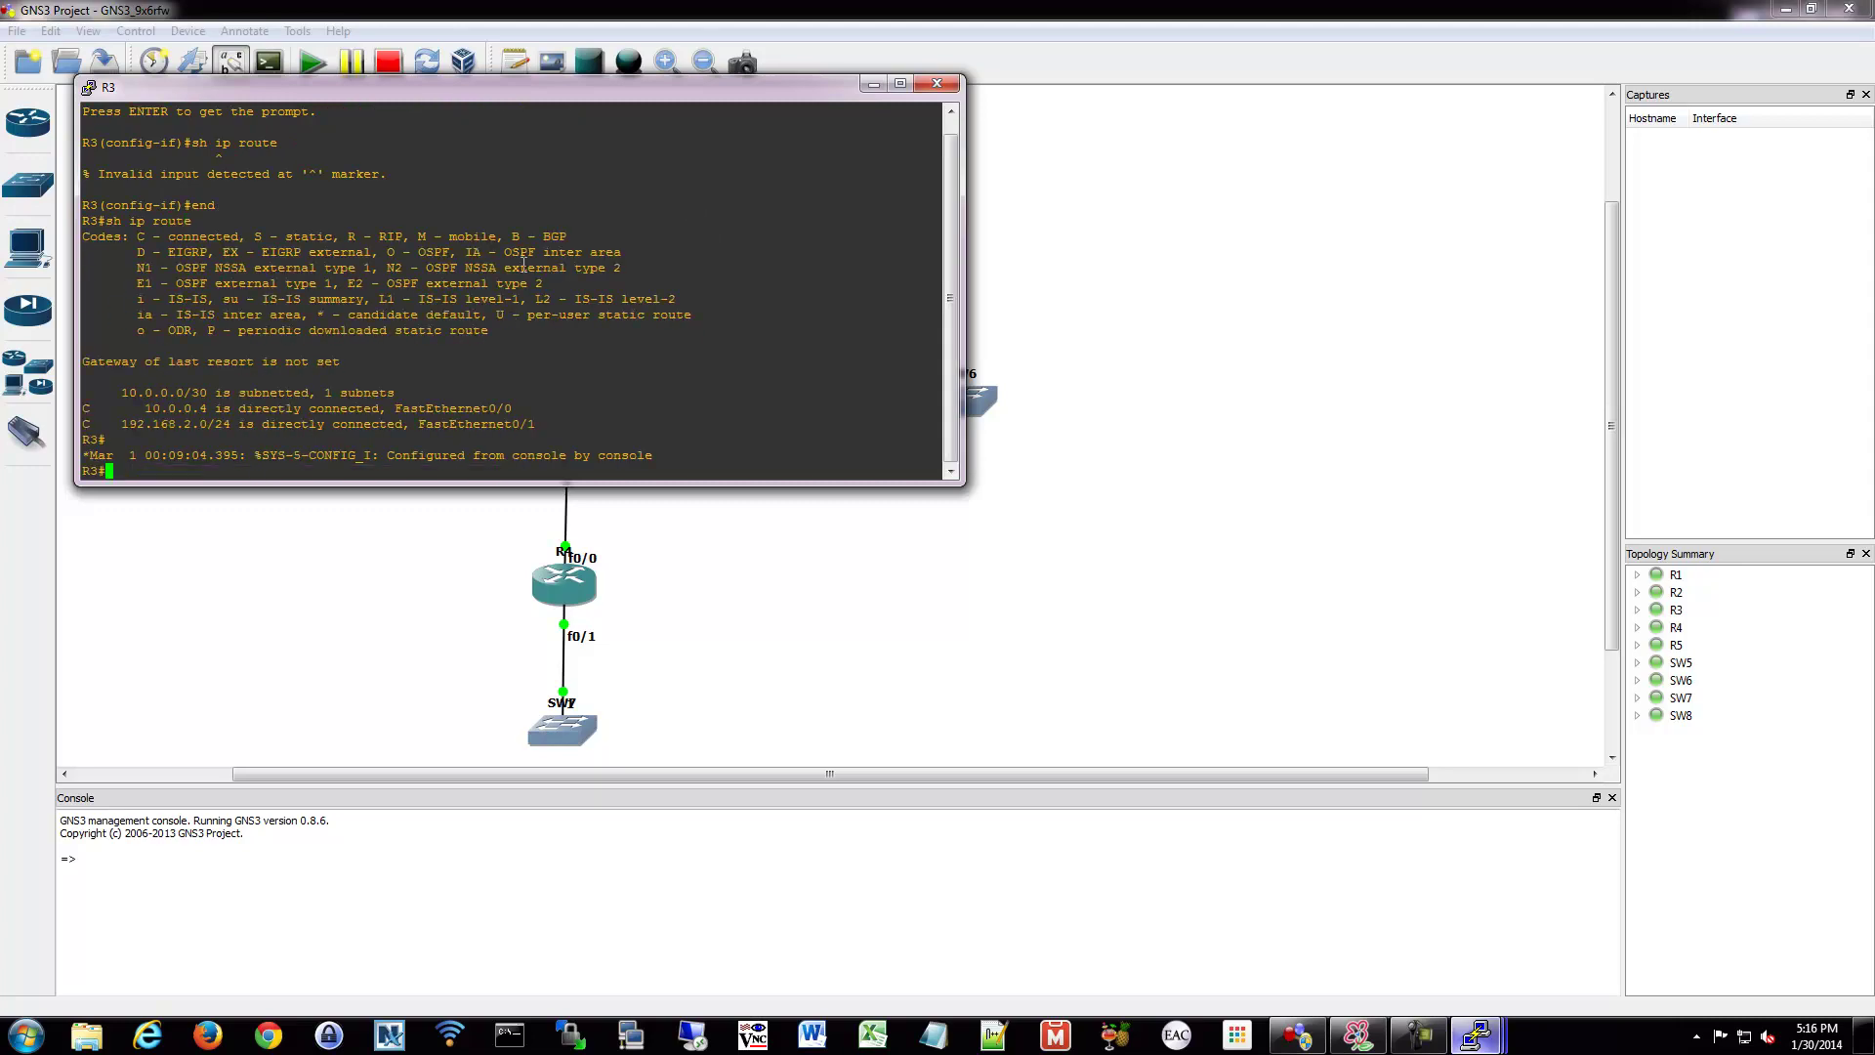
Review R3's connected 10.0.0.4/30 and 192.168.2.0/24 routes, close its console, and bring back R1's terminal.
left_click_drag(500, 85, 1086, 485)
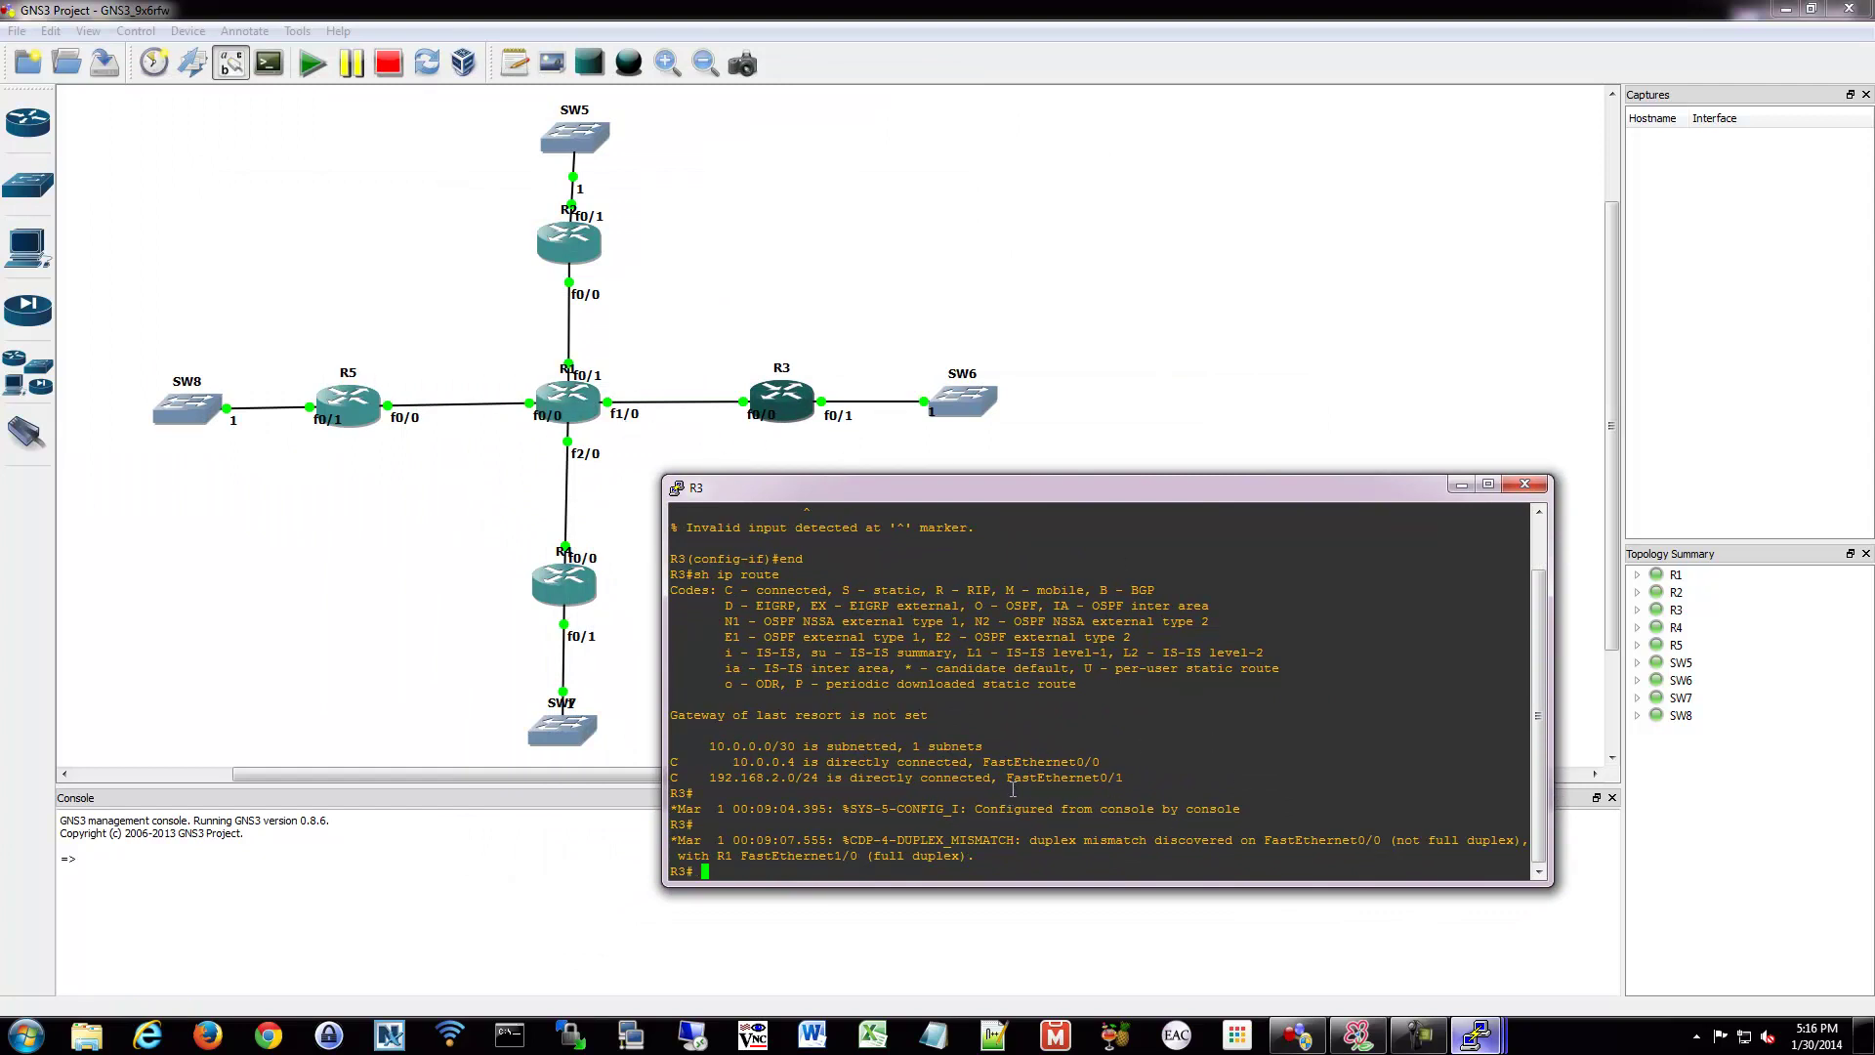
key("Return")
key("Return")
key("Return")
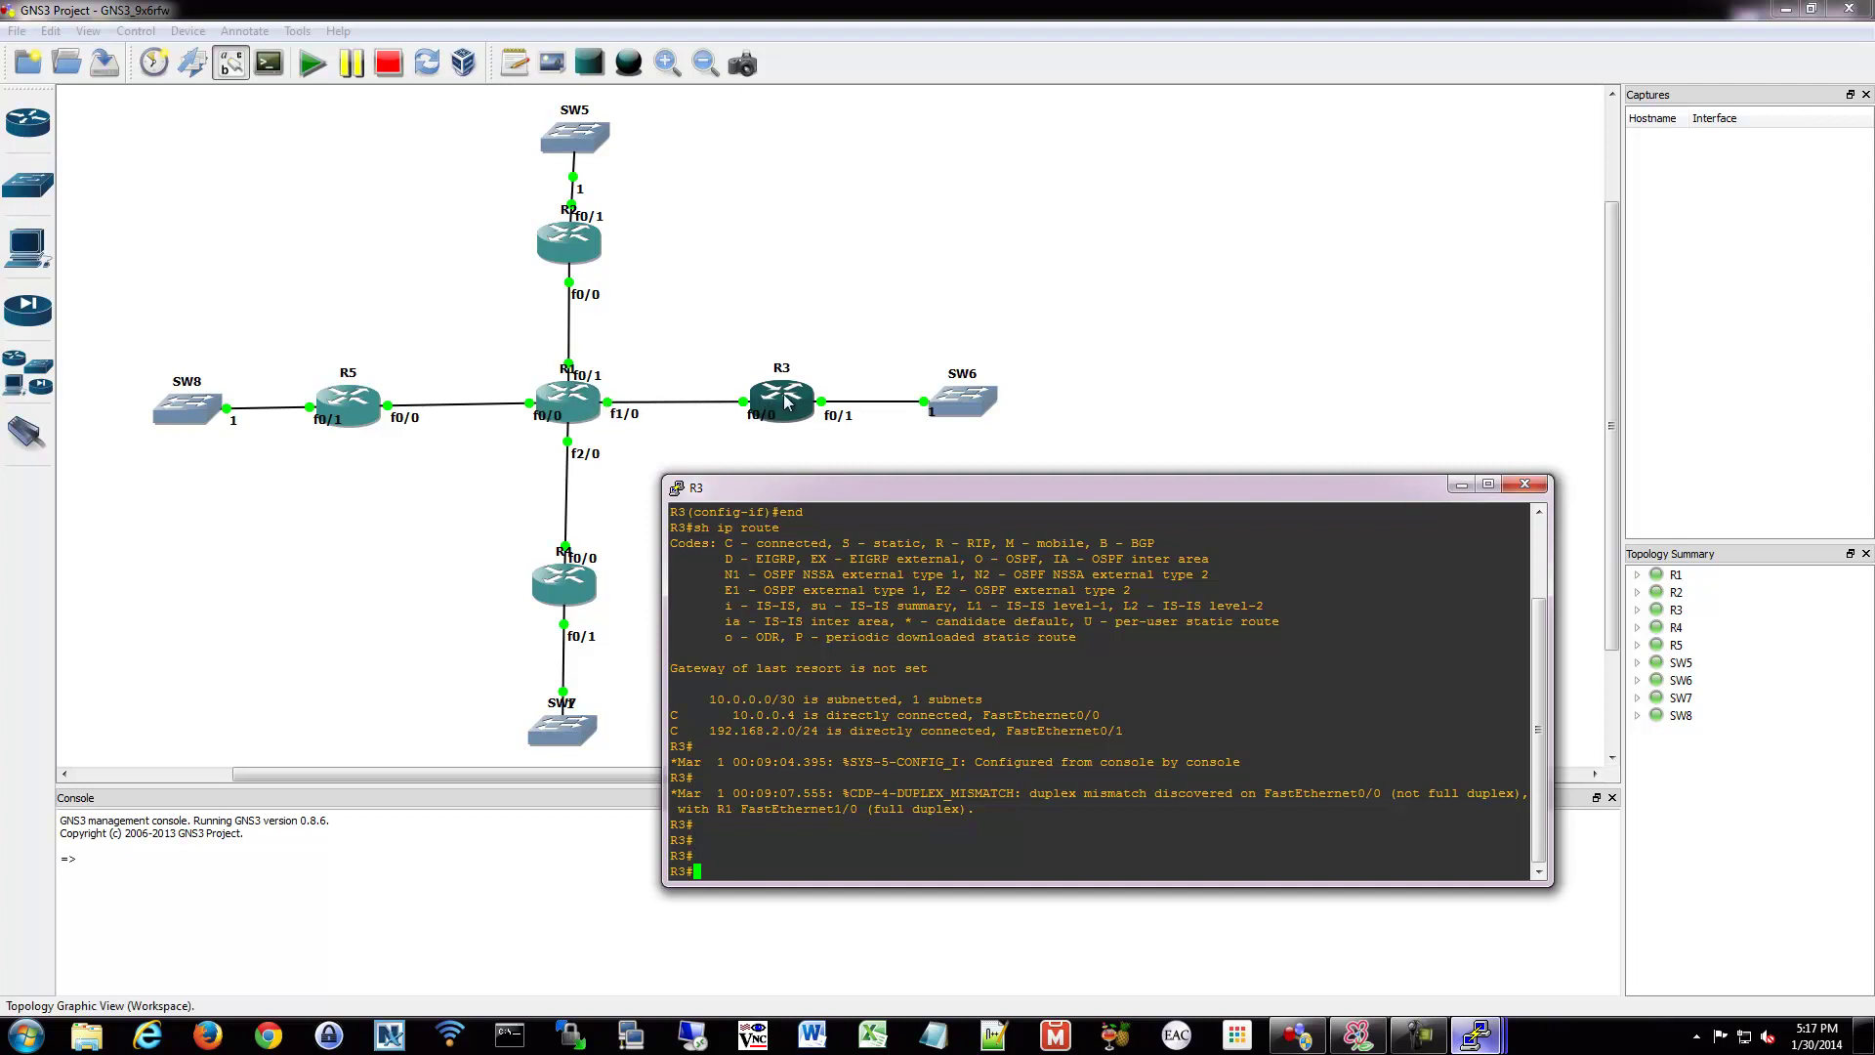
left_click(1524, 484)
left_click(1477, 1034)
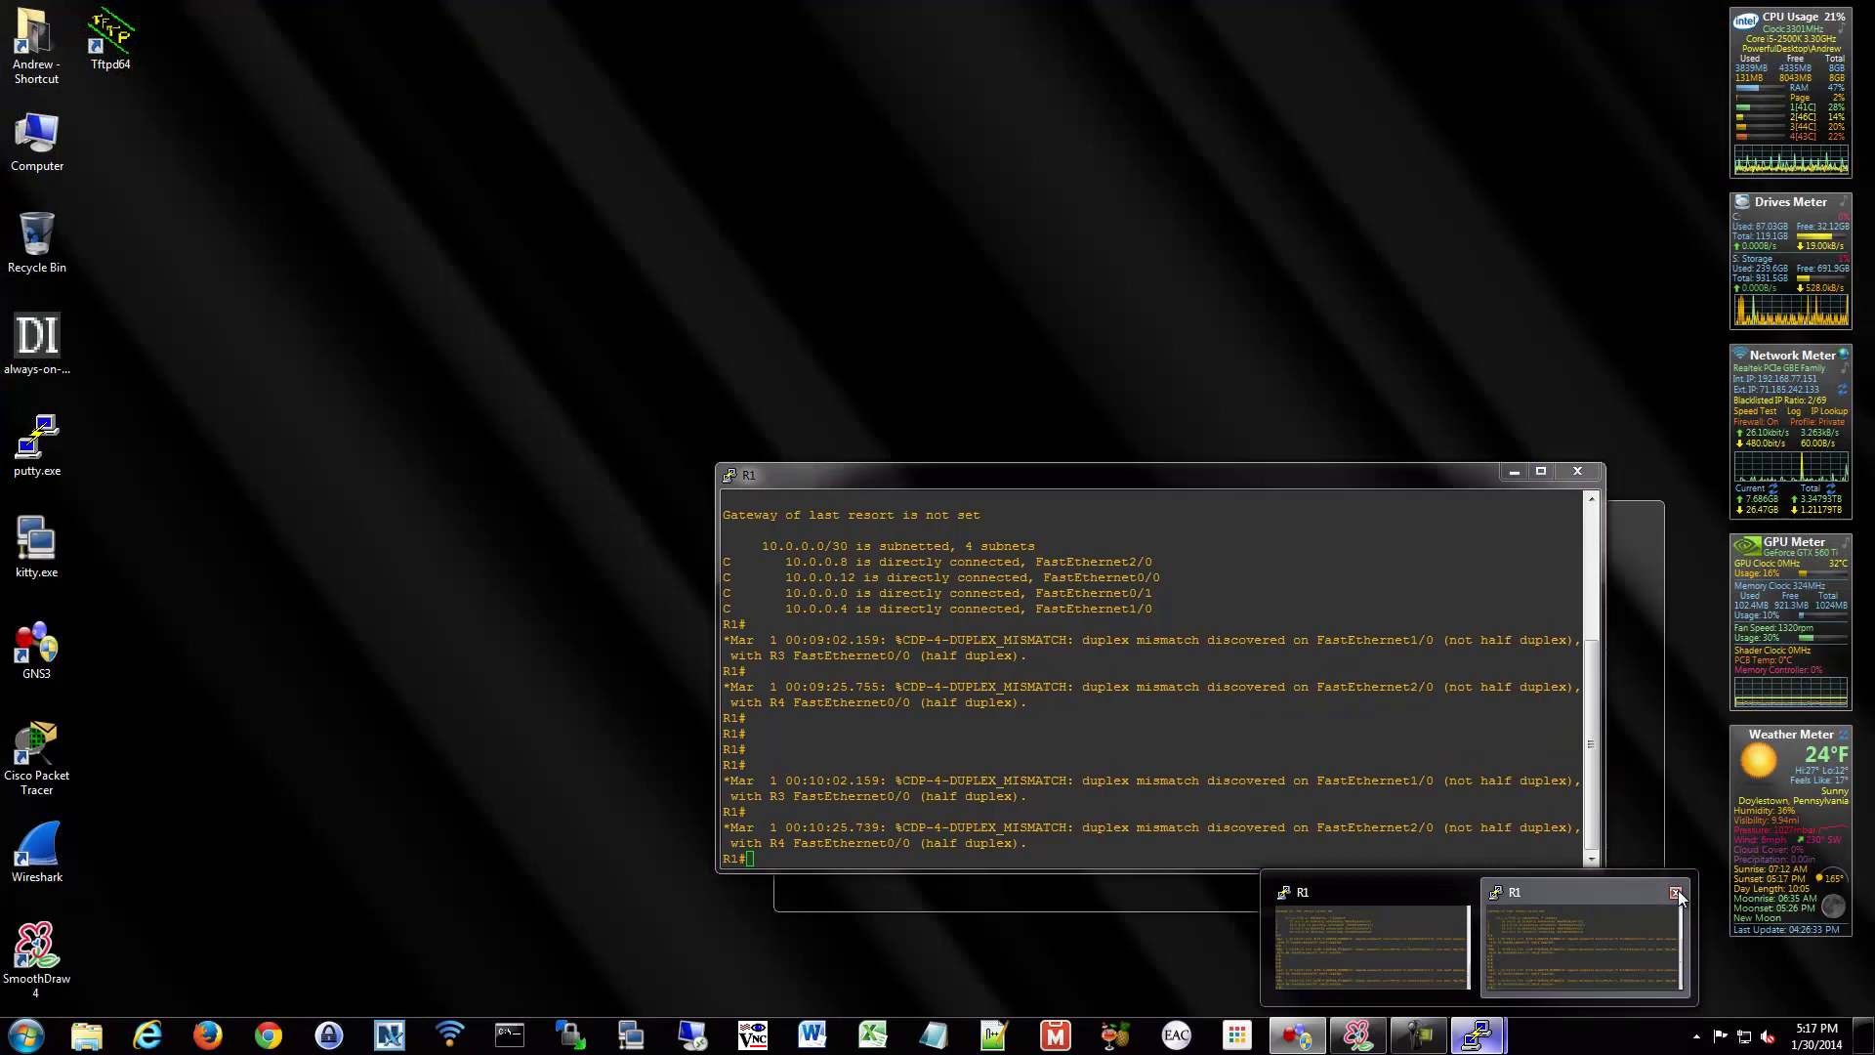
Close the duplicate R1 console, enter conf t, and route 192.168.1.0/24 via fa0/1 10.0.0.2.
left_click(1676, 892)
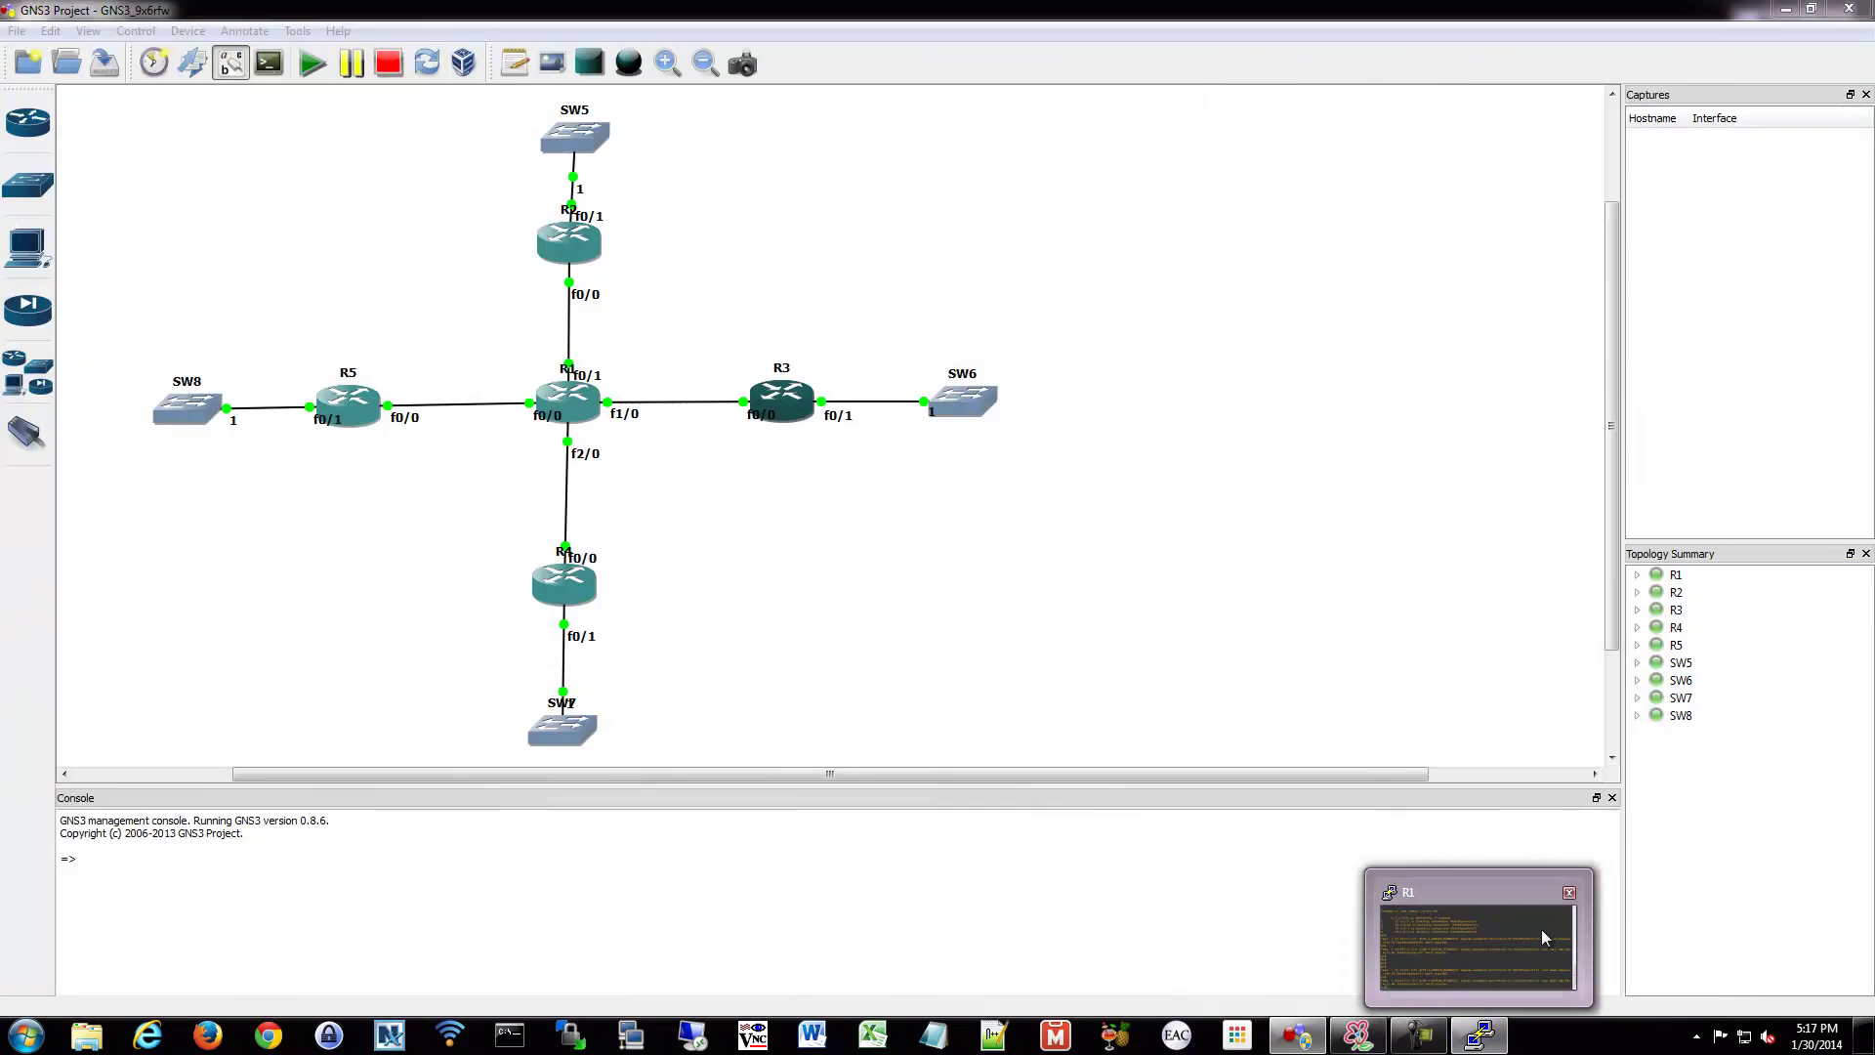
left_click(1539, 928)
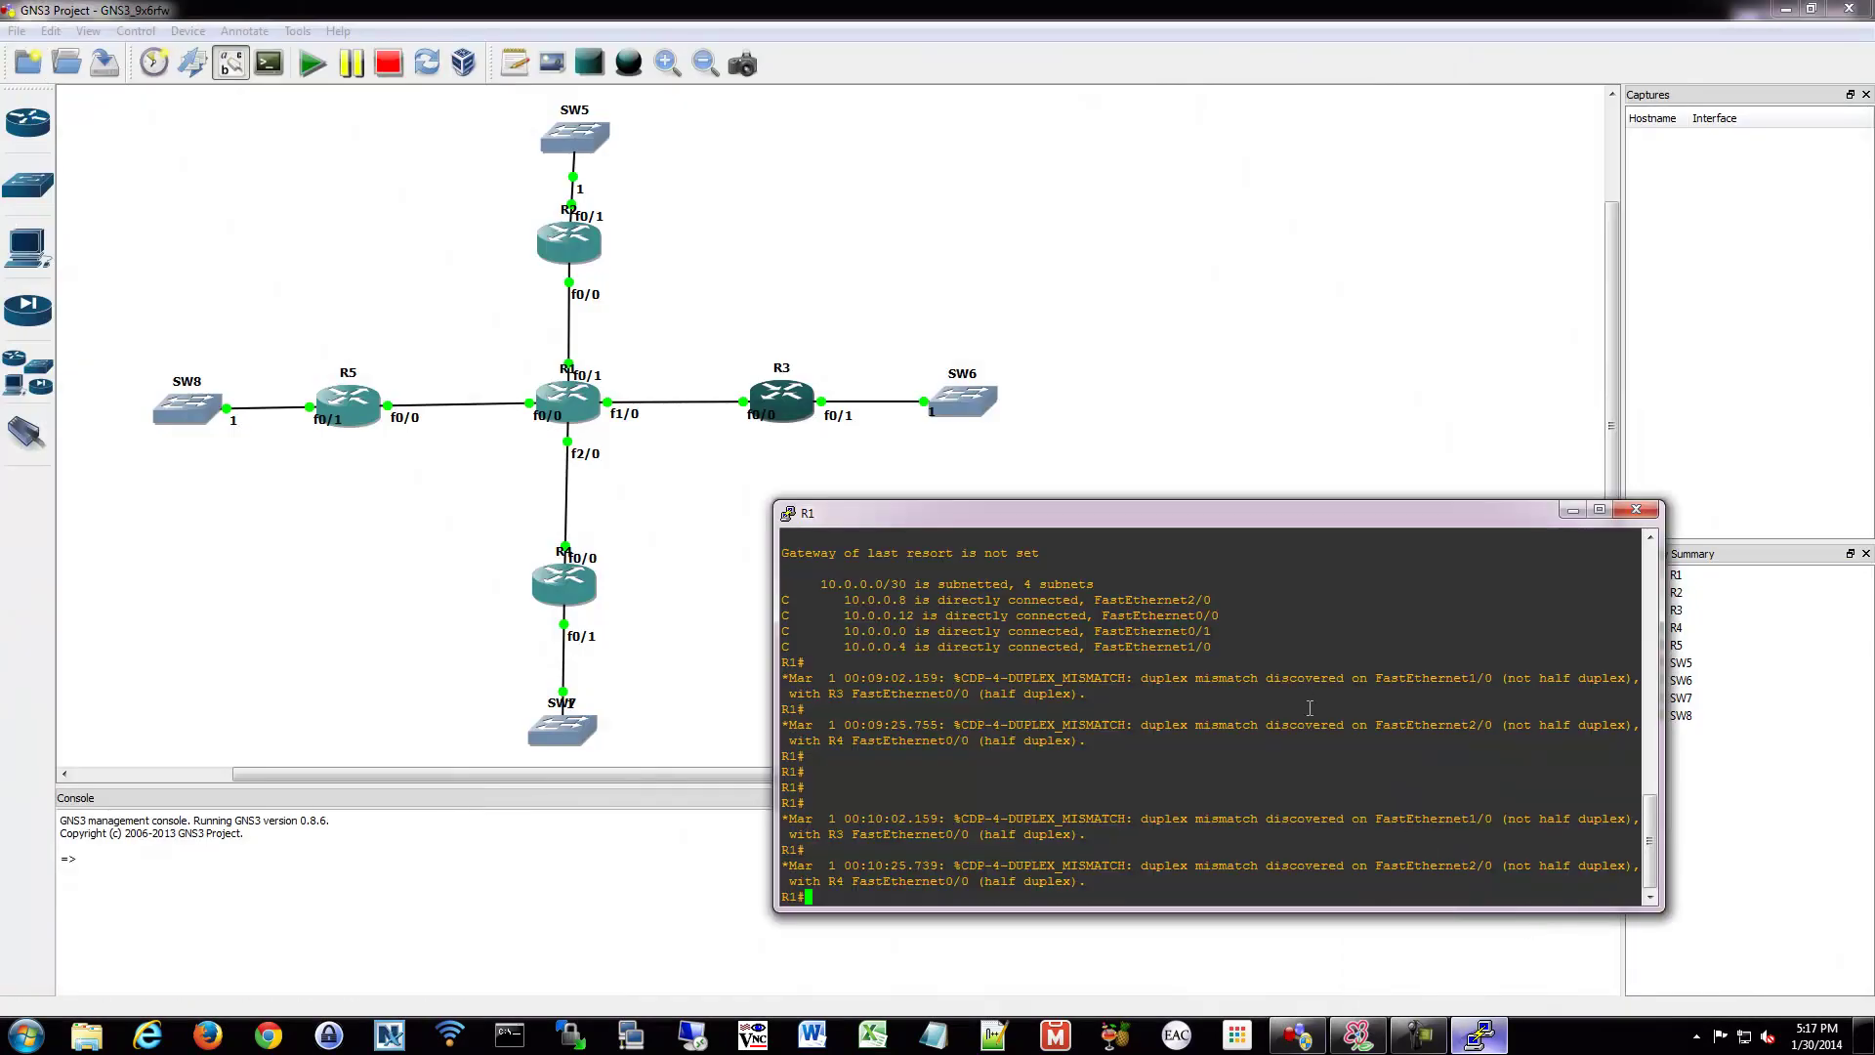
key("Return")
key("Return")
type("conf t")
key("Return")
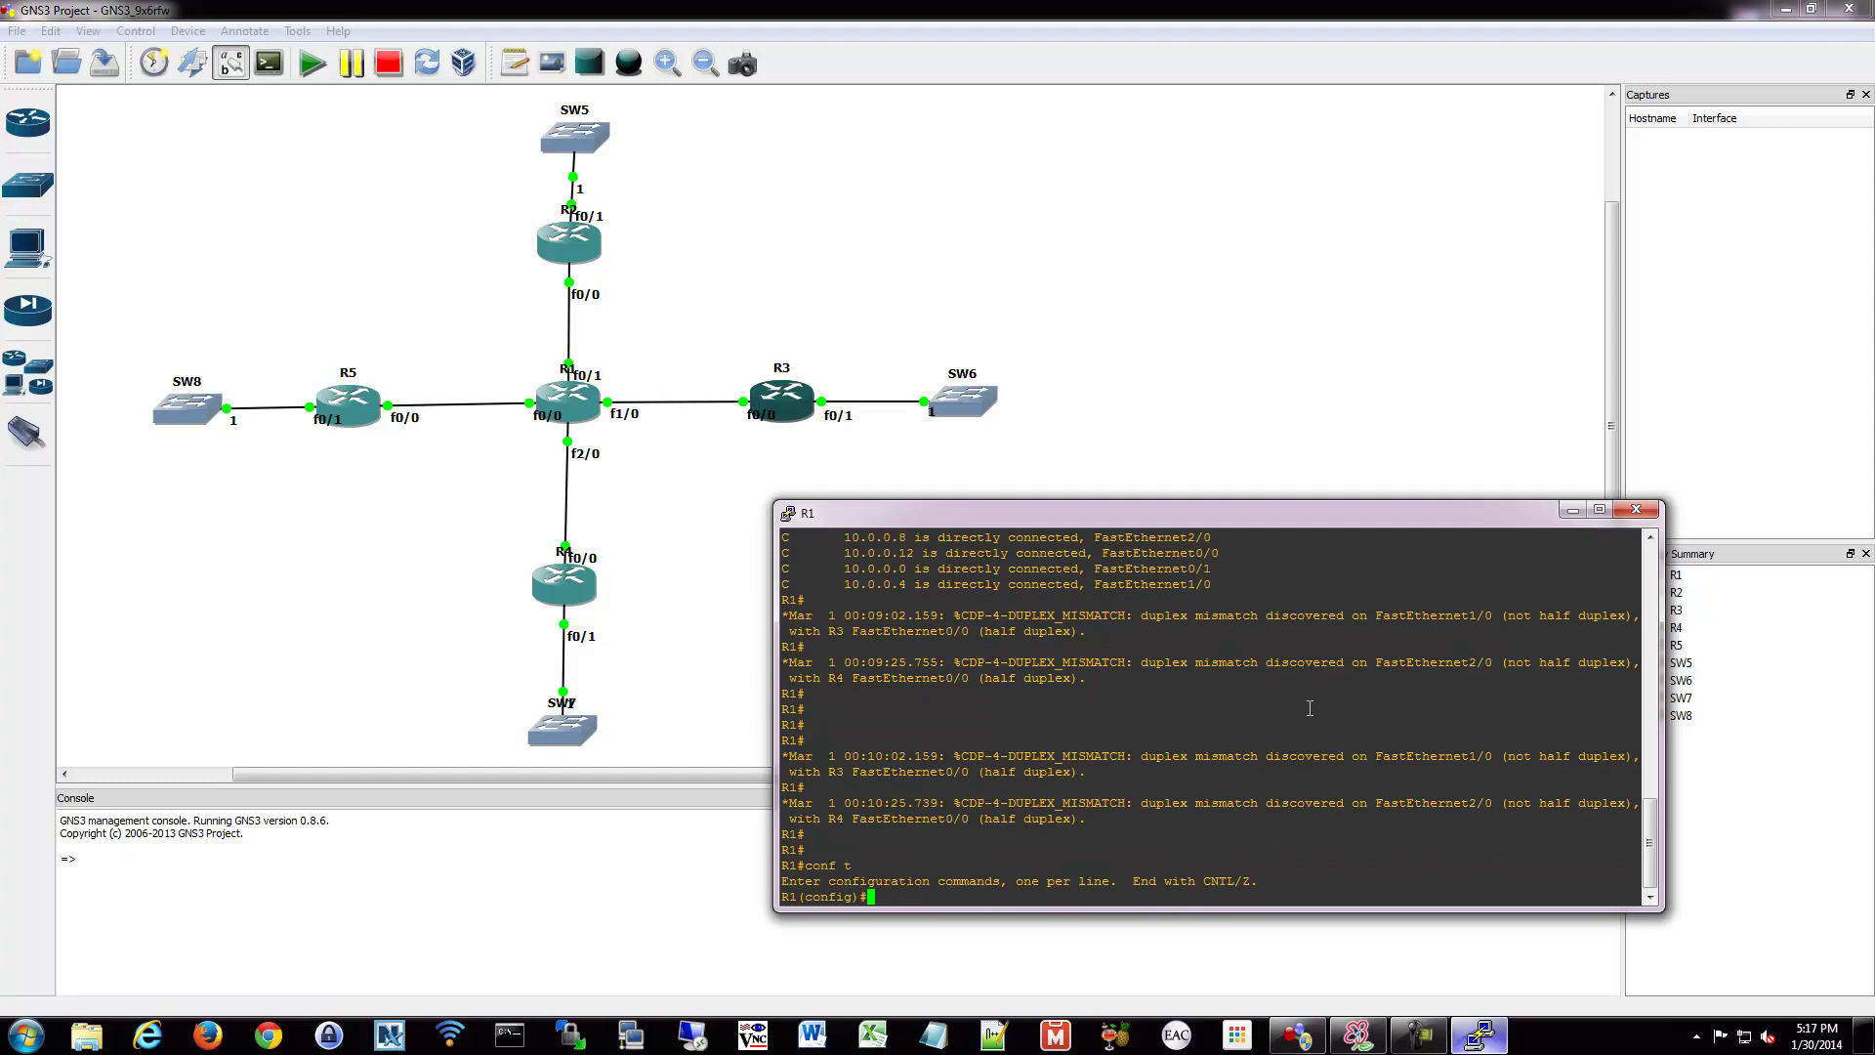
type("ip route 192.168.1.0 255.255.255.0")
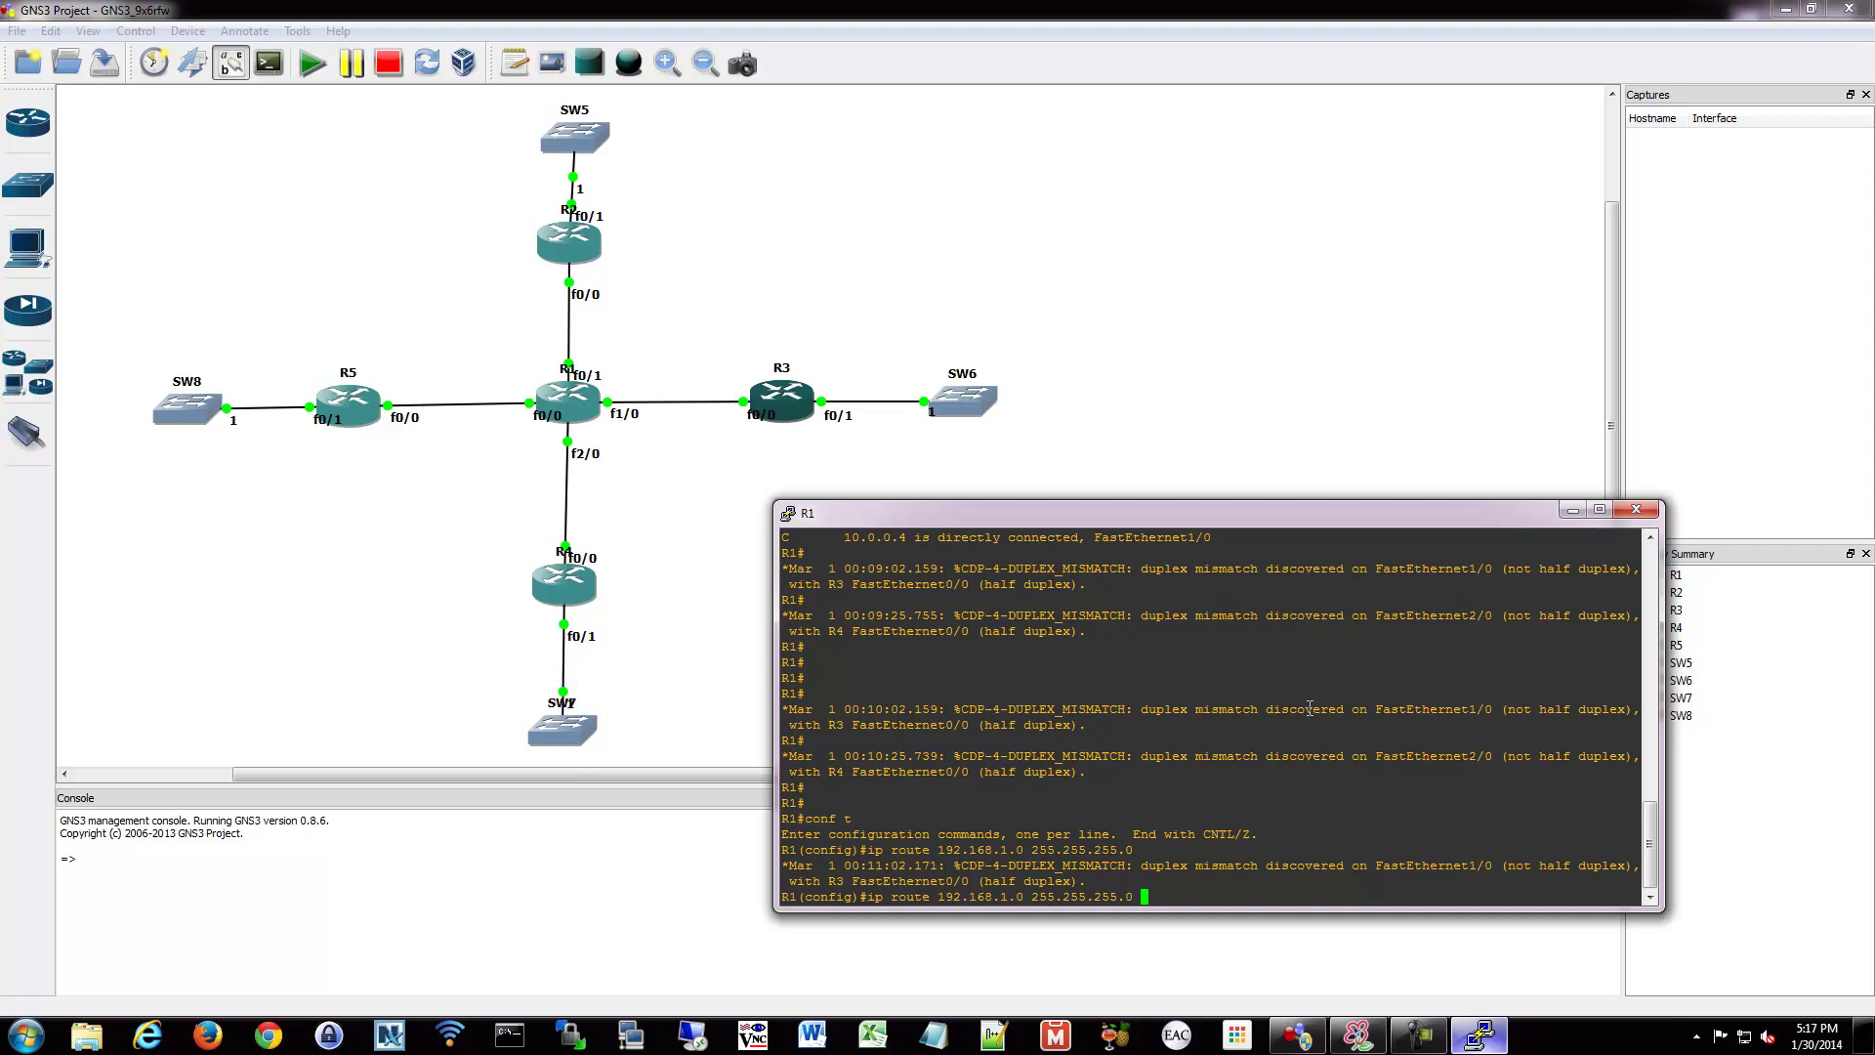
type("?")
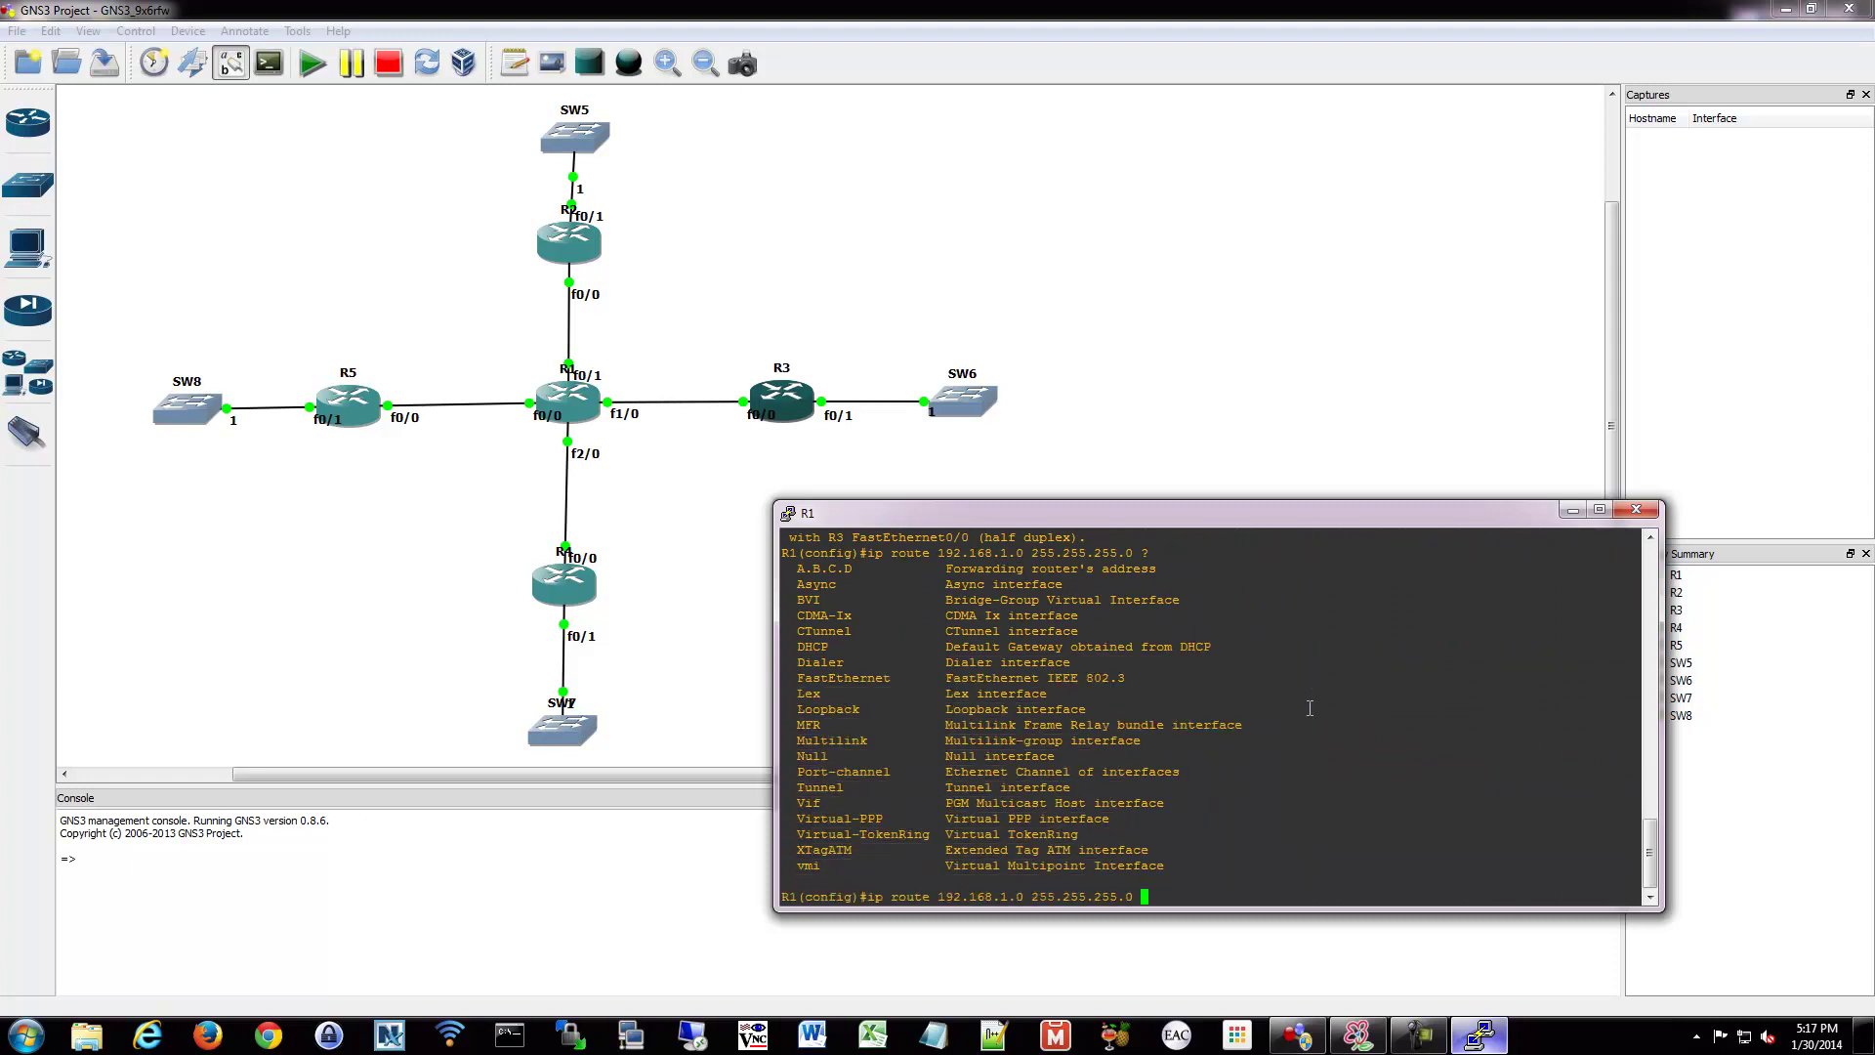
type("fa0/1 10.0.0.2")
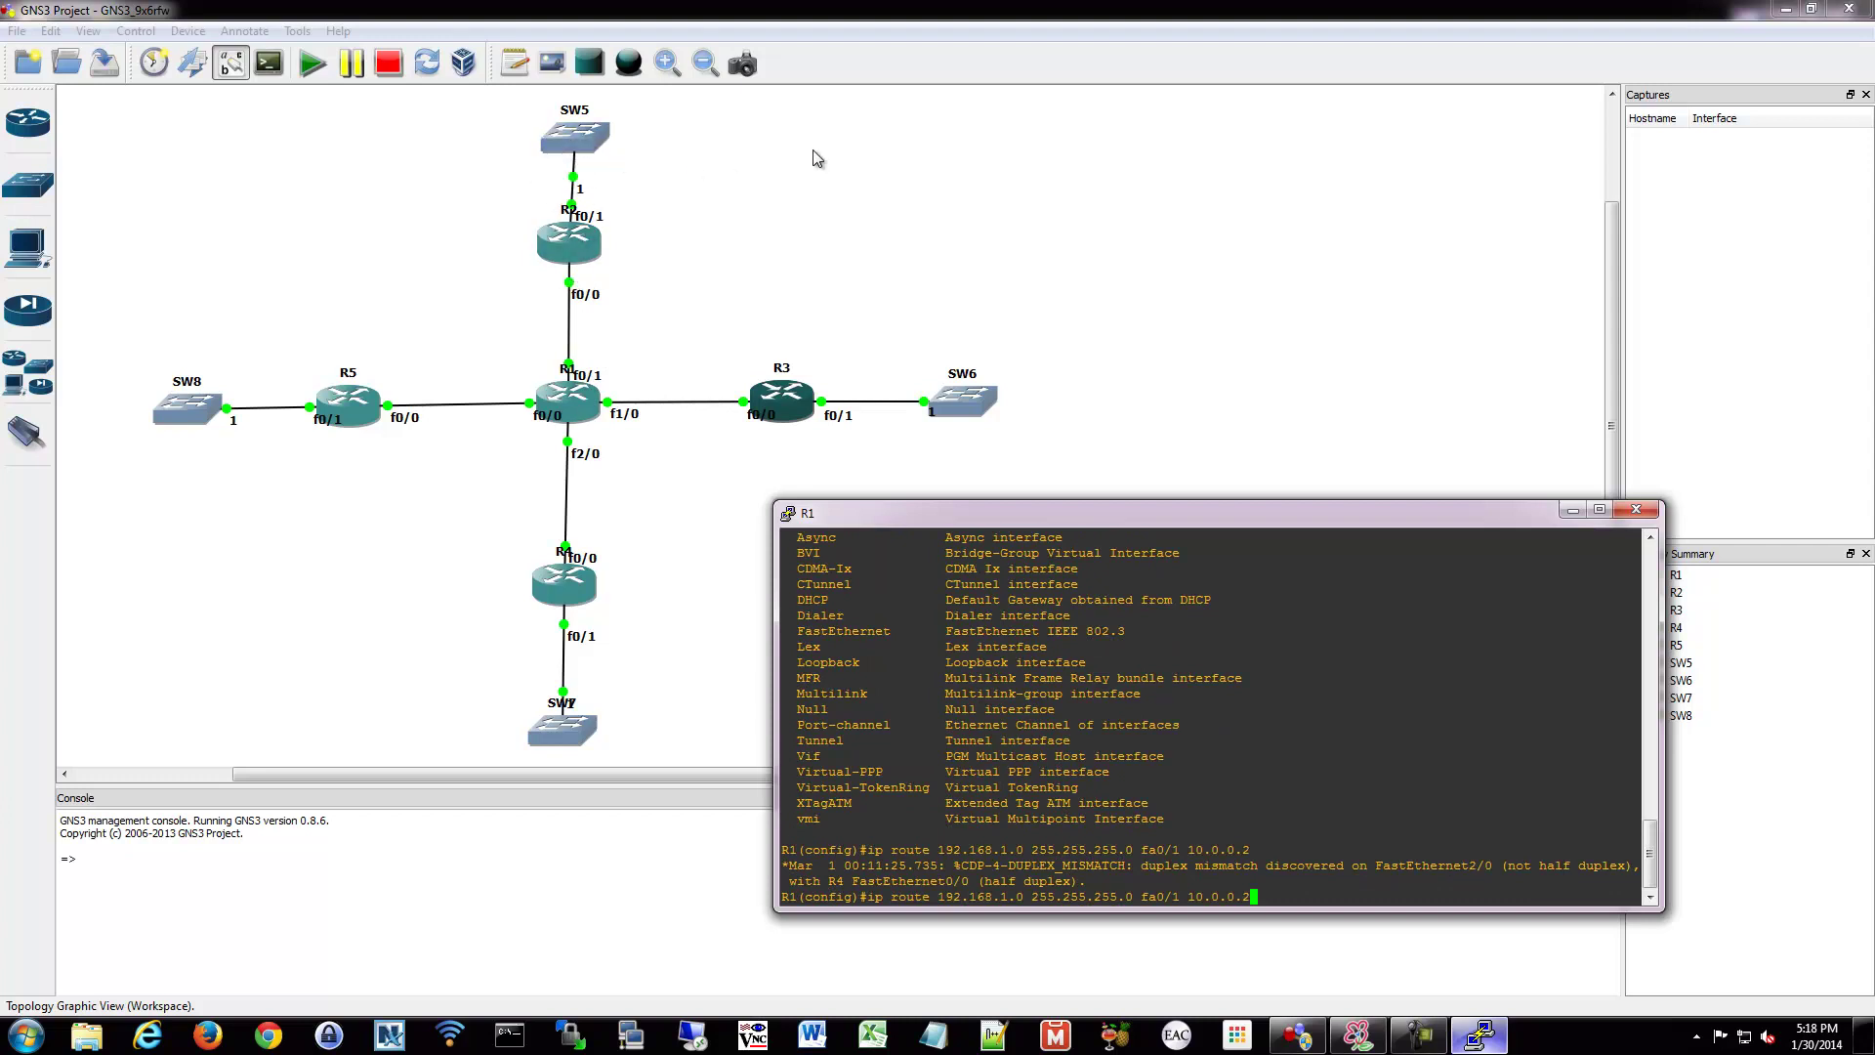
key("Return")
Add a static route on R1 to 192.168.2.0/24 via next hop 10.0.0.6.
key("Up")
key("Left")
key("Left")
key("Left")
key("Left")
key("Left")
key("Left")
key("Left")
key("Left")
key("Left")
key("Left")
key("Left")
key("Left")
key("Left")
key("Left")
key("Left")
key("Left")
key("Left")
key("Left")
key("Left")
key("Left")
key("Left")
key("BackSpace")
type("2")
key("Right")
key("Right")
key("Right")
key("Right")
key("Right")
key("Right")
key("Right")
key("Right")
key("Right")
key("Right")
key("Right")
key("Right")
key("Right")
key("Right")
key("Right")
key("Right")
key("Right")
key("Right")
key("Right")
key("Right")
key("Right")
key("BackSpace")
key("BackSpace")
type("/0")
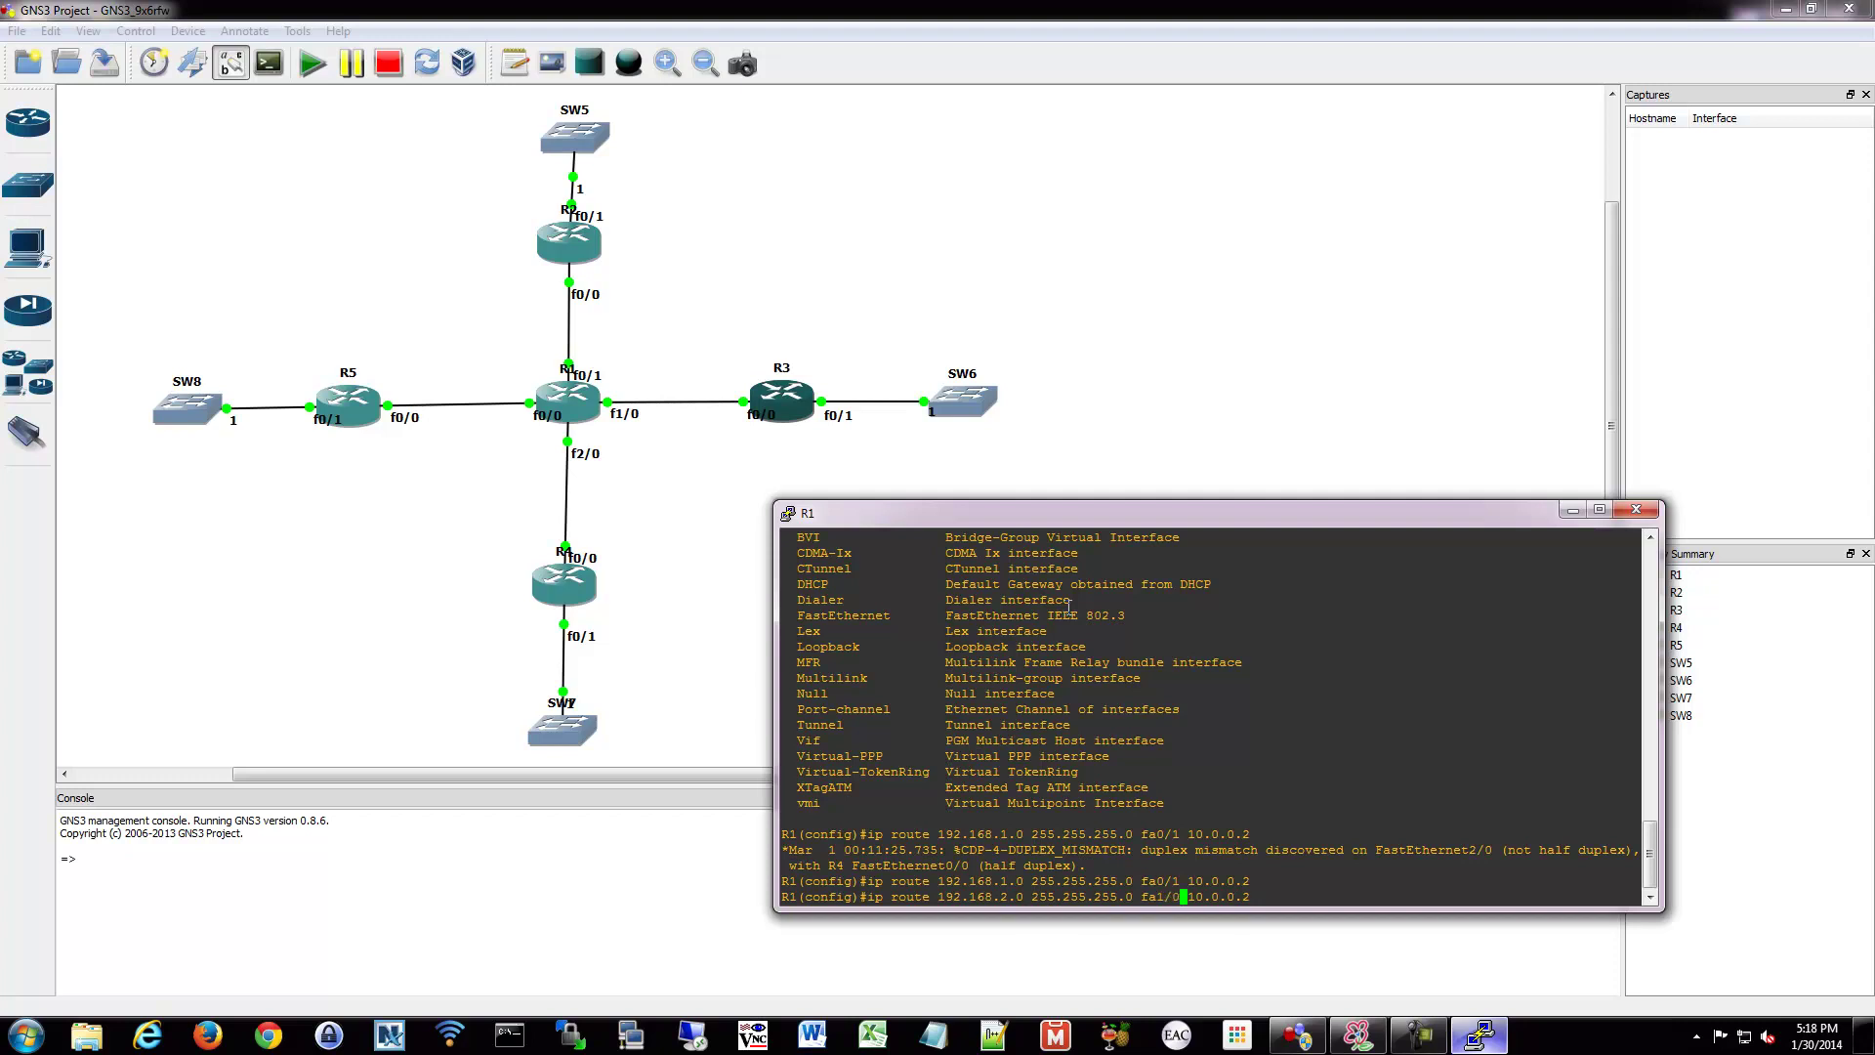
key("Delete")
key("BackSpace")
key("BackSpace")
key("Right")
key("Right")
key("Right")
key("Right")
key("Right")
key("Right")
key("Right")
key("Right")
key("BackSpace")
type("6")
key("Return")
Add a static route on R1 to 192.168.3.0/24 via next hop 10.0.0.10.
key("Up")
key("Left")
key("Left")
key("Left")
key("Left")
key("Left")
key("Left")
key("Left")
key("Left")
key("Left")
key("Left")
key("Left")
key("Left")
key("Left")
key("Left")
key("Left")
key("Left")
key("Left")
key("Left")
key("Left")
key("Left")
key("Left")
key("Left")
key("BackSpace")
type("3")
key("Right")
key("Right")
key("Right")
key("Right")
key("Right")
key("Right")
key("Right")
key("Right")
key("Right")
key("Right")
key("Right")
key("Right")
key("Right")
key("Right")
key("Right")
key("Right")
key("Right")
key("Right")
key("Right")
key("Right")
key("Right")
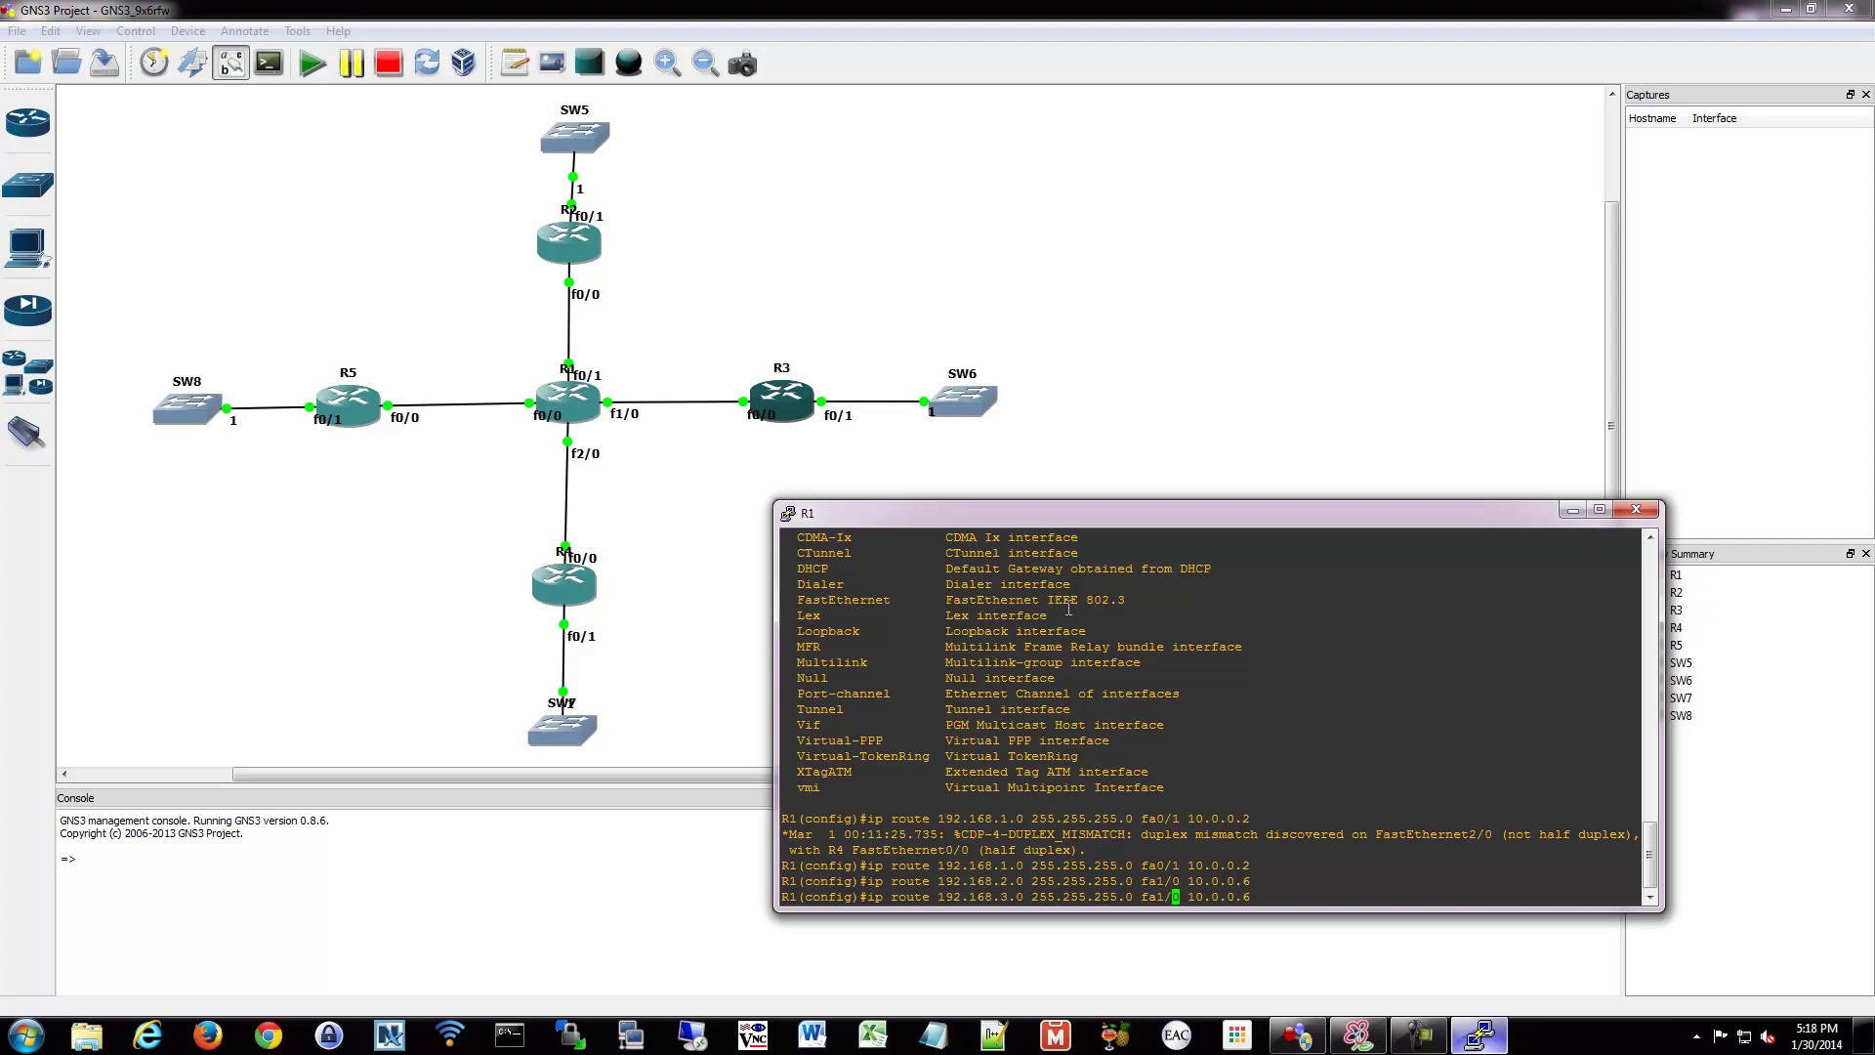
key("Left")
key("BackSpace")
type("2")
key("Right")
key("Right")
key("Right")
key("Right")
key("Right")
key("Right")
key("Right")
key("Right")
key("Right")
key("Right")
key("Right")
key("Return")
key("Up")
key("BackSpace")
type("10")
key("Return")
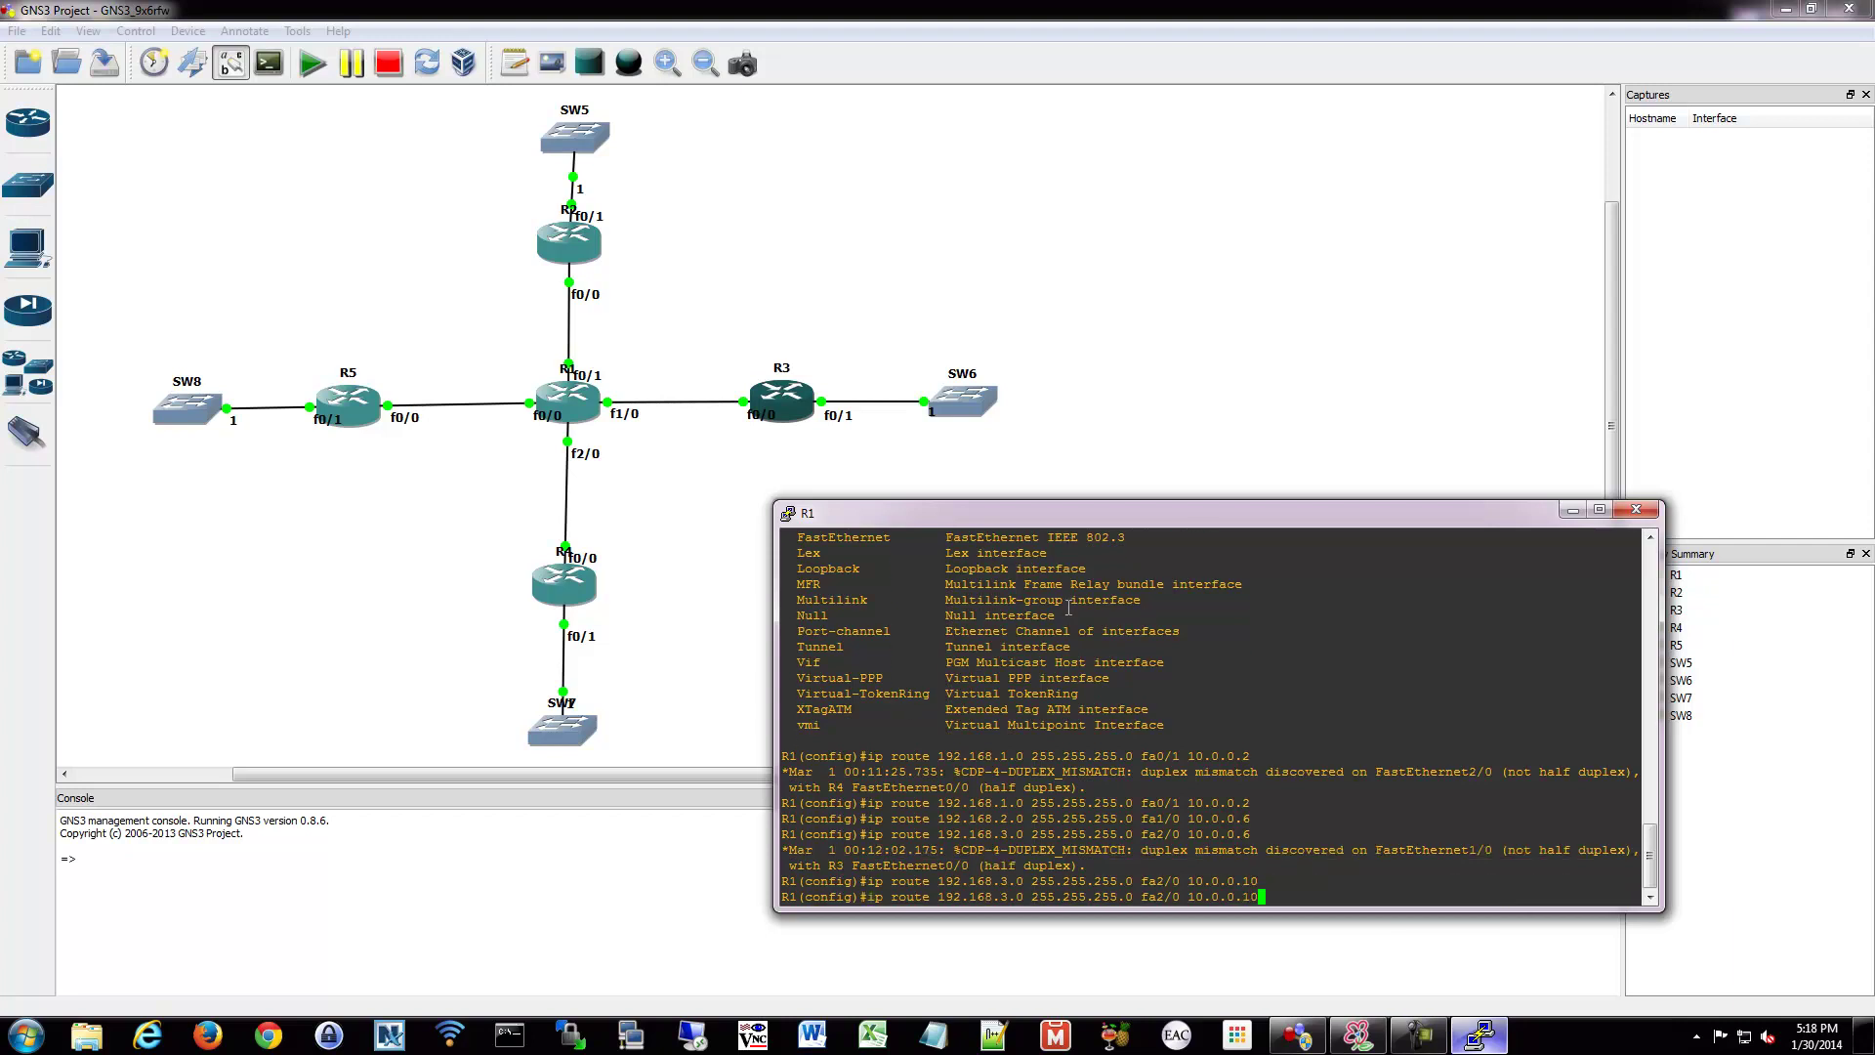
Add a static route on R1 to 192.168.4.0/24 via 10.0.0.14, then start typing 'do sh ip route'.
key("Left")
key("Left")
key("Left")
key("Left")
key("Left")
key("Left")
key("Left")
key("Left")
key("Left")
key("Left")
key("Left")
key("Left")
key("Left")
key("Left")
key("Left")
key("Left")
key("Left")
key("Left")
key("Left")
key("Left")
key("BackSpace")
type("4")
key("Right")
key("Right")
key("Right")
key("Right")
key("Right")
key("Right")
key("Right")
key("Right")
key("Right")
key("Right")
key("Right")
key("Right")
key("Right")
key("Right")
key("Right")
key("Right")
key("Right")
key("Right")
key("Right")
key("BackSpace")
type("0")
key("Return")
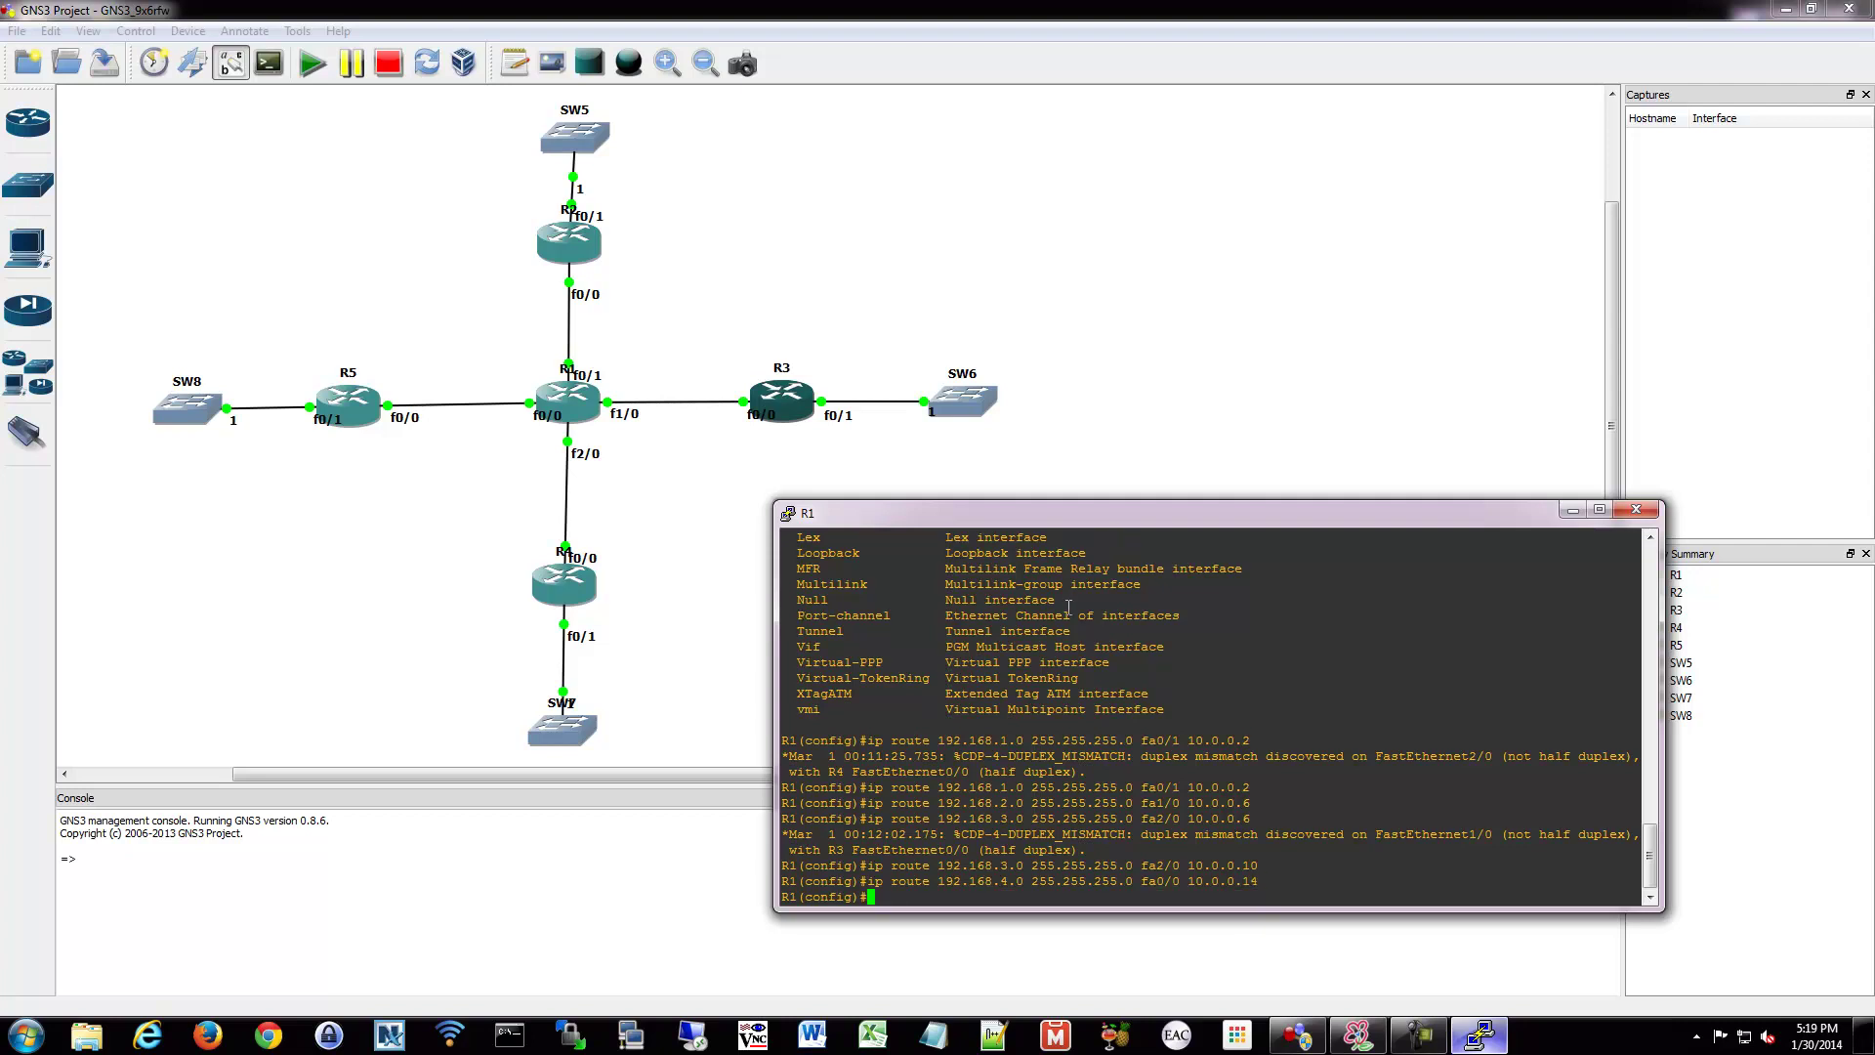
type("sh ip r")
key("ctrl+a")
type("do")
key("ctrl+e")
Run 'do sh ip route' and highlight the static 192.168.1.0/24 route via 10.0.0.2 on FastEthernet0/1.
type("route")
key("Return")
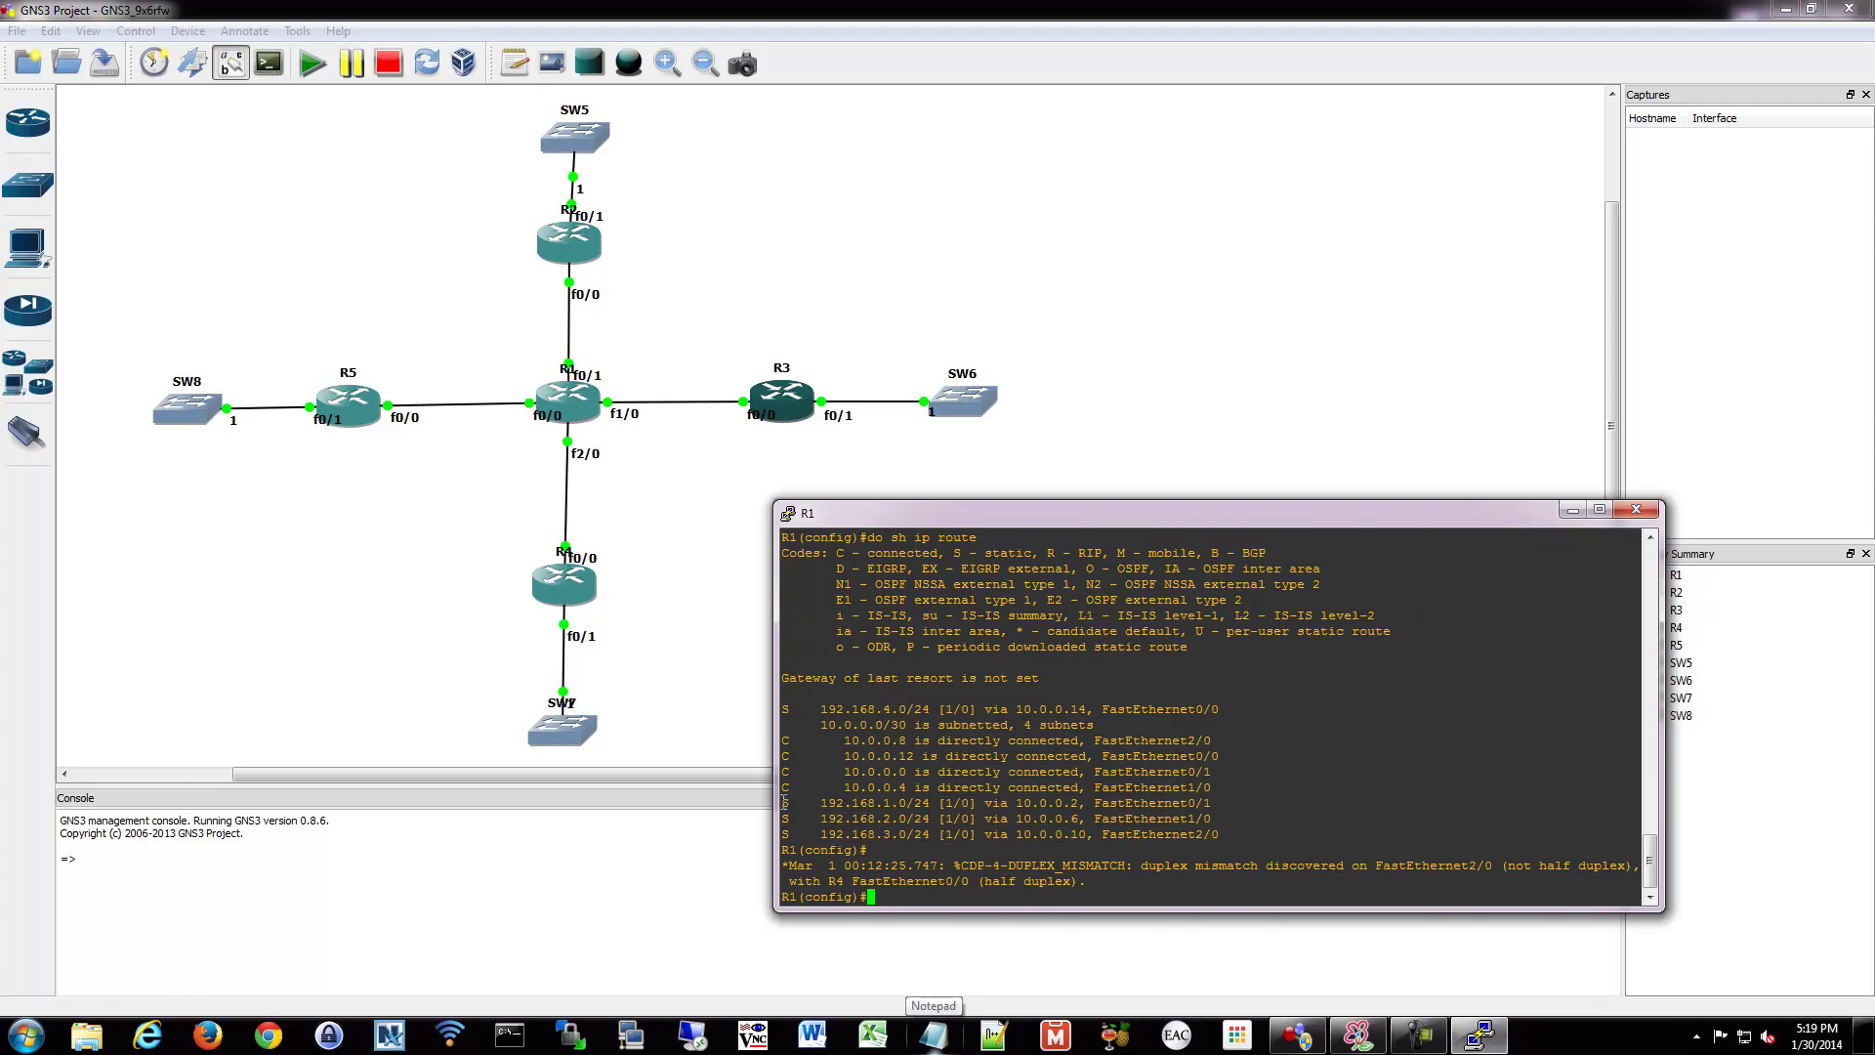
double_click(792, 771)
left_click(787, 799)
double_click(784, 800)
left_click_drag(823, 801, 949, 802)
double_click(1016, 803)
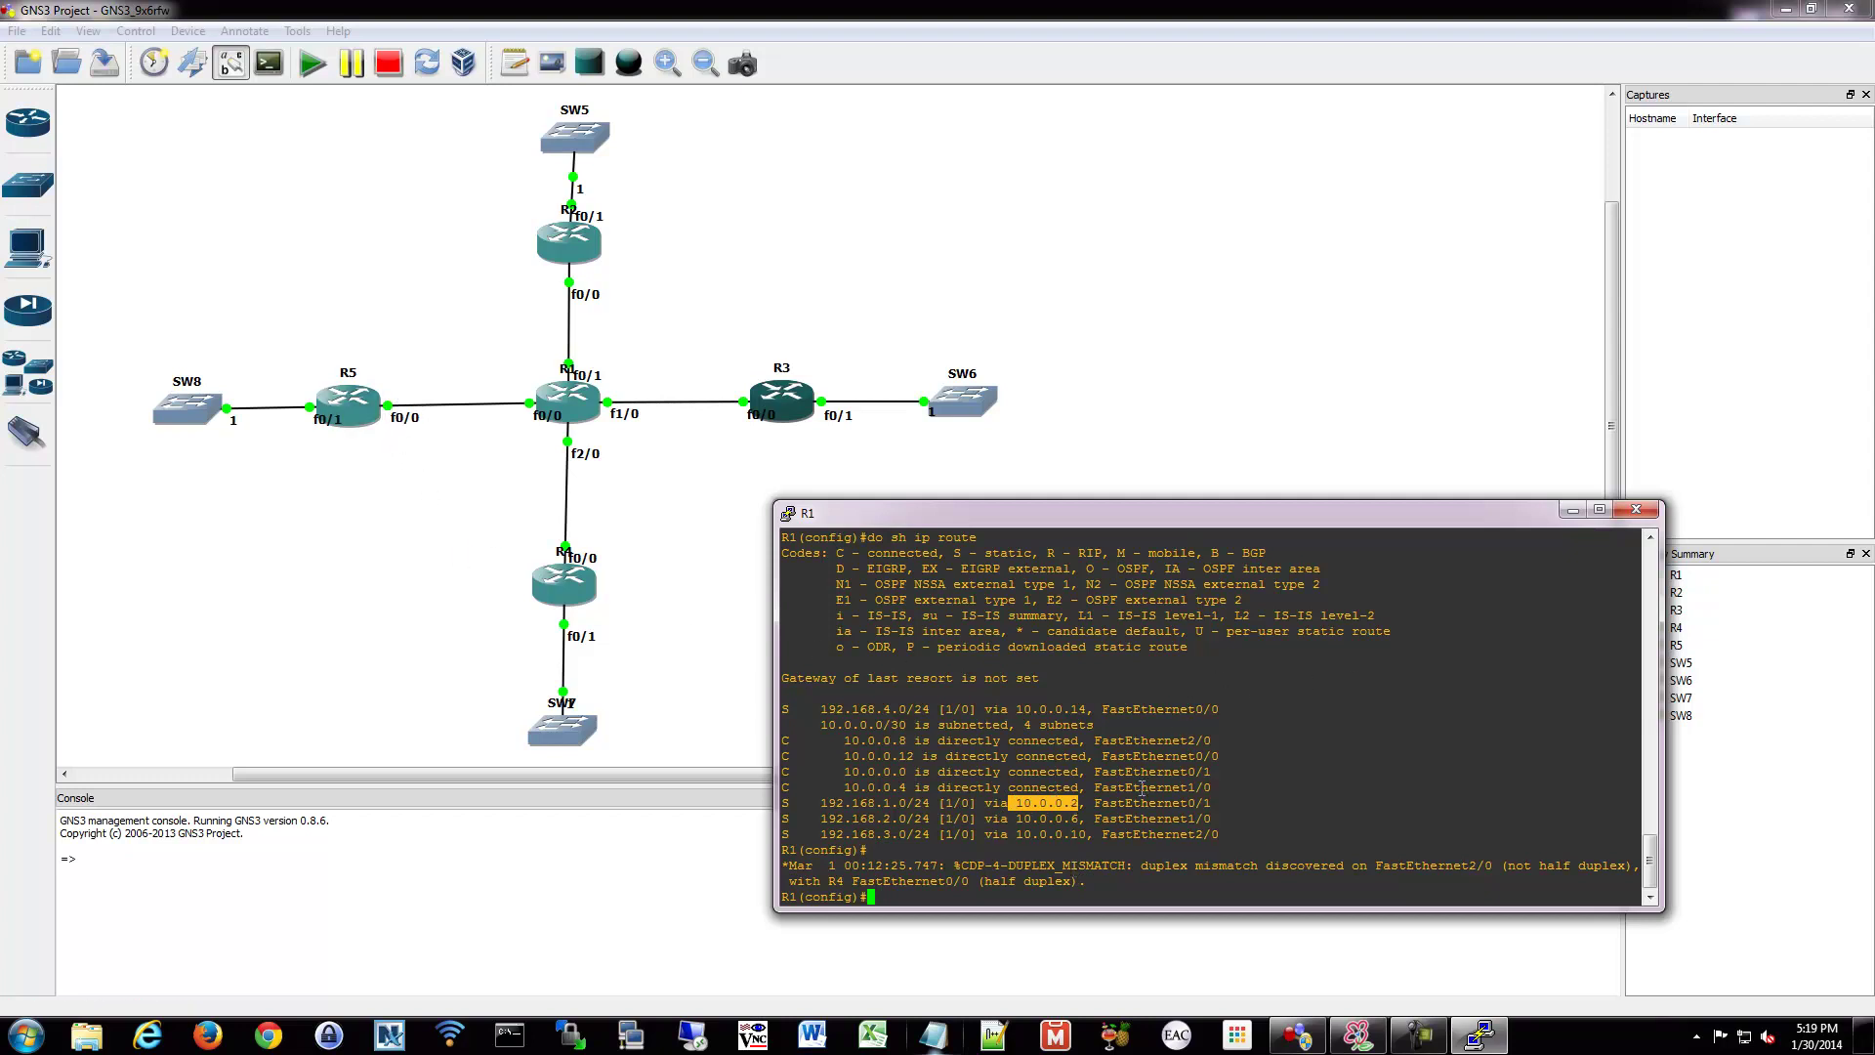
left_click_drag(1088, 803, 1218, 803)
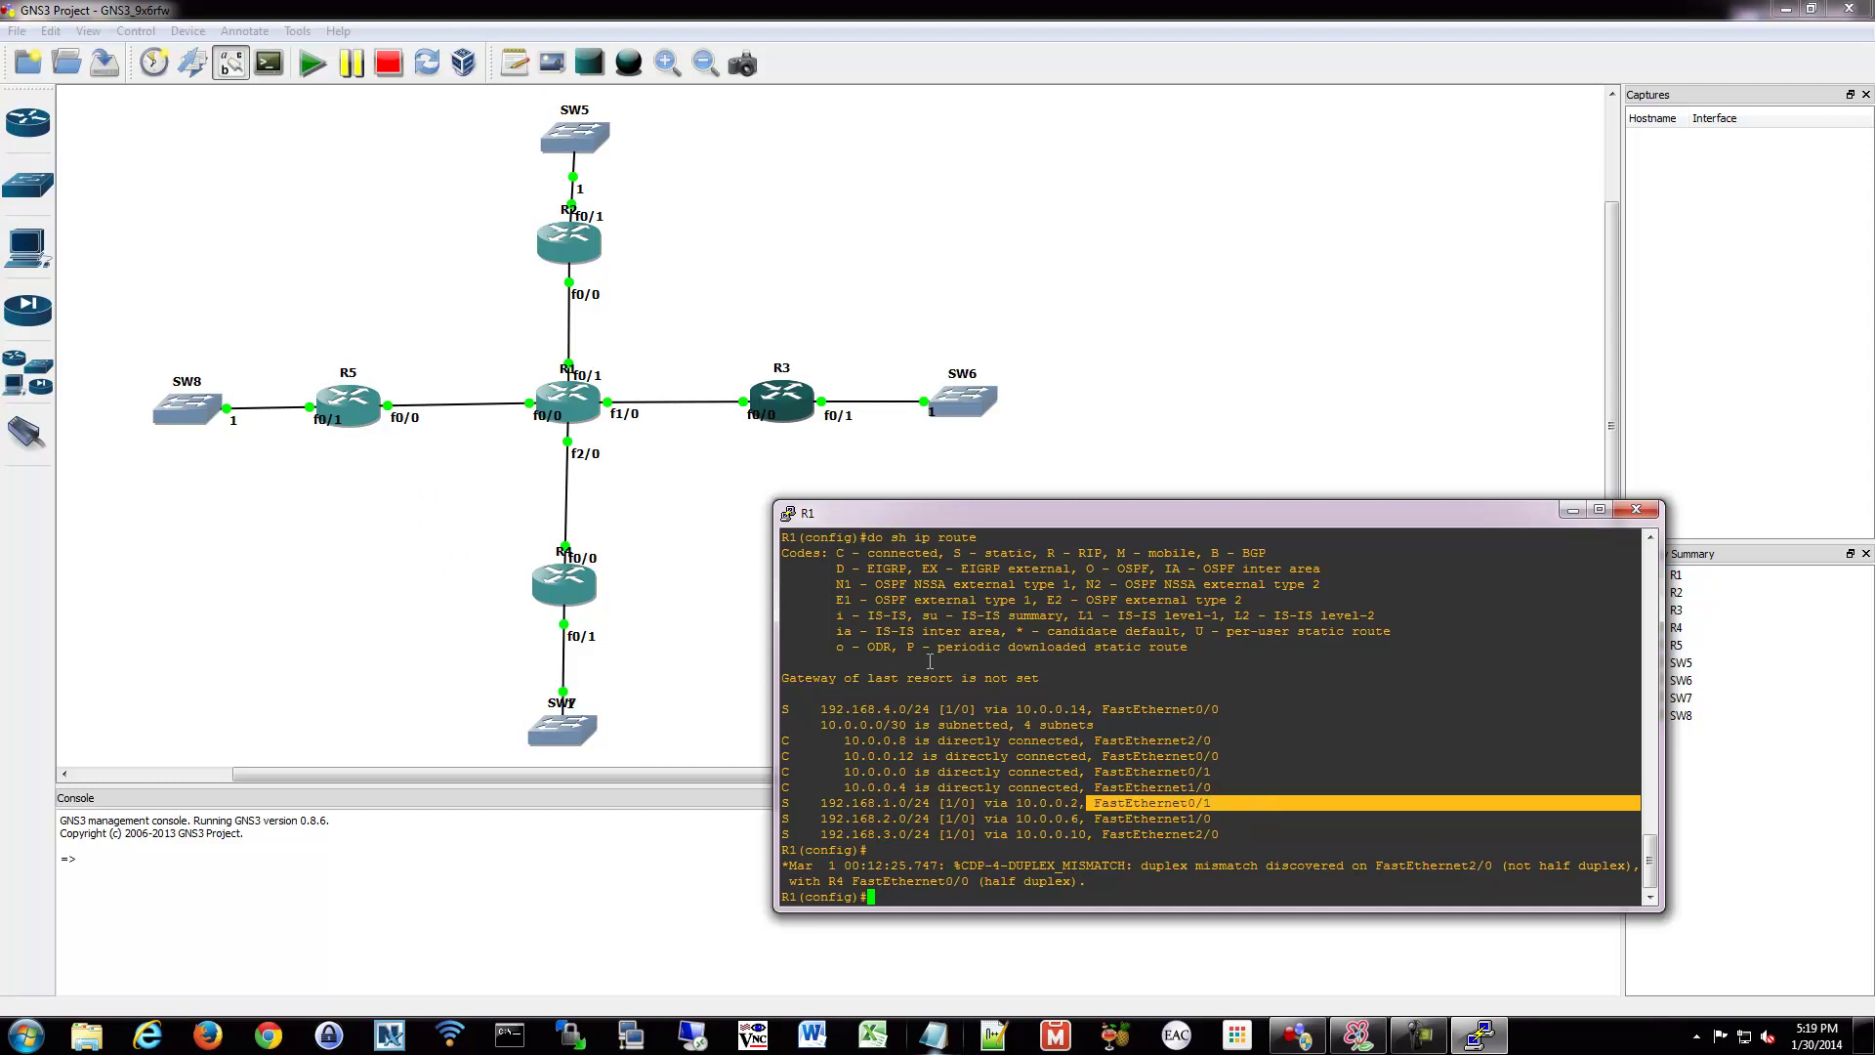
left_click(1125, 711)
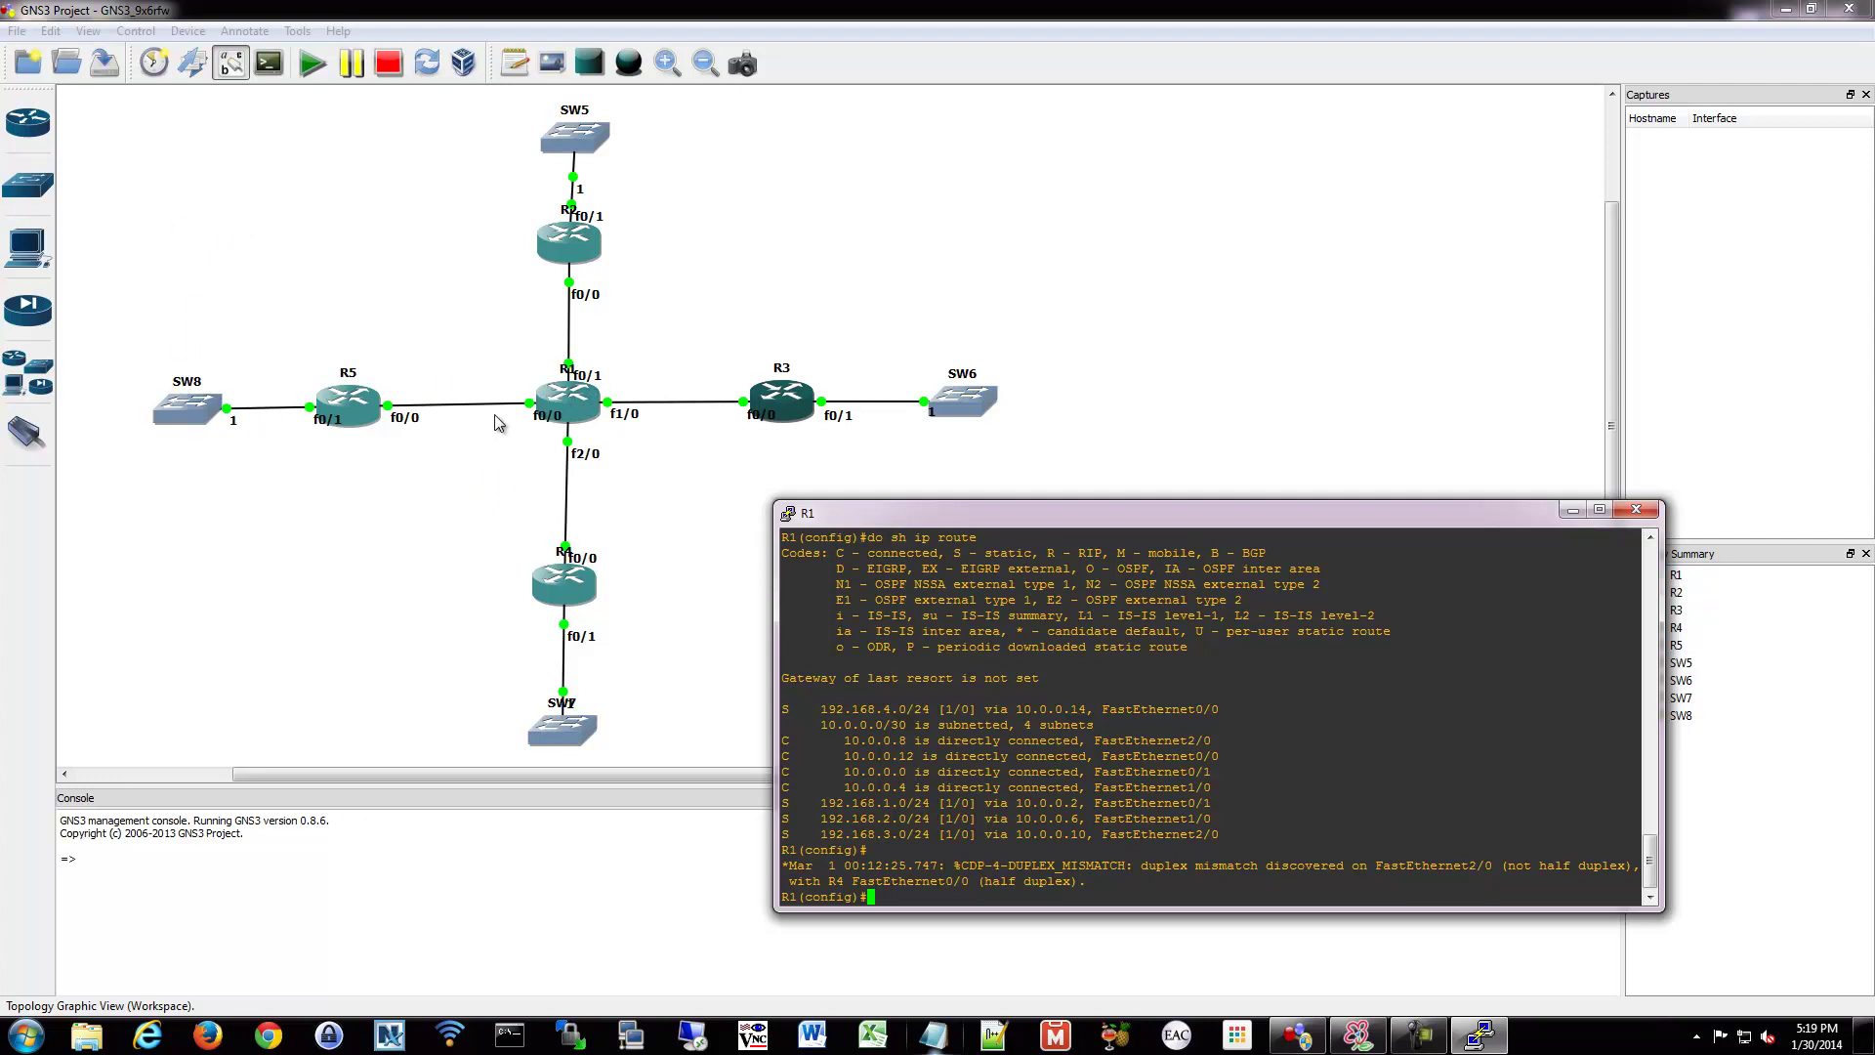
Select R5 on the canvas and open its console, moving it aside.
left_click(570, 415)
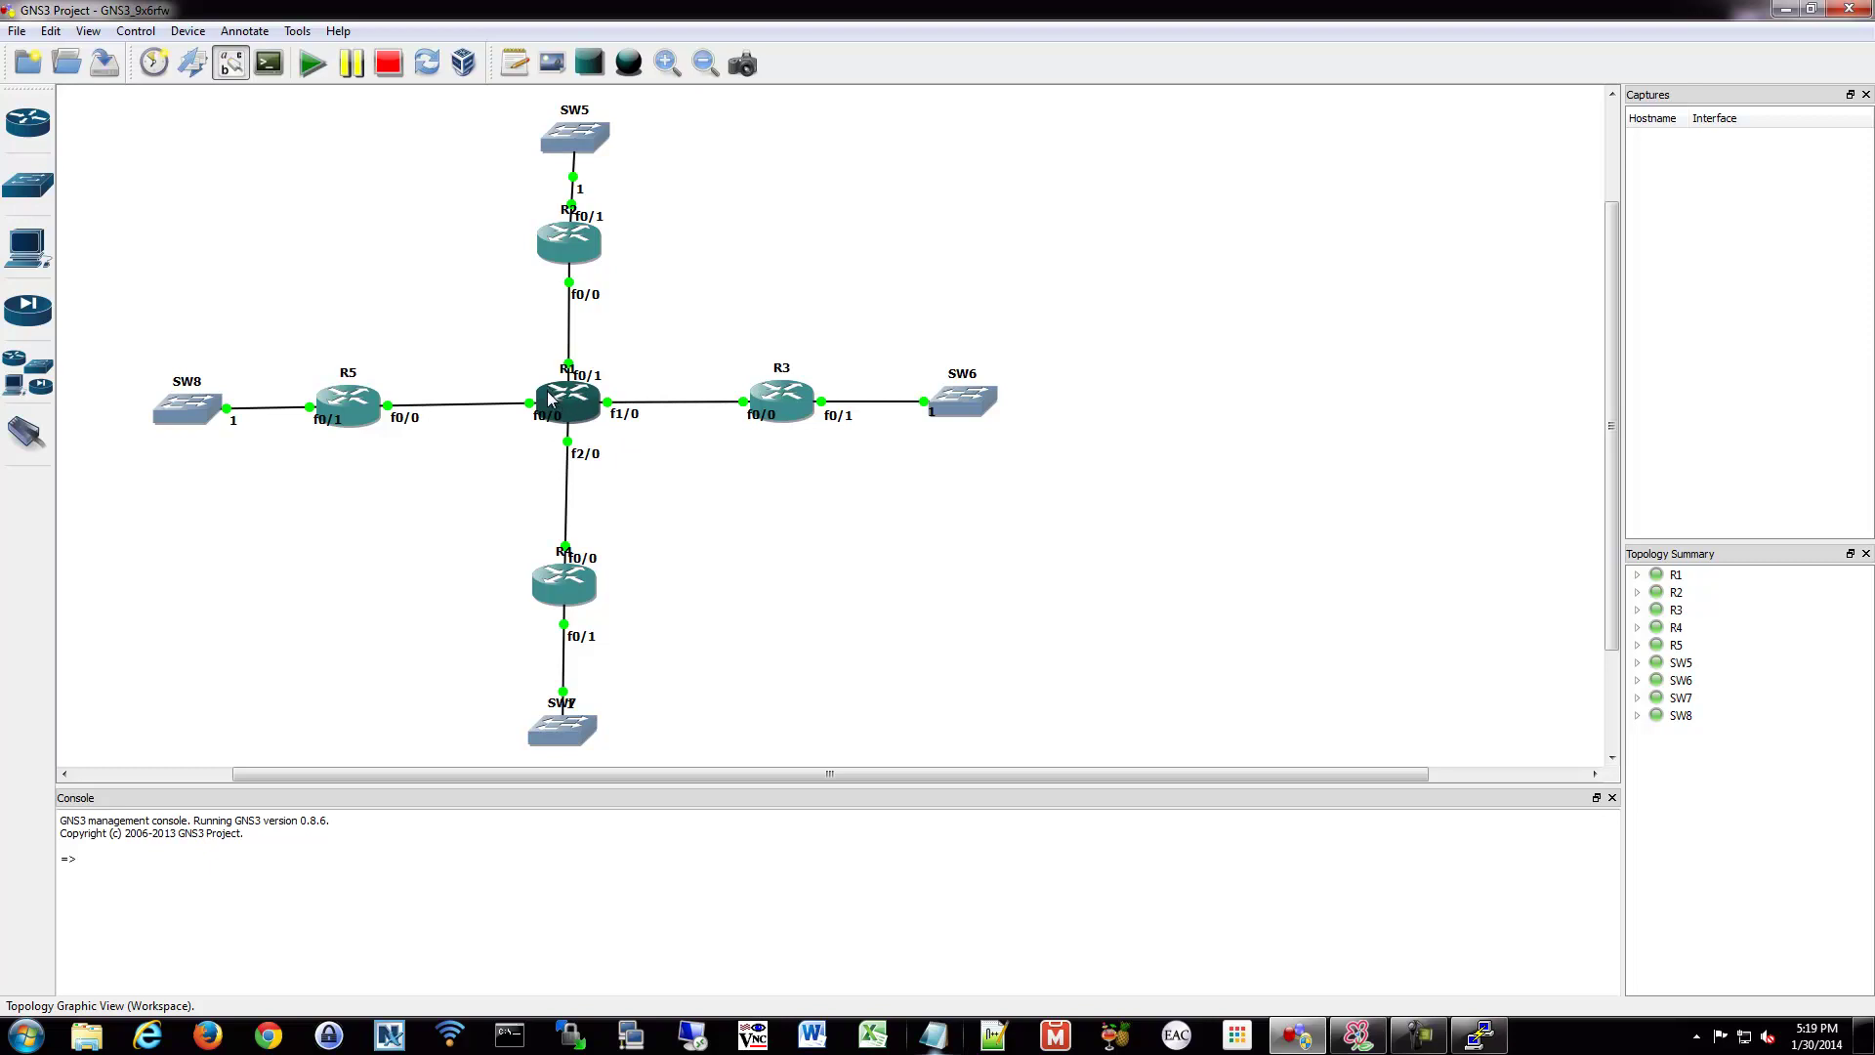
left_click(348, 402)
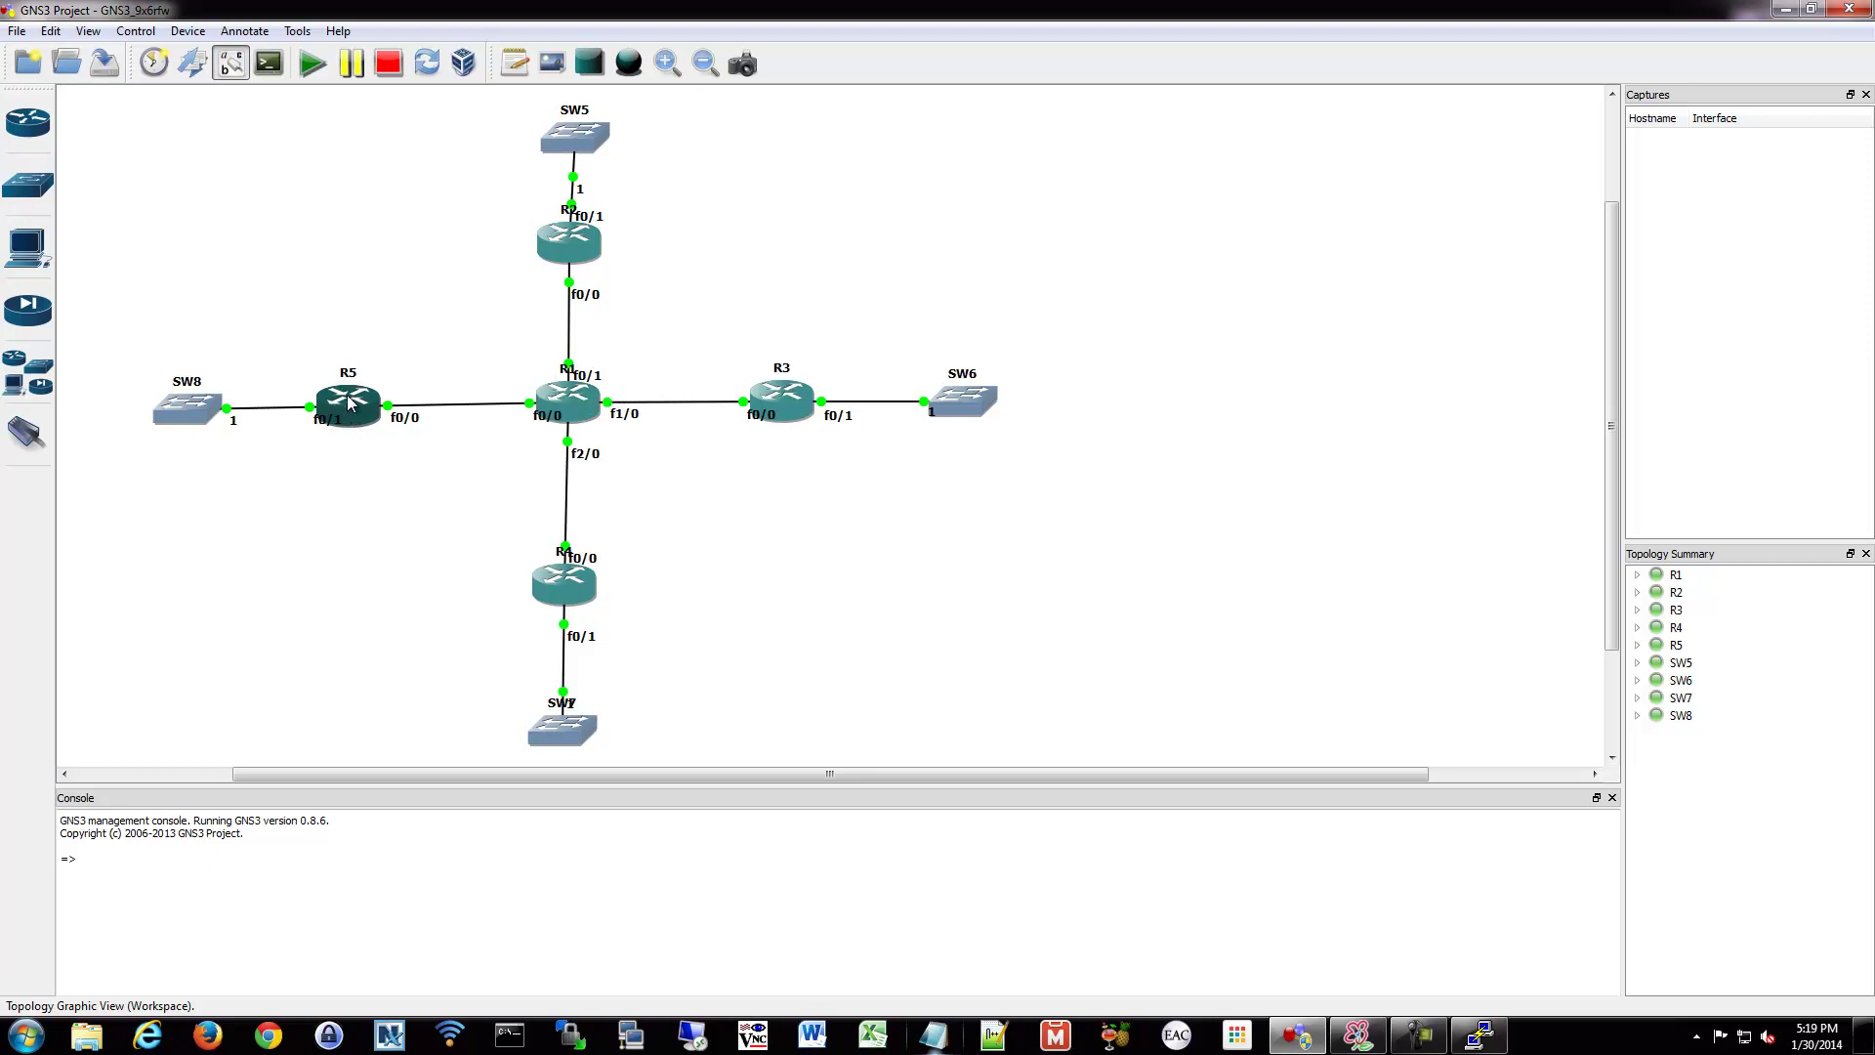
mouse_move(344, 407)
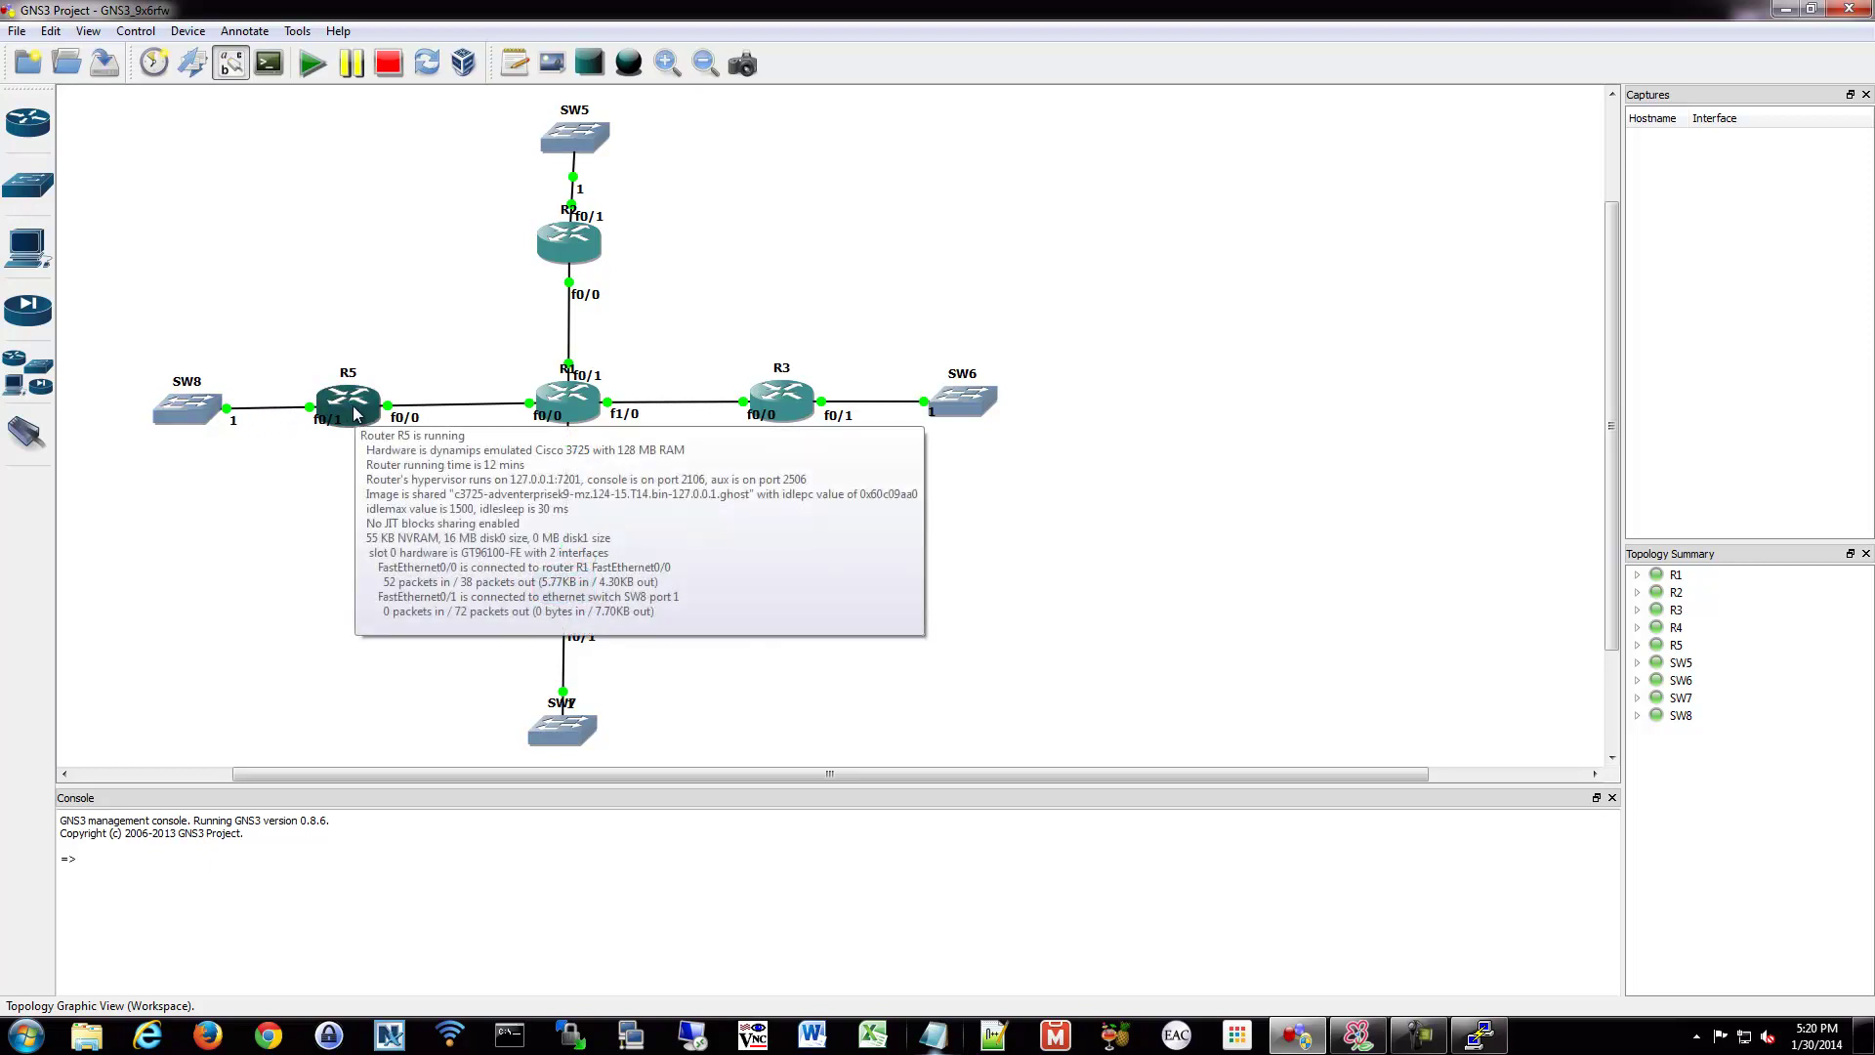
double_click(353, 412)
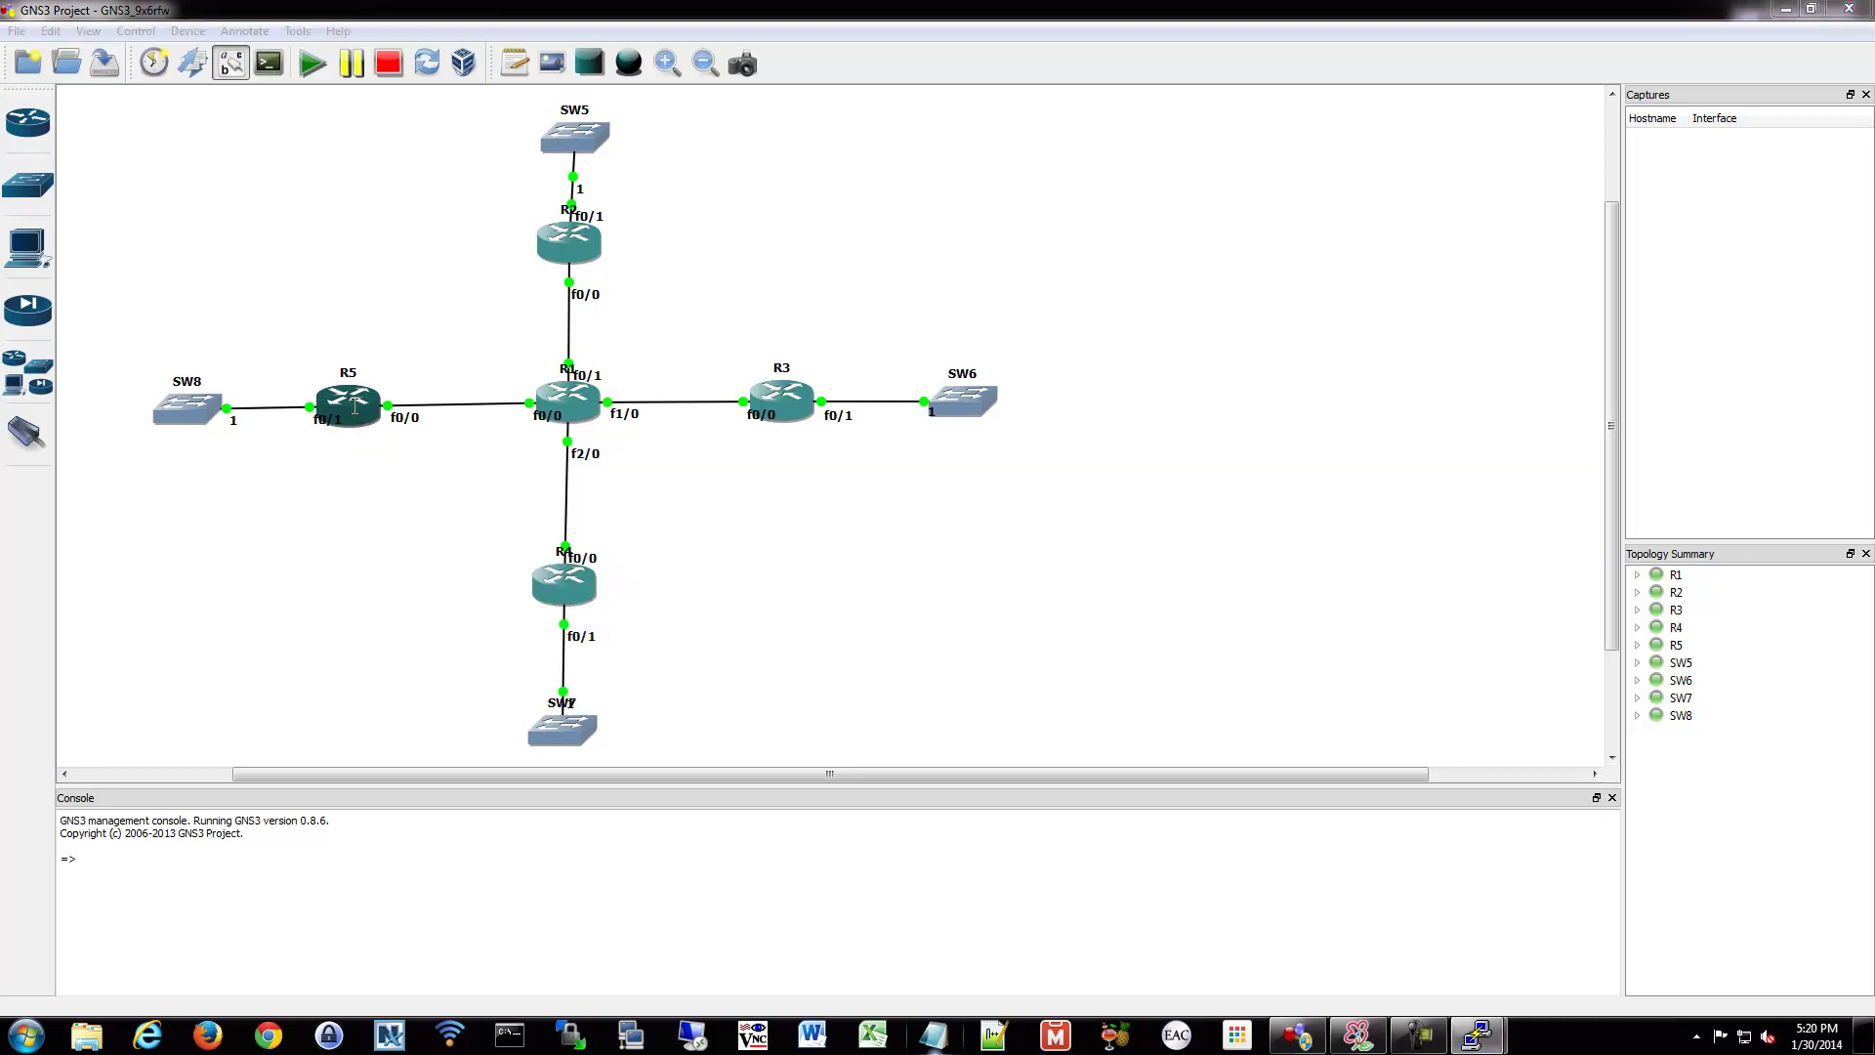
left_click_drag(421, 114, 984, 510)
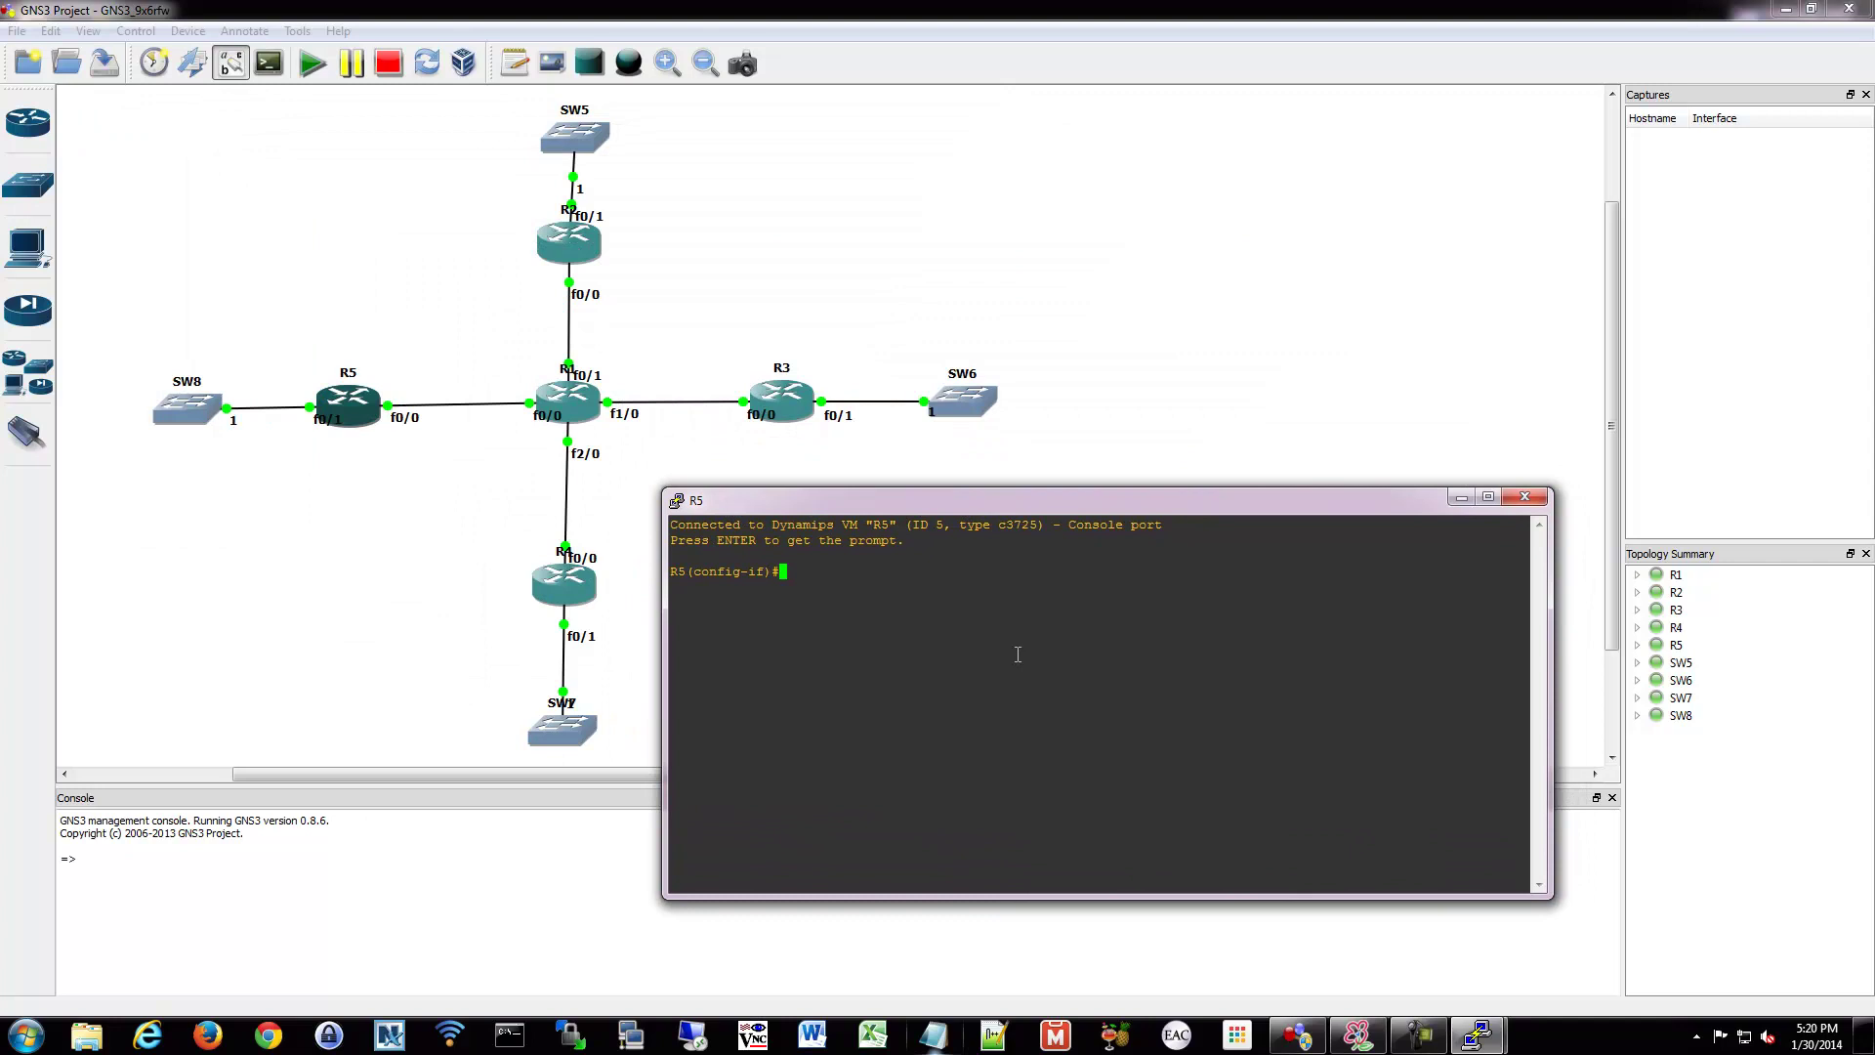
Exit configuration mode on R5, show its routing table, and highlight the 10.0.0.0/30 lines.
type("end")
key("Return")
type("sh ip route")
key("Return")
key("Return")
key("Return")
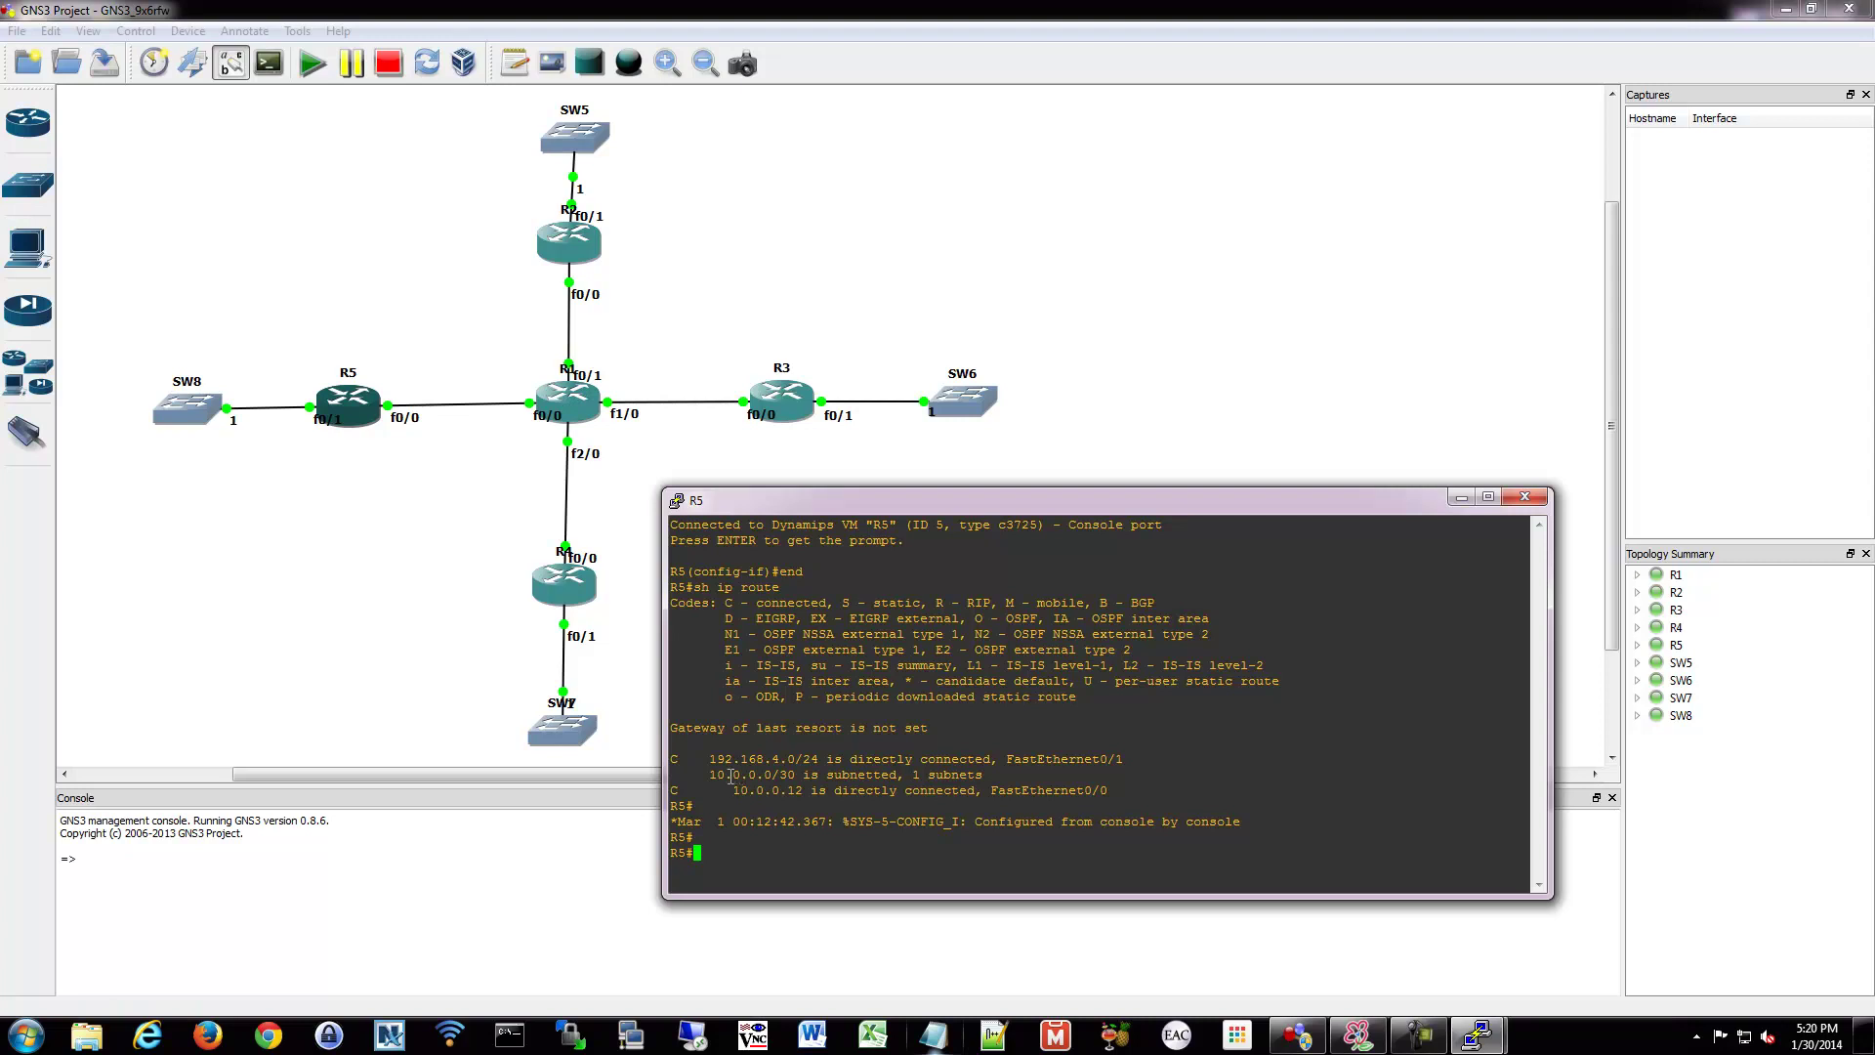
left_click_drag(711, 772, 785, 784)
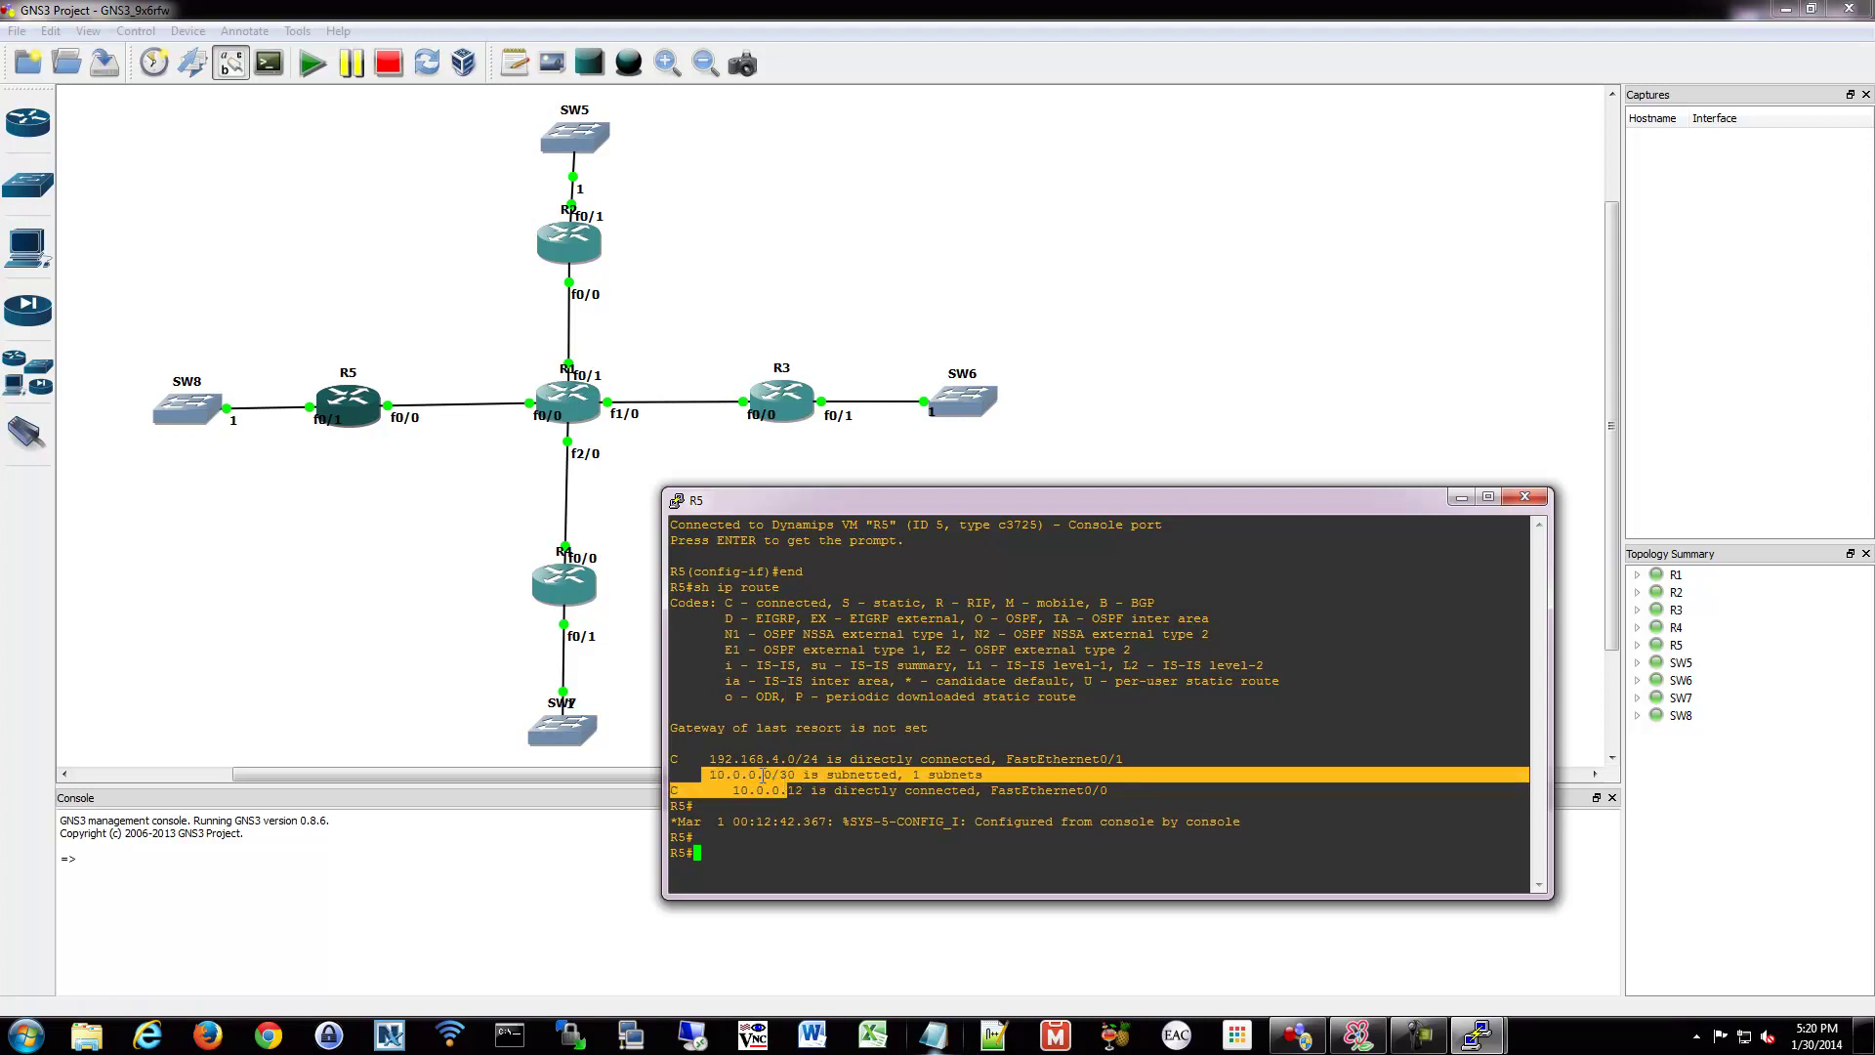
left_click(760, 773)
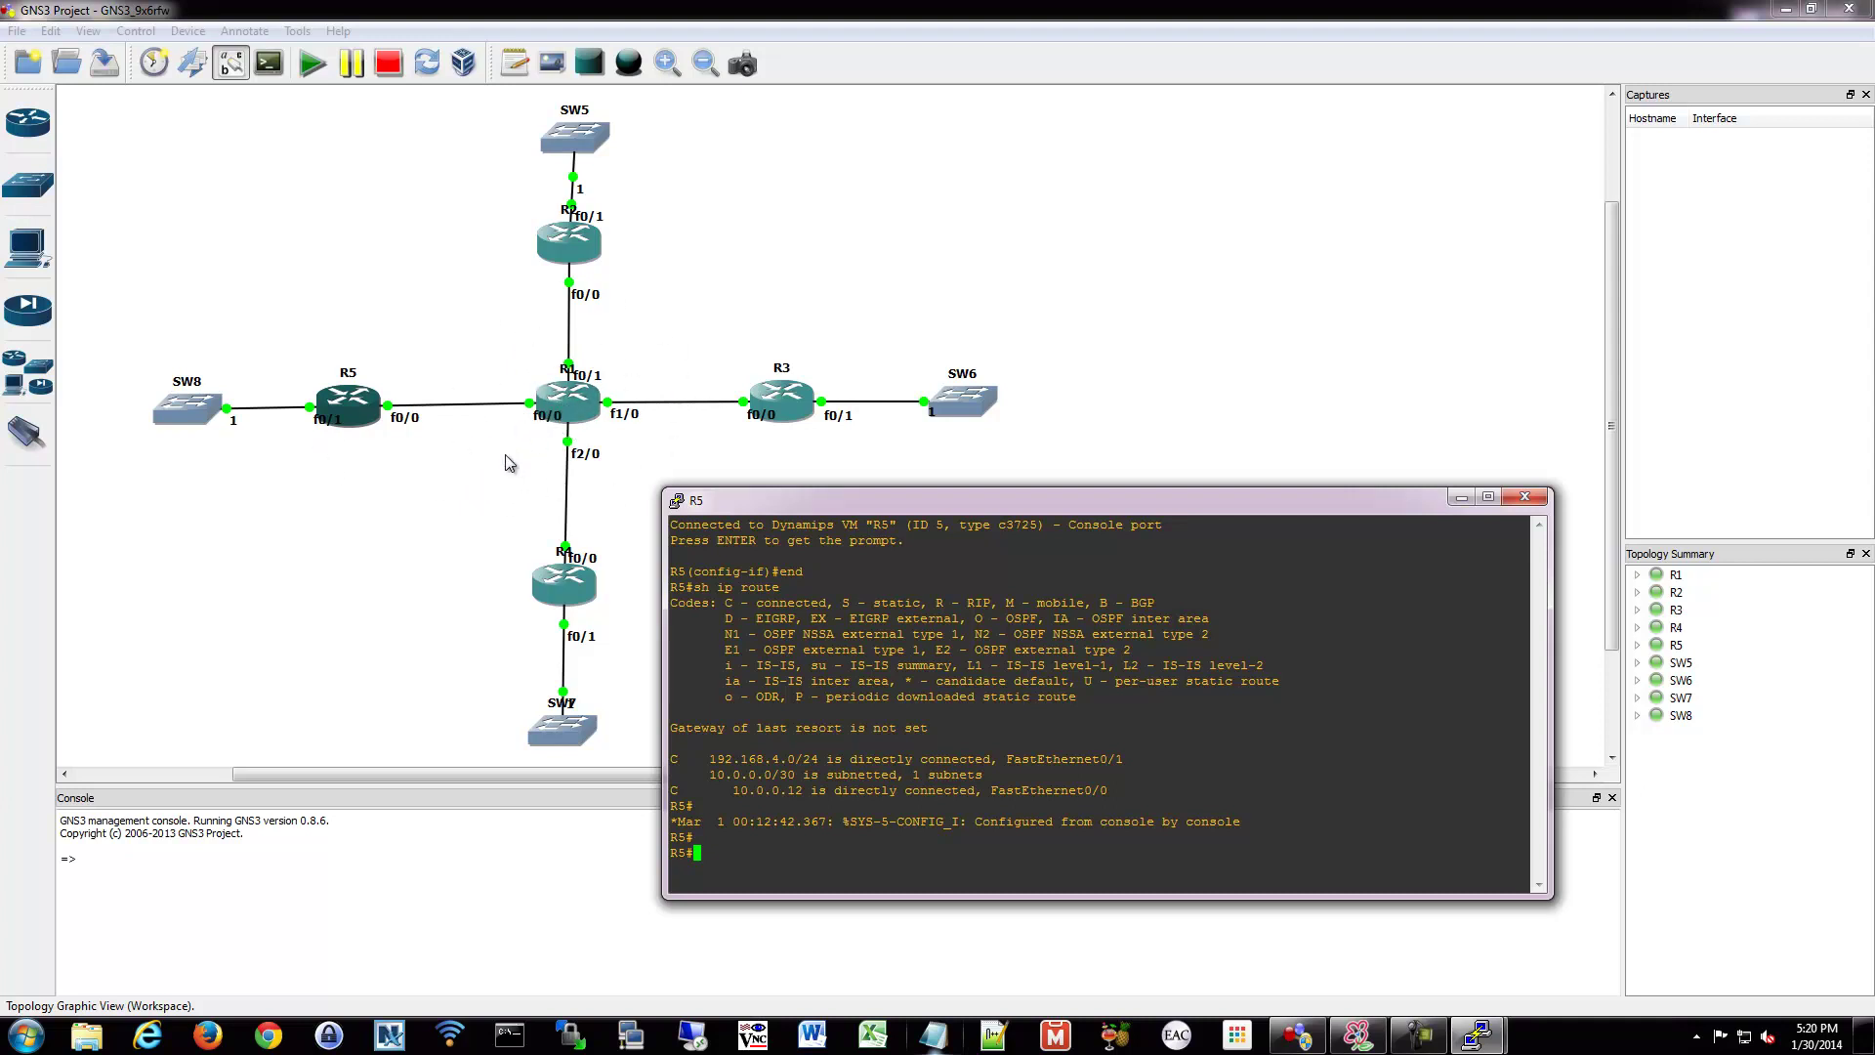
Place a new Ethernet switch, SW9, on the canvas above R1.
left_click(435, 534)
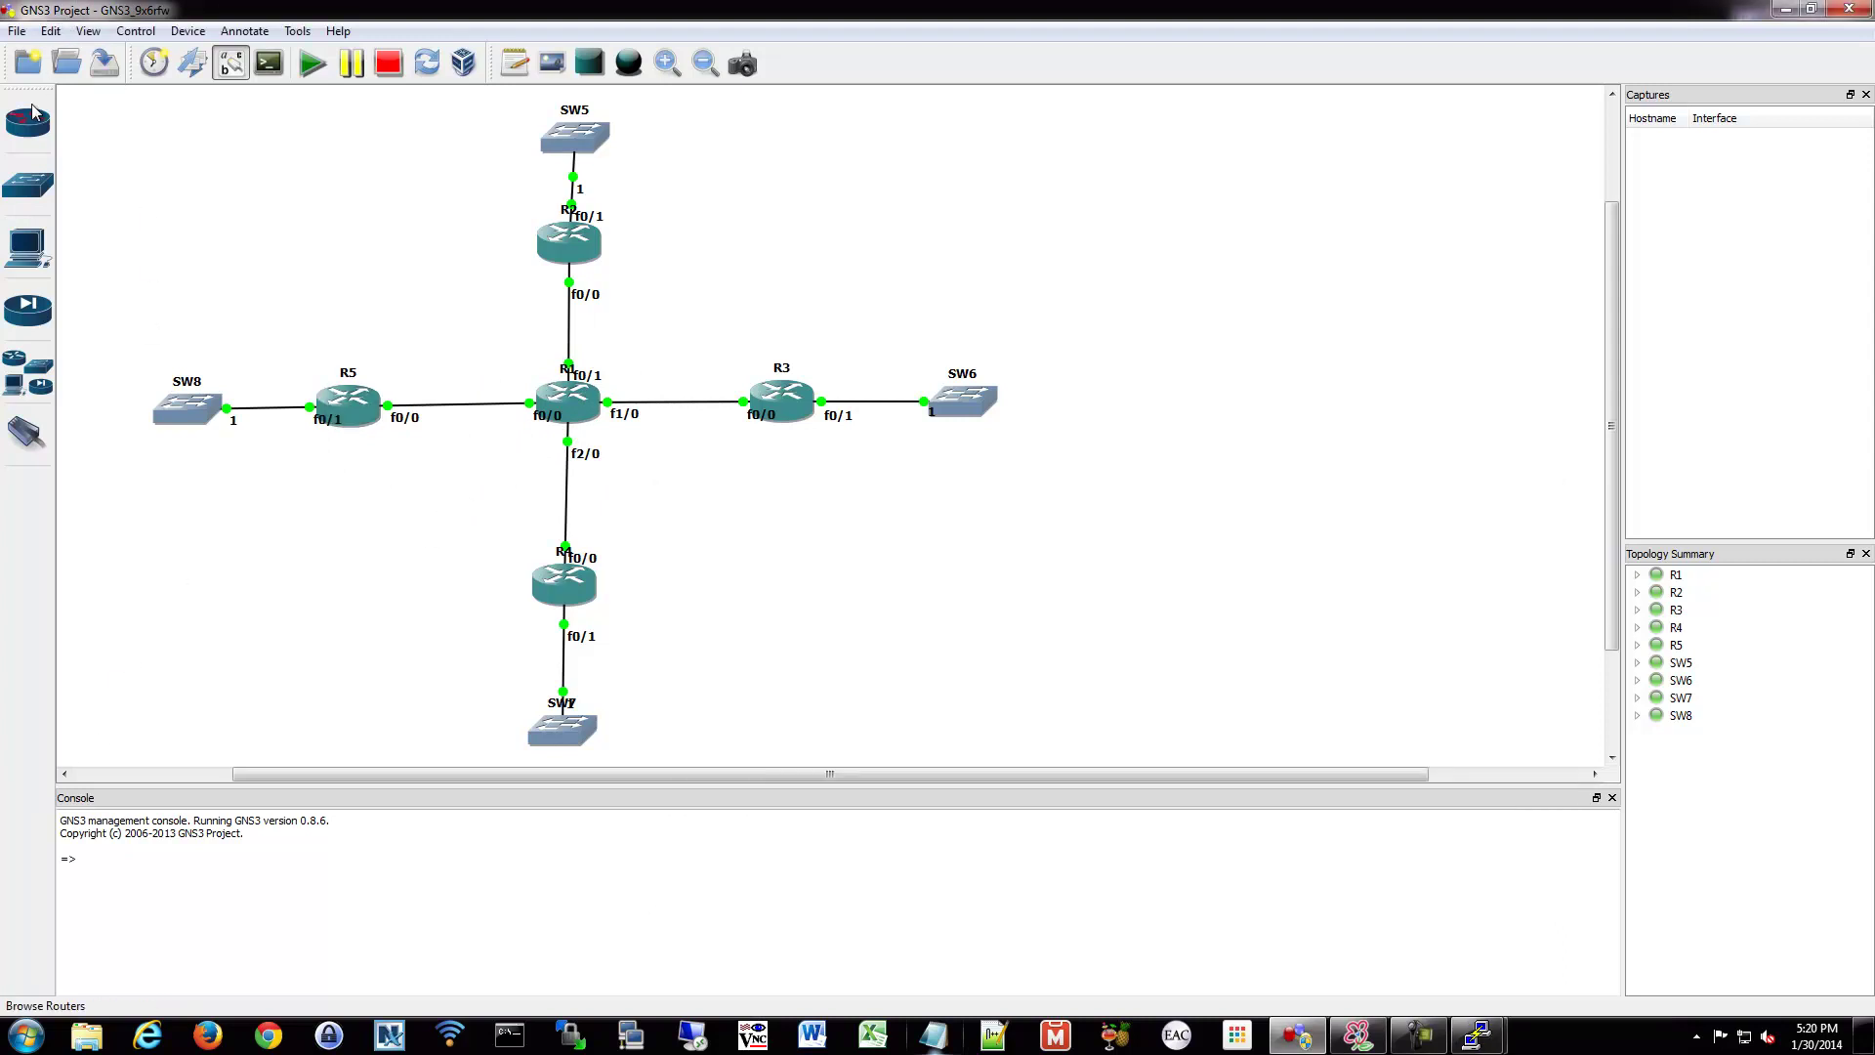
left_click(30, 181)
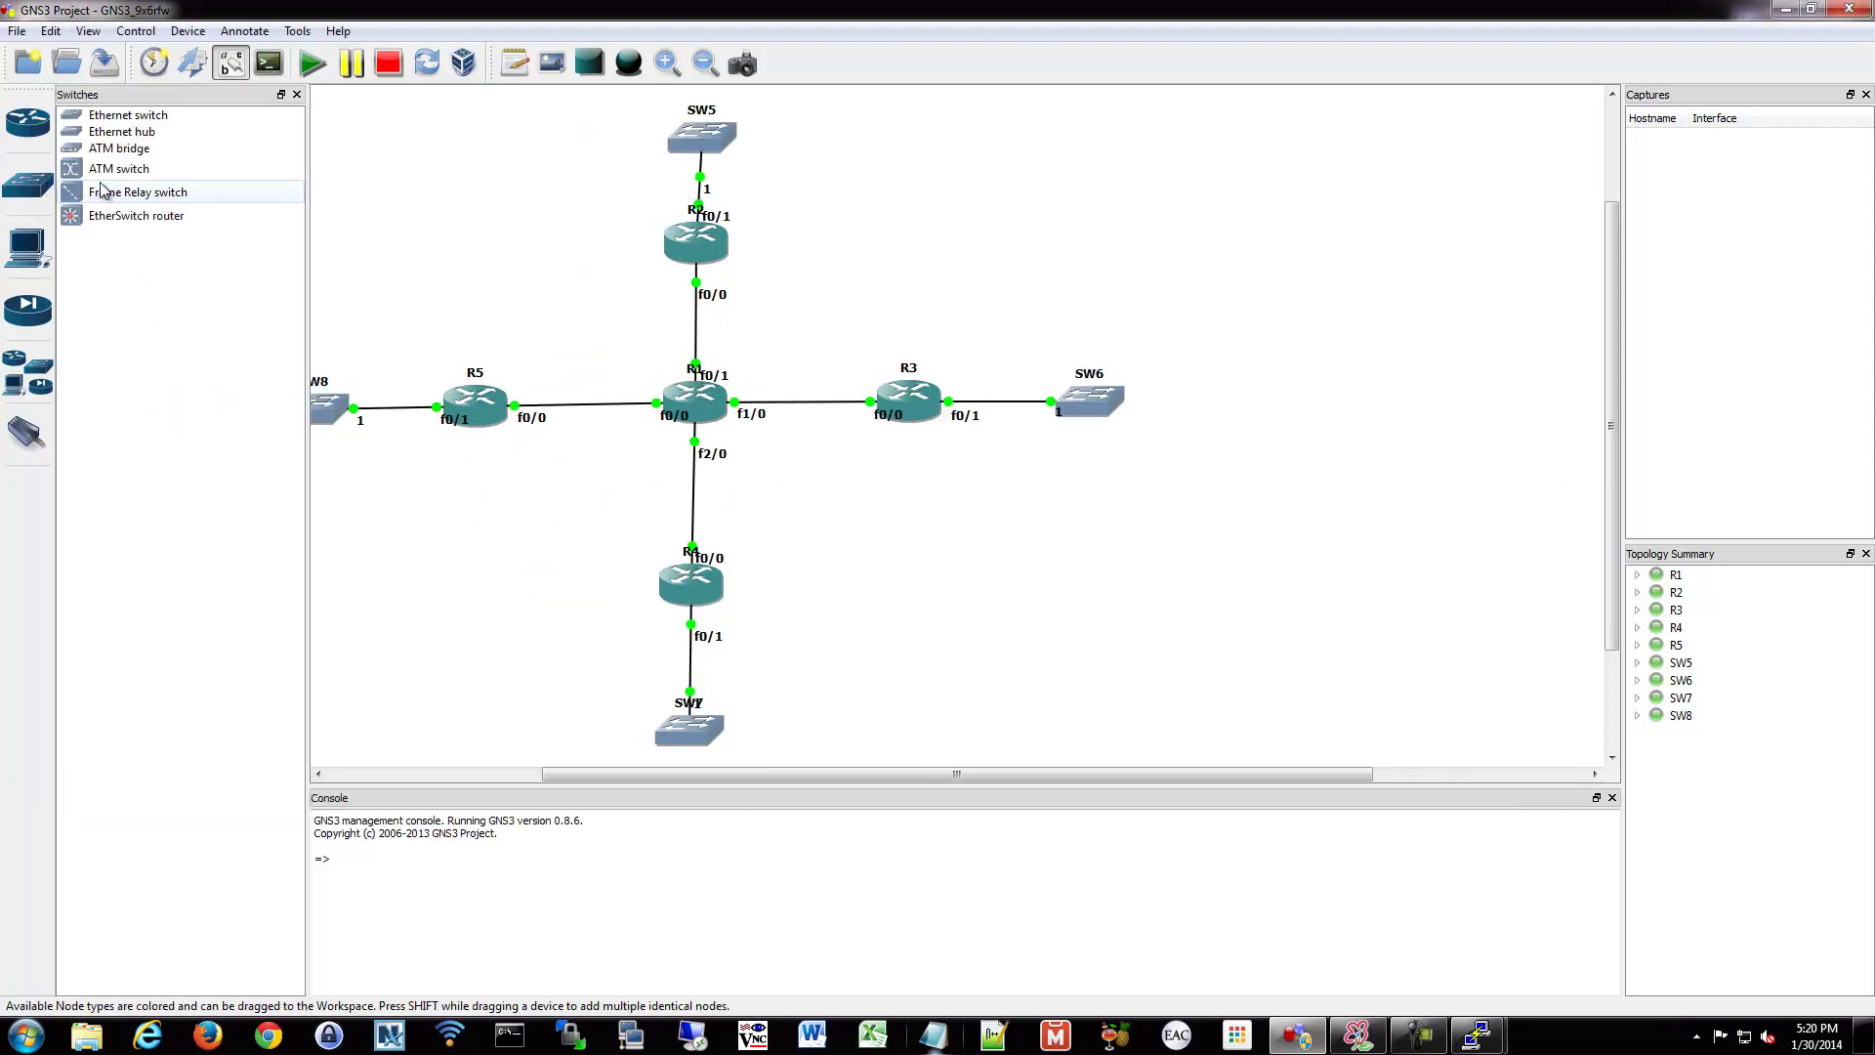
left_click_drag(127, 115, 766, 254)
left_click_drag(829, 313, 829, 314)
left_click(29, 181)
Start a link from R1, then cancel it without connecting any interface.
left_click(30, 438)
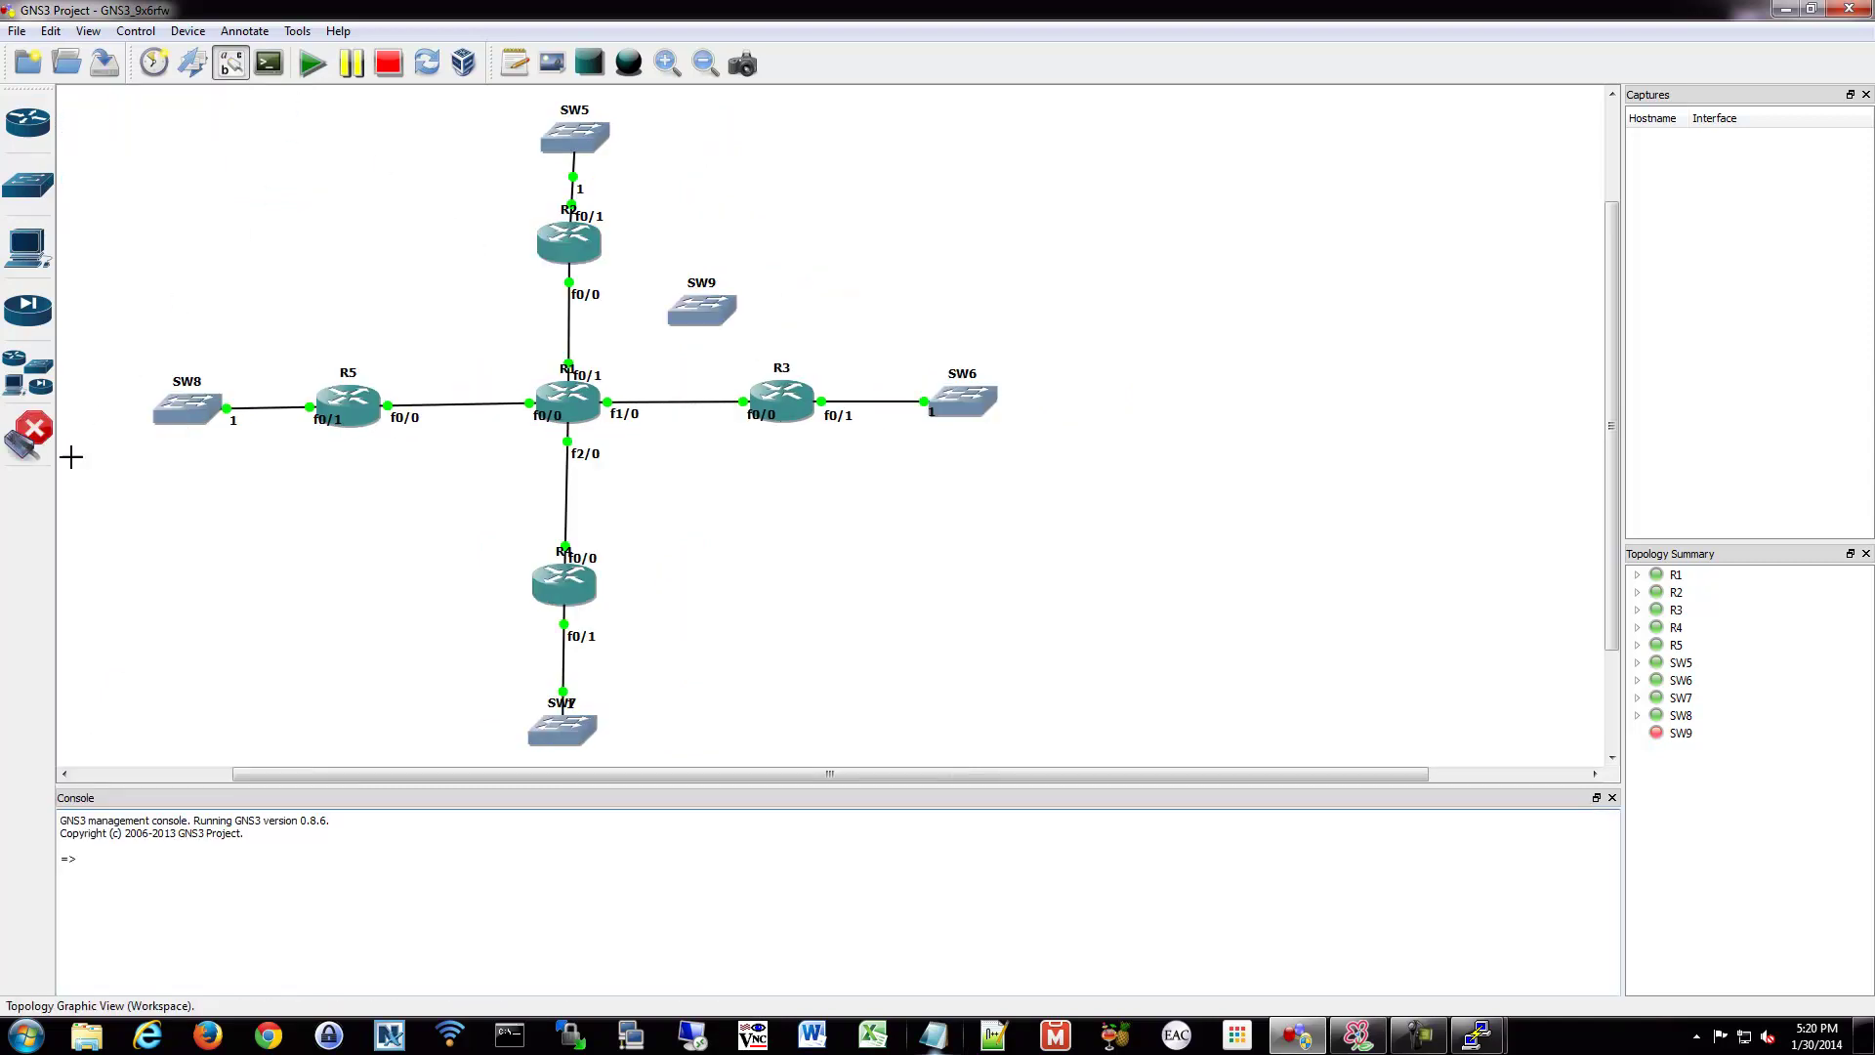
left_click(587, 396)
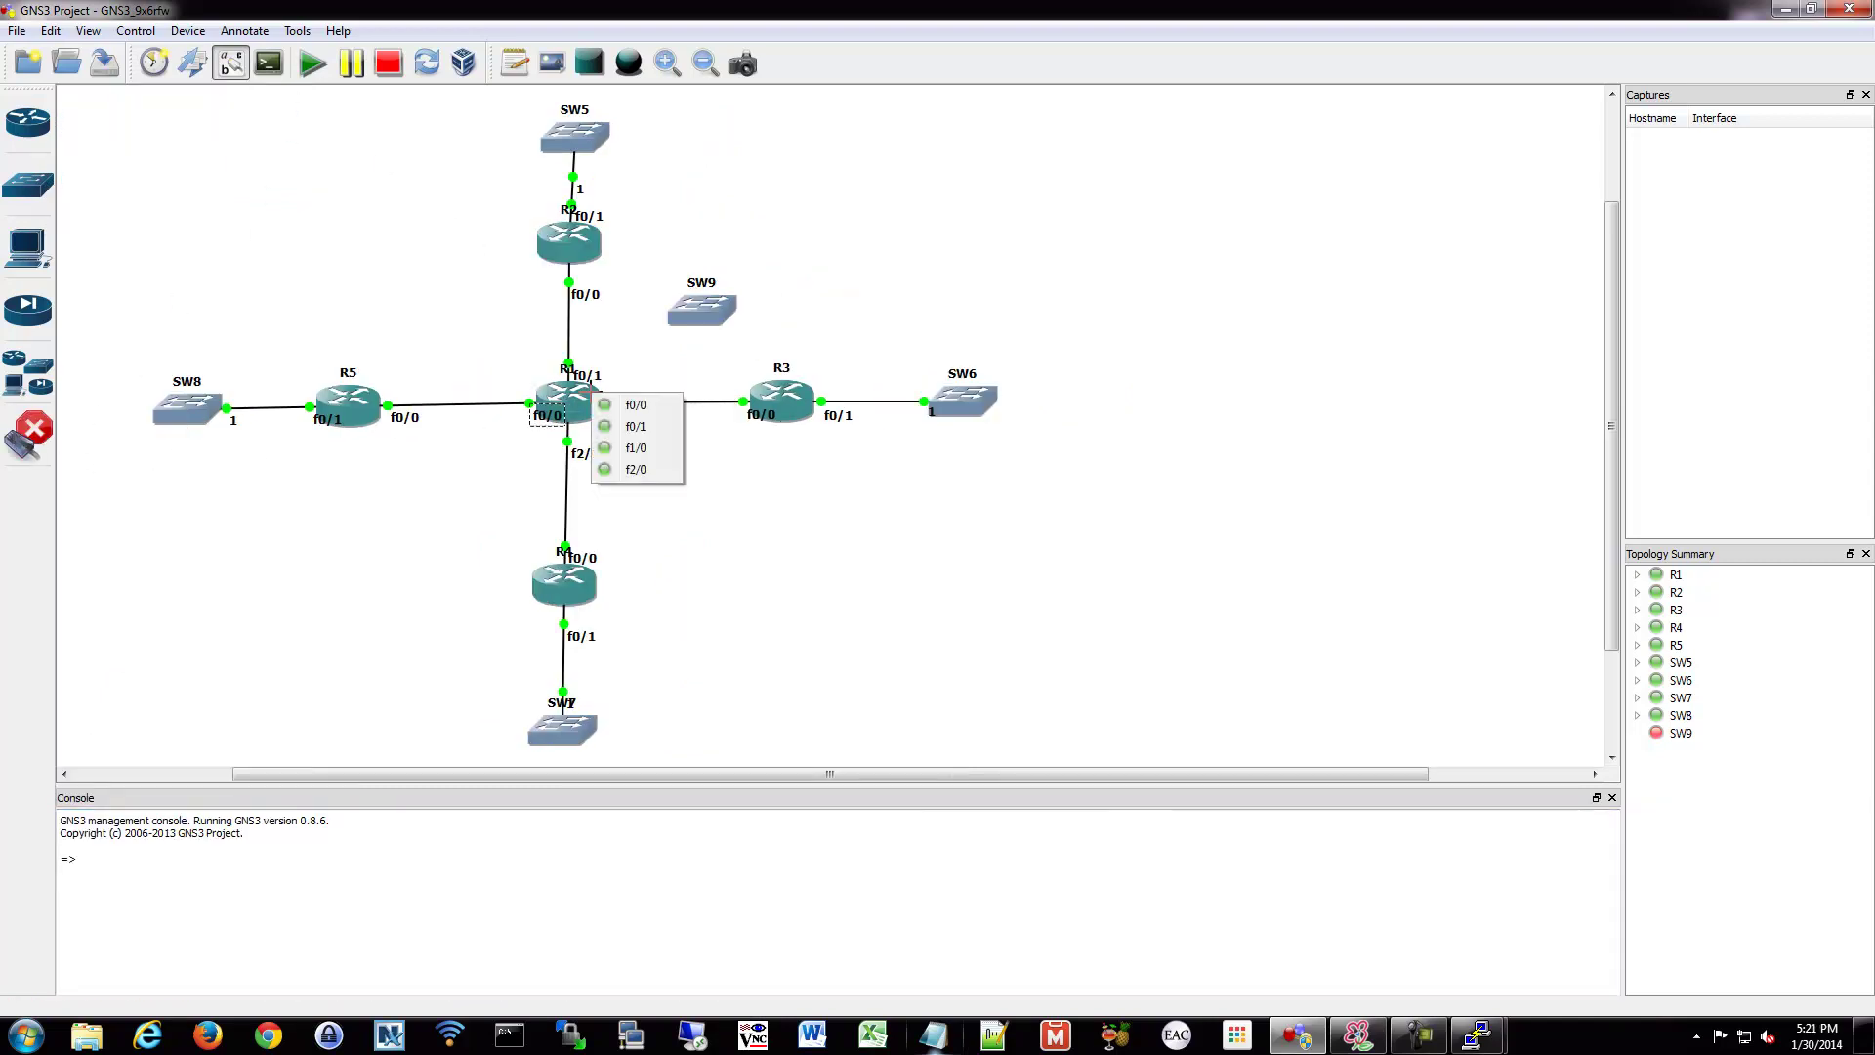
left_click(442, 503)
left_click(29, 437)
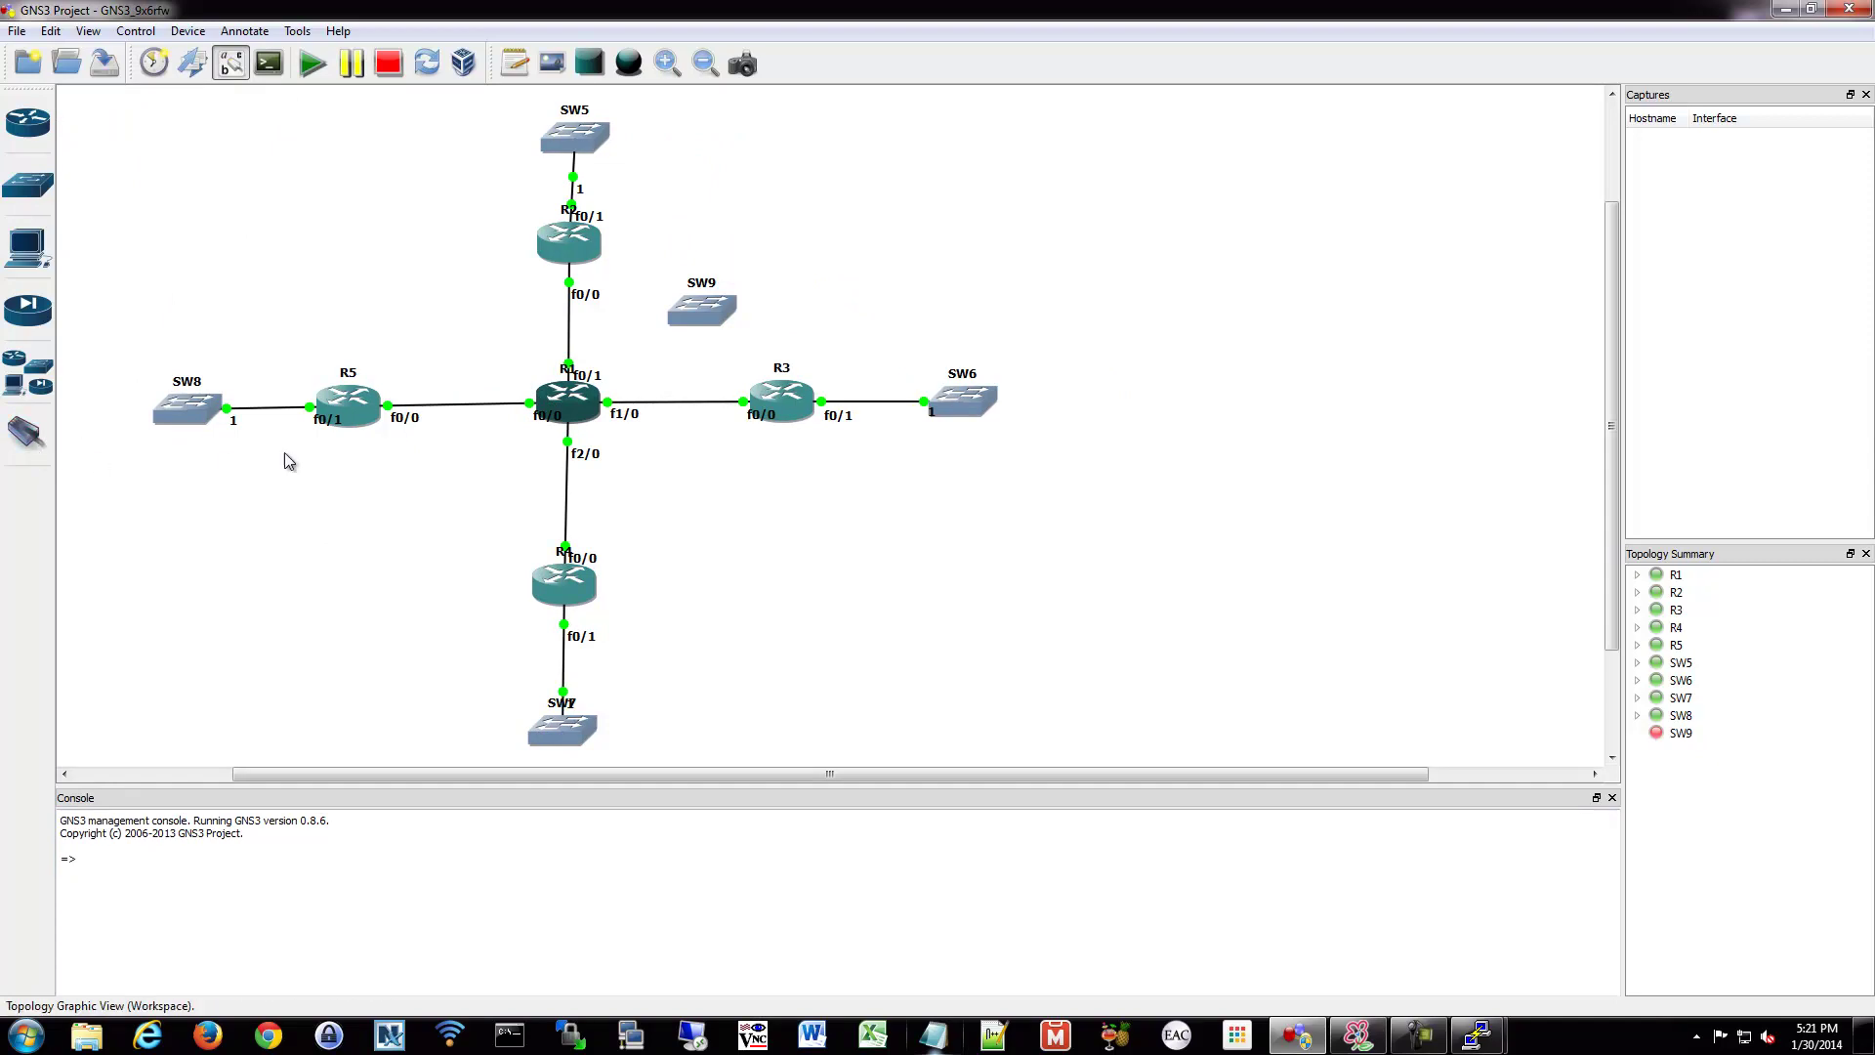
mouse_move(571, 404)
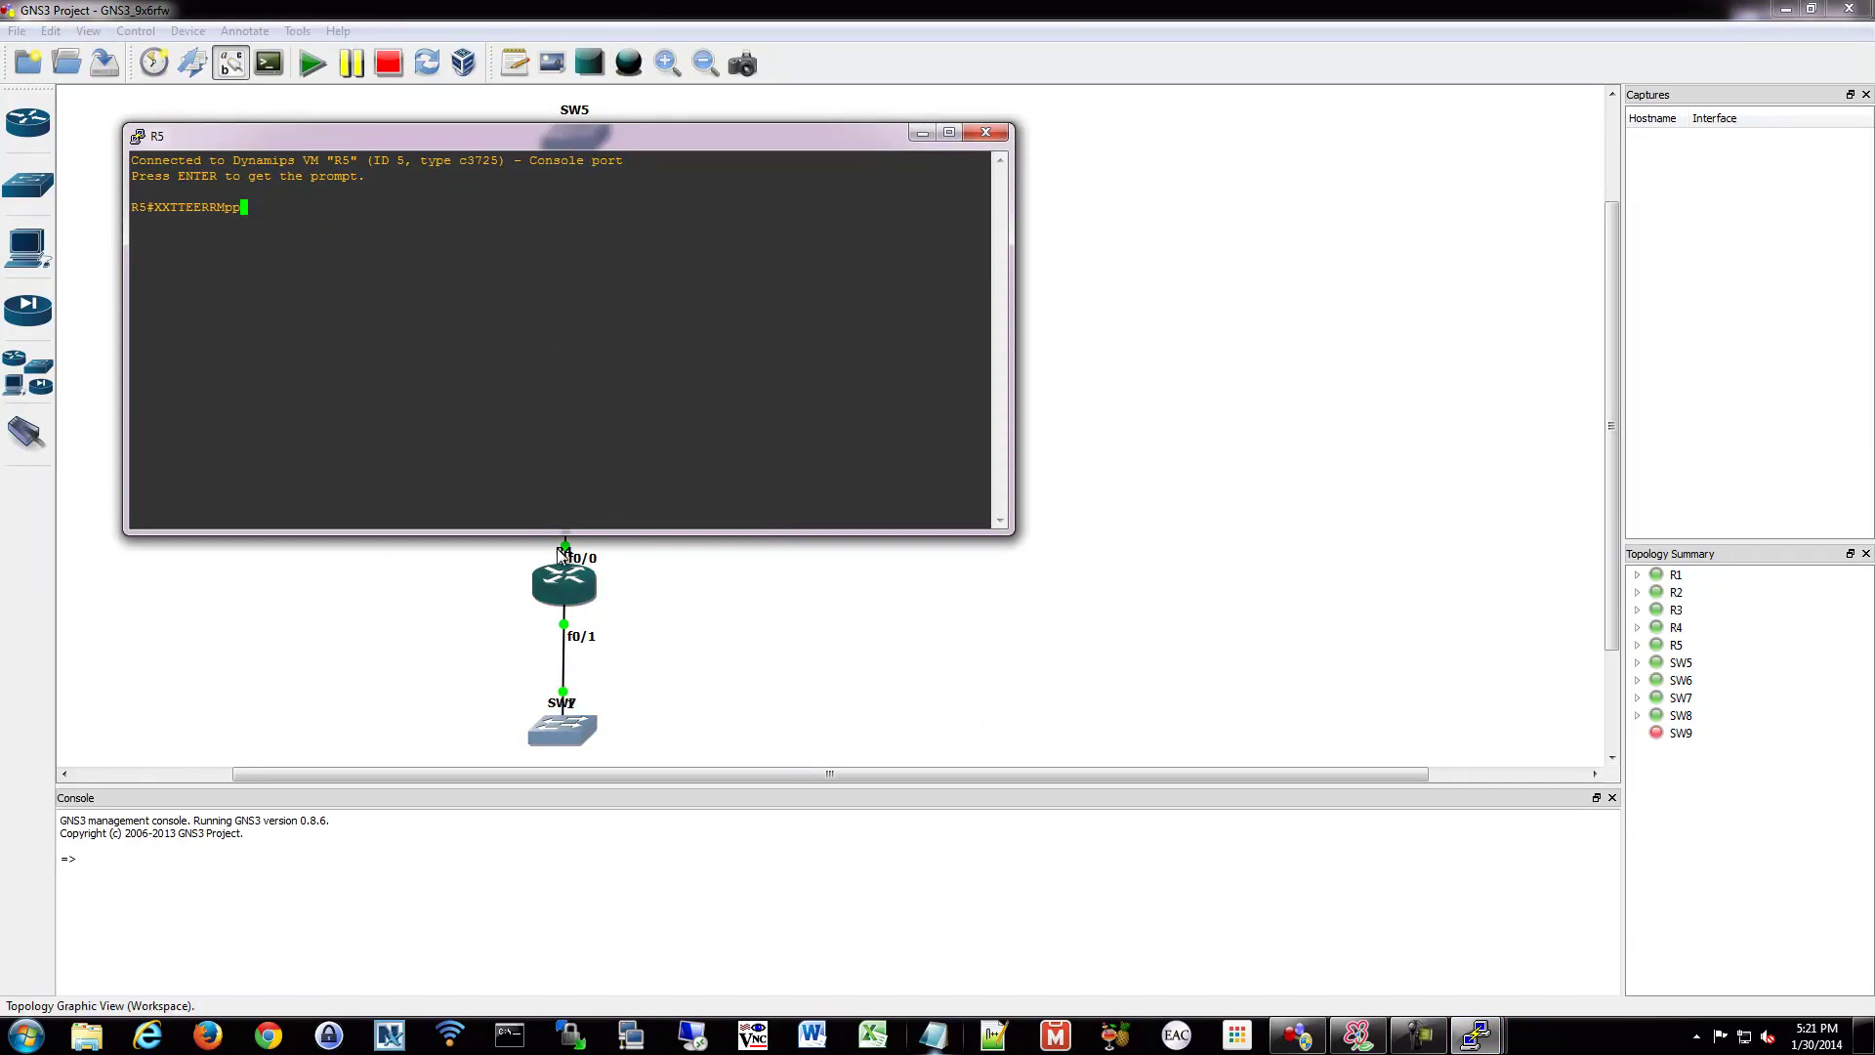
Move R5's console aside, clear its stray characters, and enter global configuration mode with conf t.
left_click_drag(494, 136, 1158, 497)
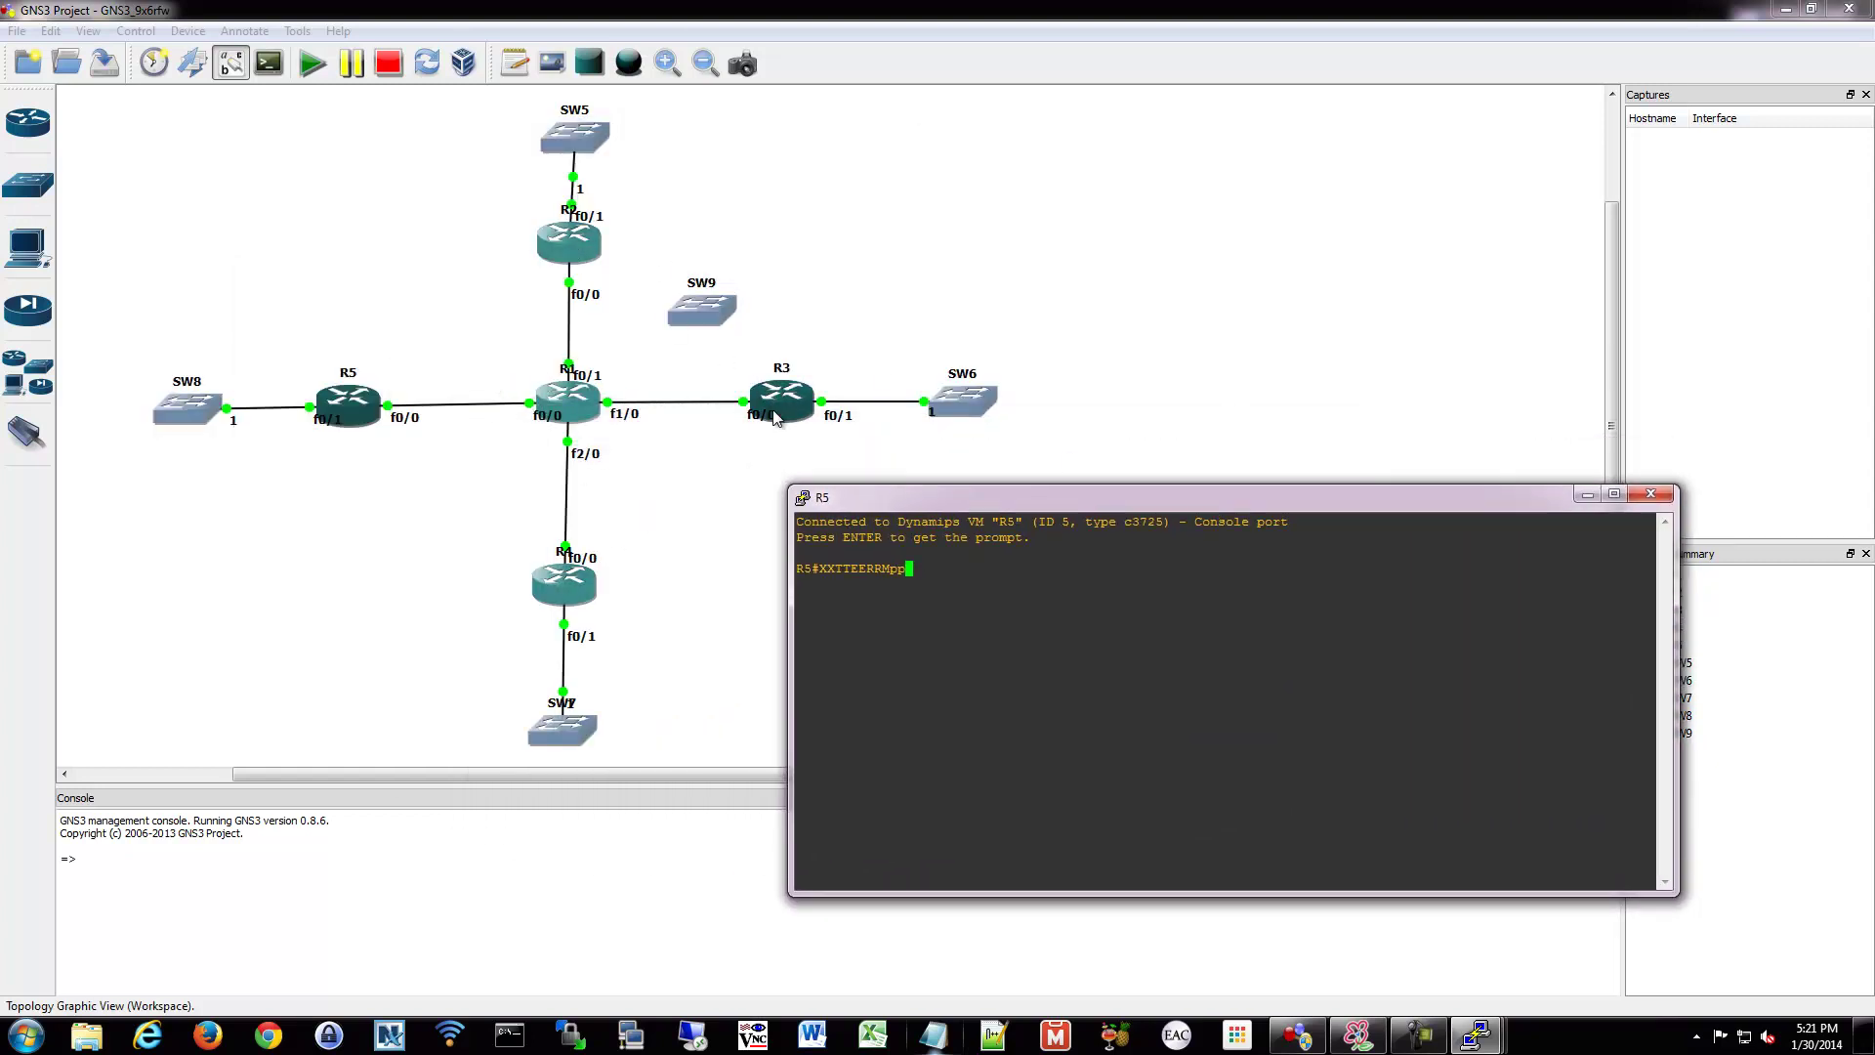
left_click_drag(971, 498, 894, 514)
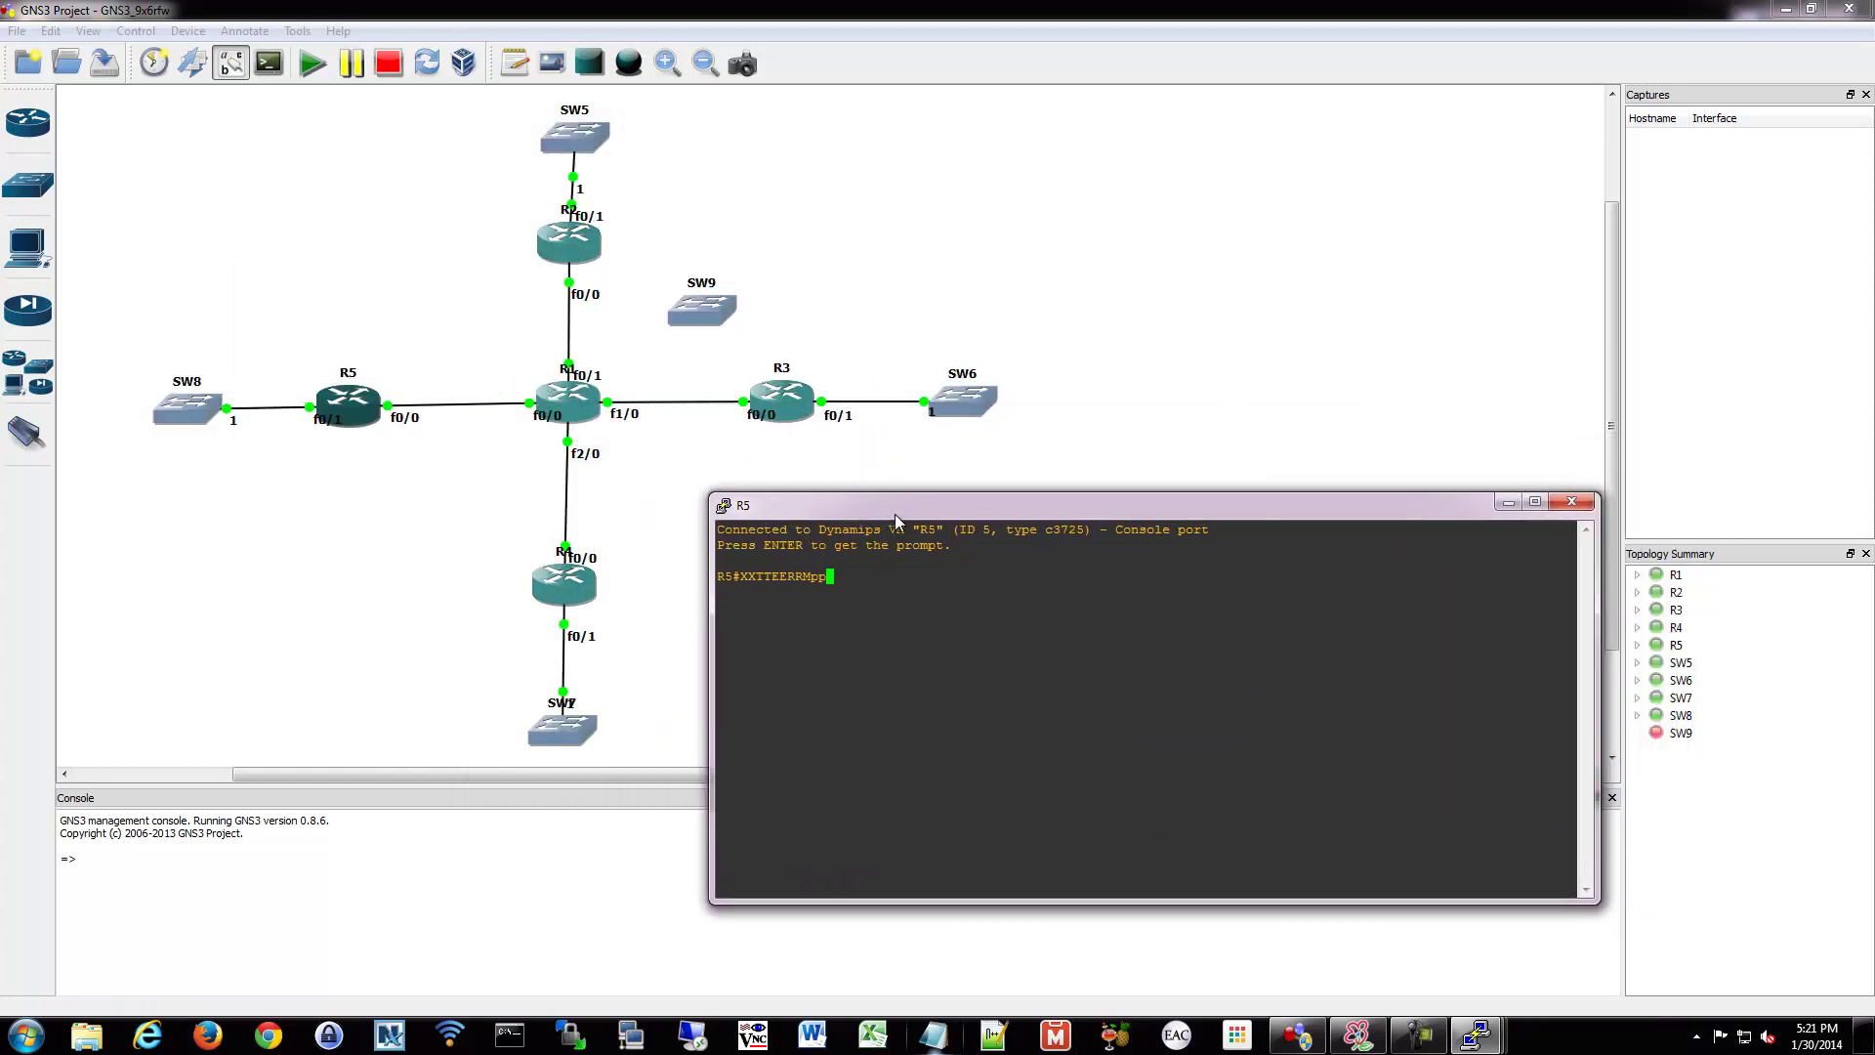
key("BackSpace")
key("BackSpace")
key("BackSpace")
key("BackSpace")
key("BackSpace")
key("BackSpace")
key("BackSpace")
key("BackSpace")
key("BackSpace")
key("BackSpace")
key("BackSpace")
key("Return")
key("Return")
type("conf t")
key("Return")
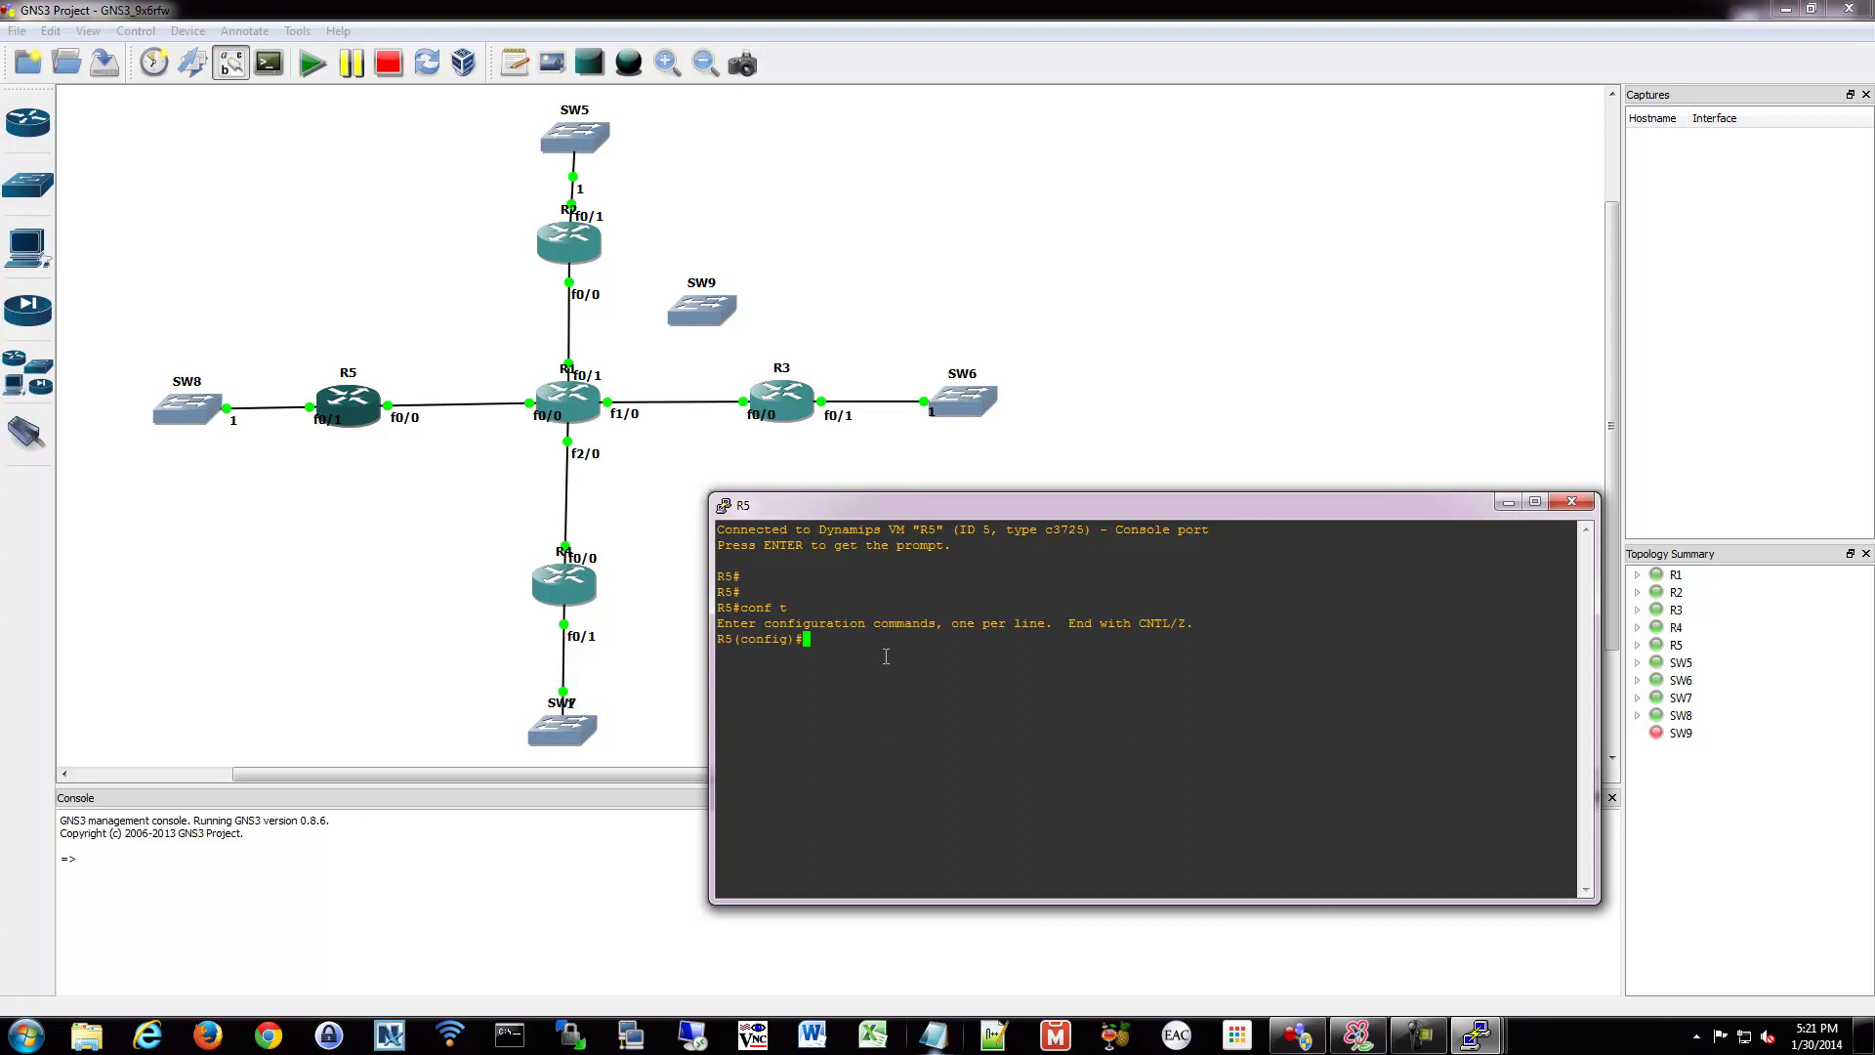
Type, then abandon, a static route to 192.168.5.0 255.255.255.0 via 10.0.0.13.
type("ip route 192.168.5.0 255.255.255.0")
type("10.0.0.13")
key("BackSpace")
key("BackSpace")
key("BackSpace")
key("BackSpace")
key("BackSpace")
key("BackSpace")
key("BackSpace")
key("BackSpace")
key("BackSpace")
key("BackSpace")
key("BackSpace")
key("BackSpace")
key("BackSpace")
key("BackSpace")
key("BackSpace")
key("BackSpace")
key("BackSpace")
key("BackSpace")
key("BackSpace")
key("BackSpace")
key("BackSpace")
key("BackSpace")
key("BackSpace")
key("BackSpace")
left_click(549, 408)
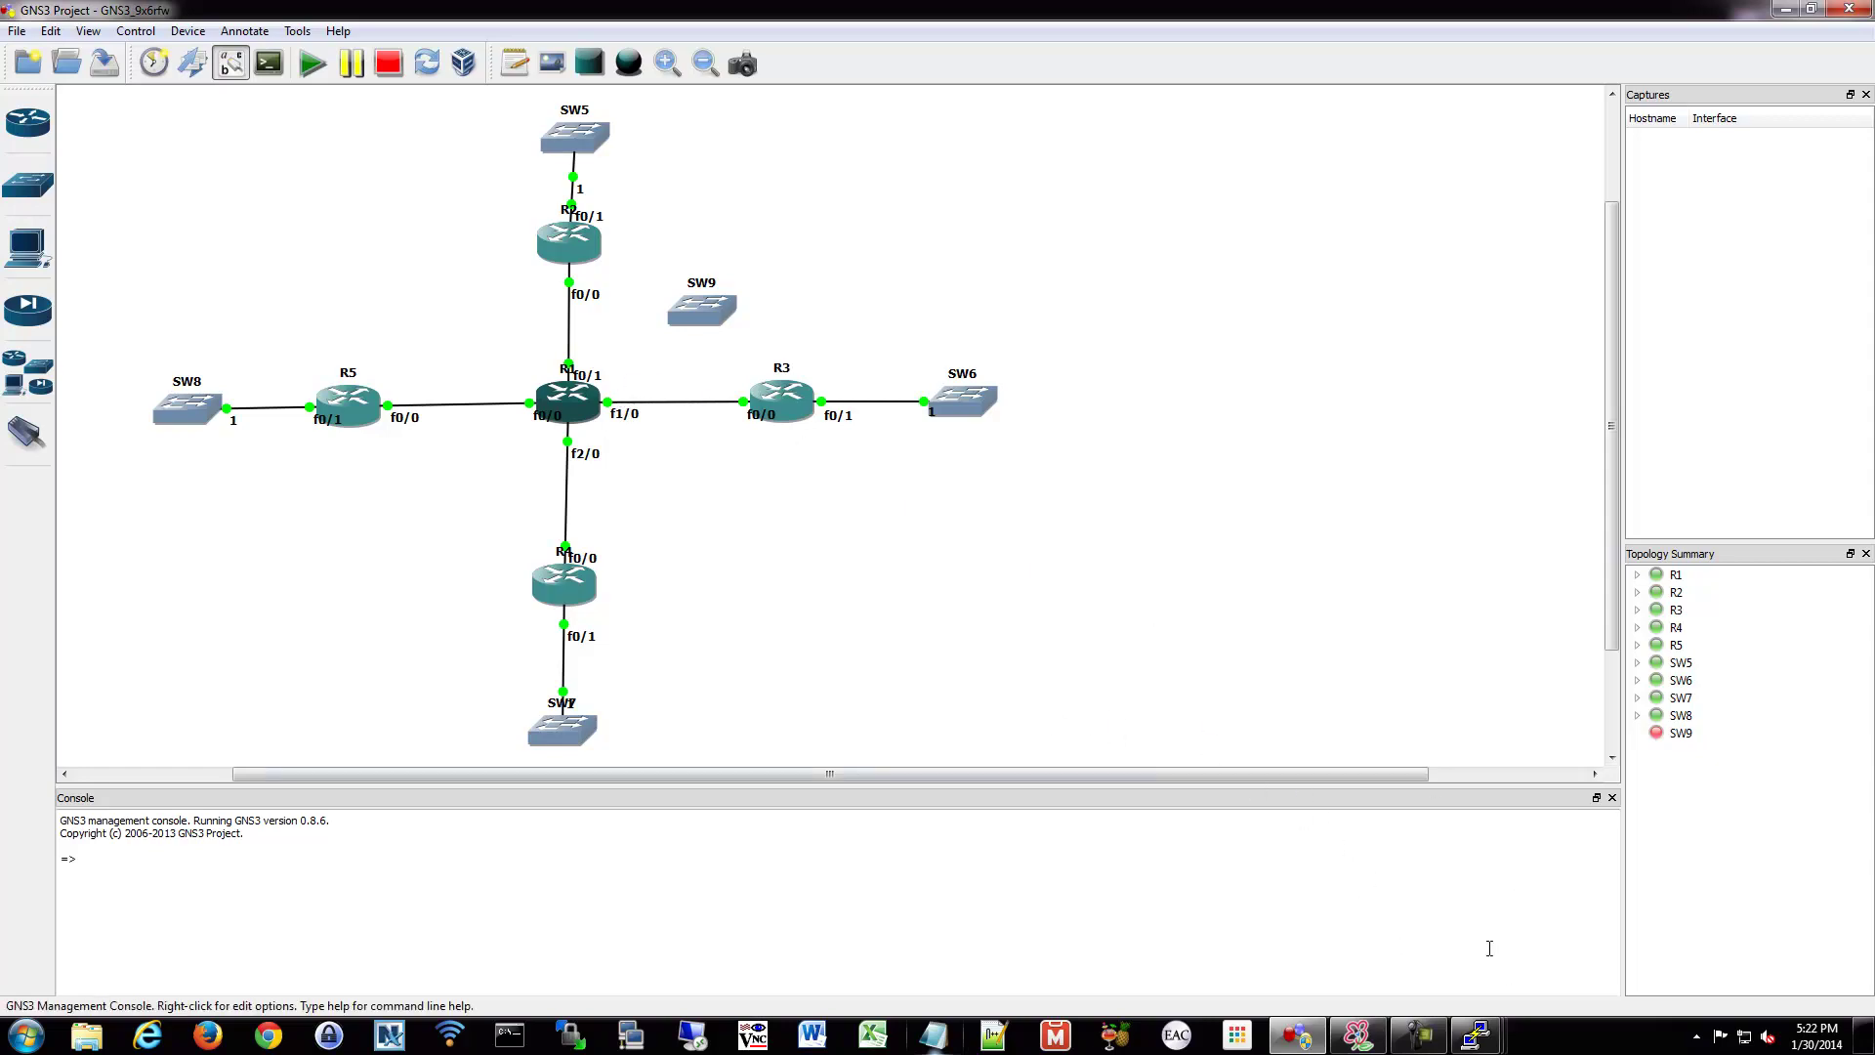
Bring R5's console forward, leave configuration mode with end, and start an extended ping.
mouse_move(1476, 1035)
left_click(1707, 954)
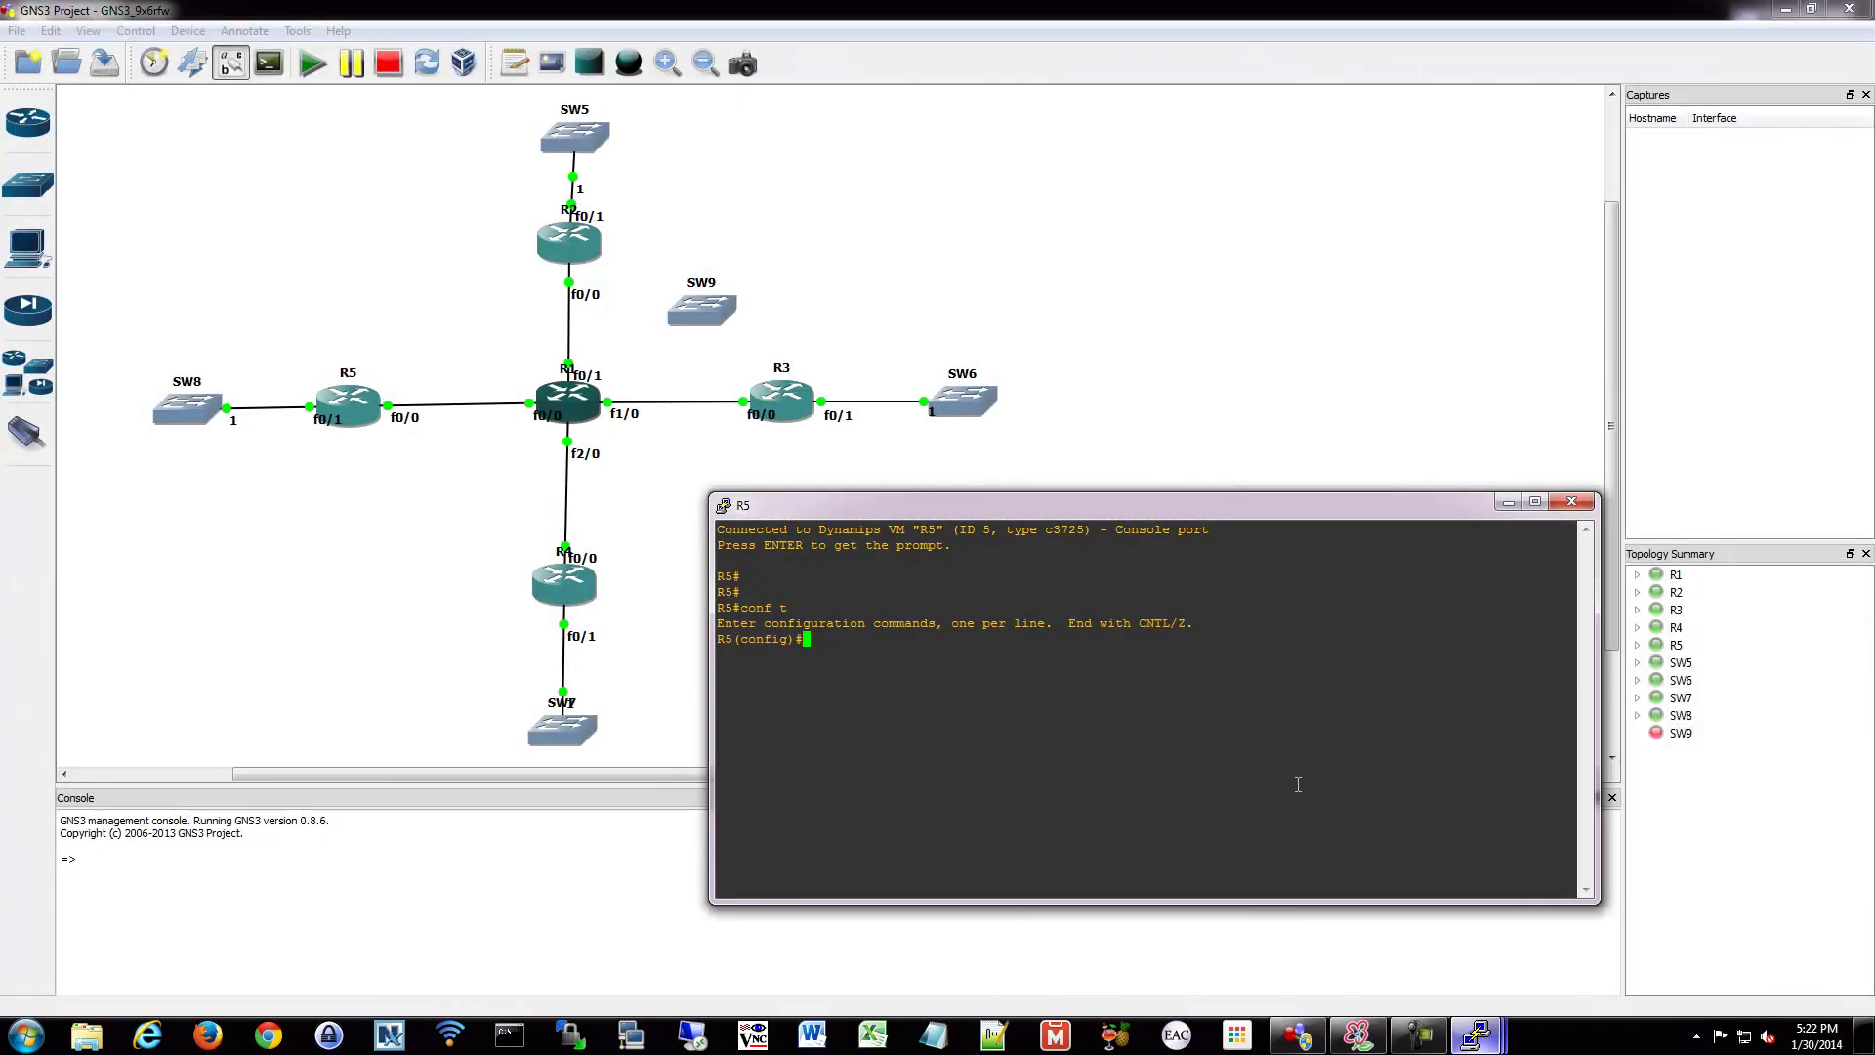
type("end")
key("Return")
key("Return")
key("Return")
key("Return")
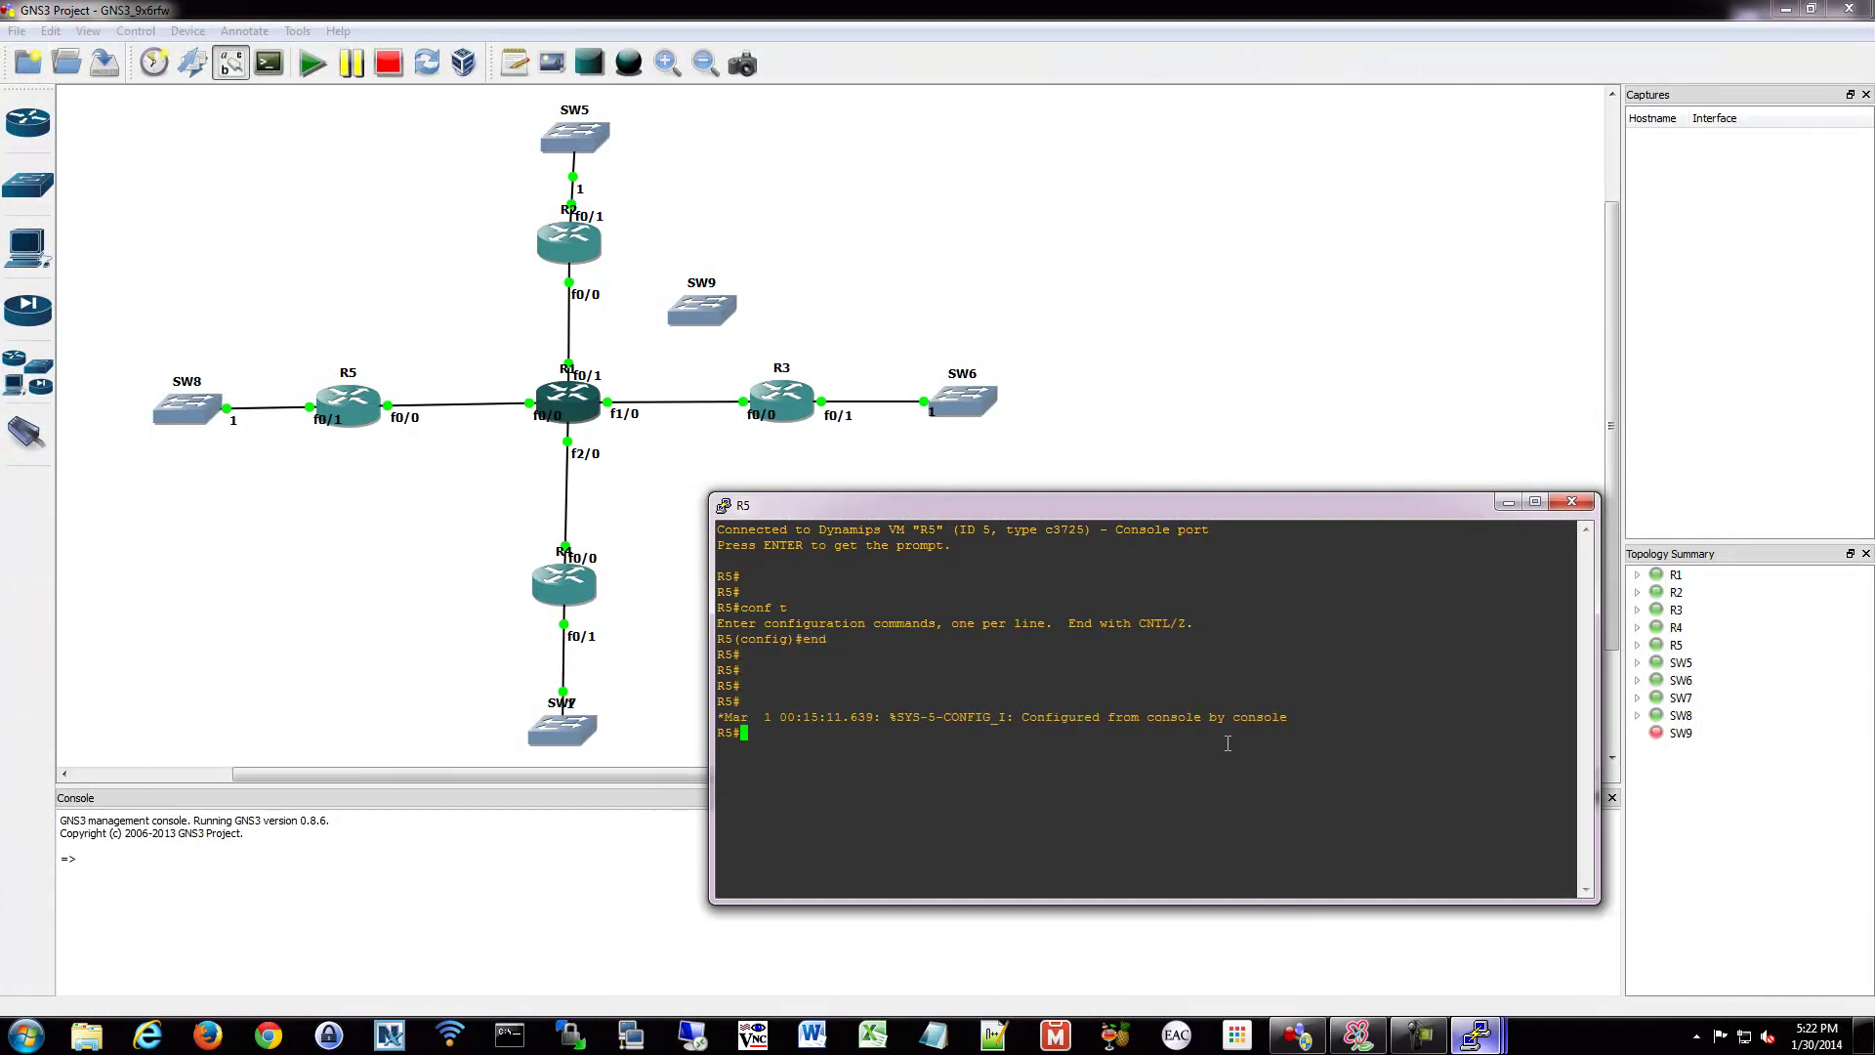
type("ping")
key("Return")
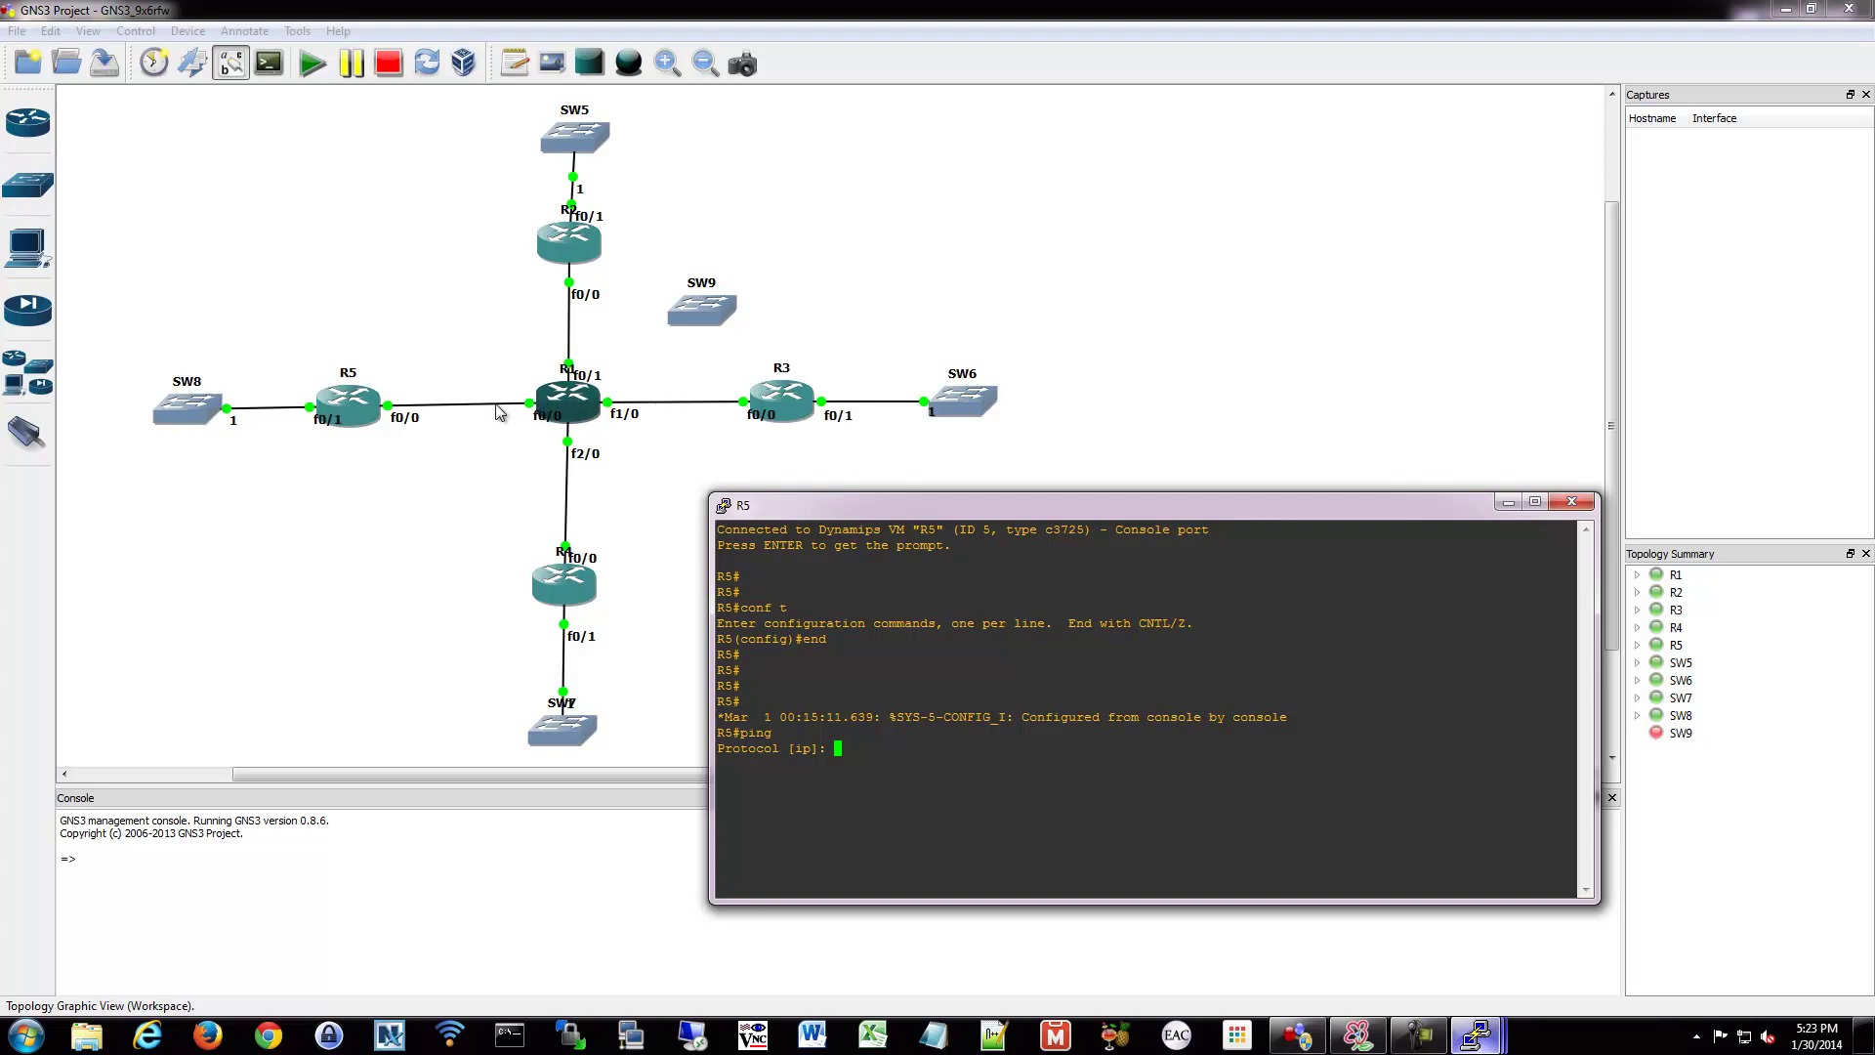
Accept the IP protocol and set the ping target to 192.168.4.14 with the default repeat count.
key("Return")
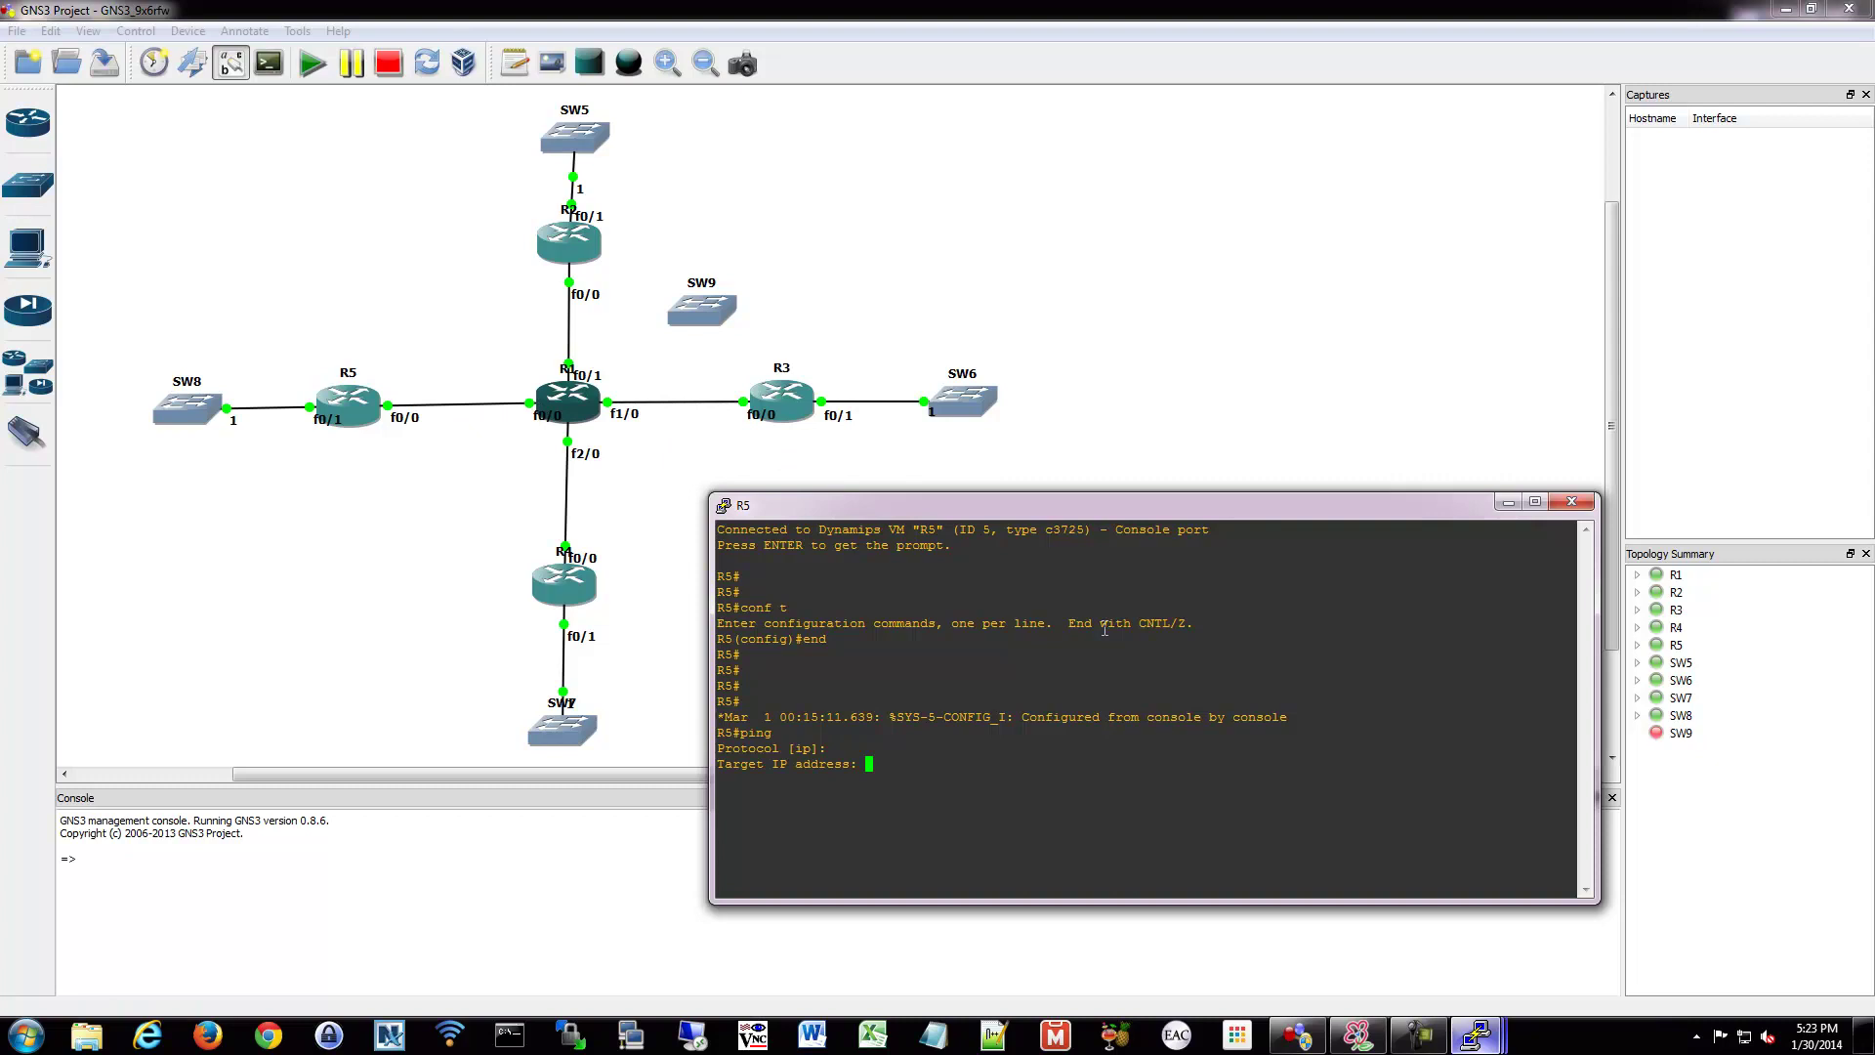
type("192.168.")
type("14")
key("BackSpace")
key("BackSpace")
type("4.14")
key("Return")
key("Return")
Enable extended commands and try 10.0.0.1 as the source, which is rejected as invalid.
key("Return")
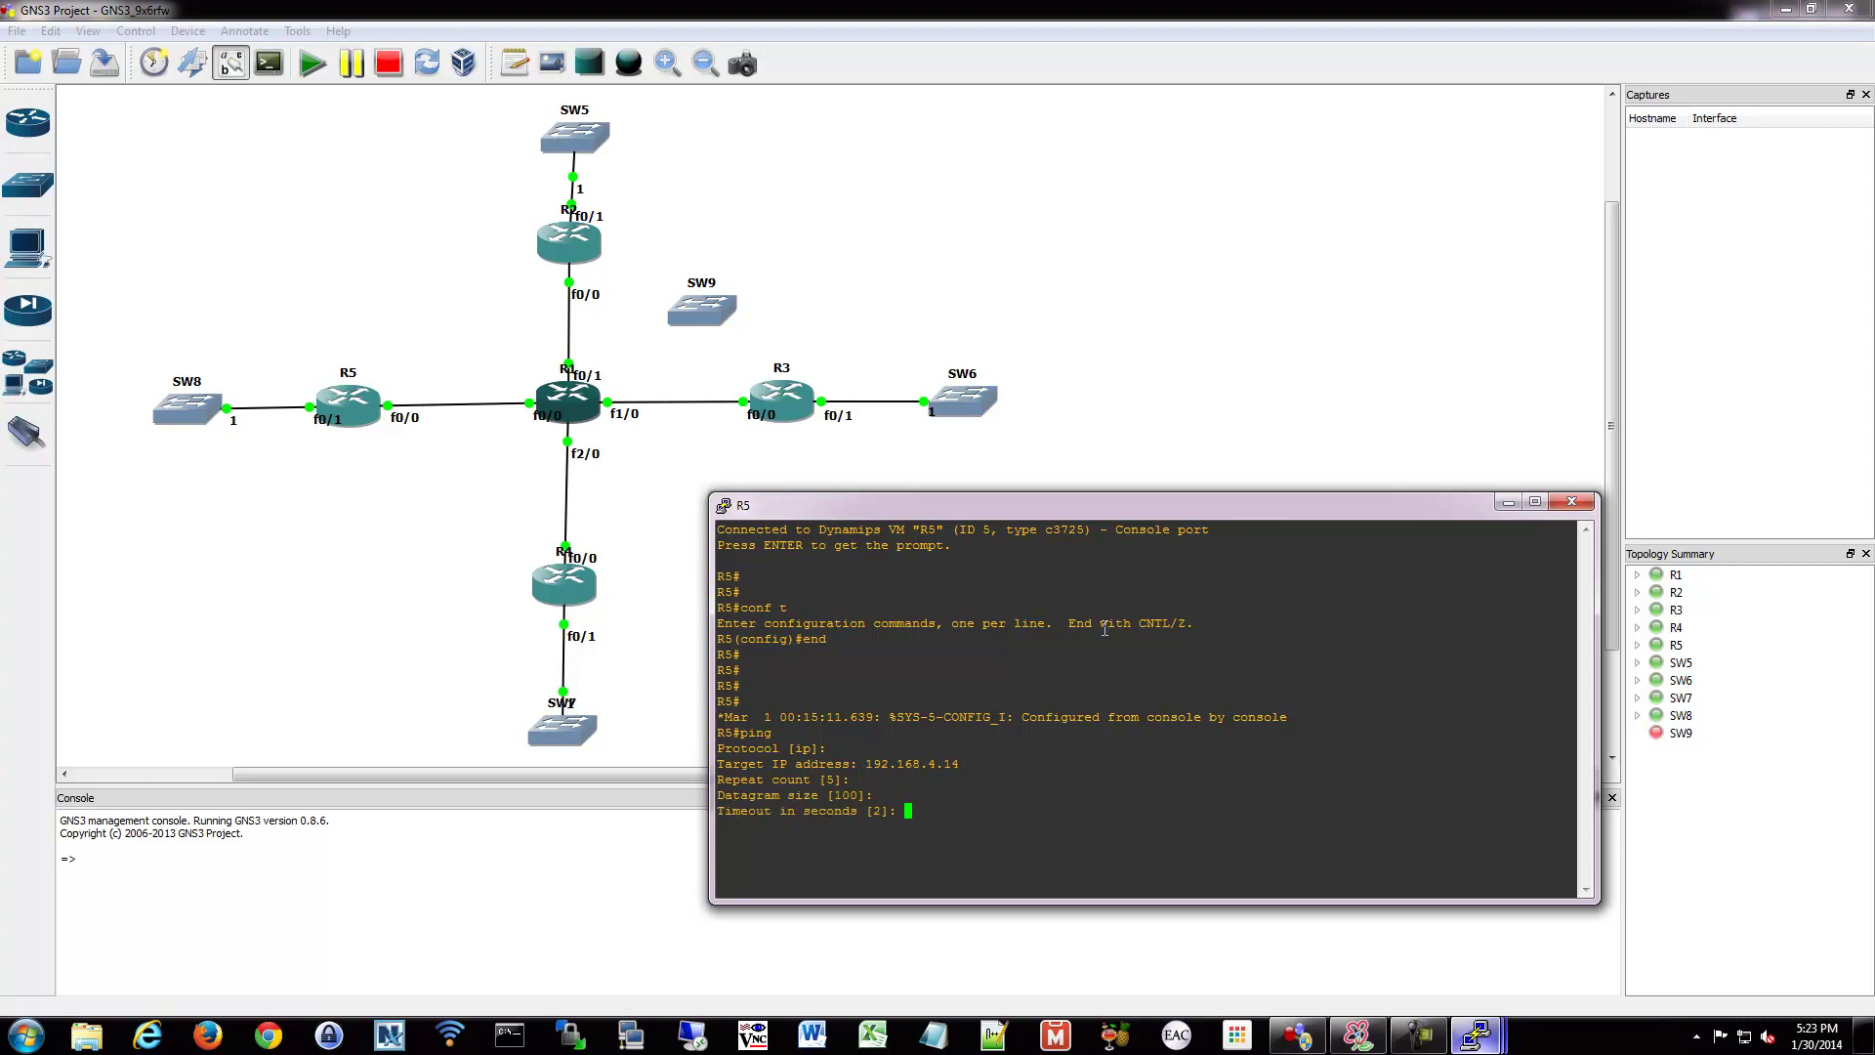
key("Return")
type("y")
key("Return")
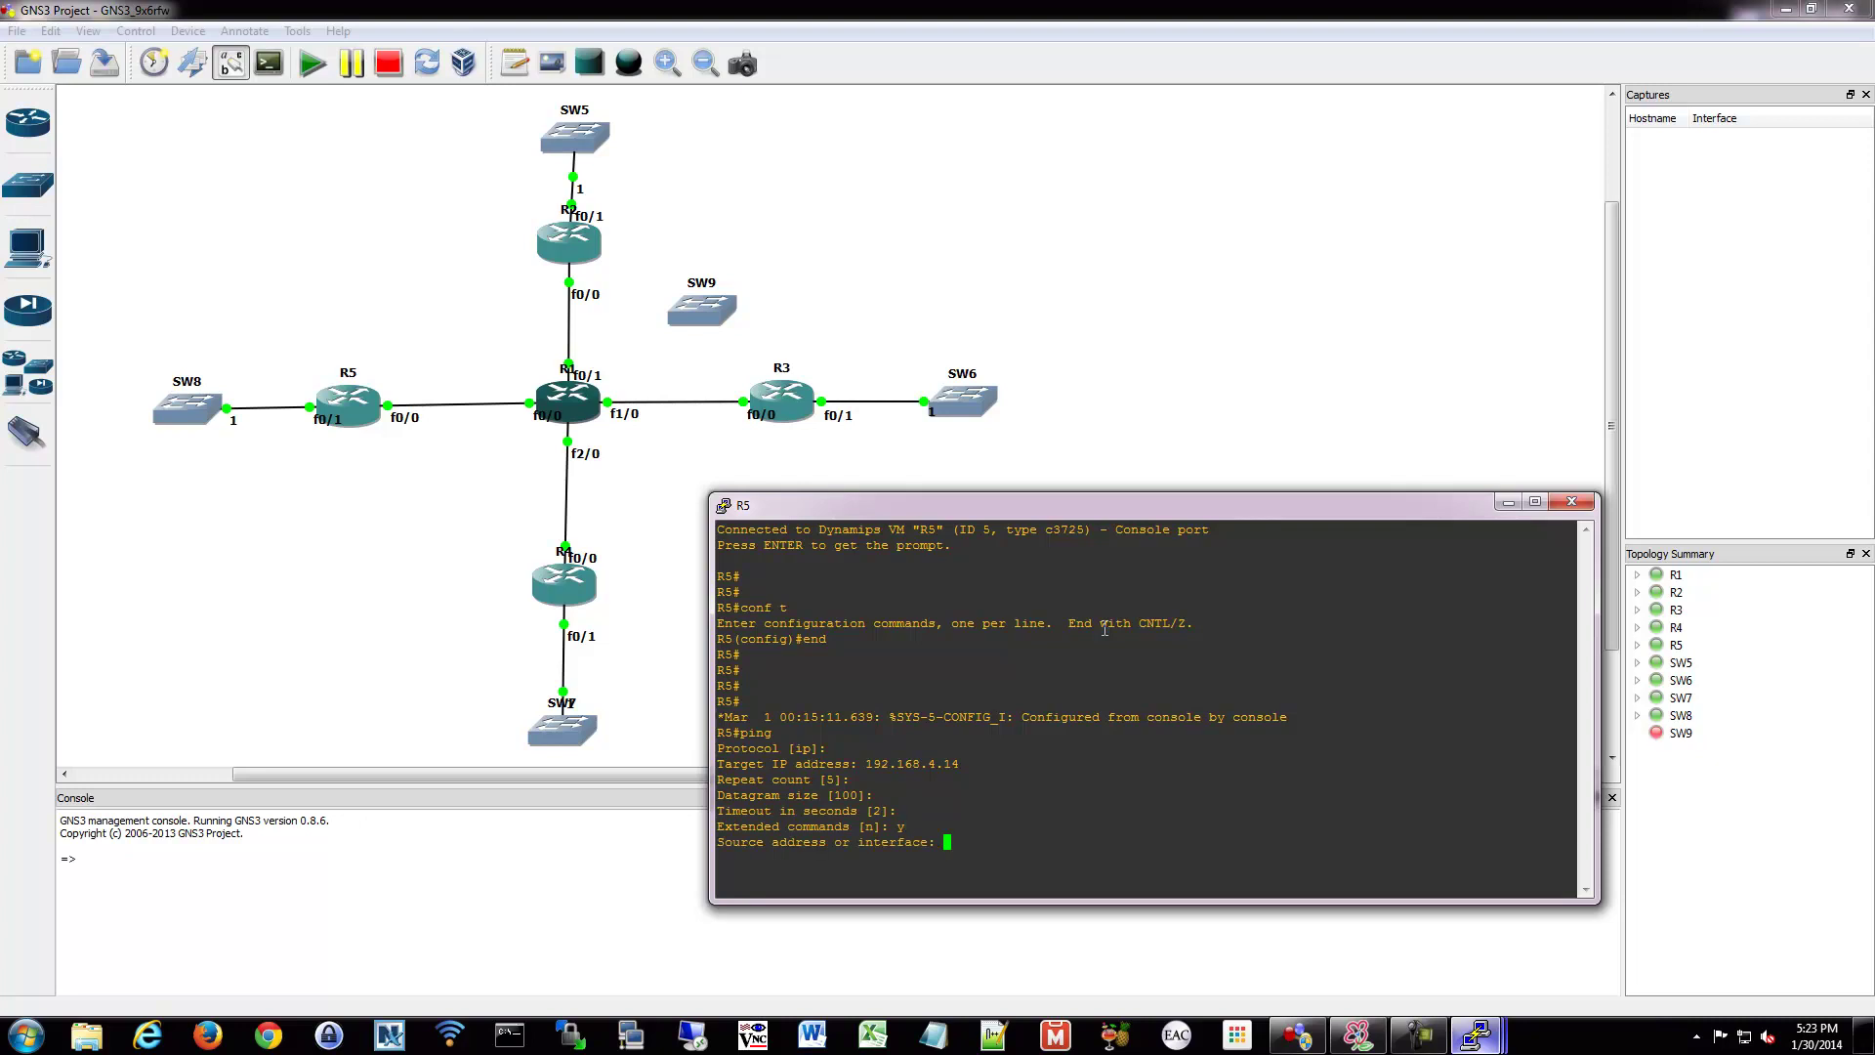
type("10.0.0.1")
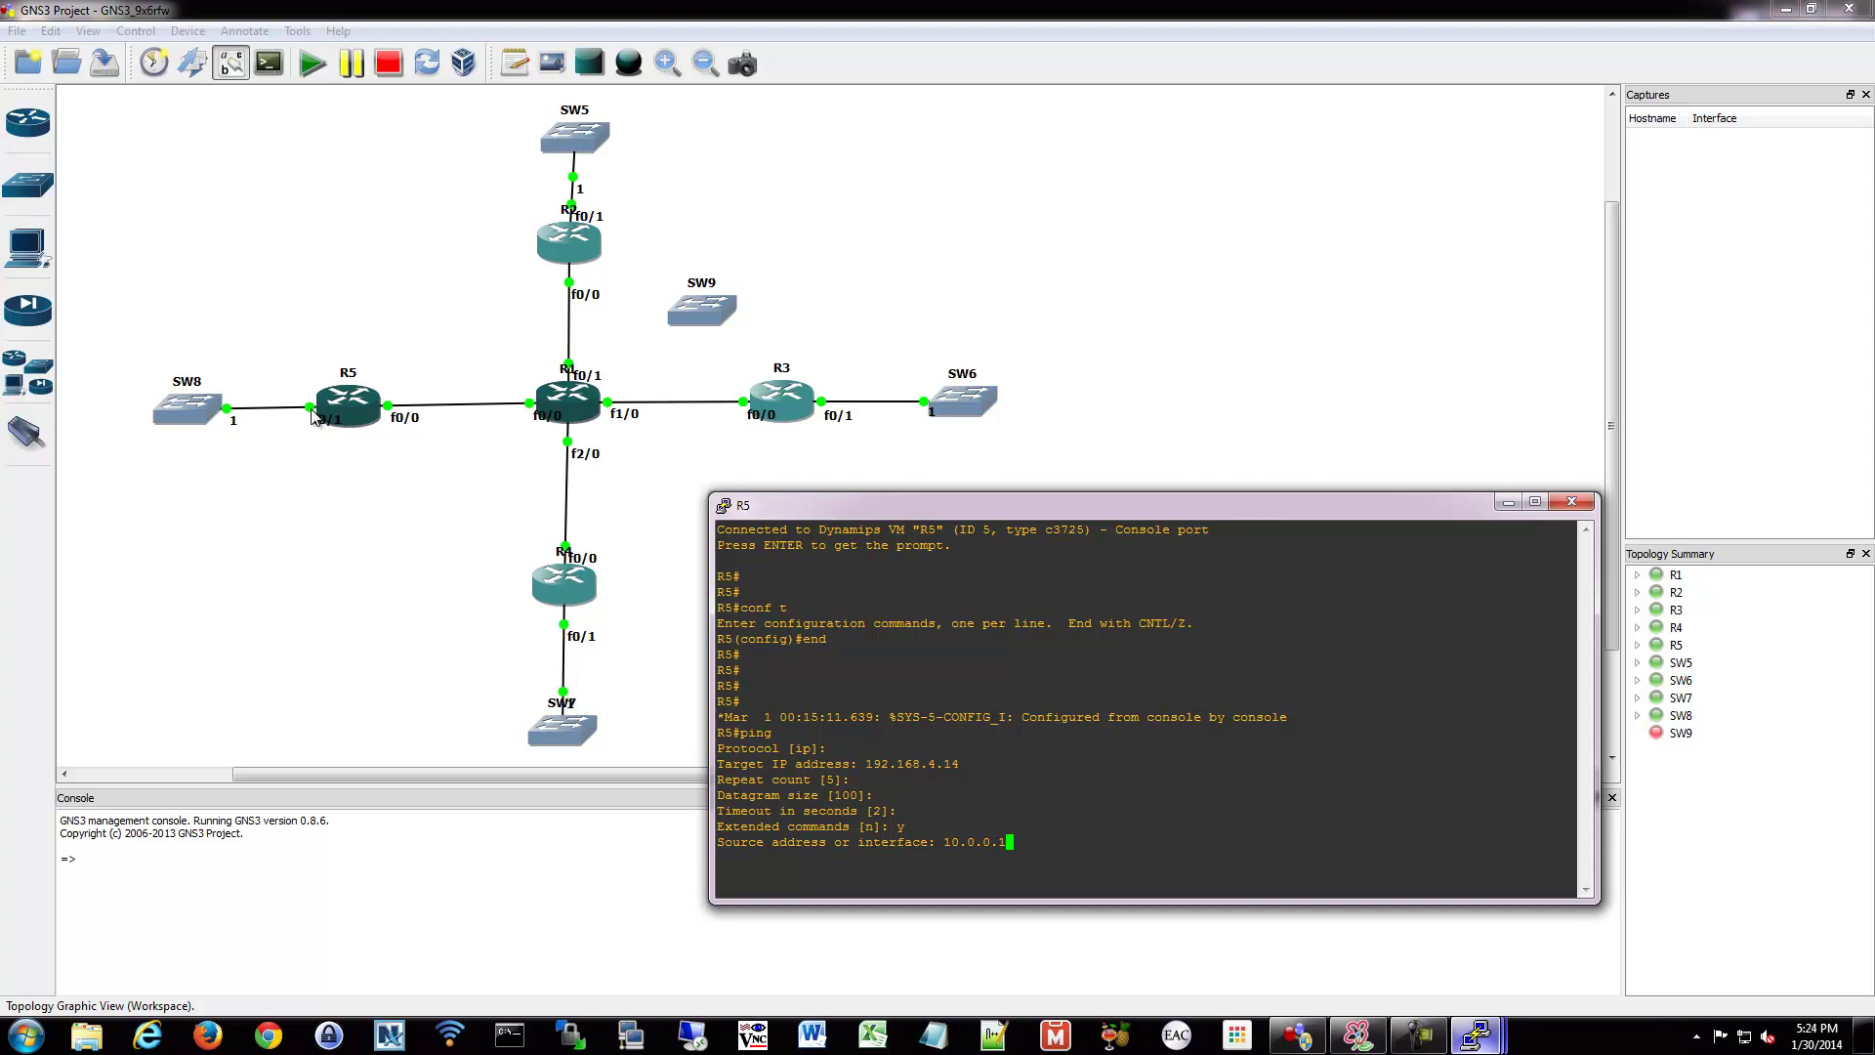
key("Return")
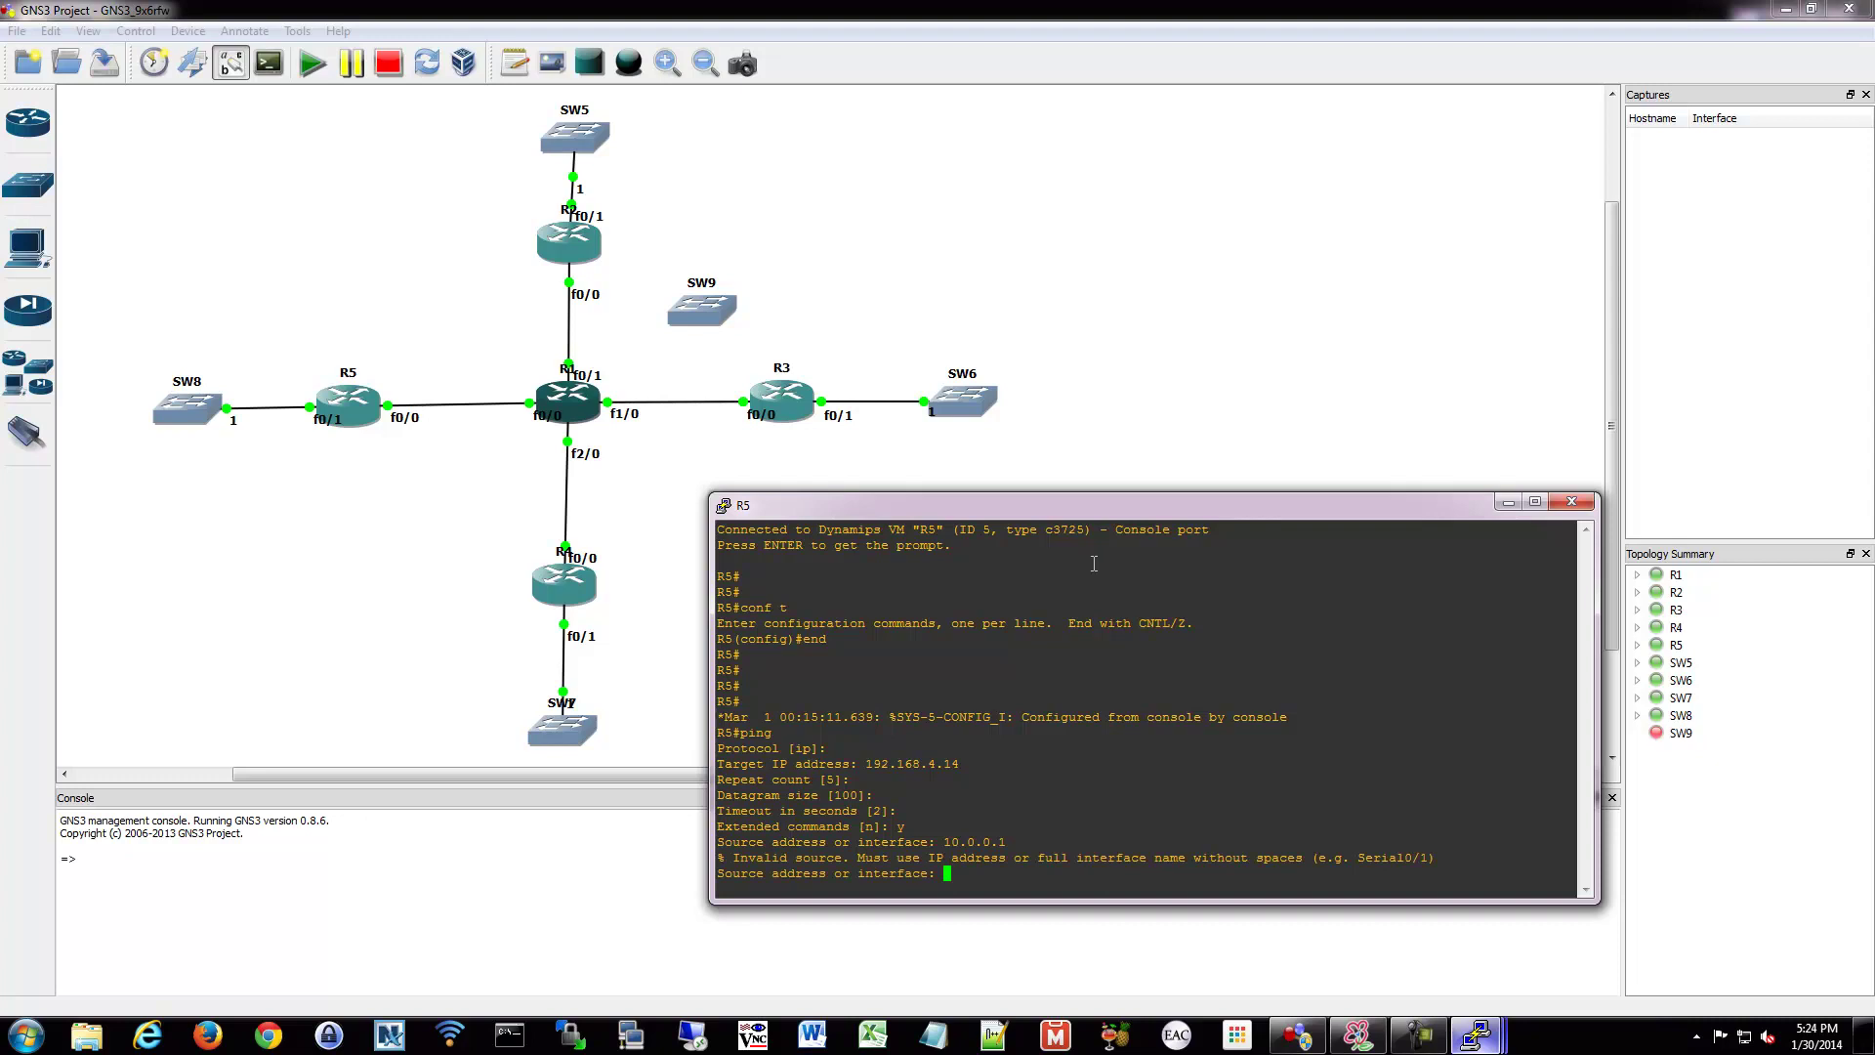
type("10.0.0.1")
key("BackSpace")
key("BackSpace")
key("BackSpace")
key("BackSpace")
key("BackSpace")
key("BackSpace")
key("BackSpace")
key("BackSpace")
Bring R1's console to the centre of the screen and leave configuration mode with end.
left_click(840, 490)
key("alt+Tab")
left_click_drag(648, 155, 1236, 540)
type("end")
key("Return")
key("Return")
key("Return")
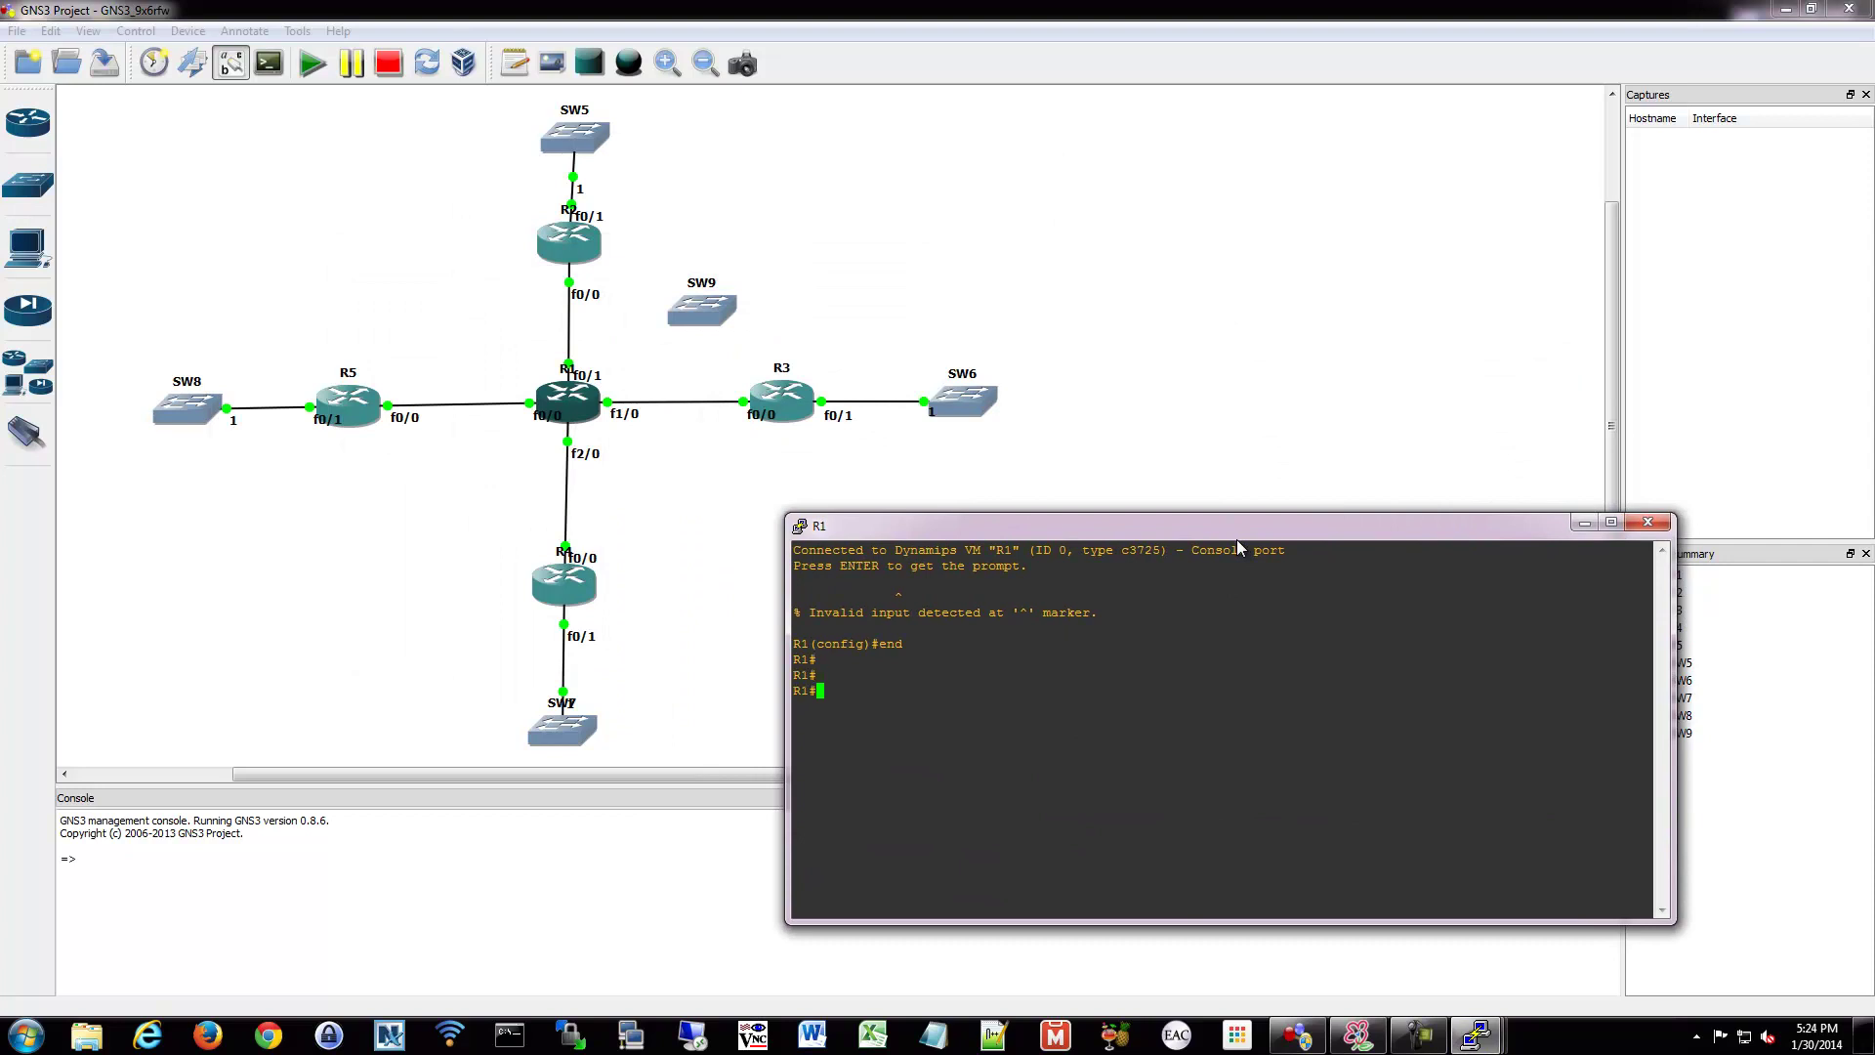
Start a ping on R1 with target 192.168.4.1 and the default settings.
type("ping")
key("Return")
key("Return")
type("192.1368")
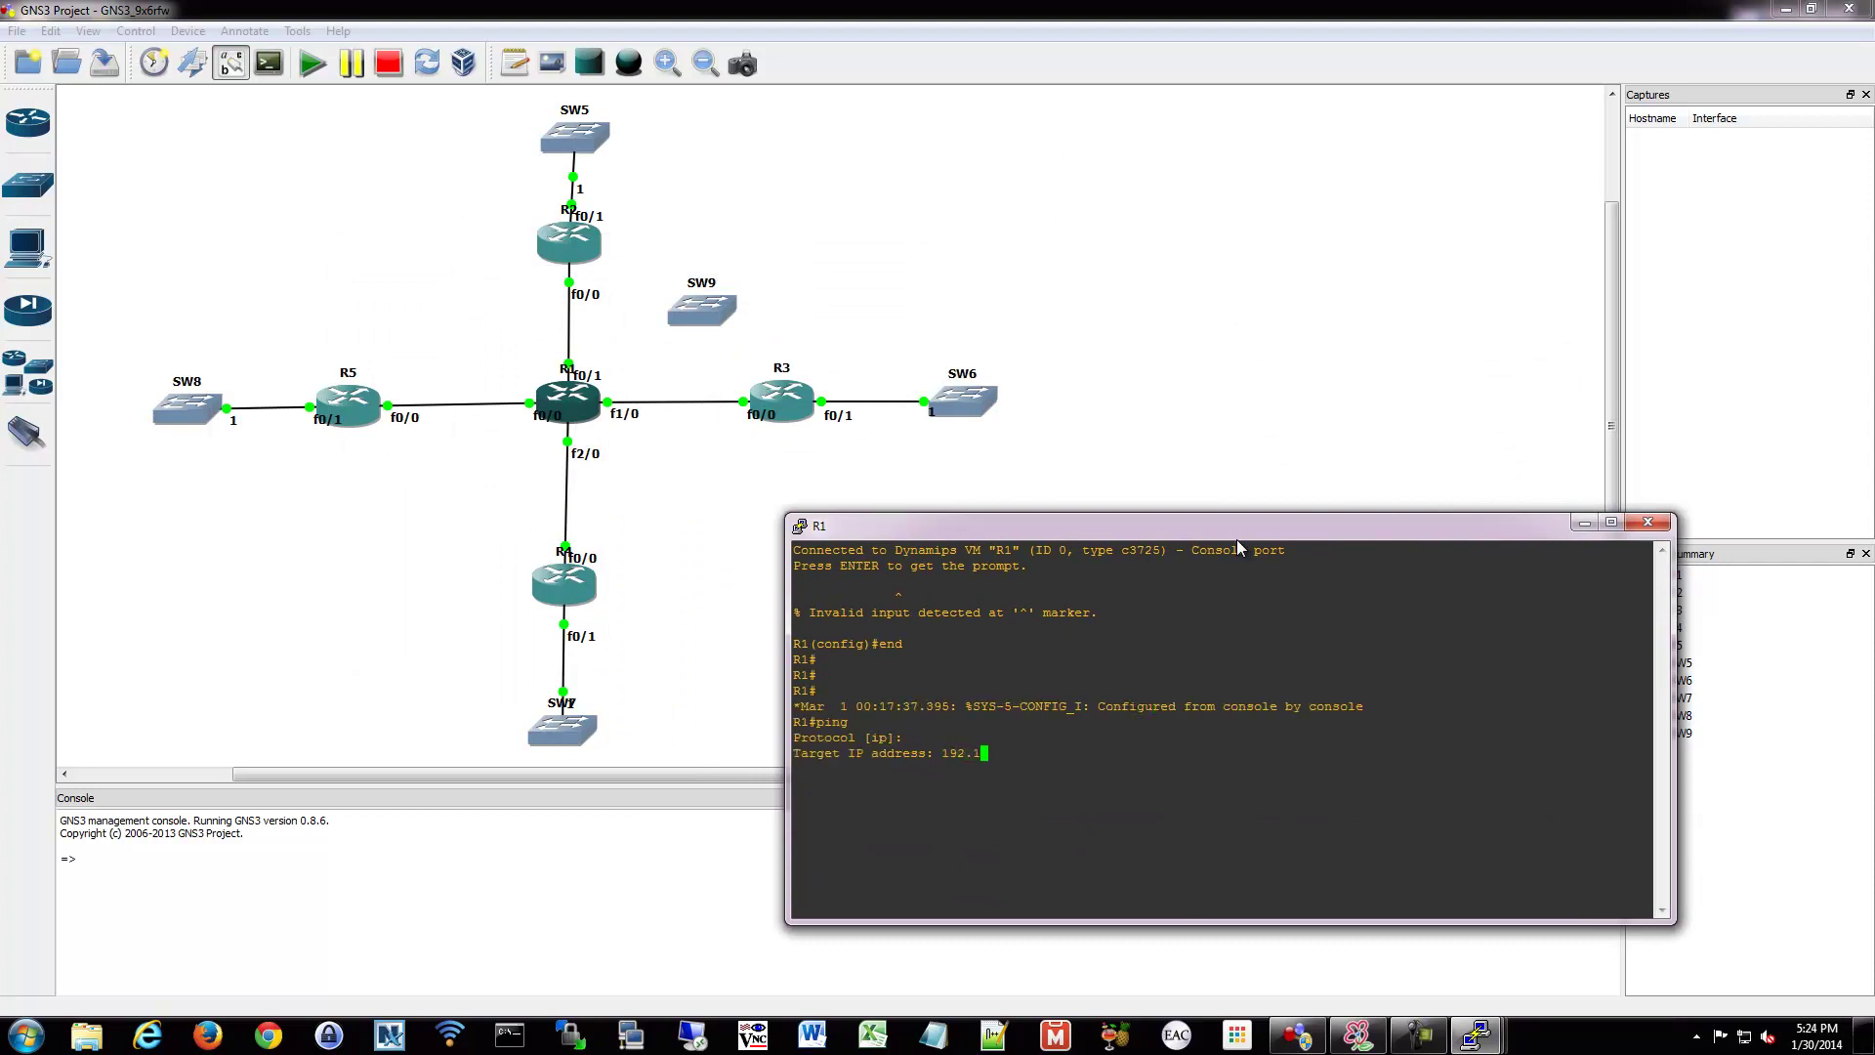
key("BackSpace")
key("BackSpace")
key("BackSpace")
type("683.4")
key("BackSpace")
key("BackSpace")
key("BackSpace")
key("BackSpace")
type(".")
key("BackSpace")
type("8.4.1")
key("Return")
key("Return")
key("Return")
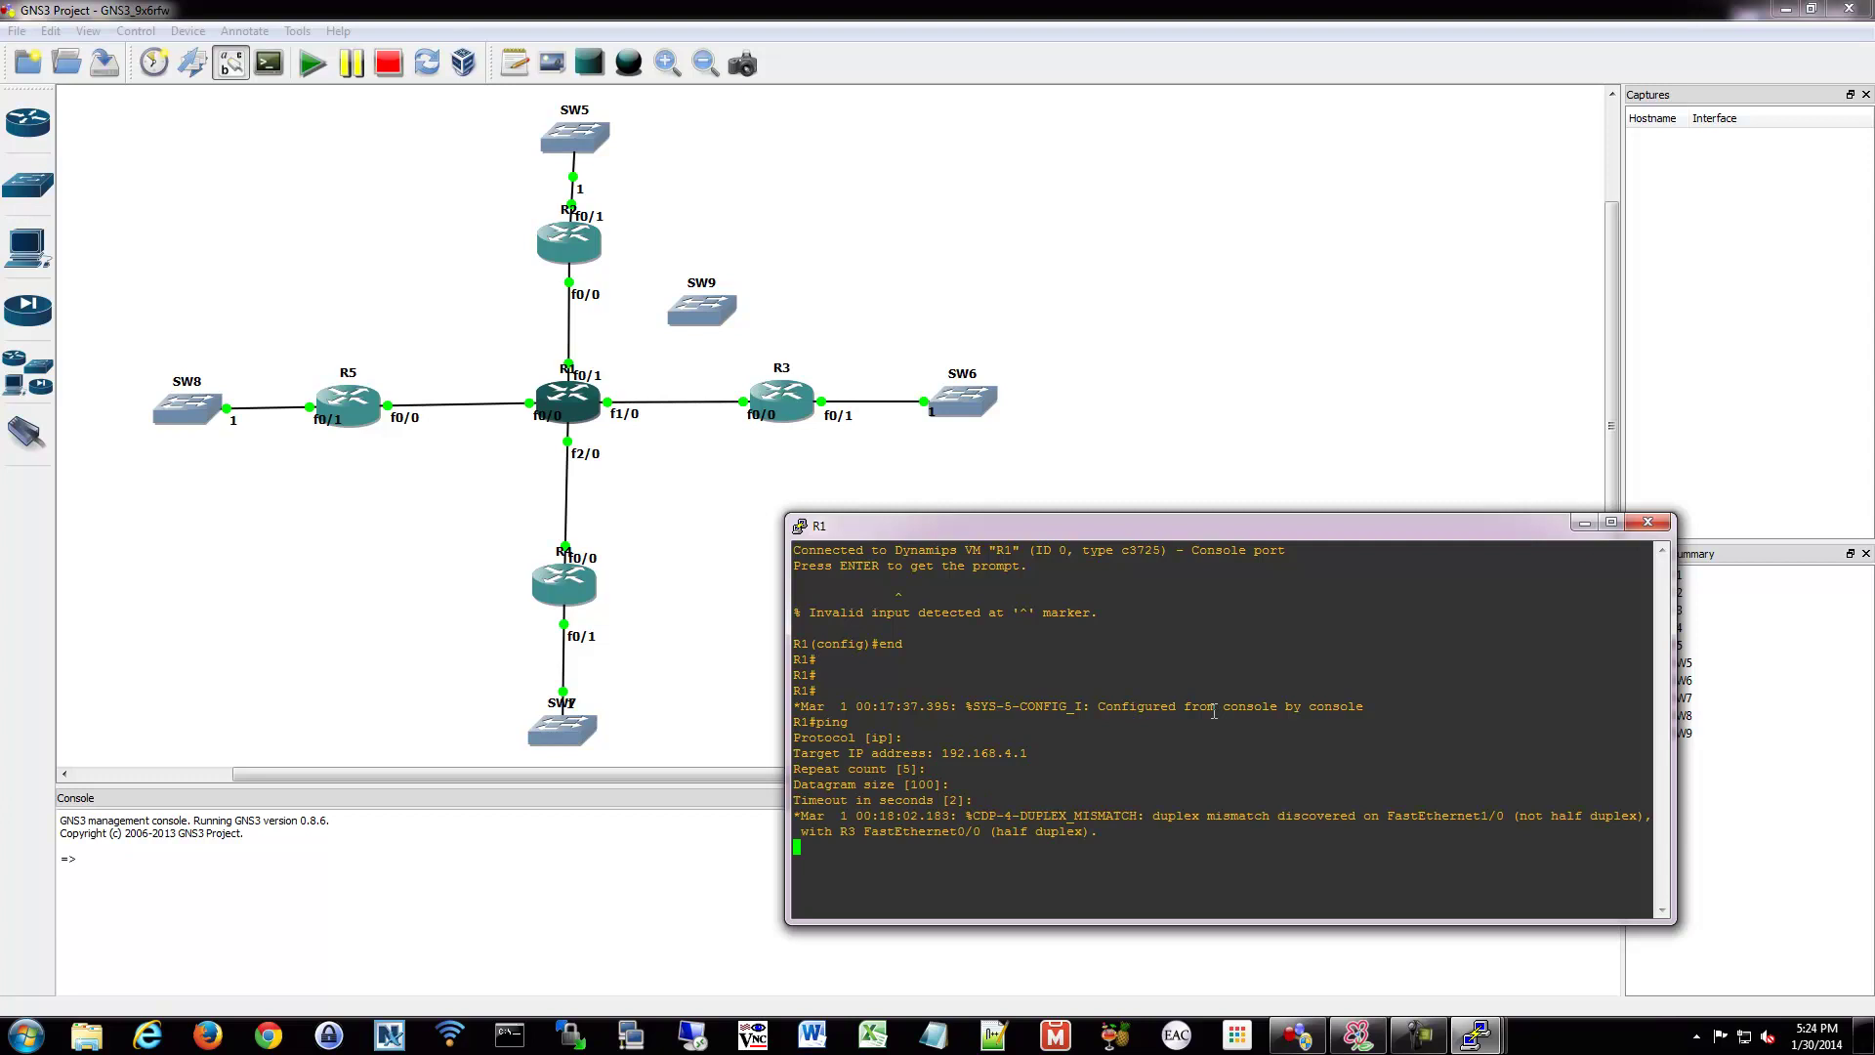
Enable extended commands with source 10.0.0.1 and the default options, so the ping fails 0/5.
key("Return")
type("y")
key("Return")
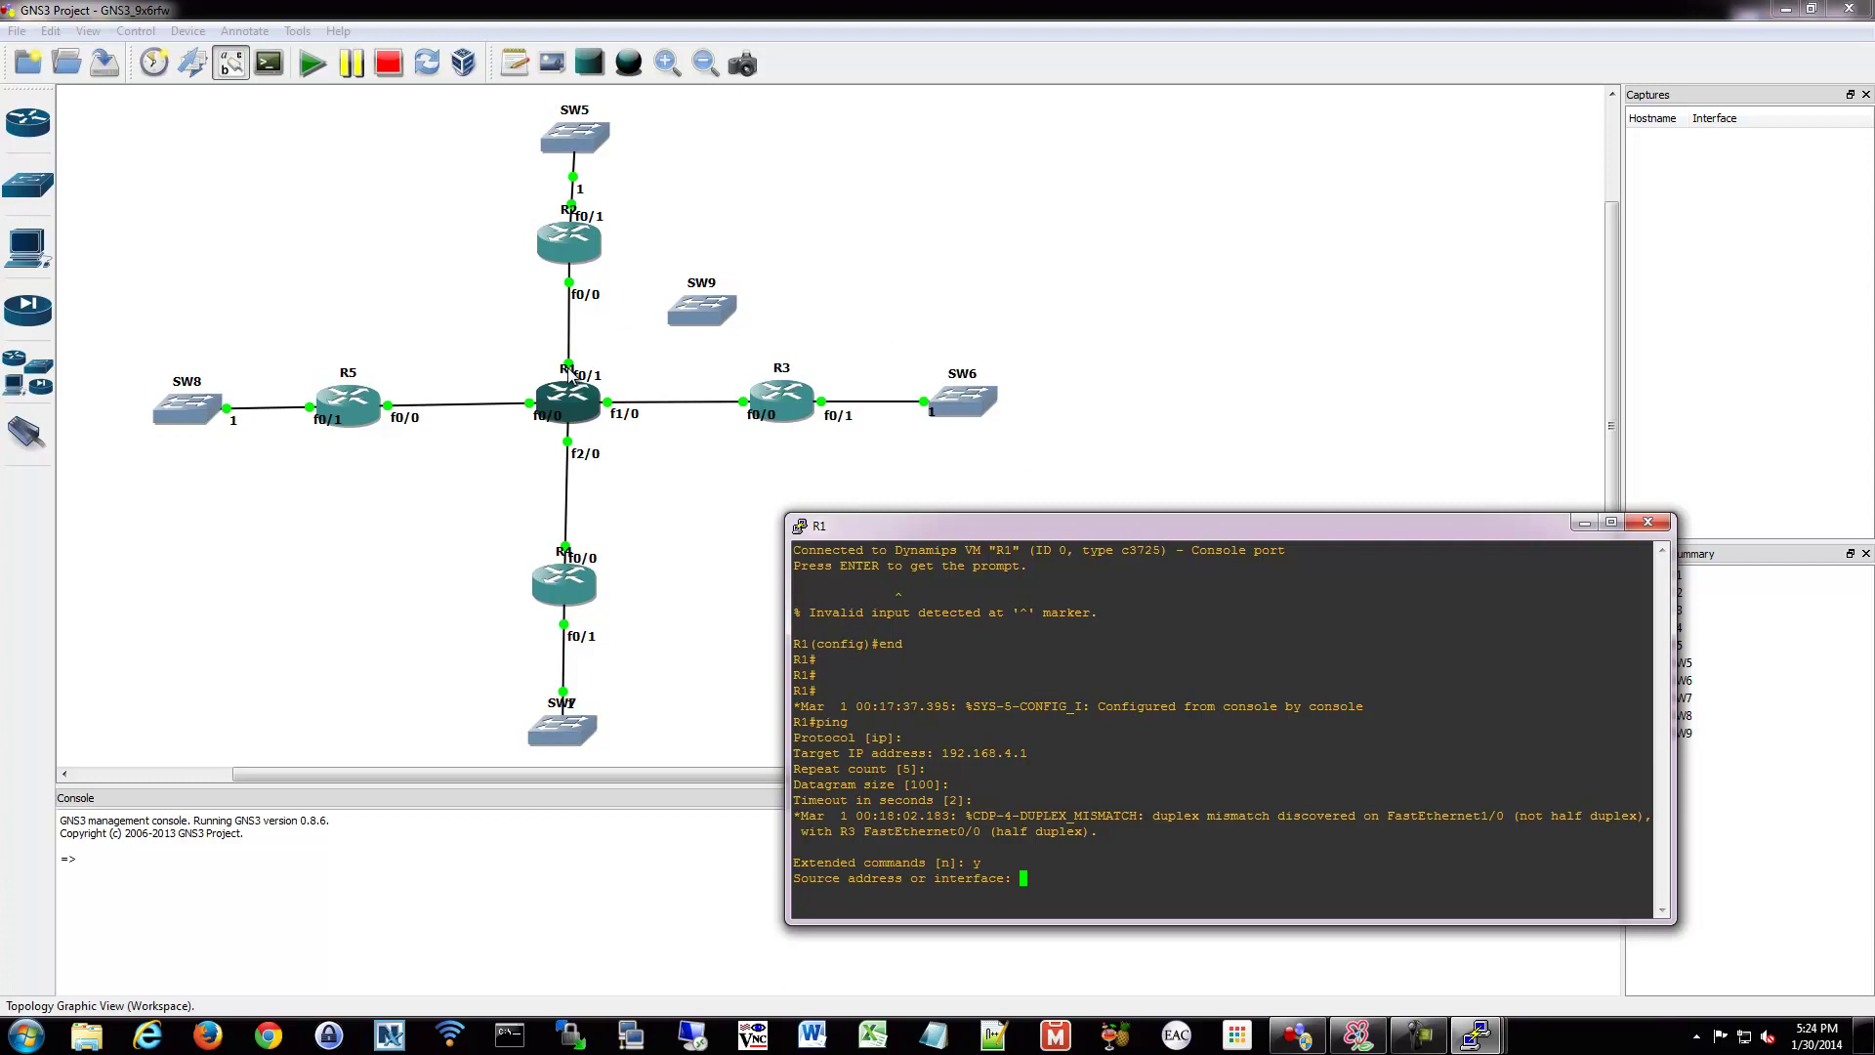
type("10.0.0.1")
key("Return")
key("Return")
key("Return")
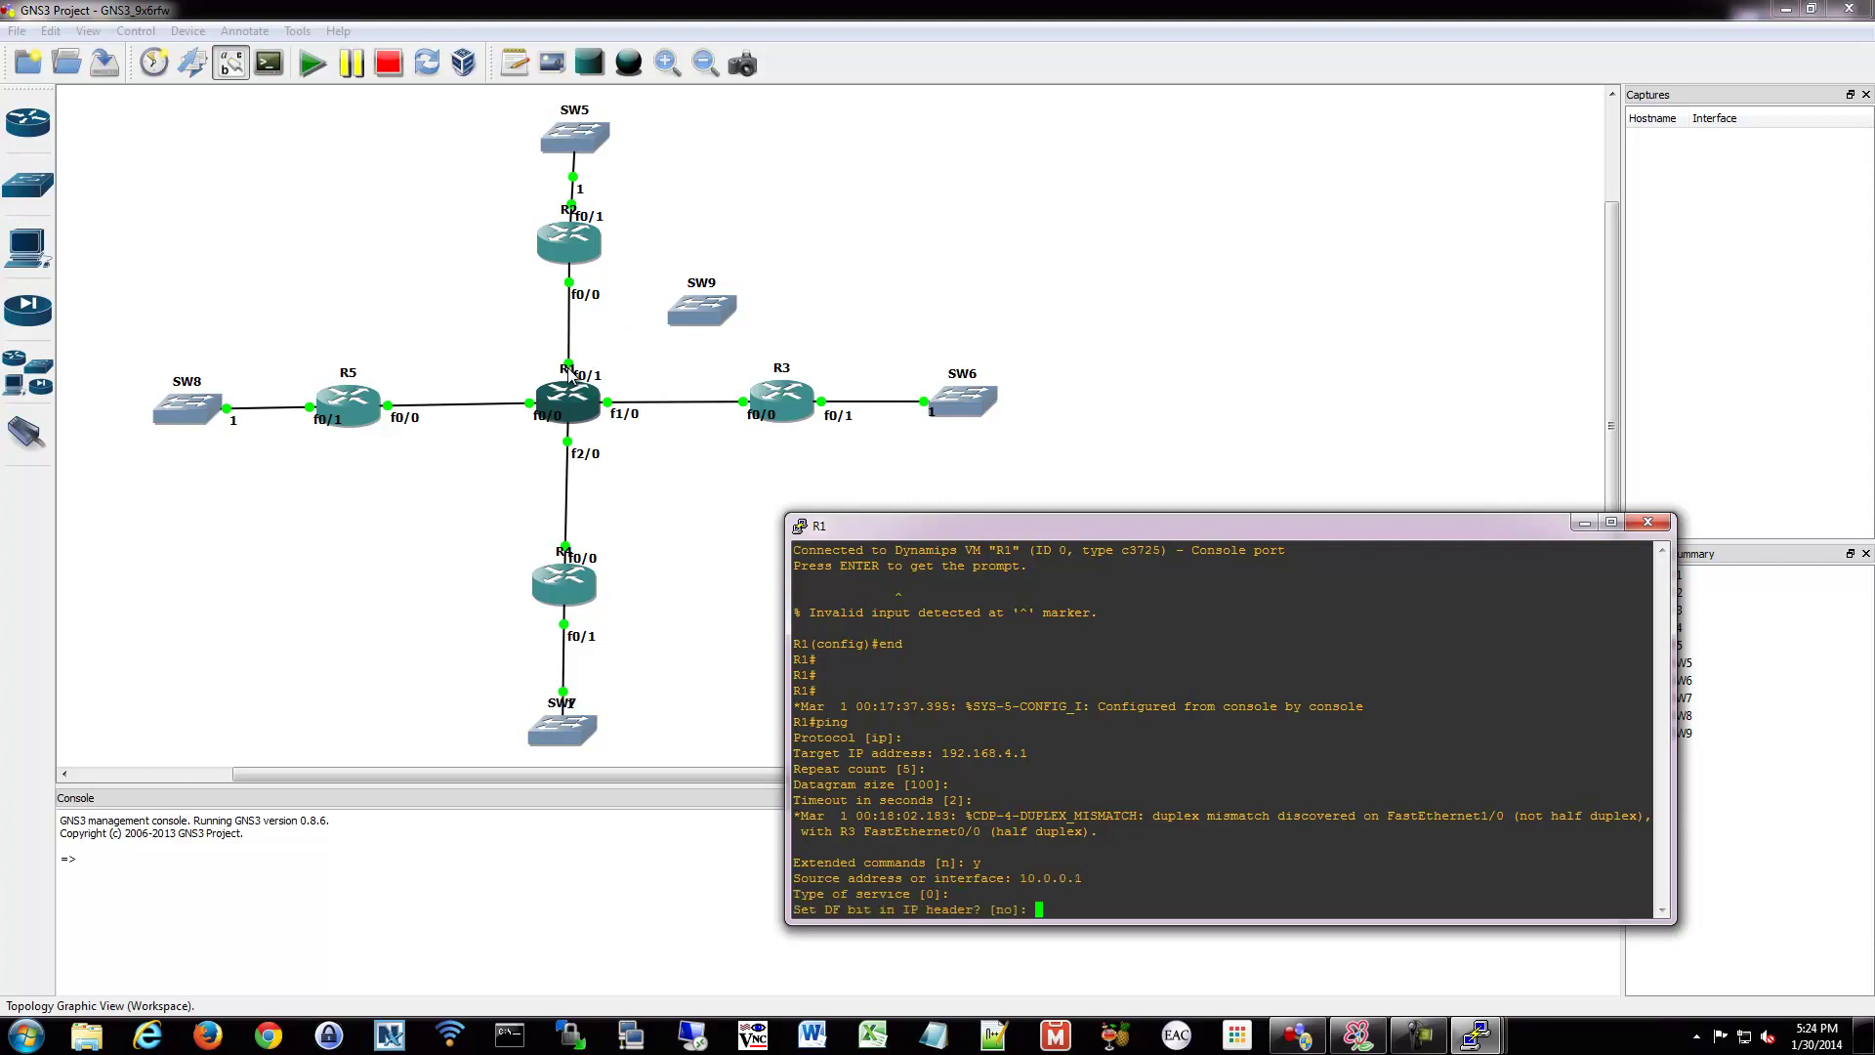
key("Return")
key("Return")
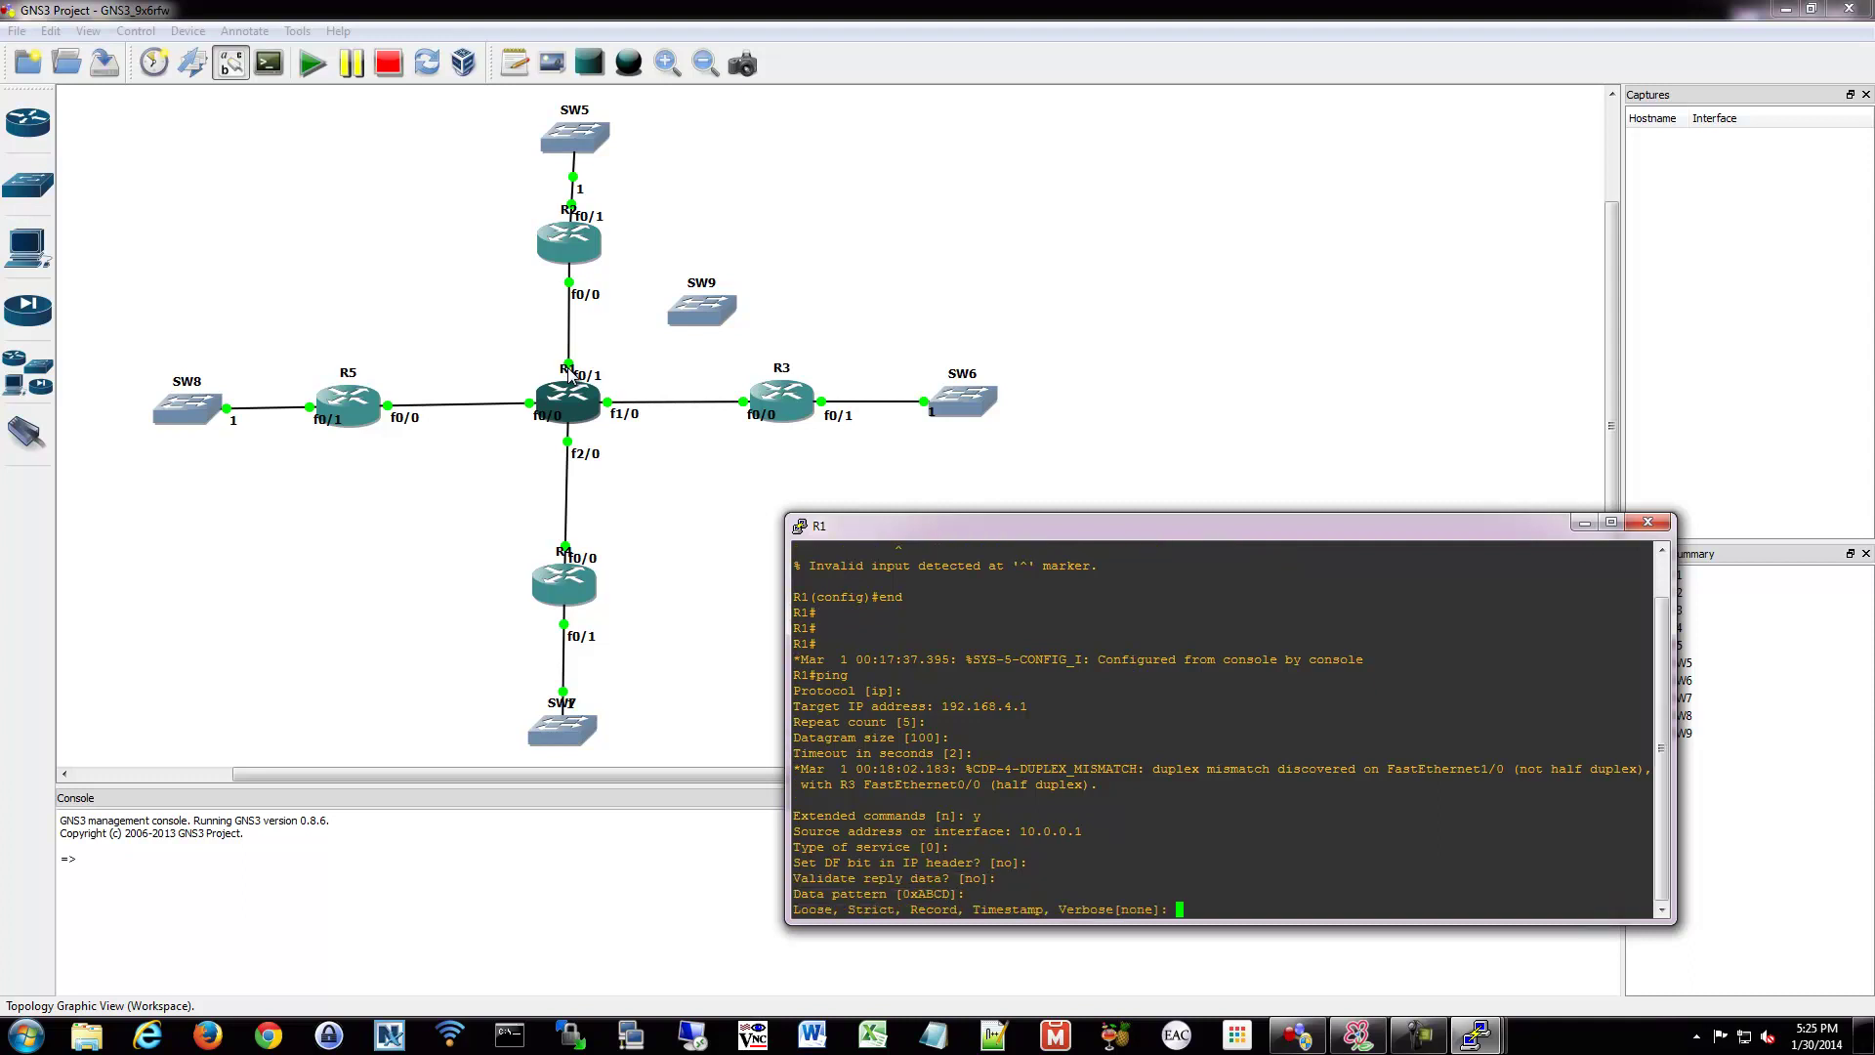
key("Return")
key("Return")
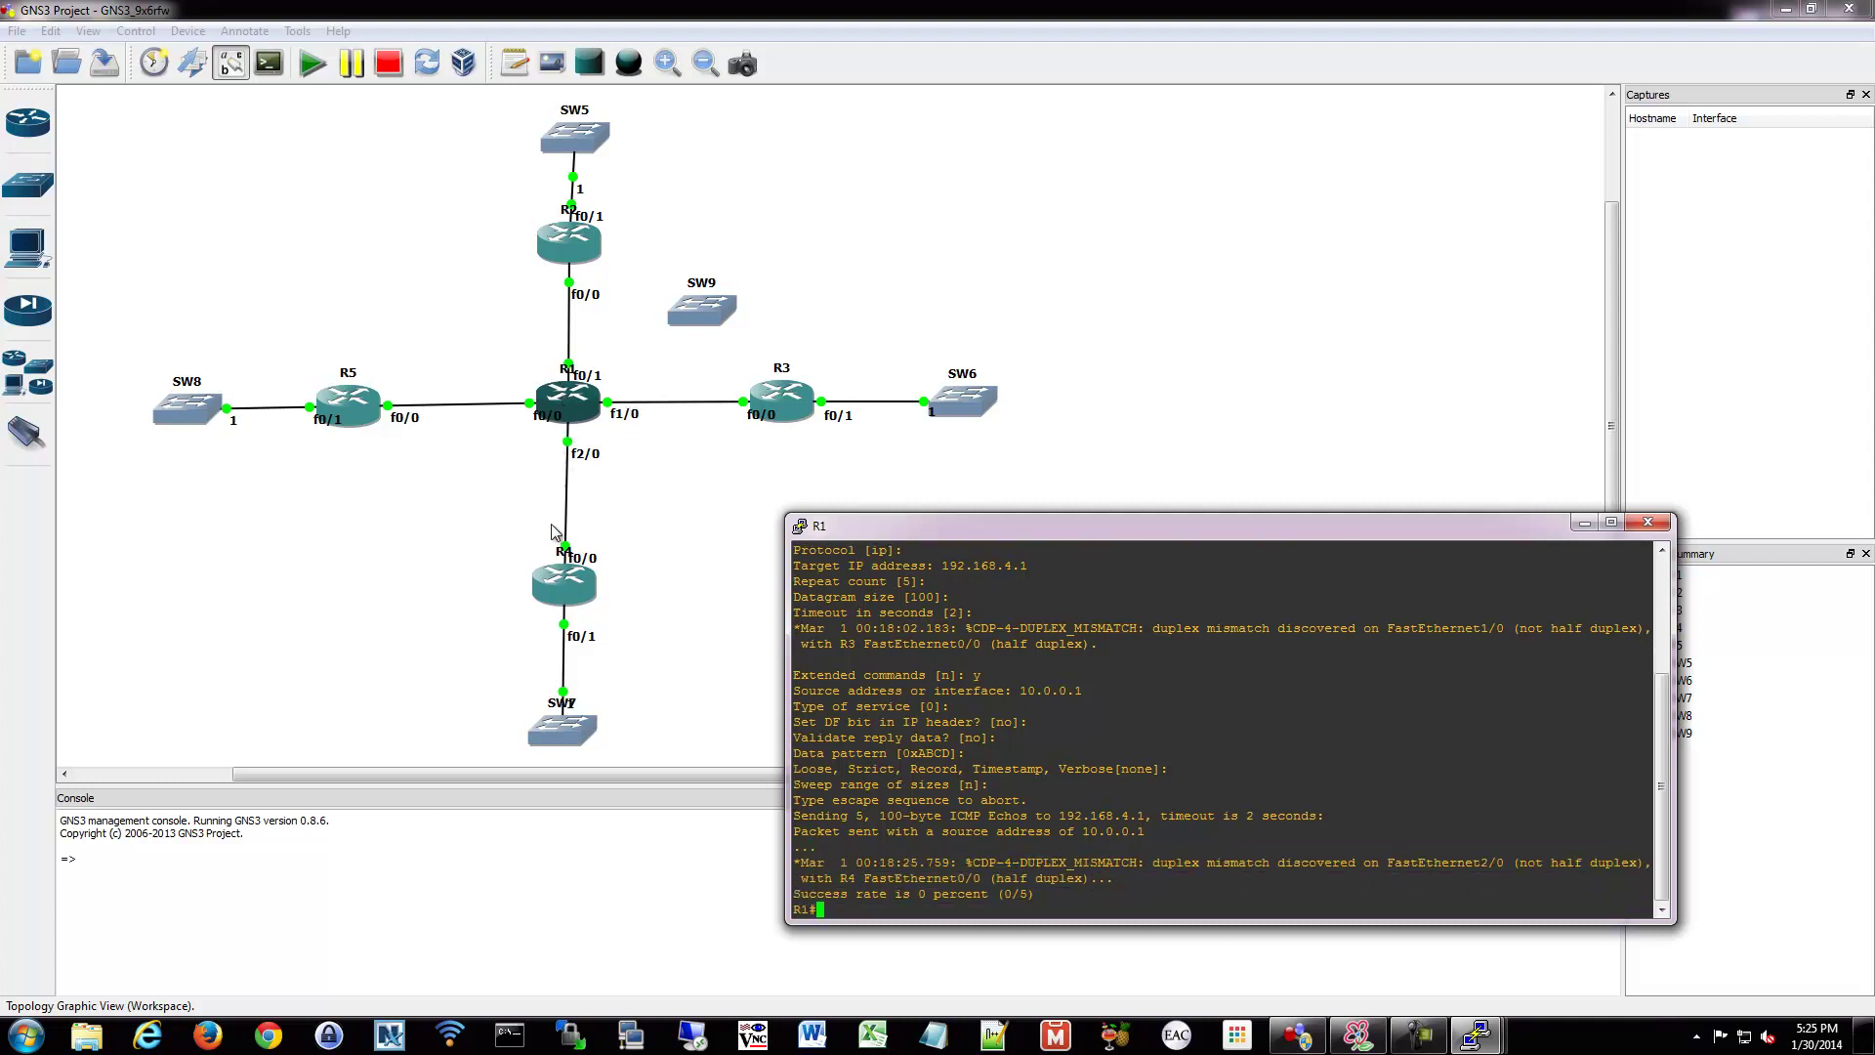
Open R5's console, let its ping to 192.168.4.14 finish, and reposition the window.
double_click(357, 410)
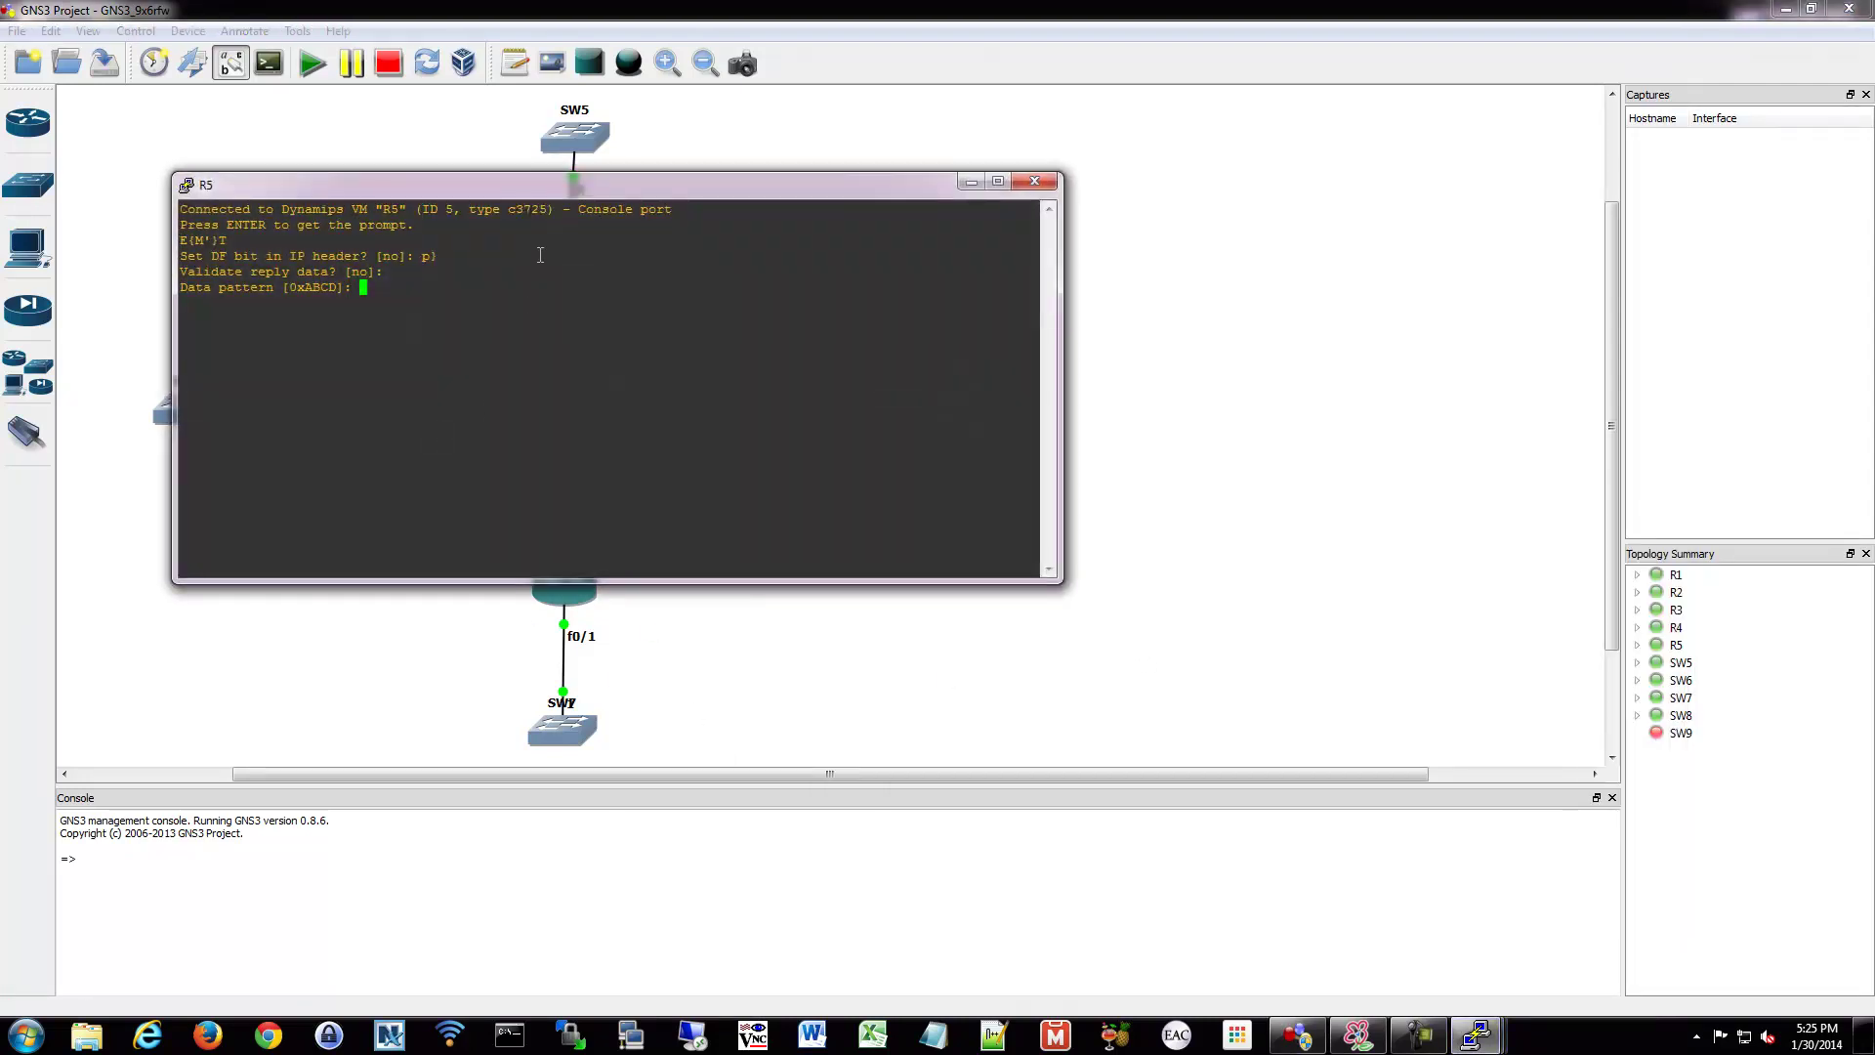
key("Return")
key("Return")
key("Return")
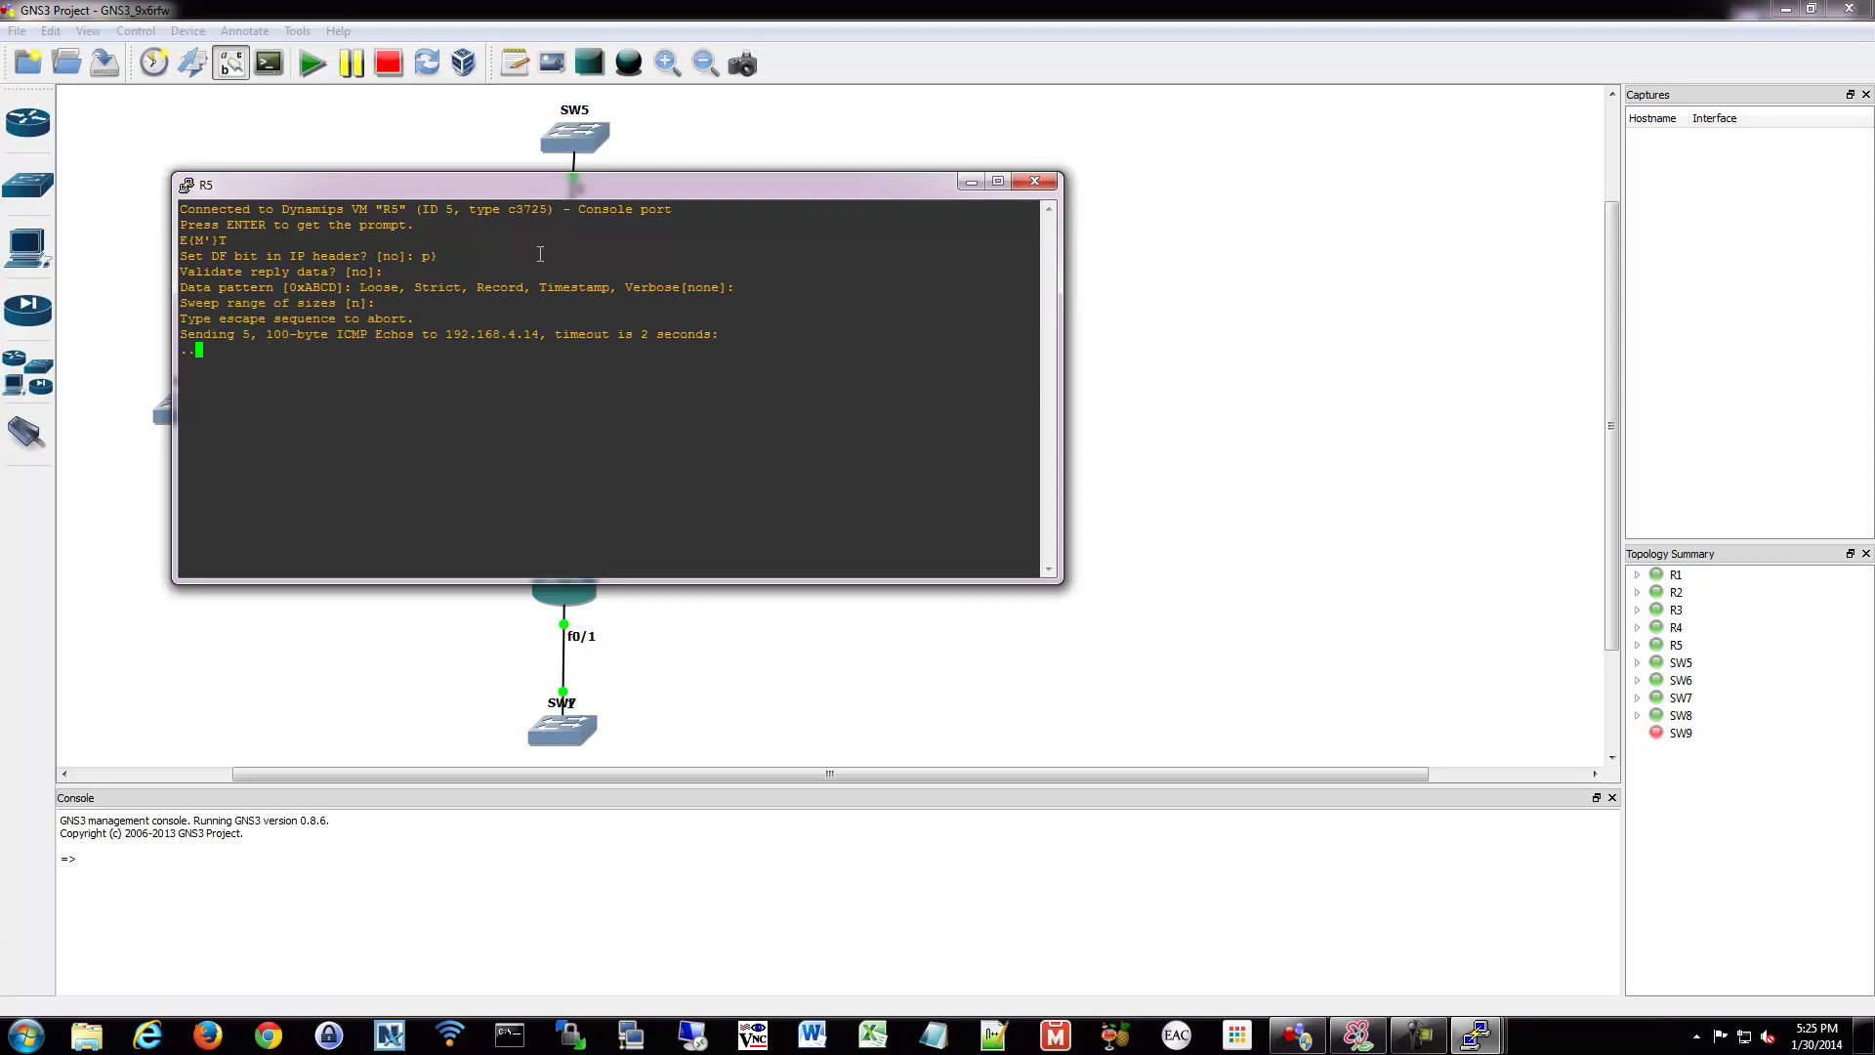
left_click_drag(510, 189, 543, 565)
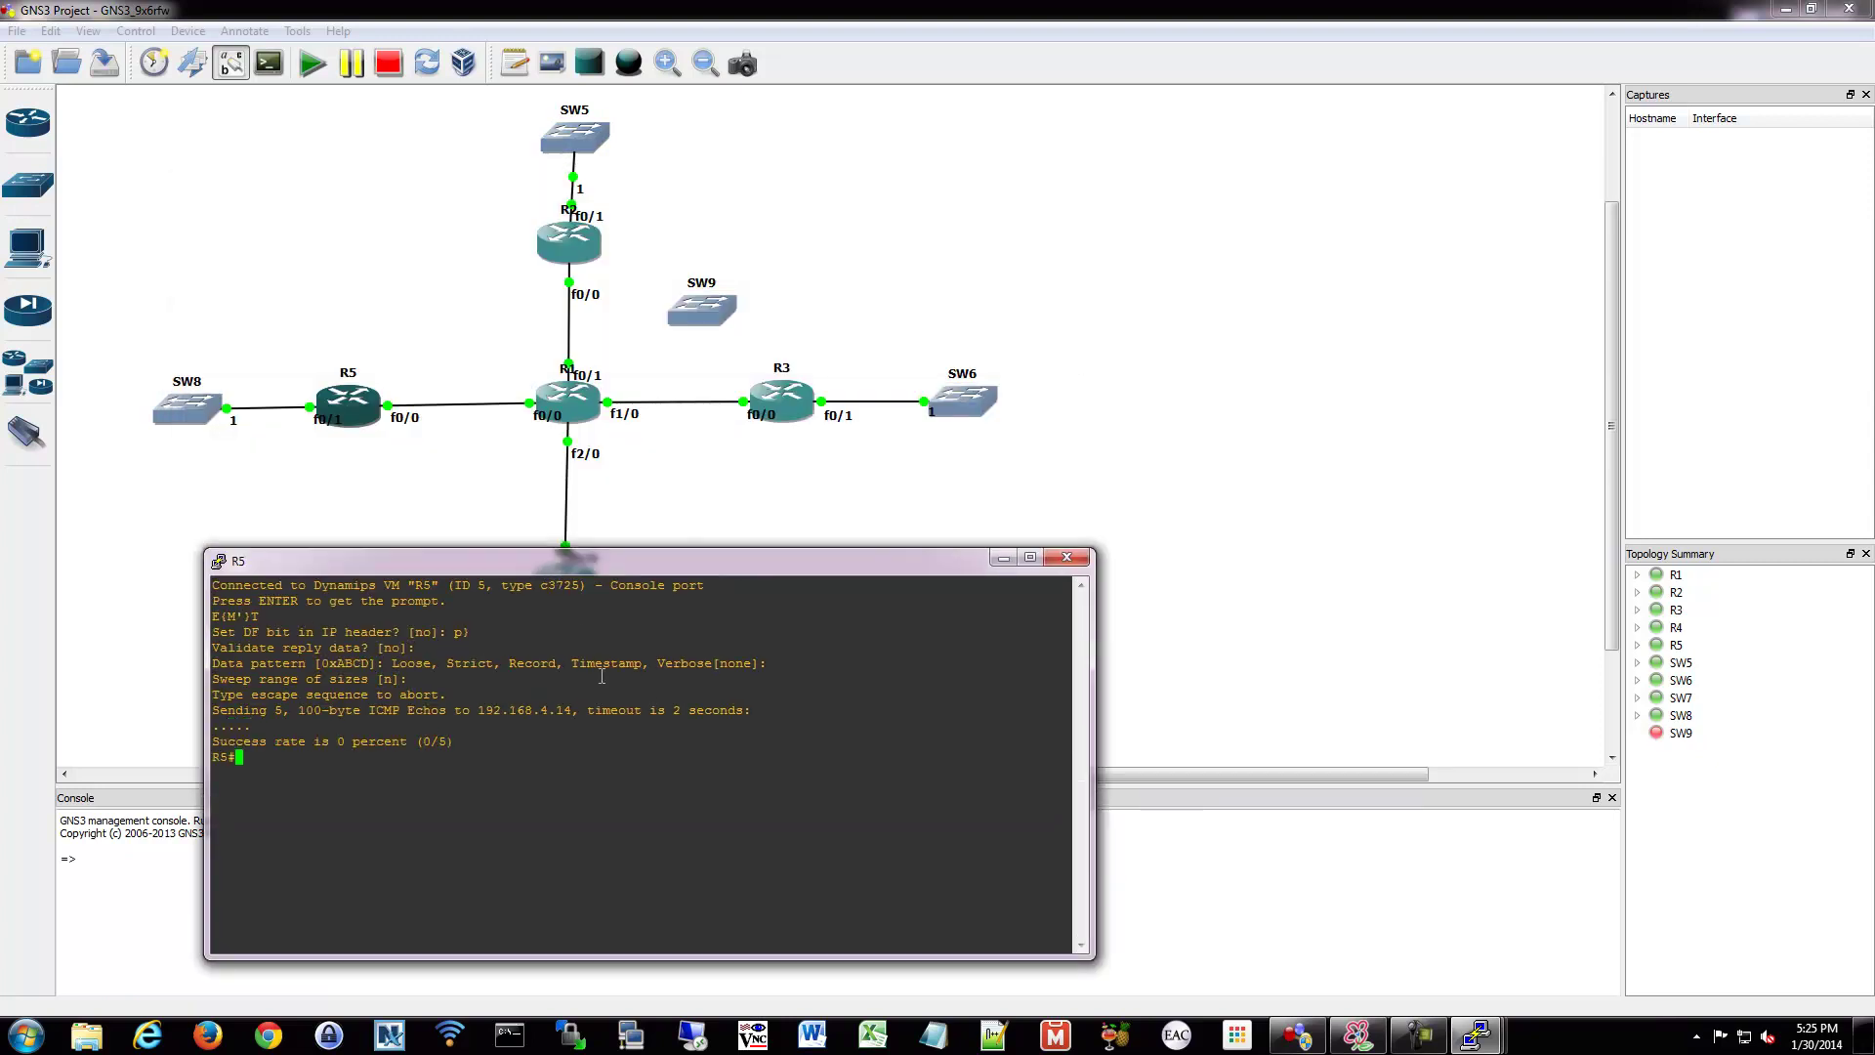
Show R5's routing table with sh ip route.
type("sh ip route")
key("Return")
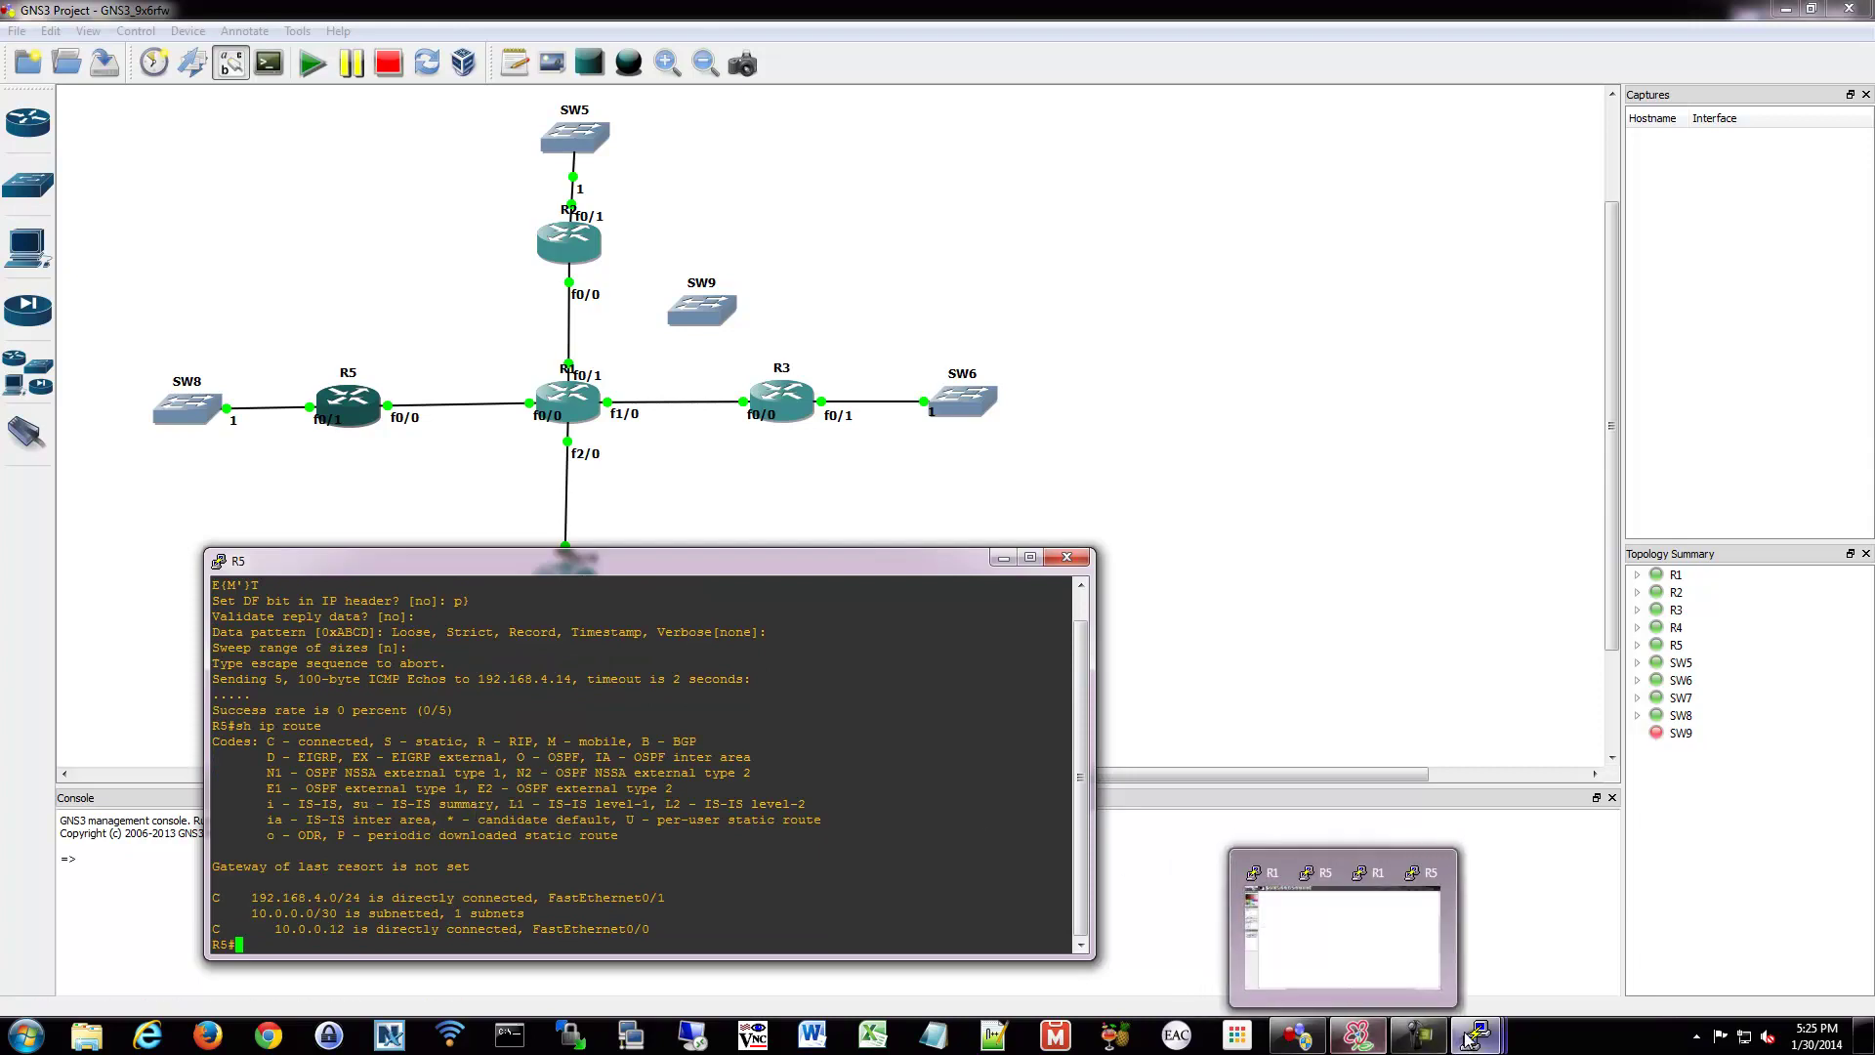
Place R1's console at the upper right and R5's console at the lower left.
mouse_move(1474, 1035)
left_click(1492, 941)
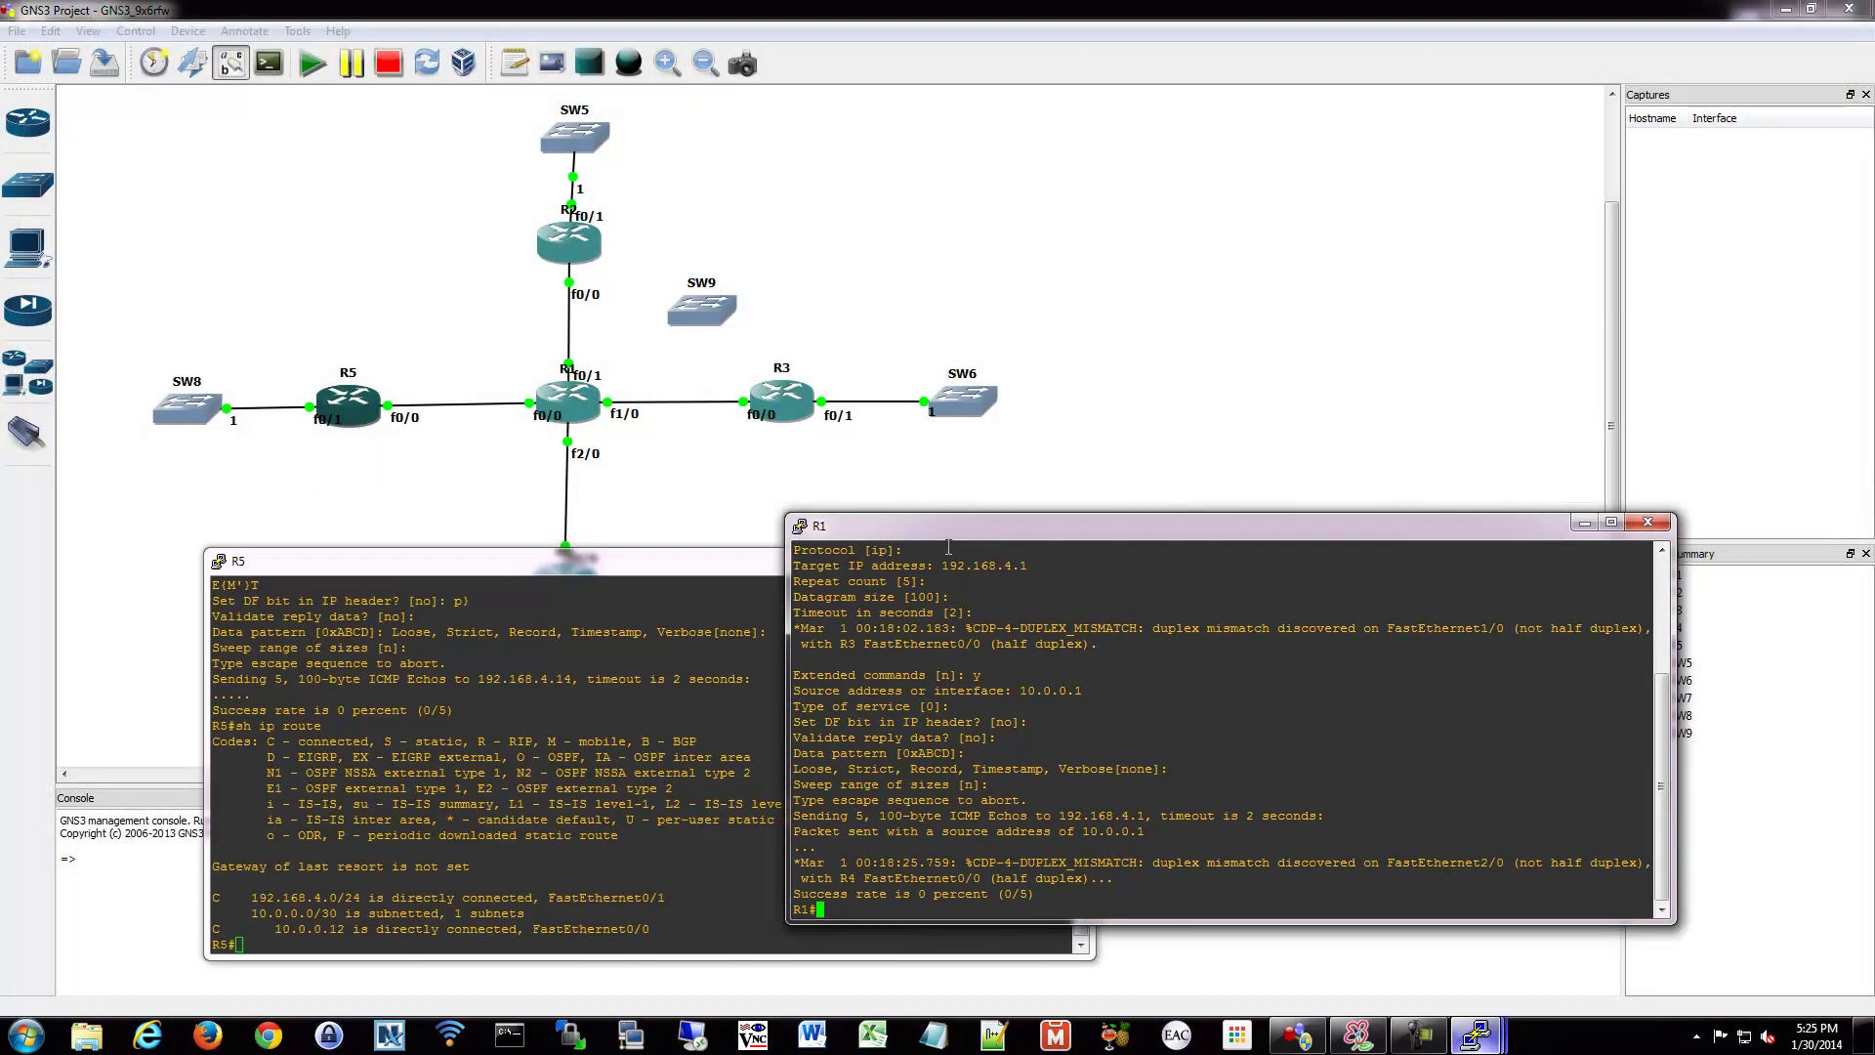
left_click_drag(955, 527, 1123, 90)
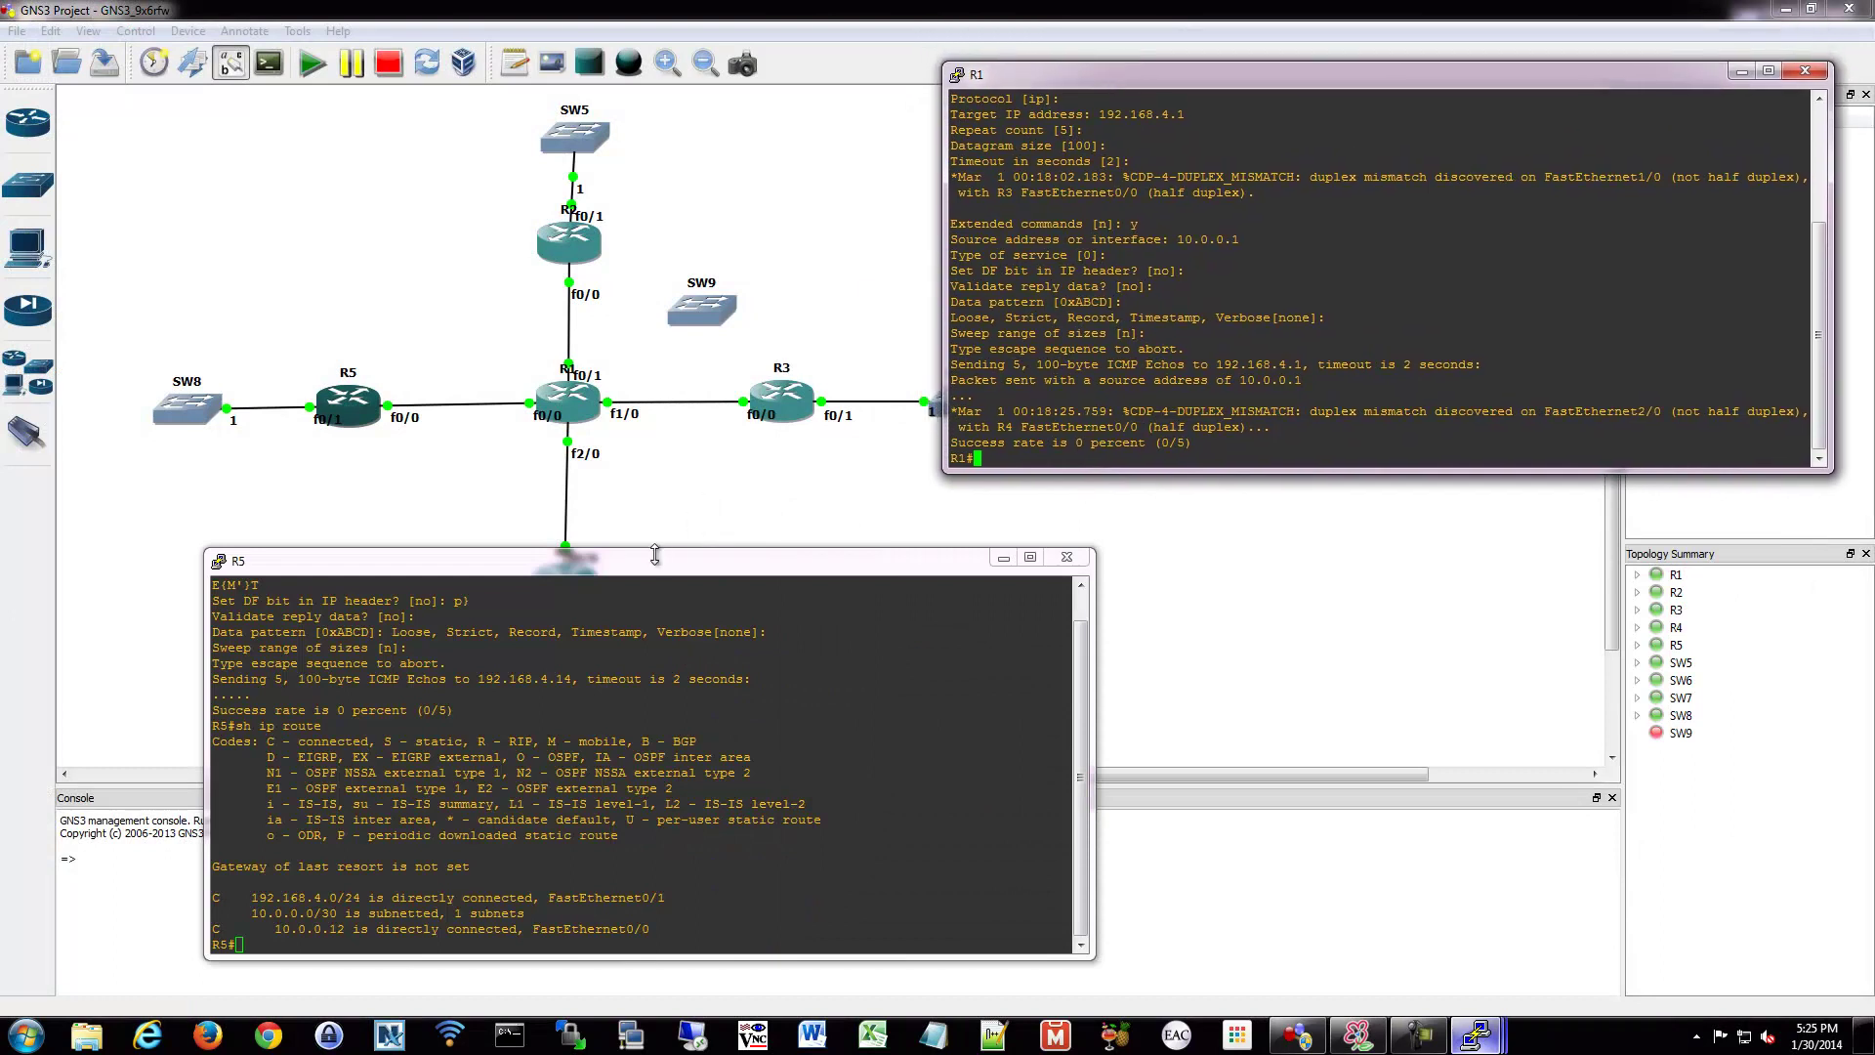
left_click_drag(655, 563, 528, 583)
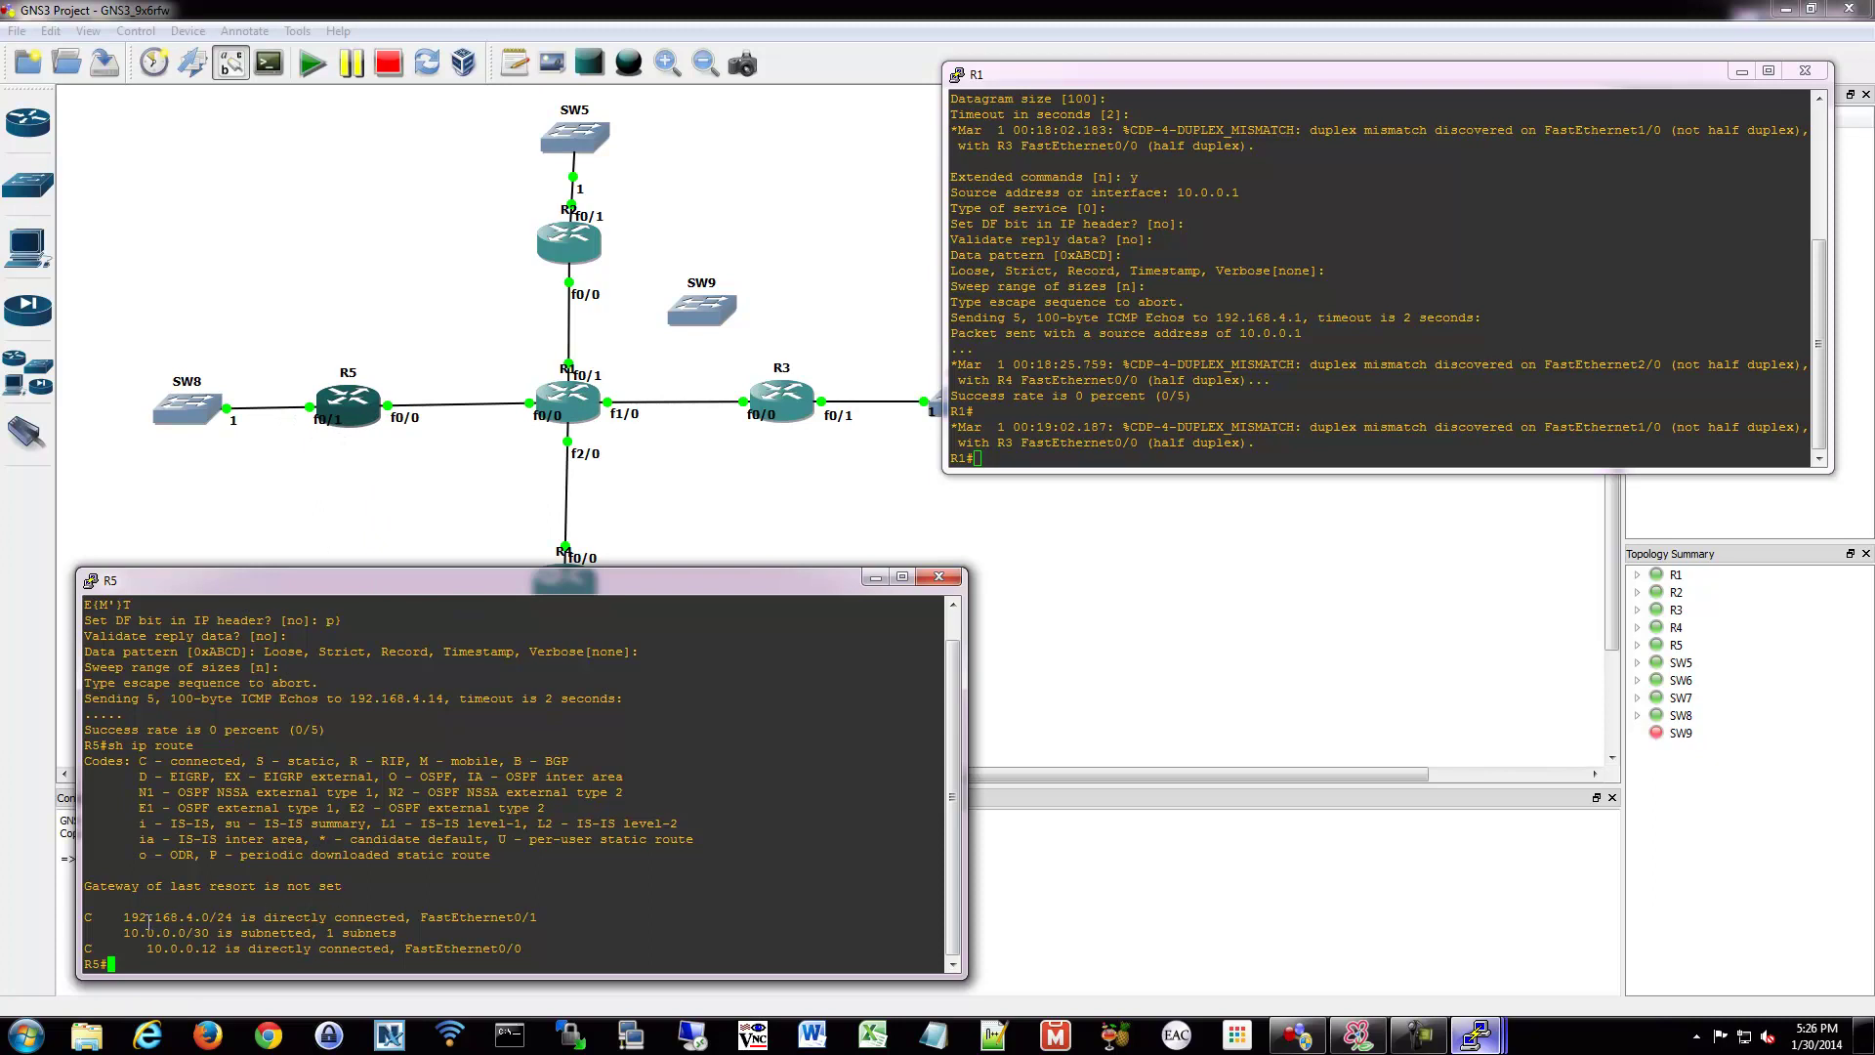
Highlight R5's connected route lines, including the 10.0.0.0/30 subnet, to review them.
left_click_drag(124, 919, 536, 944)
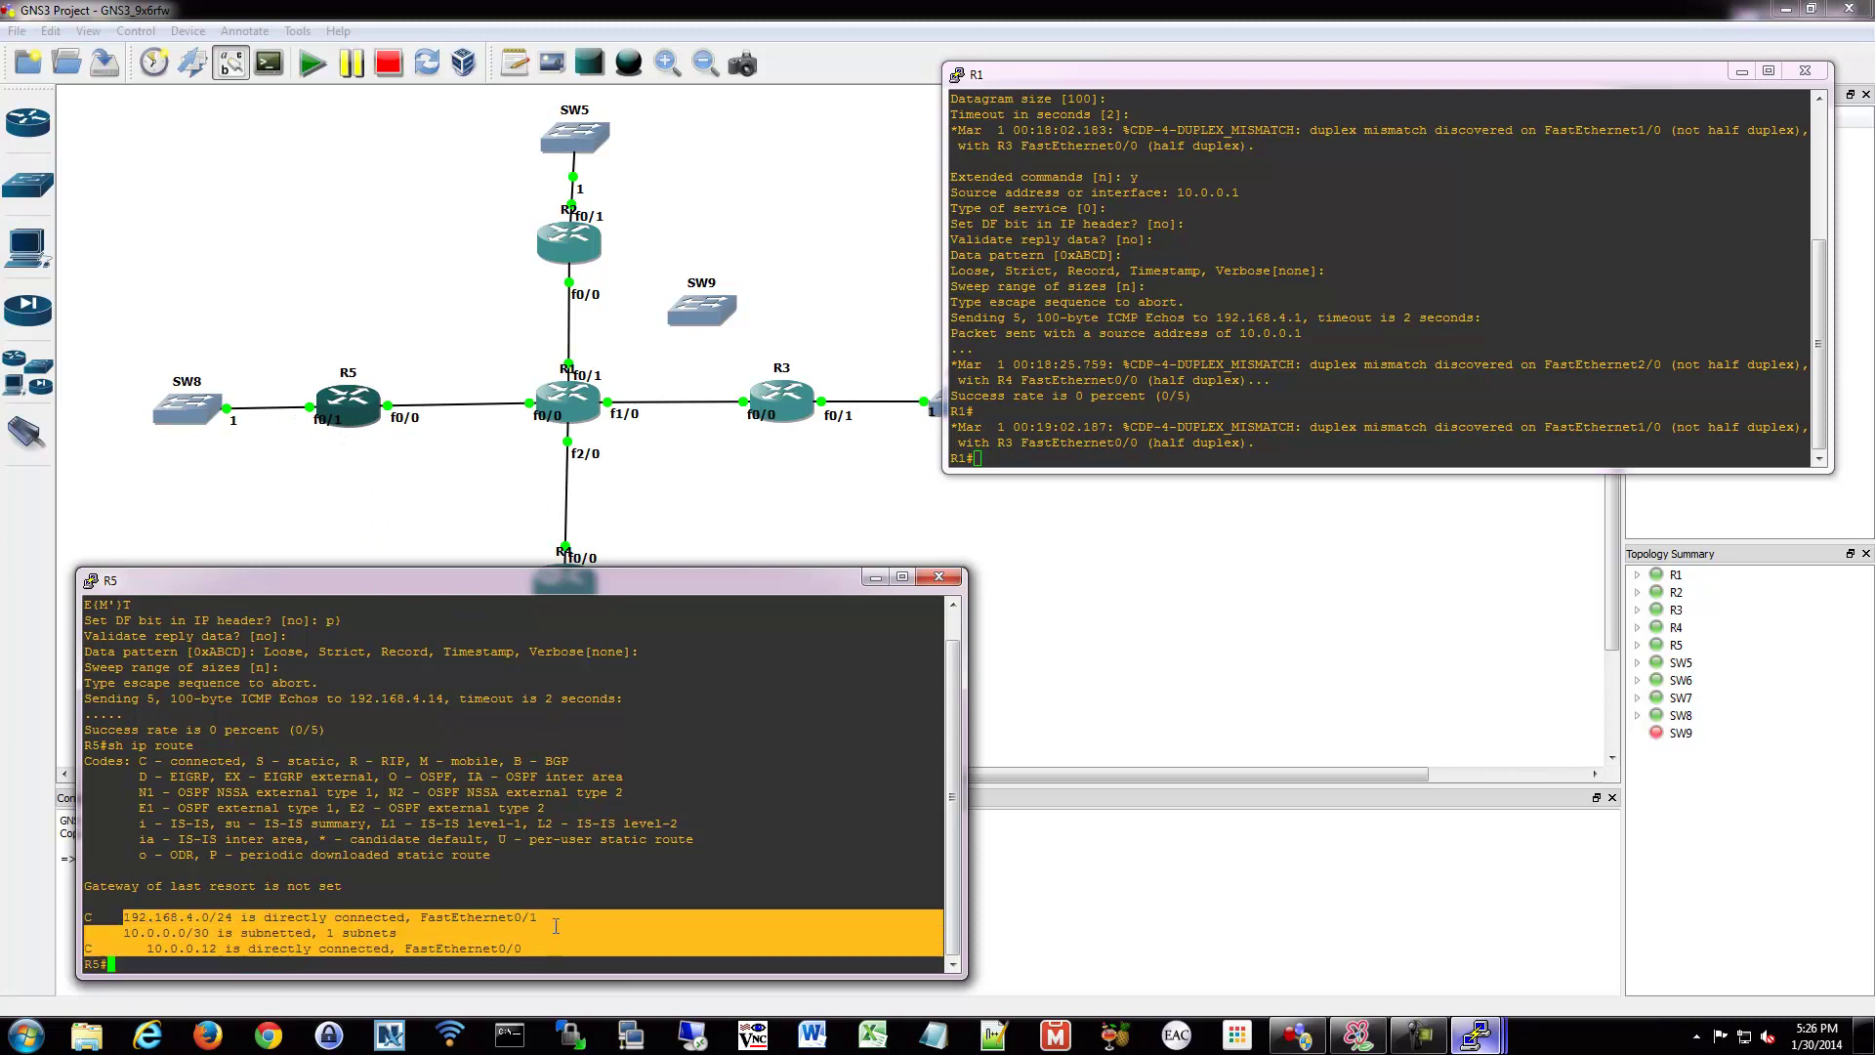
left_click(452, 888)
left_click_drag(118, 935, 245, 948)
left_click(181, 949)
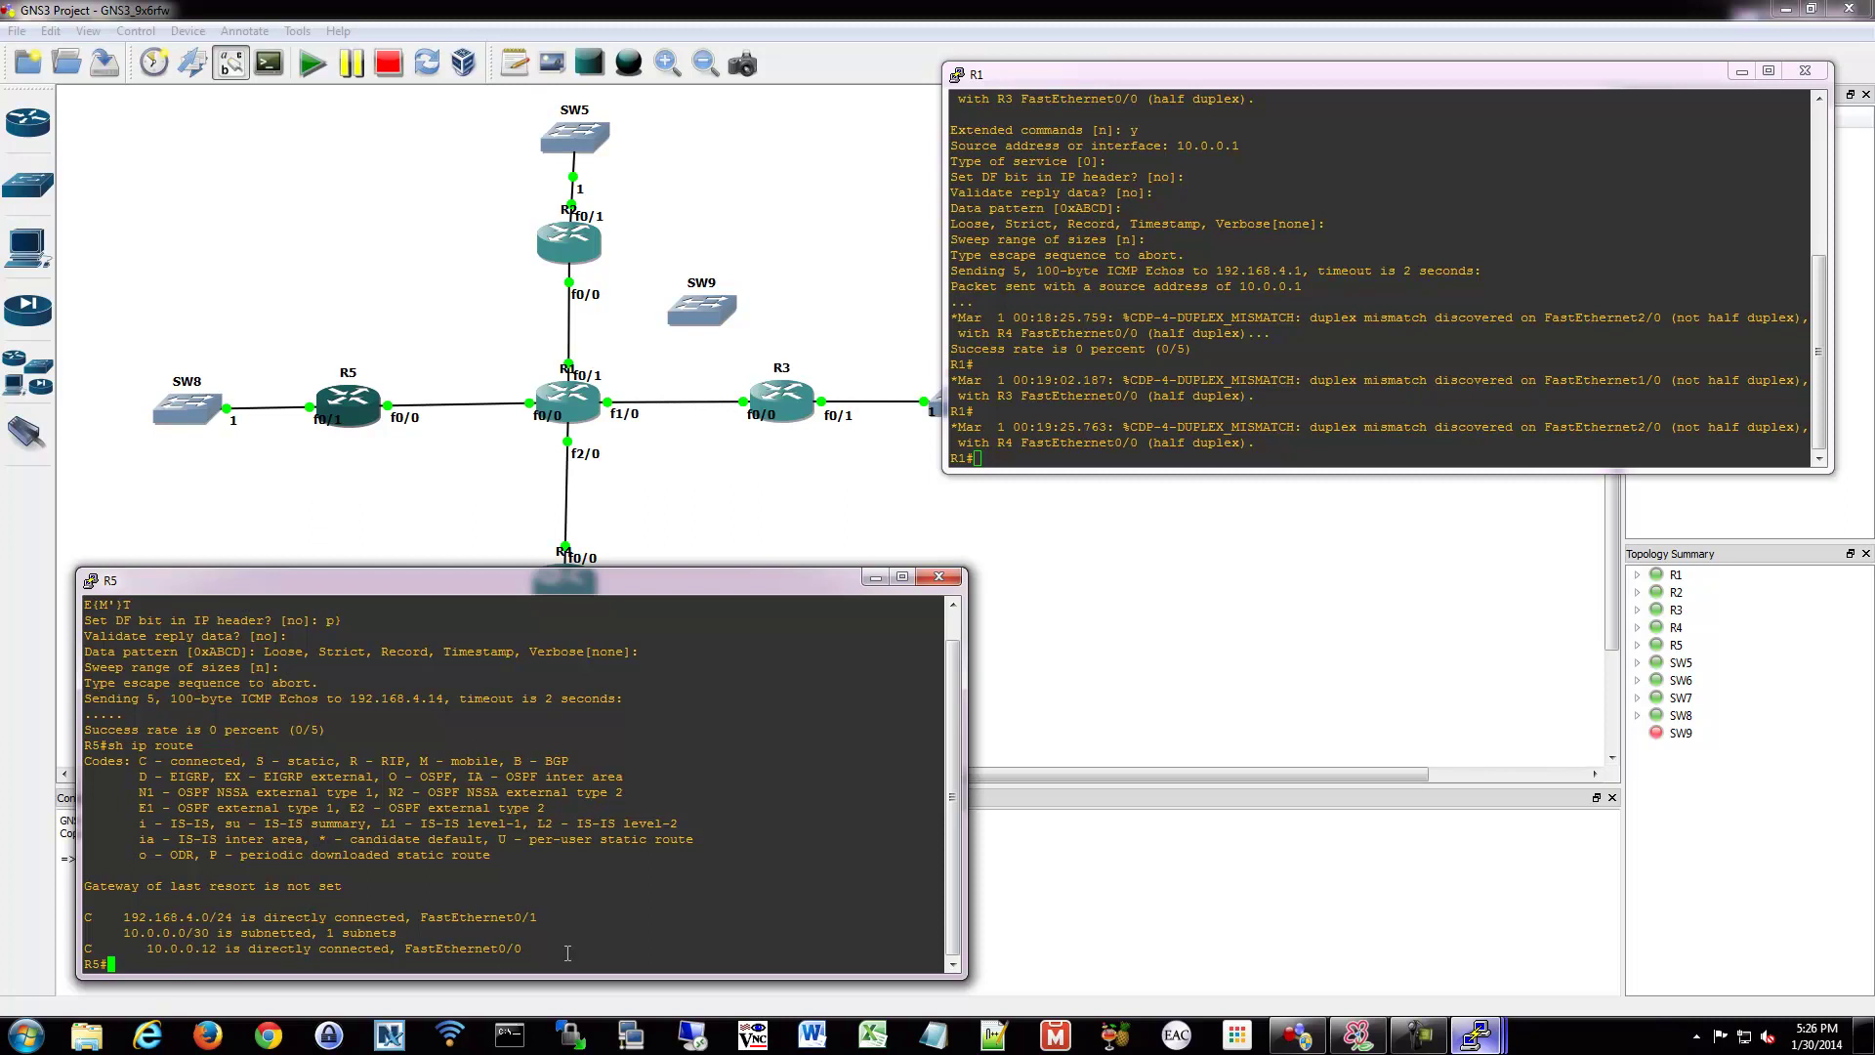
left_click_drag(570, 951, 129, 932)
left_click(470, 940)
Enter conf t on R5 and add 'ip route 10.0.0.0 255.255.255.252 fa0/0 10.0.0.13'.
type("conf")
key("Return")
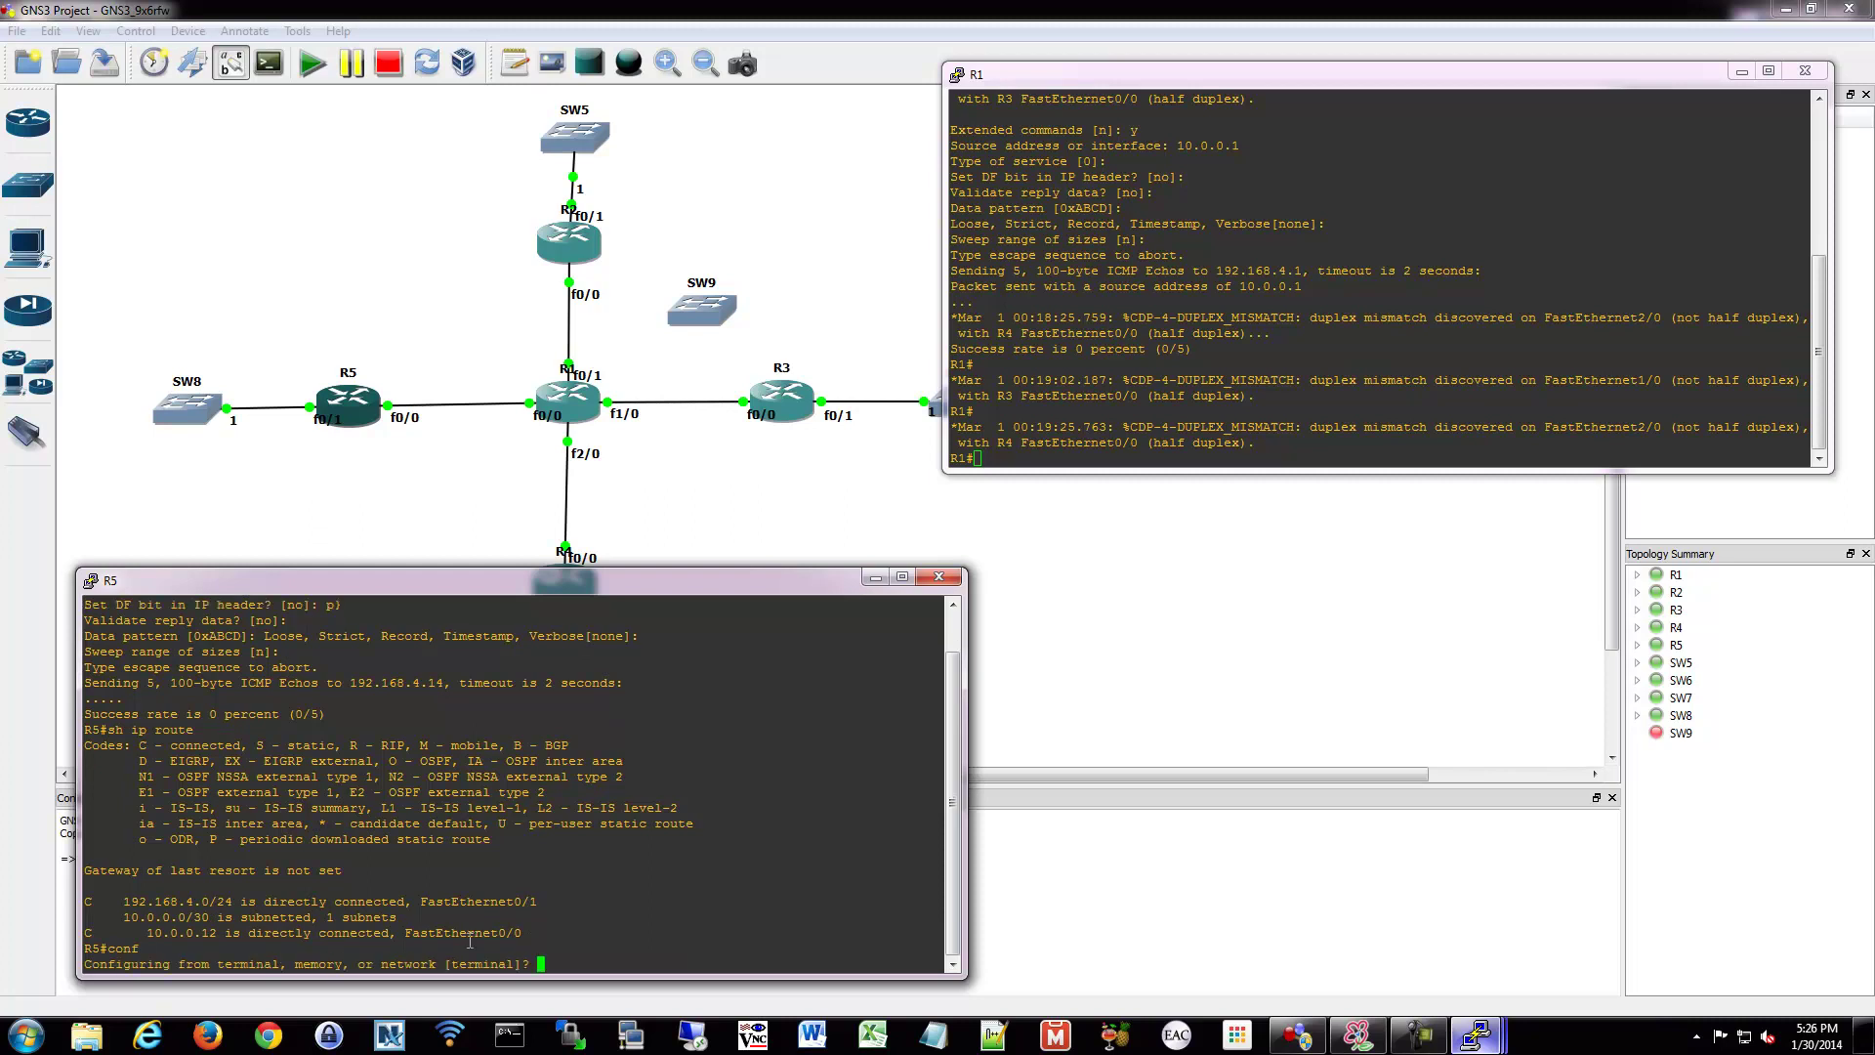
type("t")
key("Return")
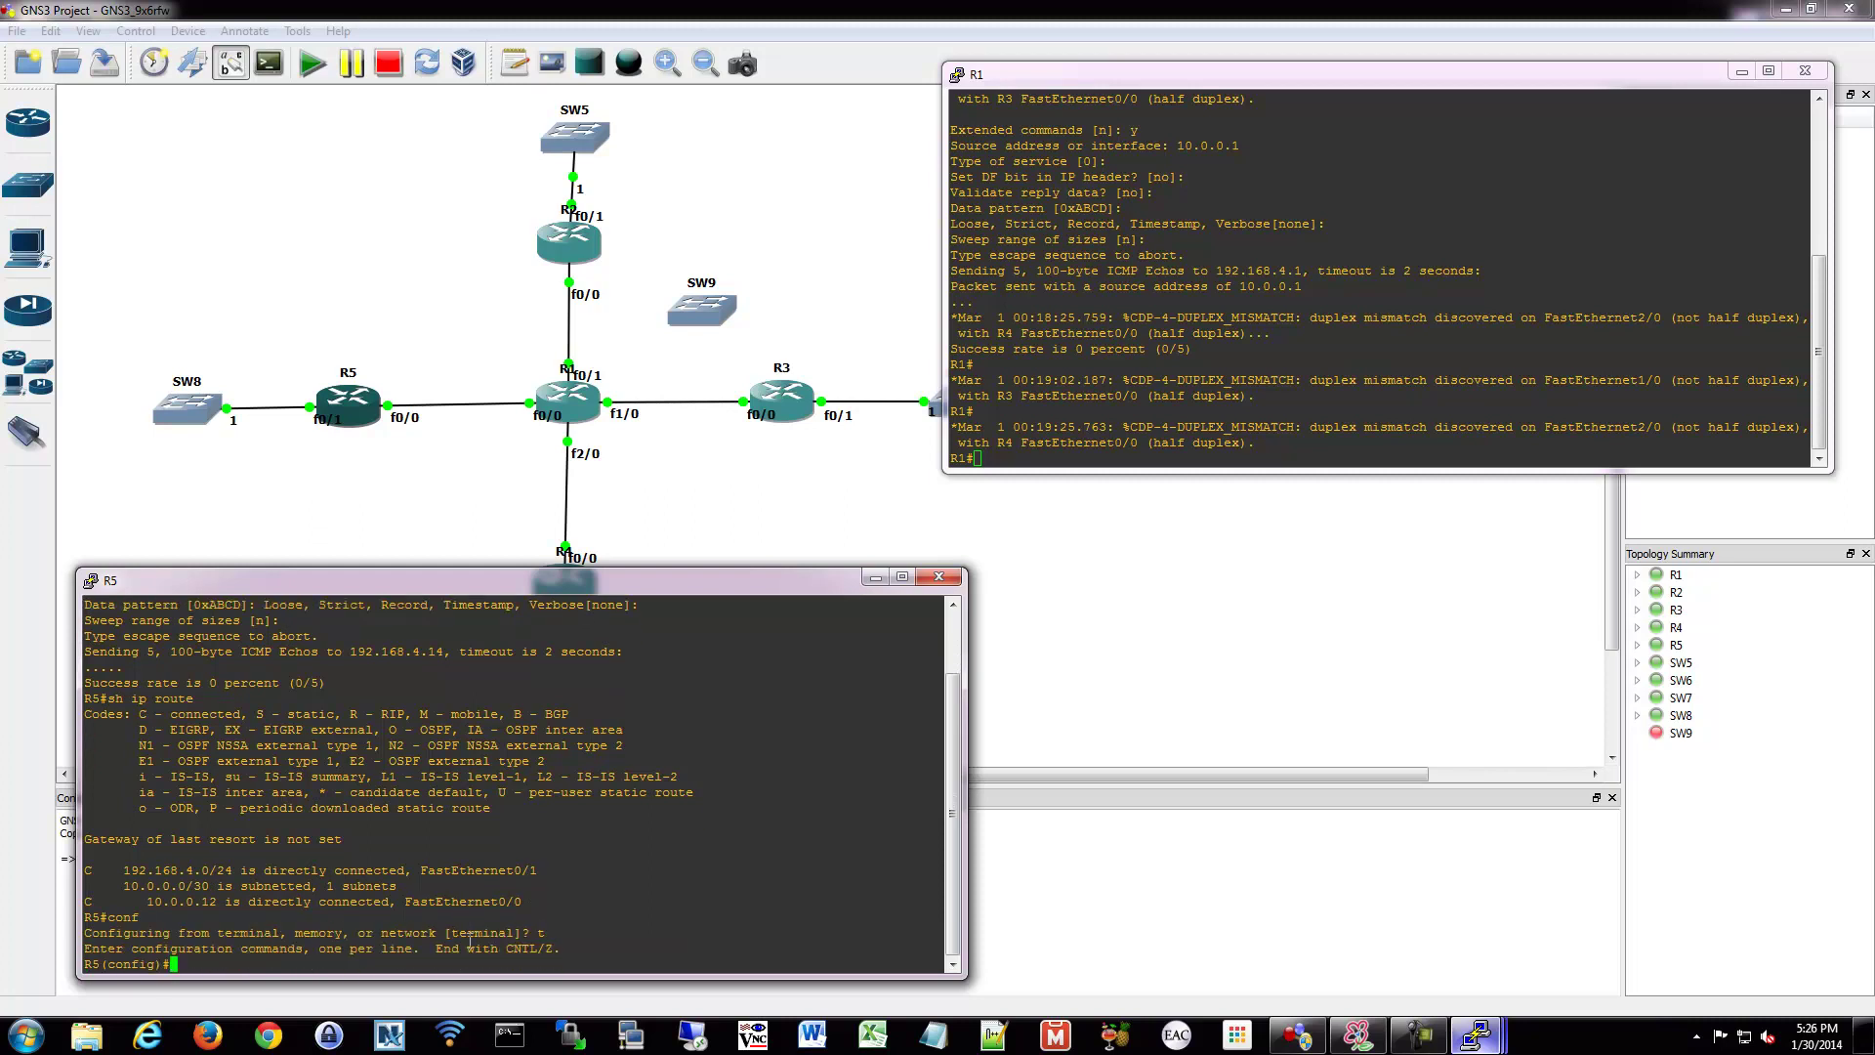
type("ip route 10.0.0.0 255.255.255.252 fa0/0")
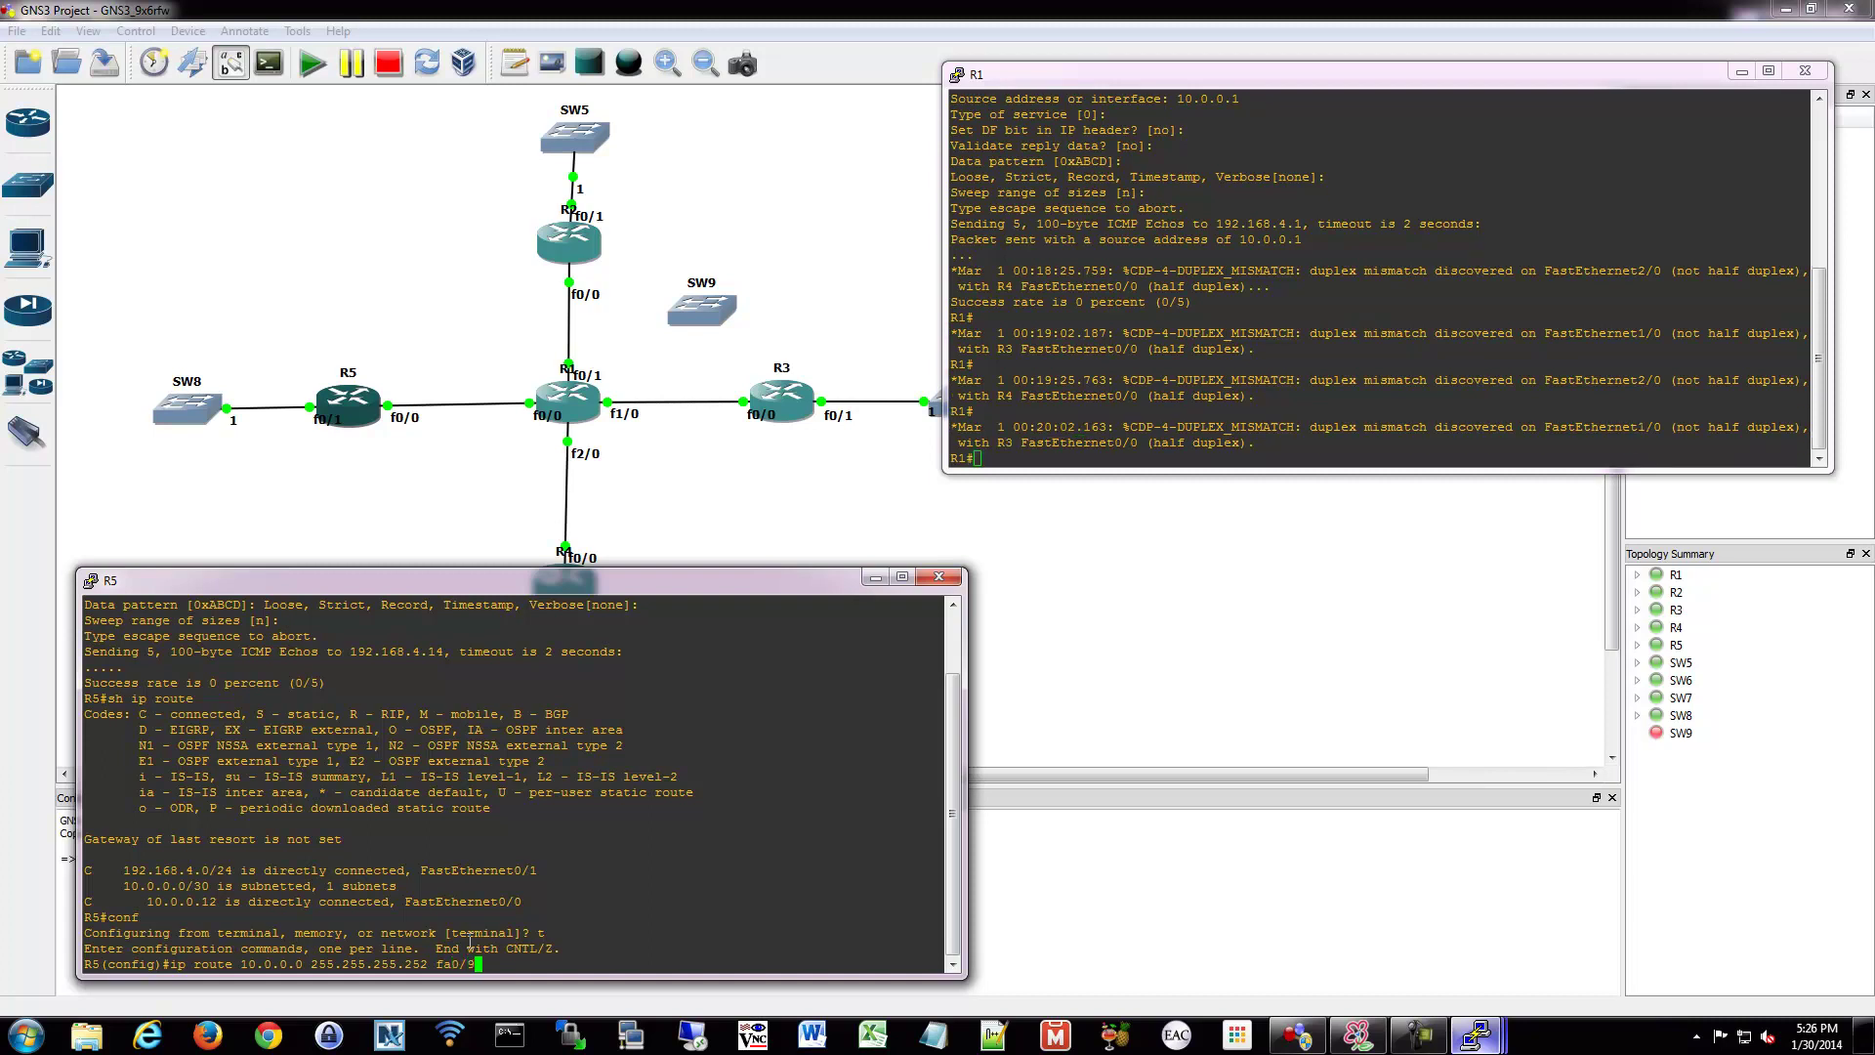
key("BackSpace")
type("0 10.0.0.13")
key("Return")
Bring R1's console forward and start an interactive ping, discarding a mistyped conf t.
left_click(1163, 494)
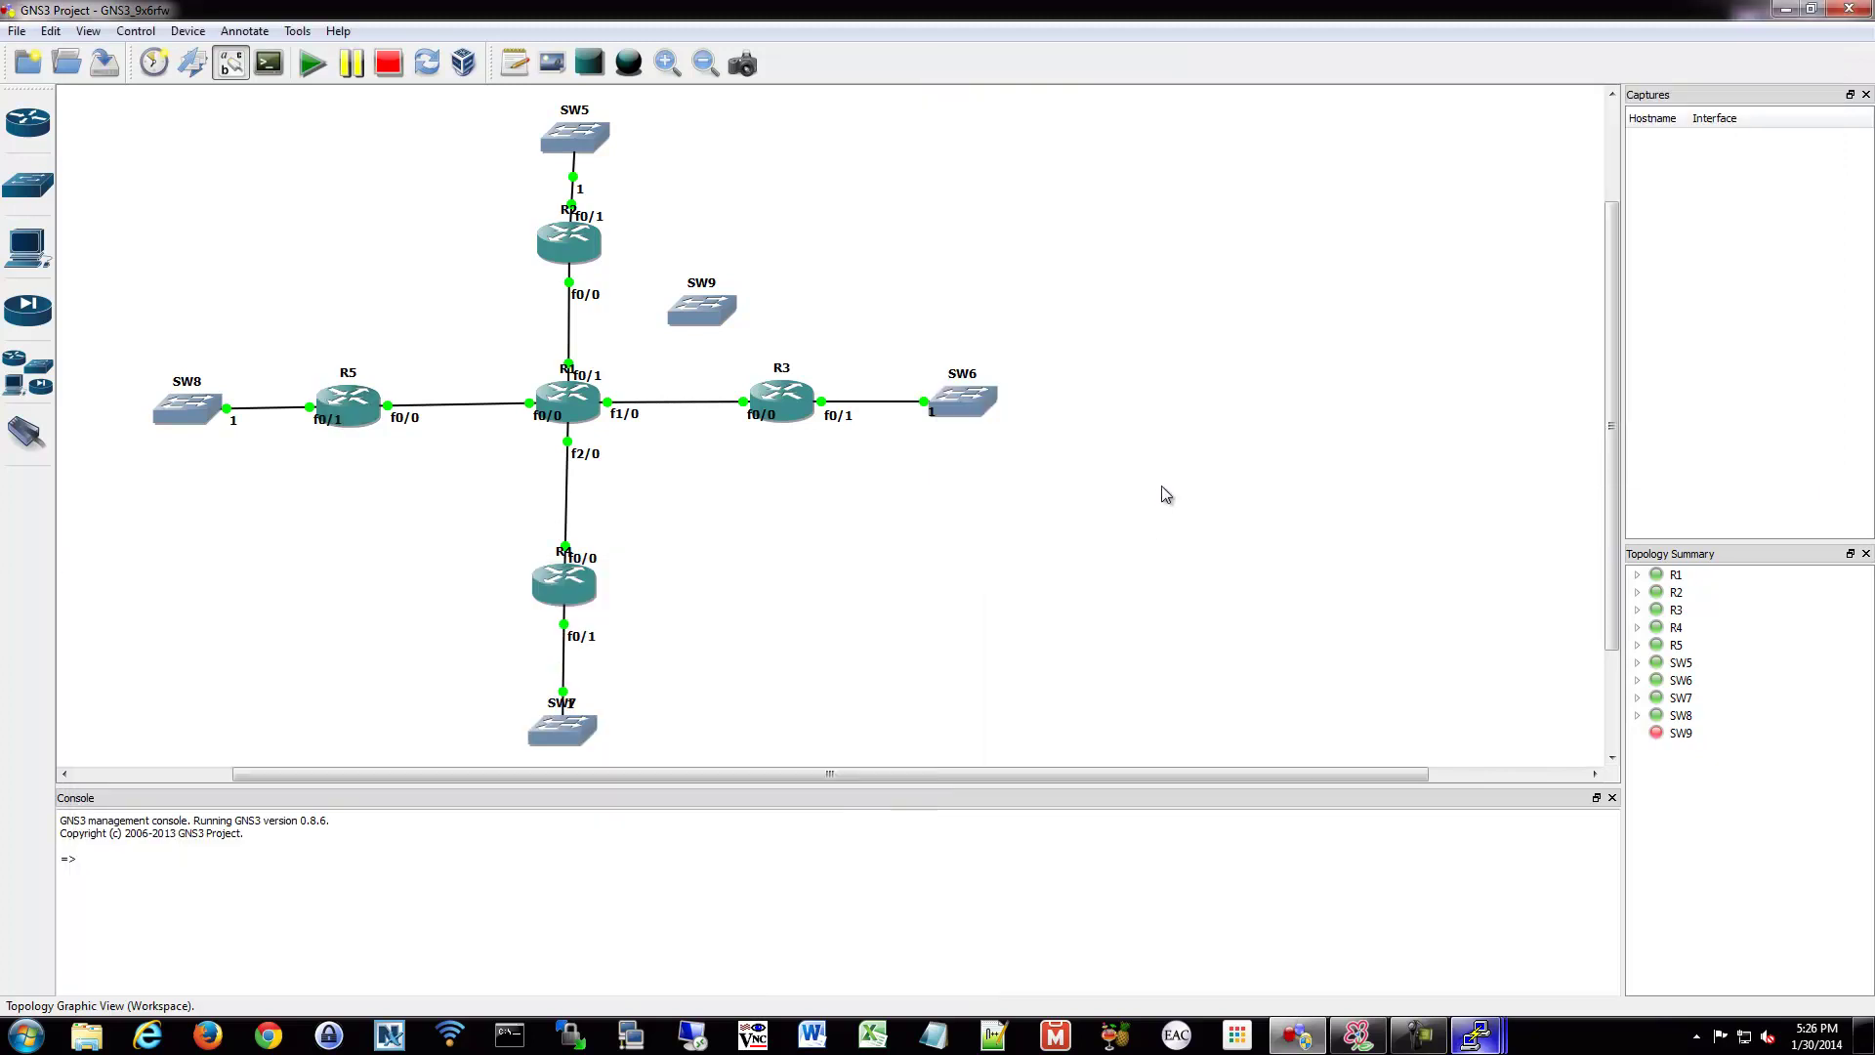
mouse_move(1475, 1035)
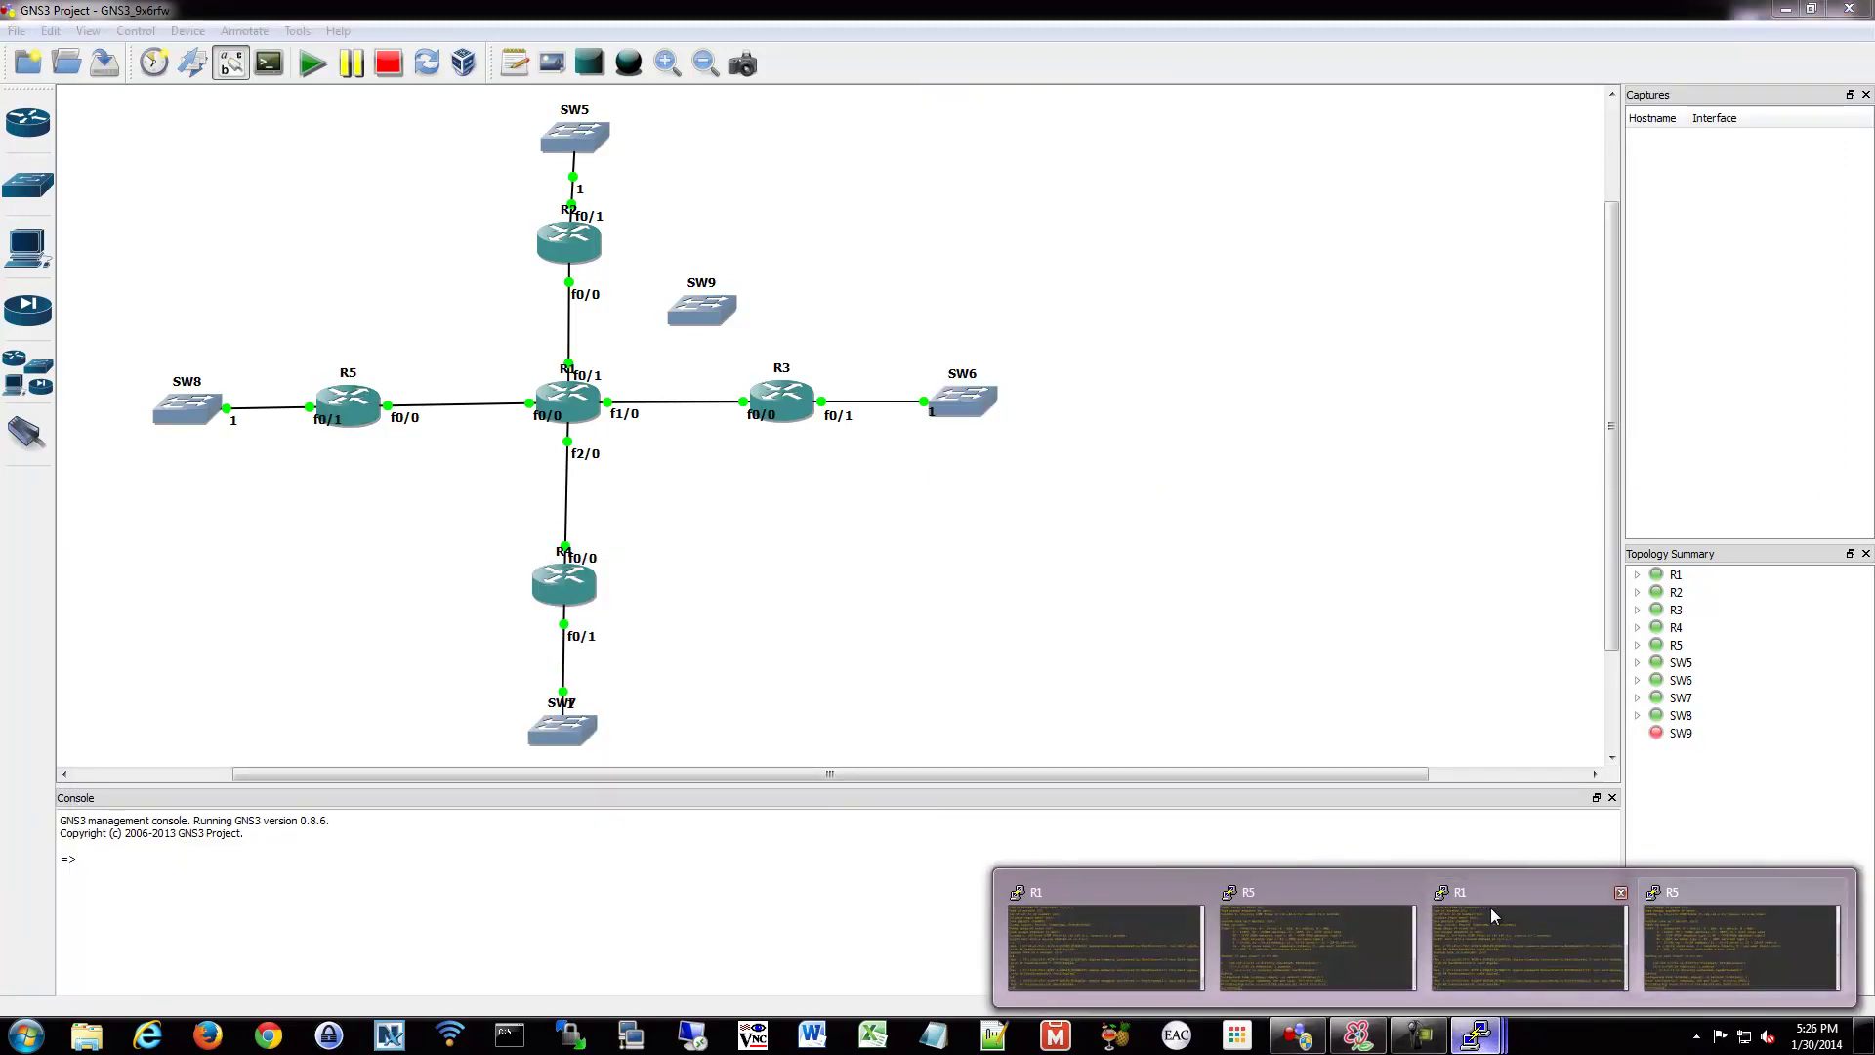
left_click(1529, 942)
key("Return")
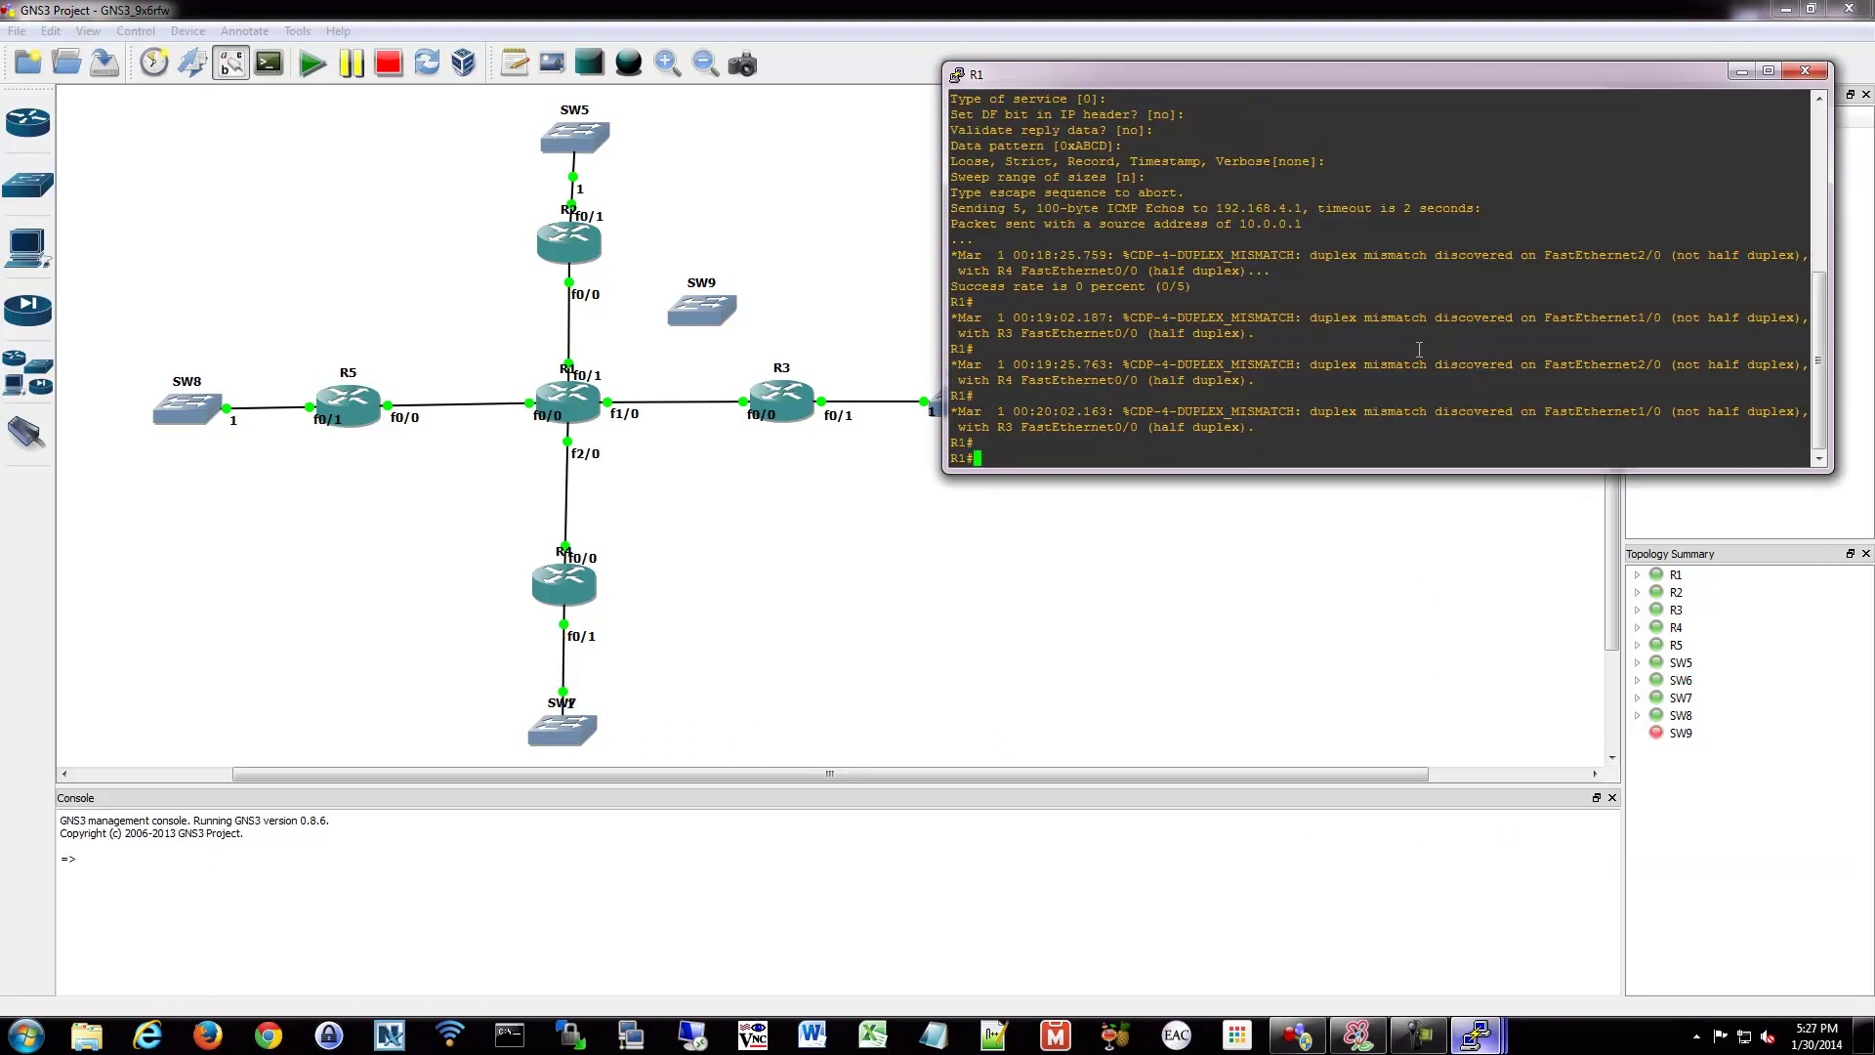
type("conf t")
key("Up")
key("Return")
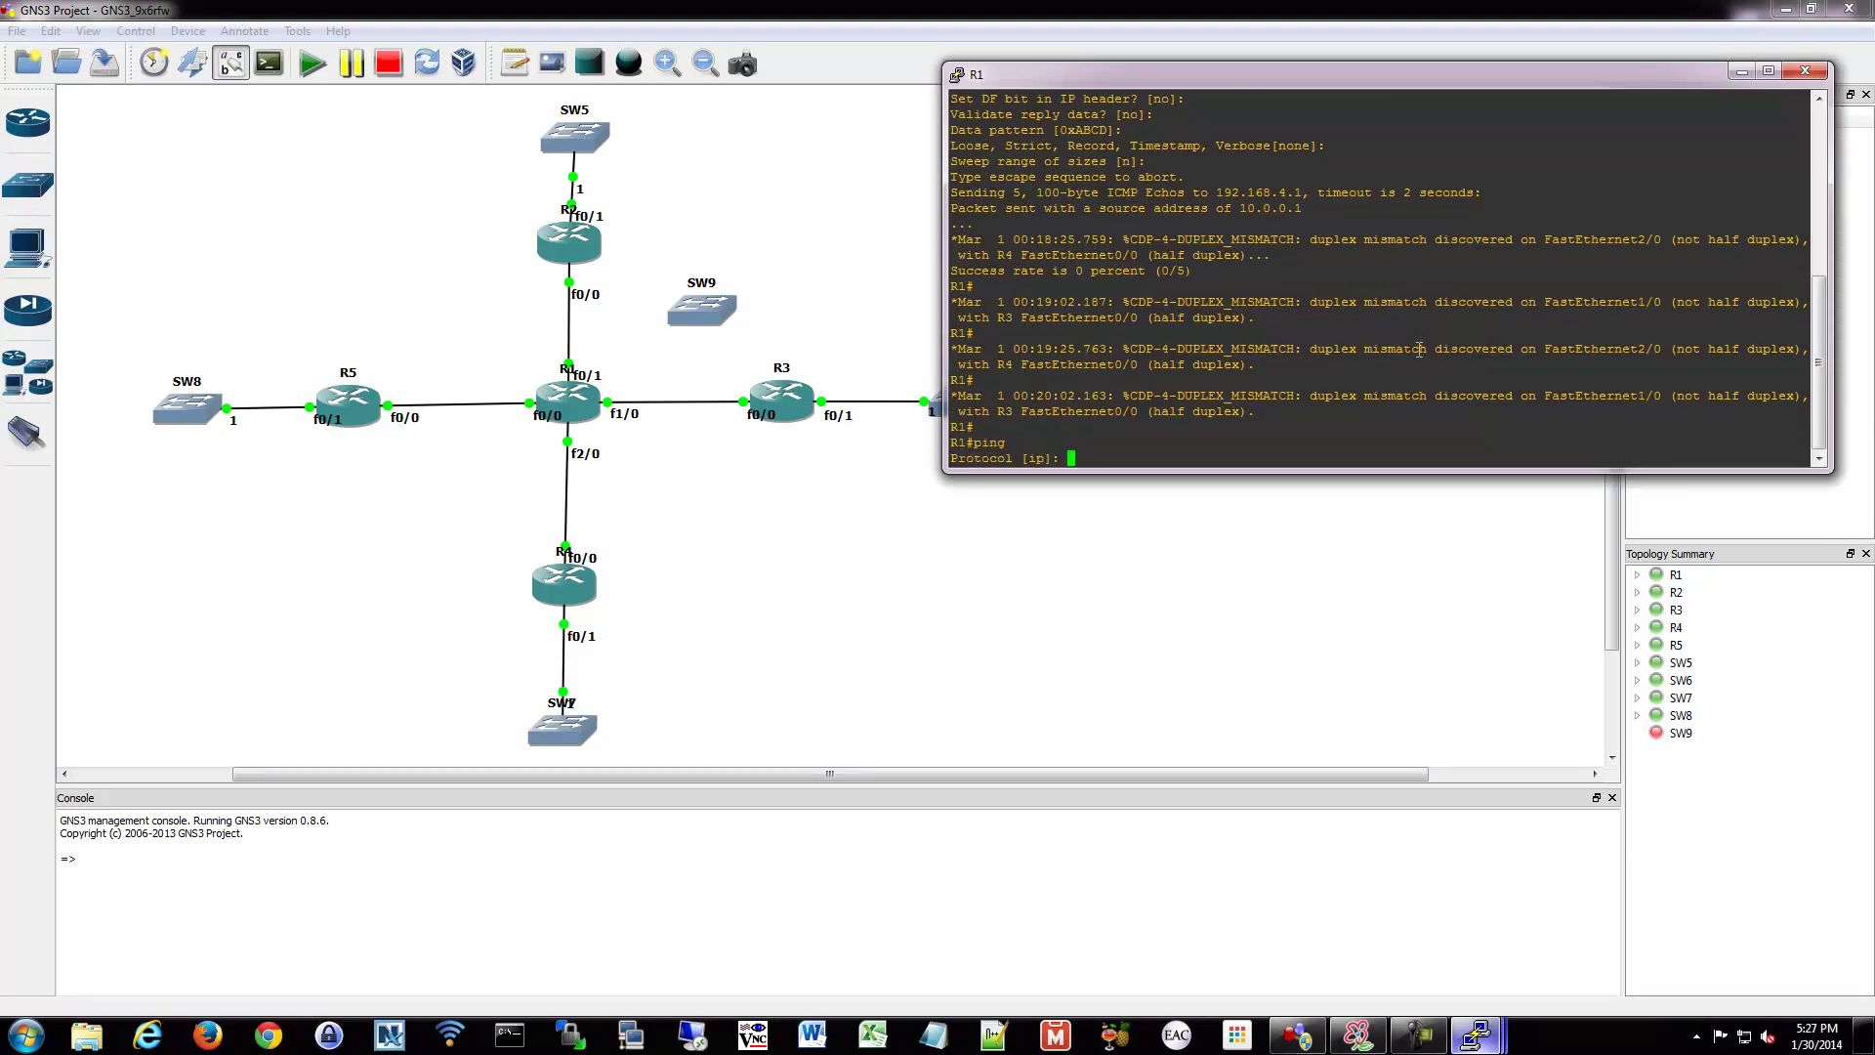
Restart the ping after a misplaced address and enter target 192.168.4.1.
type("192.168.4.1")
key("Return")
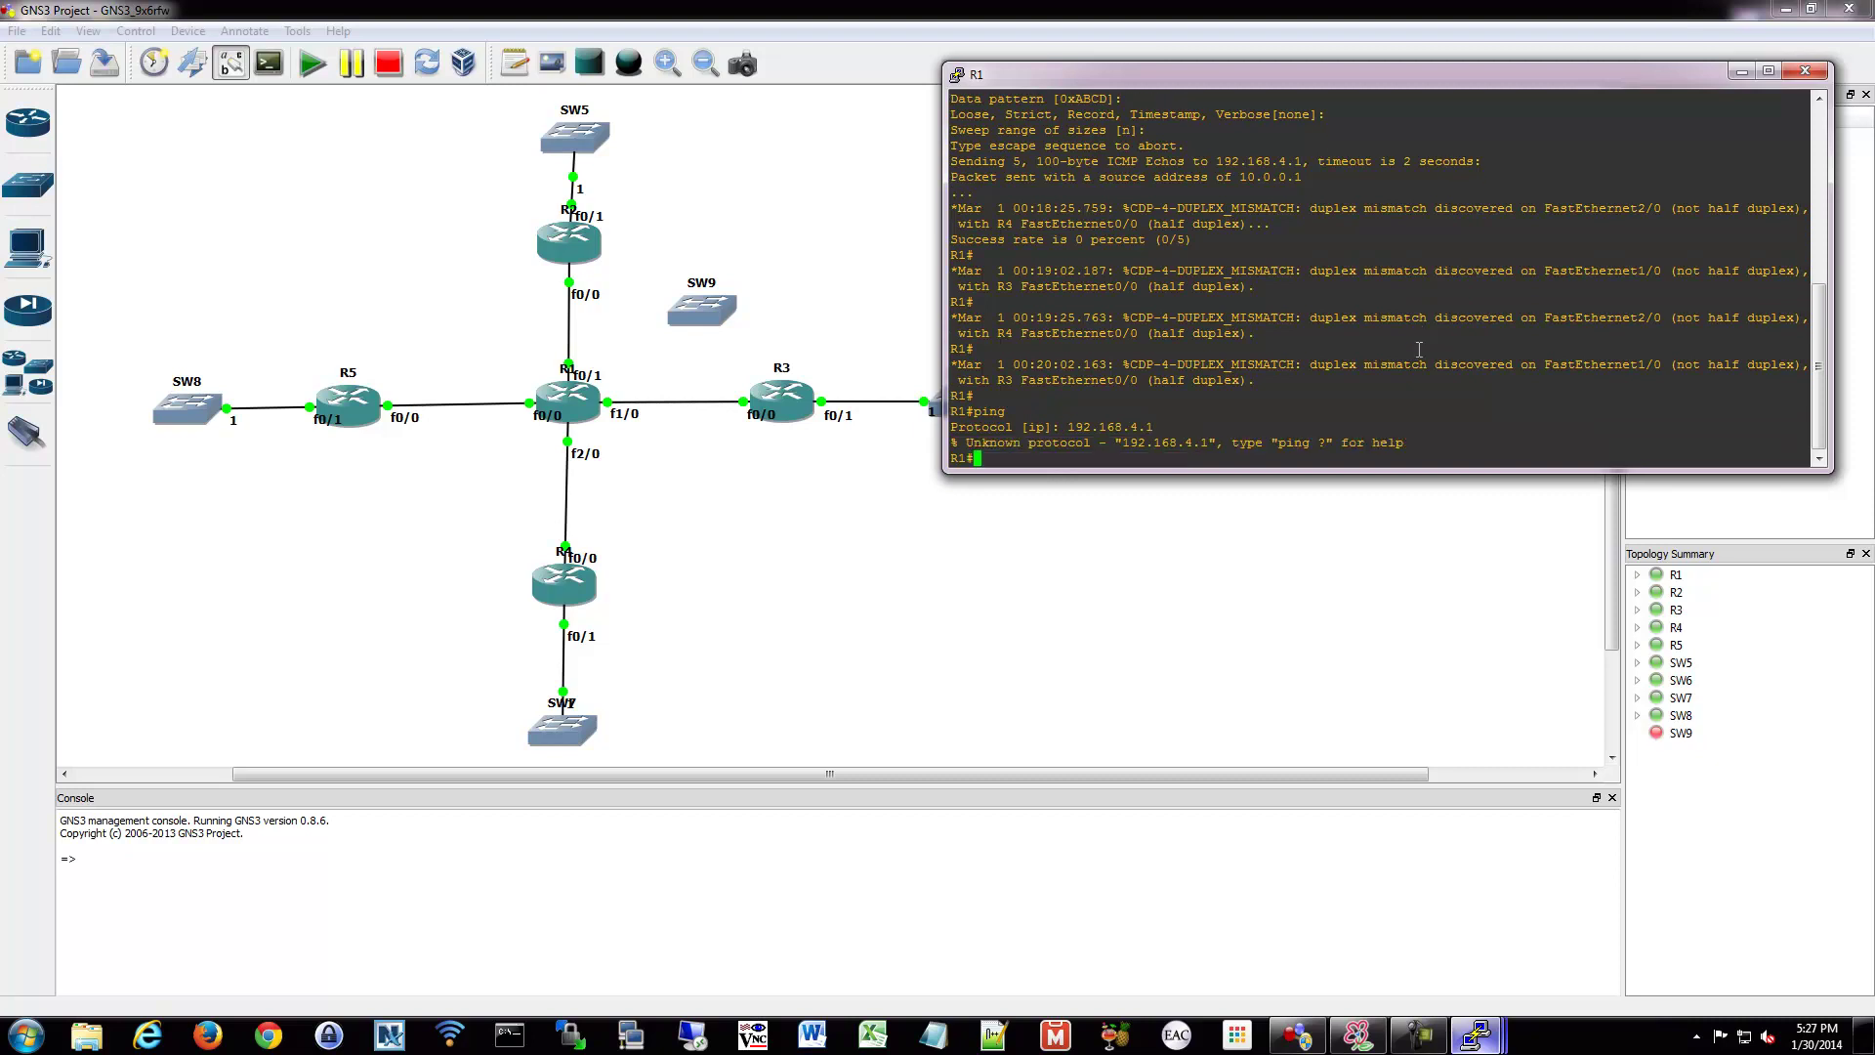
key("Up")
key("Up")
key("Down")
key("Return")
key("Return")
type("192.168.4.1")
key("Return")
Enable extended commands with source 10.0.0.1 and default options, getting 5/5 success.
key("Return")
key("Return")
key("Return")
type("y")
key("Return")
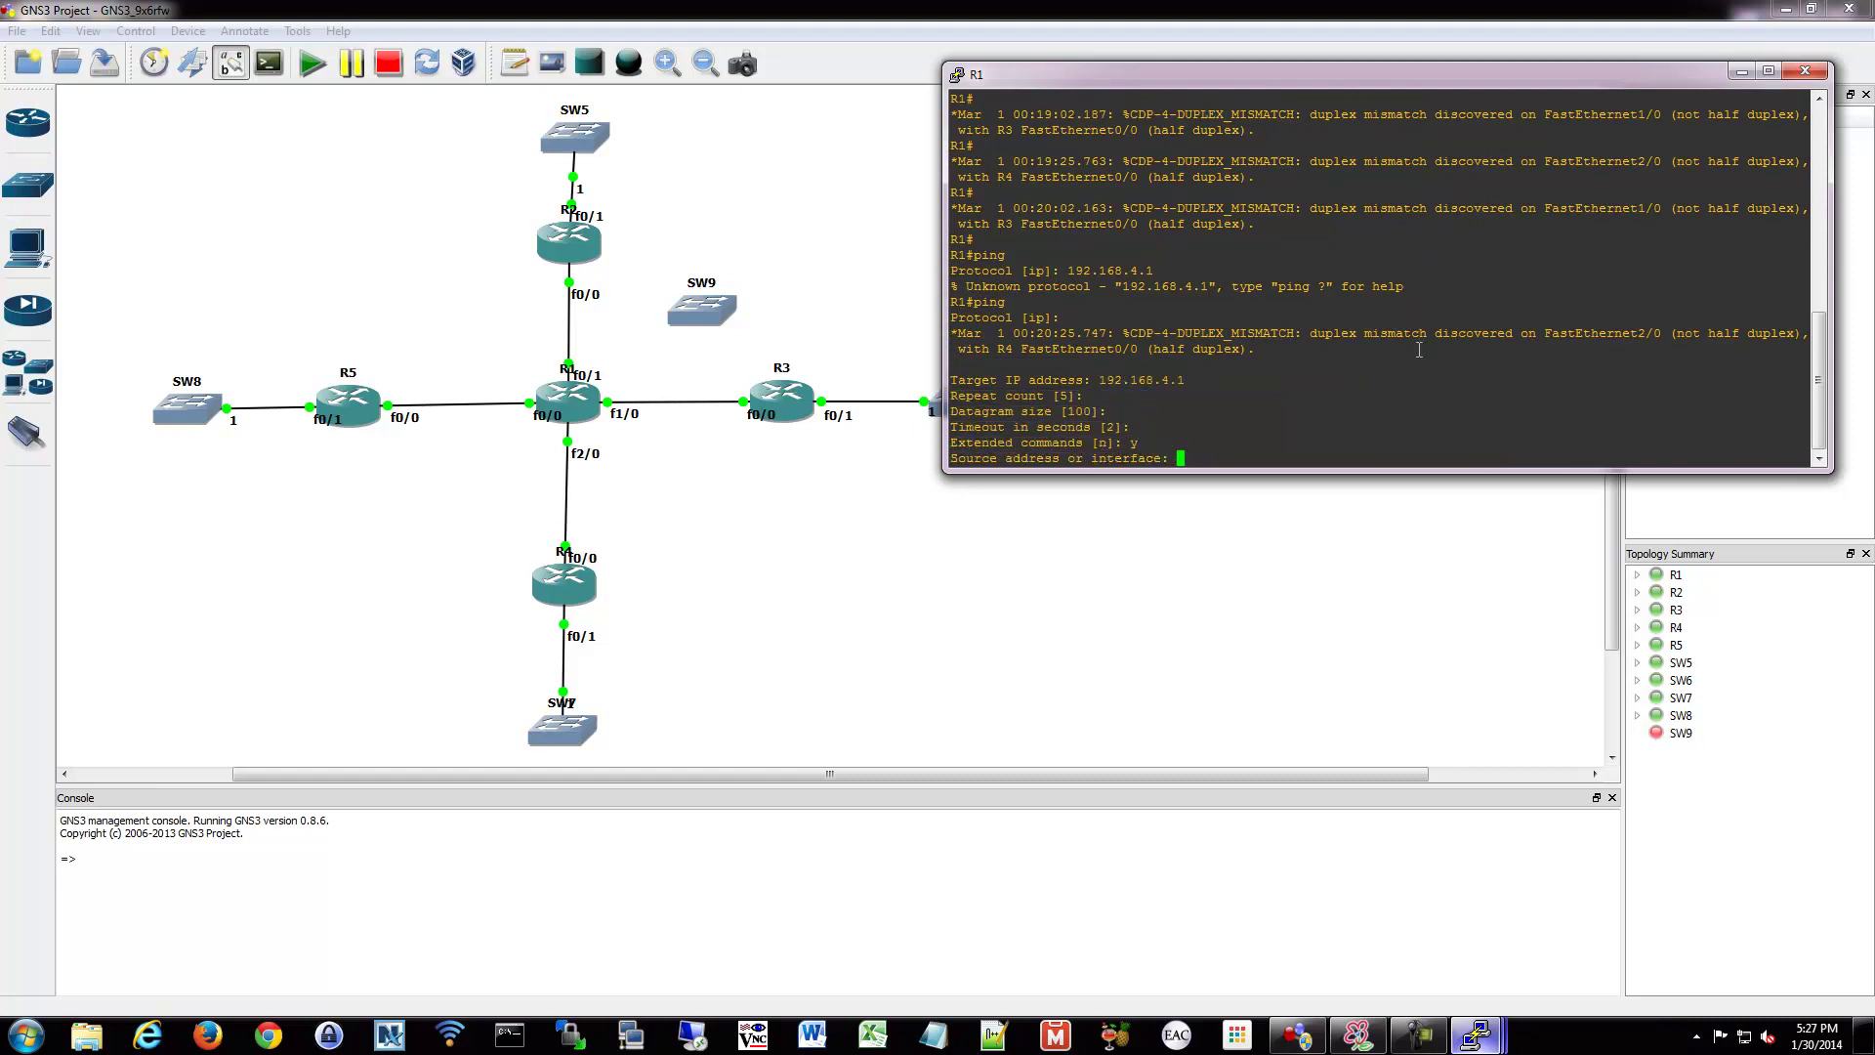
type("192.168.4.1")
key("BackSpace")
key("BackSpace")
key("BackSpace")
key("BackSpace")
key("BackSpace")
key("BackSpace")
key("BackSpace")
key("BackSpace")
key("BackSpace")
key("BackSpace")
type("0.0.0.1")
key("Return")
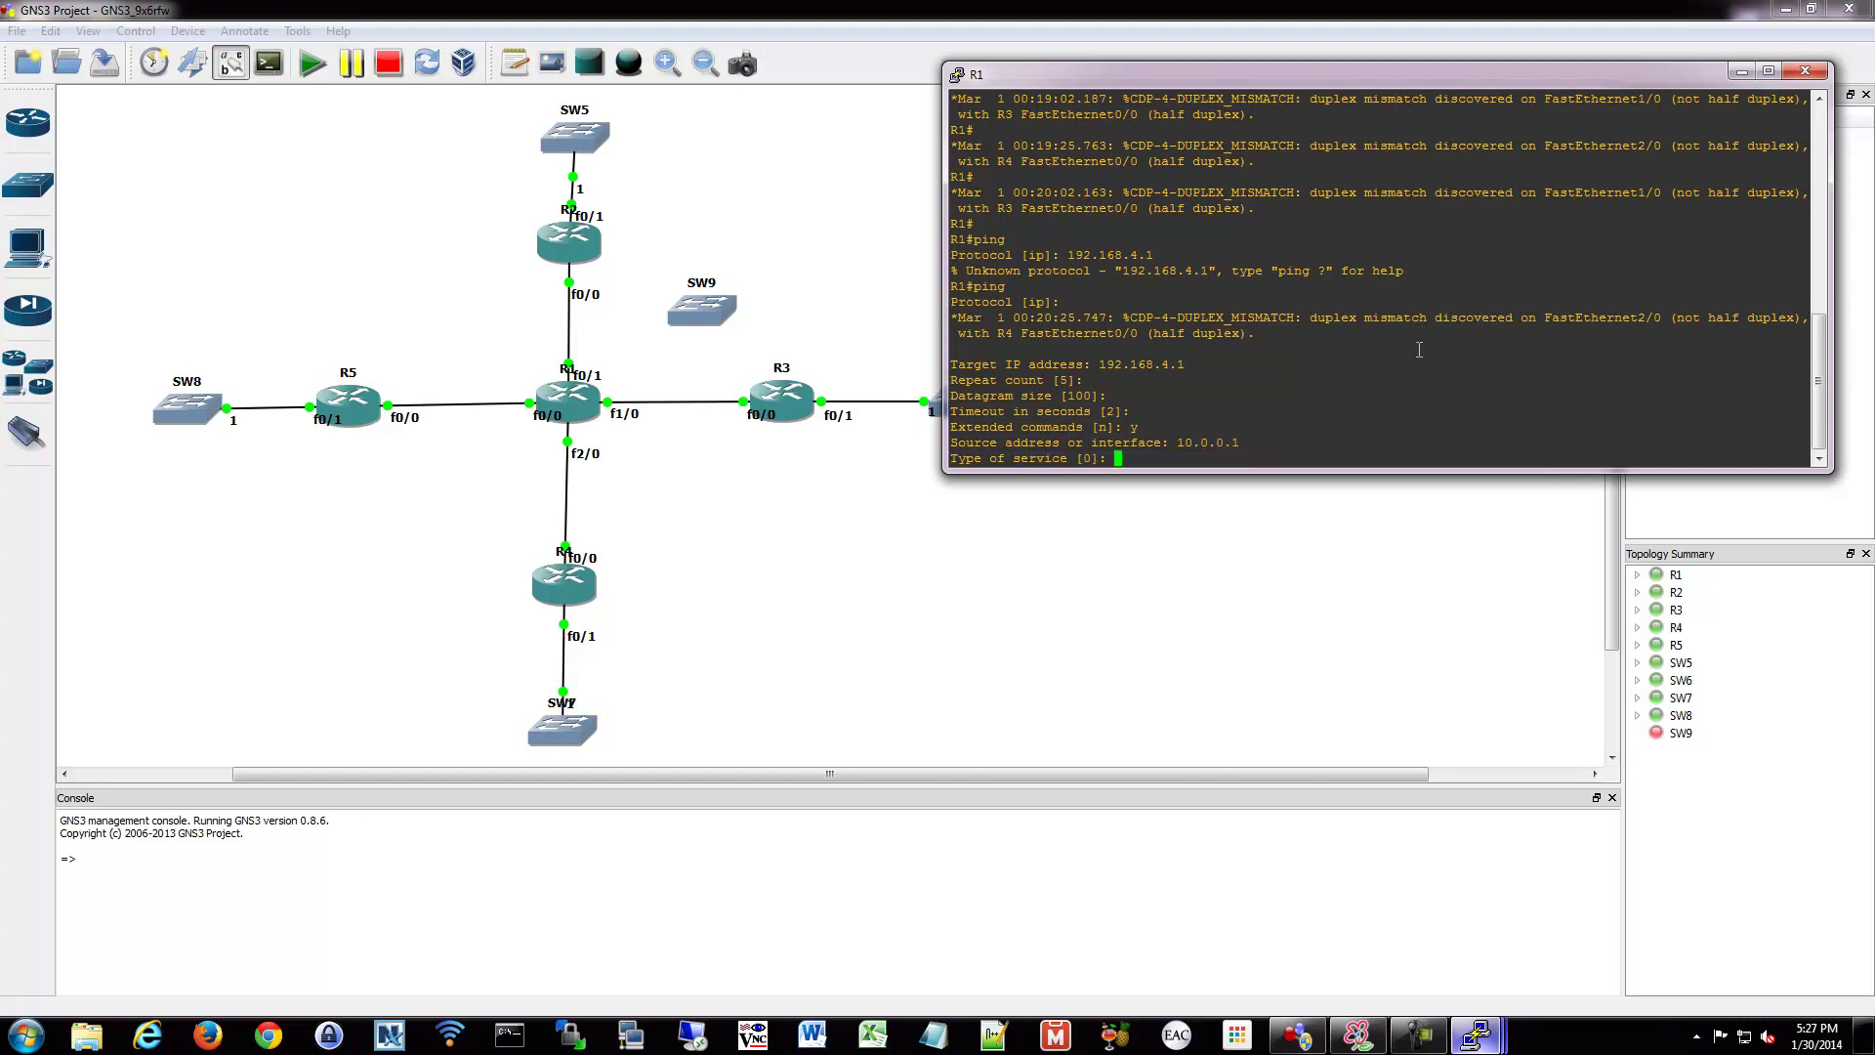
key("Return")
key("Return")
key("Return")
key("Return")
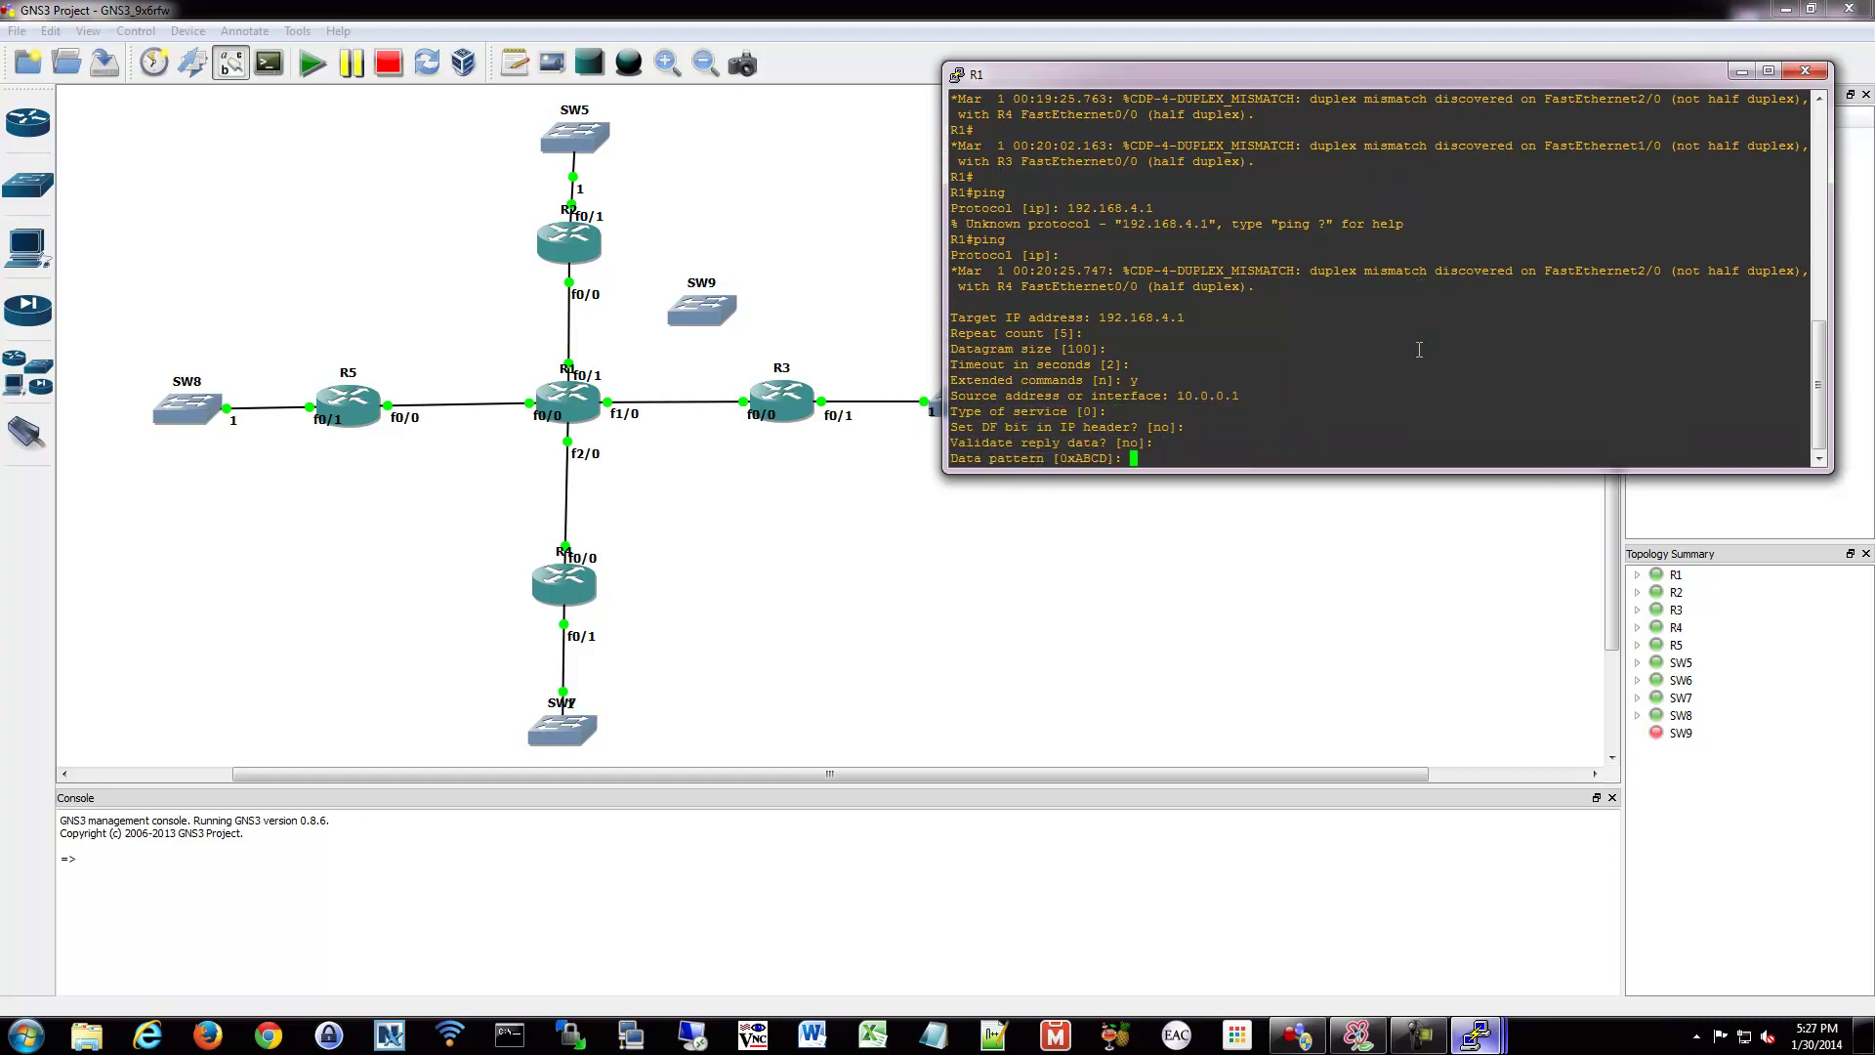
key("Return")
key("Return")
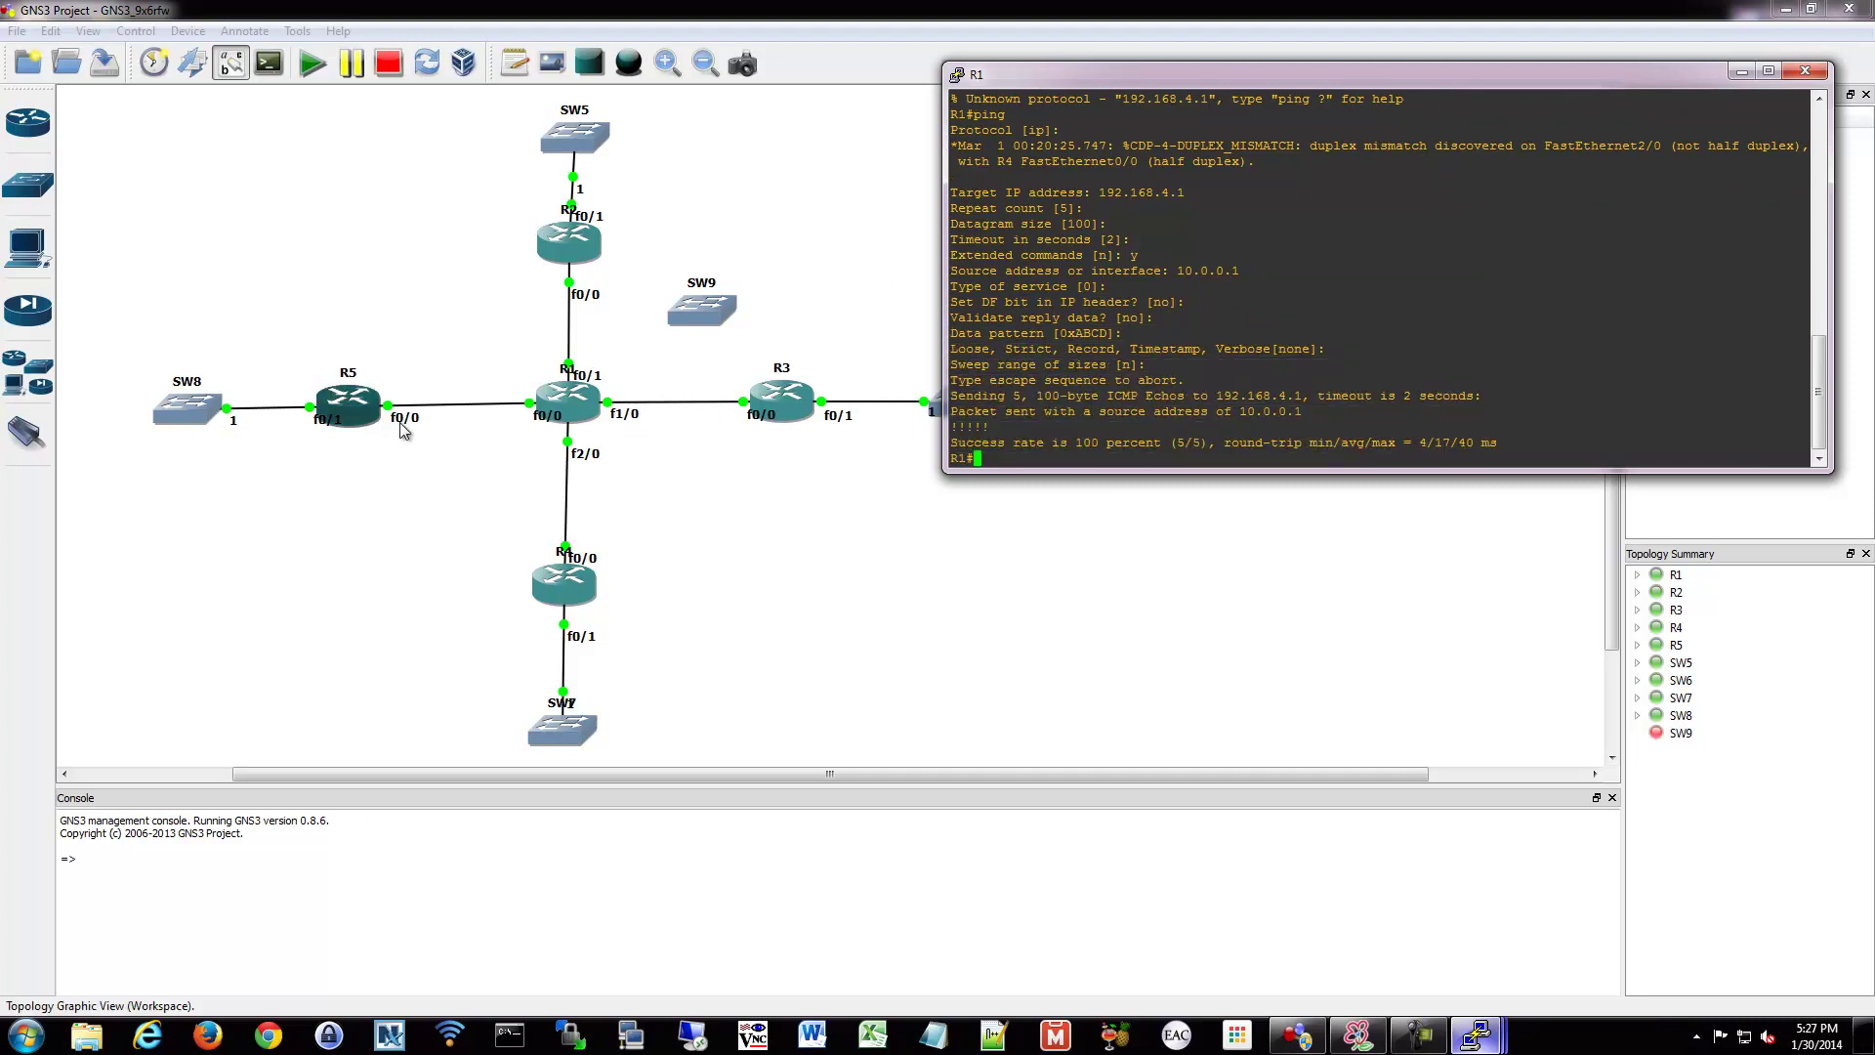
Switch between the R5 and R1 consoles from the taskbar, ending with R1 in front.
mouse_move(1475, 1033)
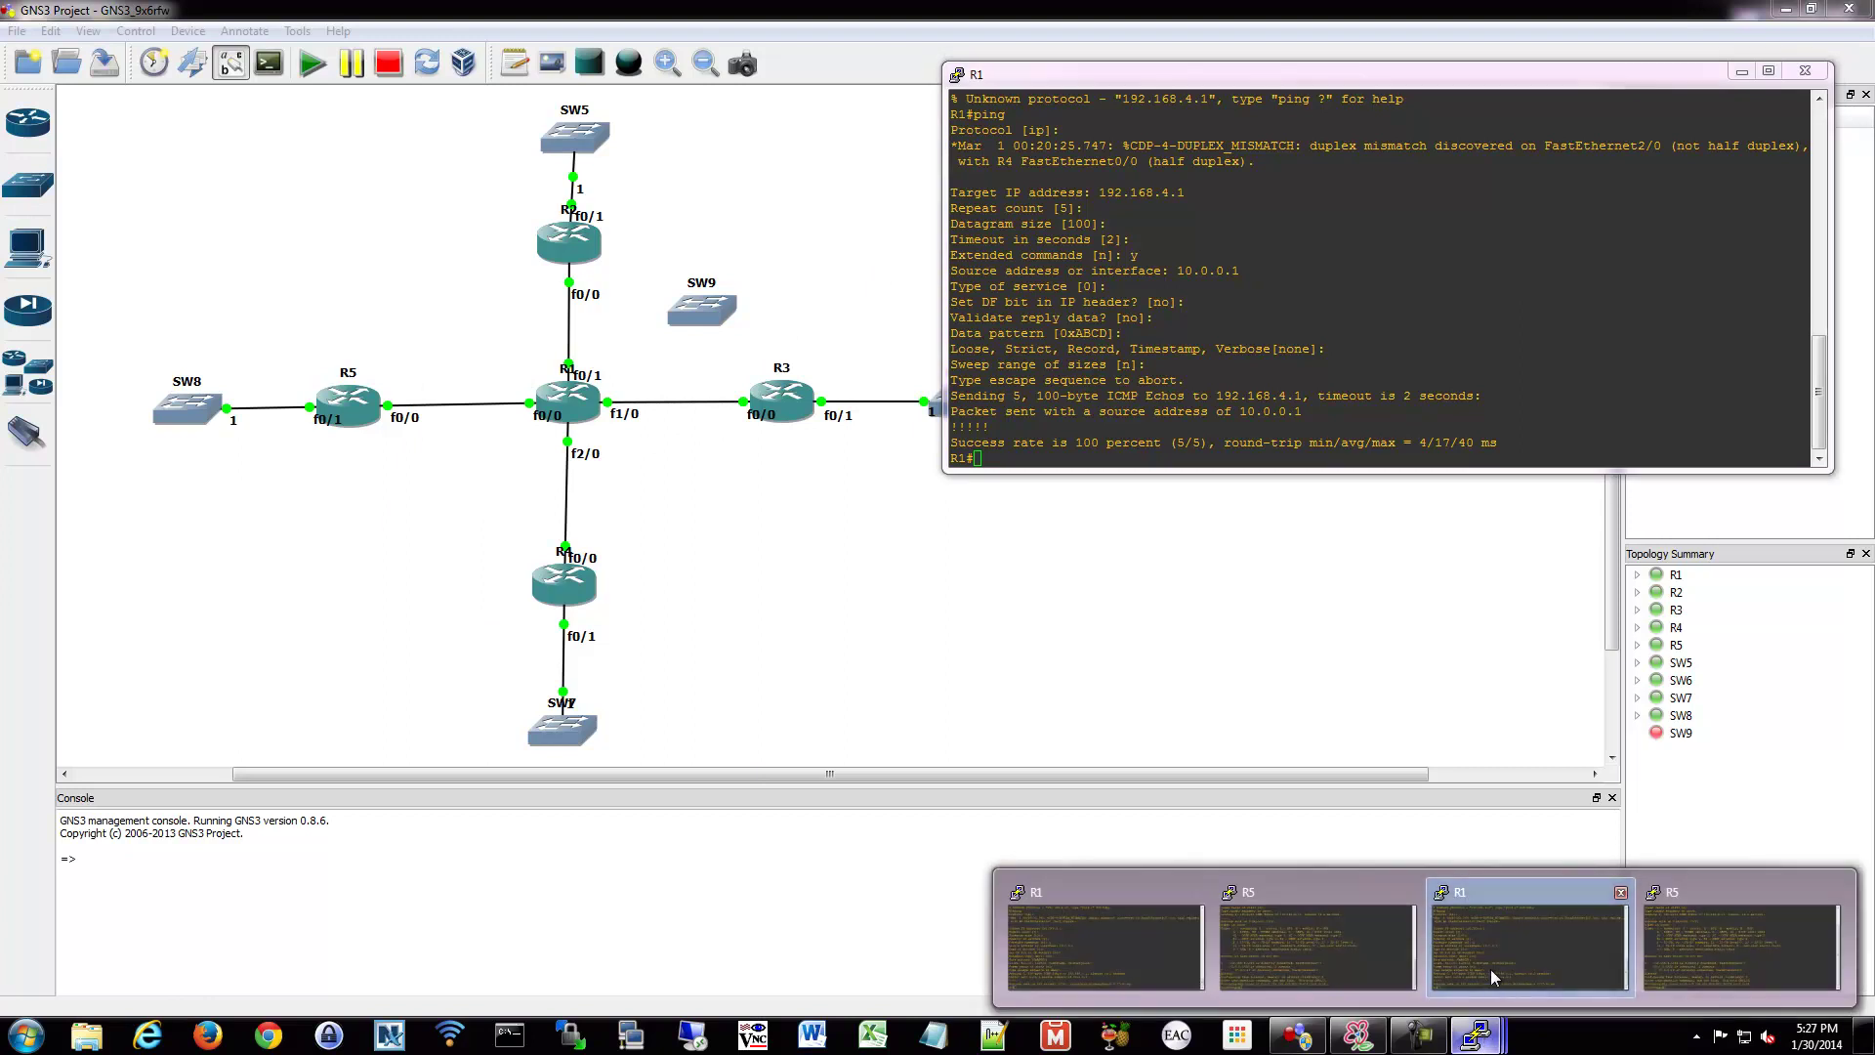
left_click(1691, 918)
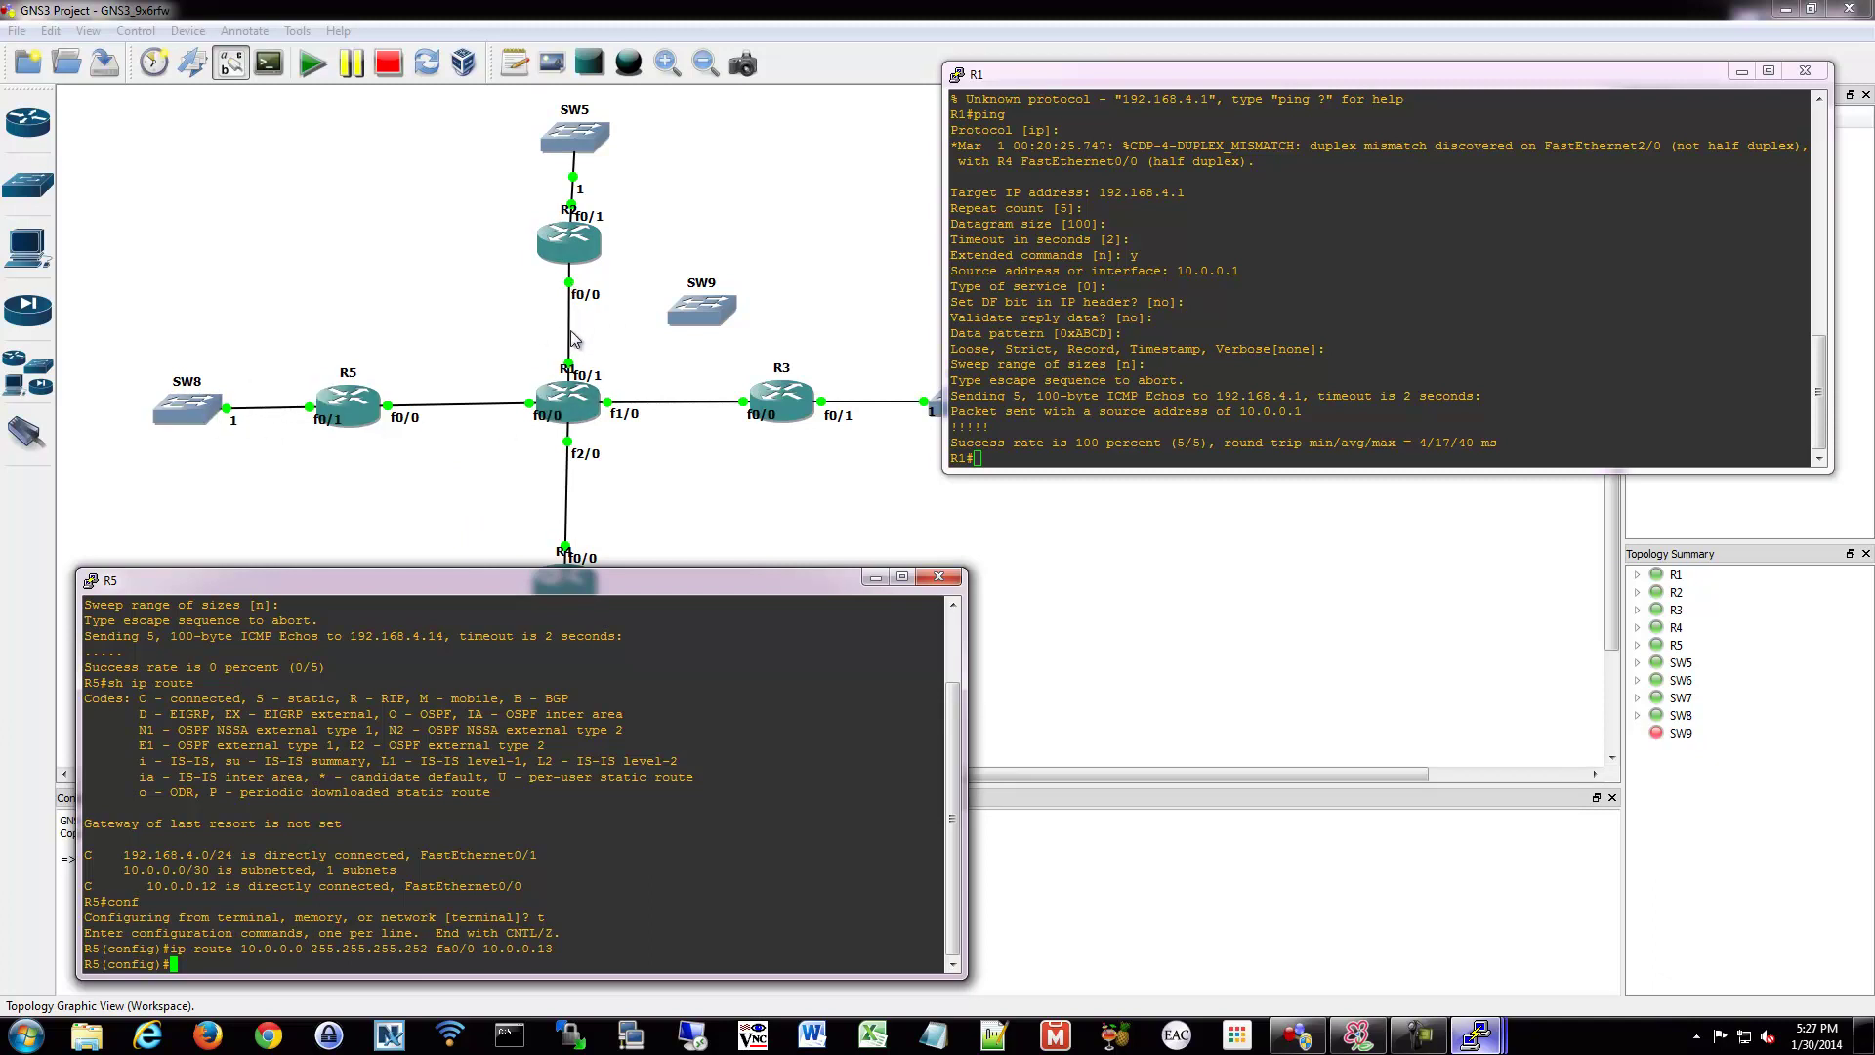
left_click(691, 466)
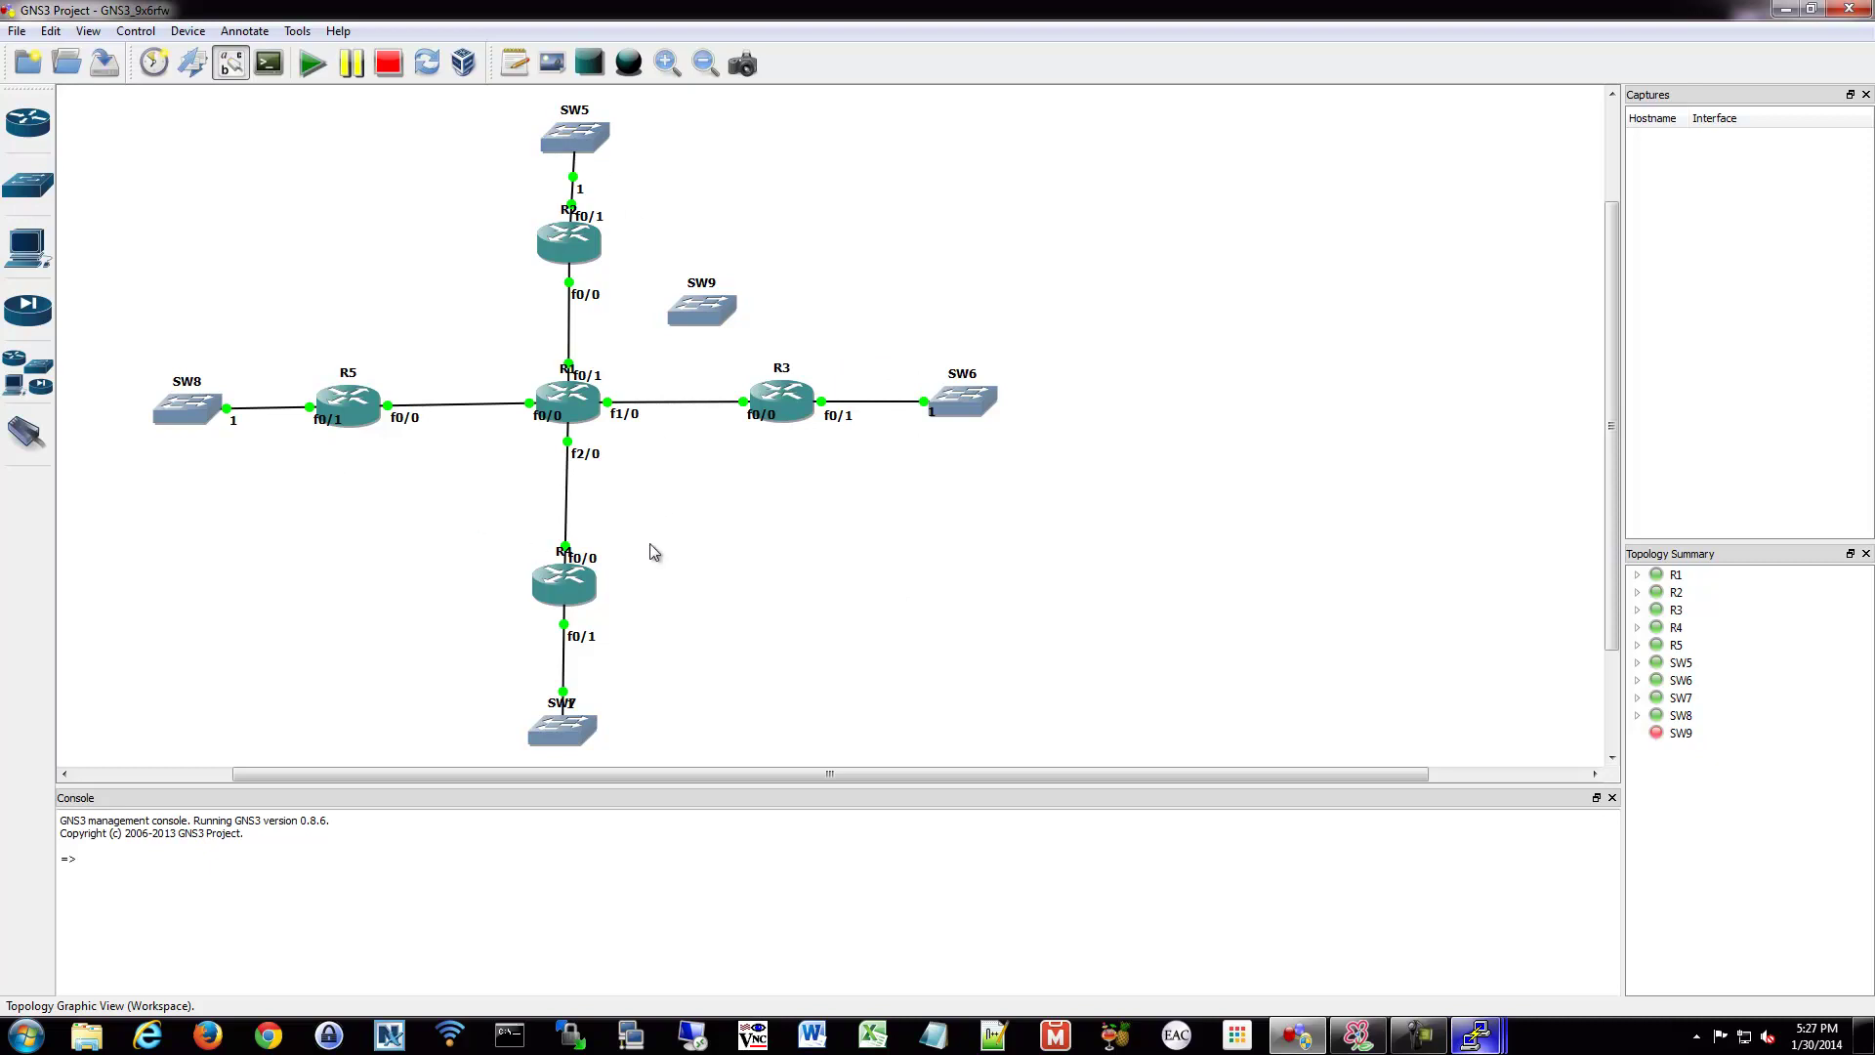
mouse_move(1481, 1025)
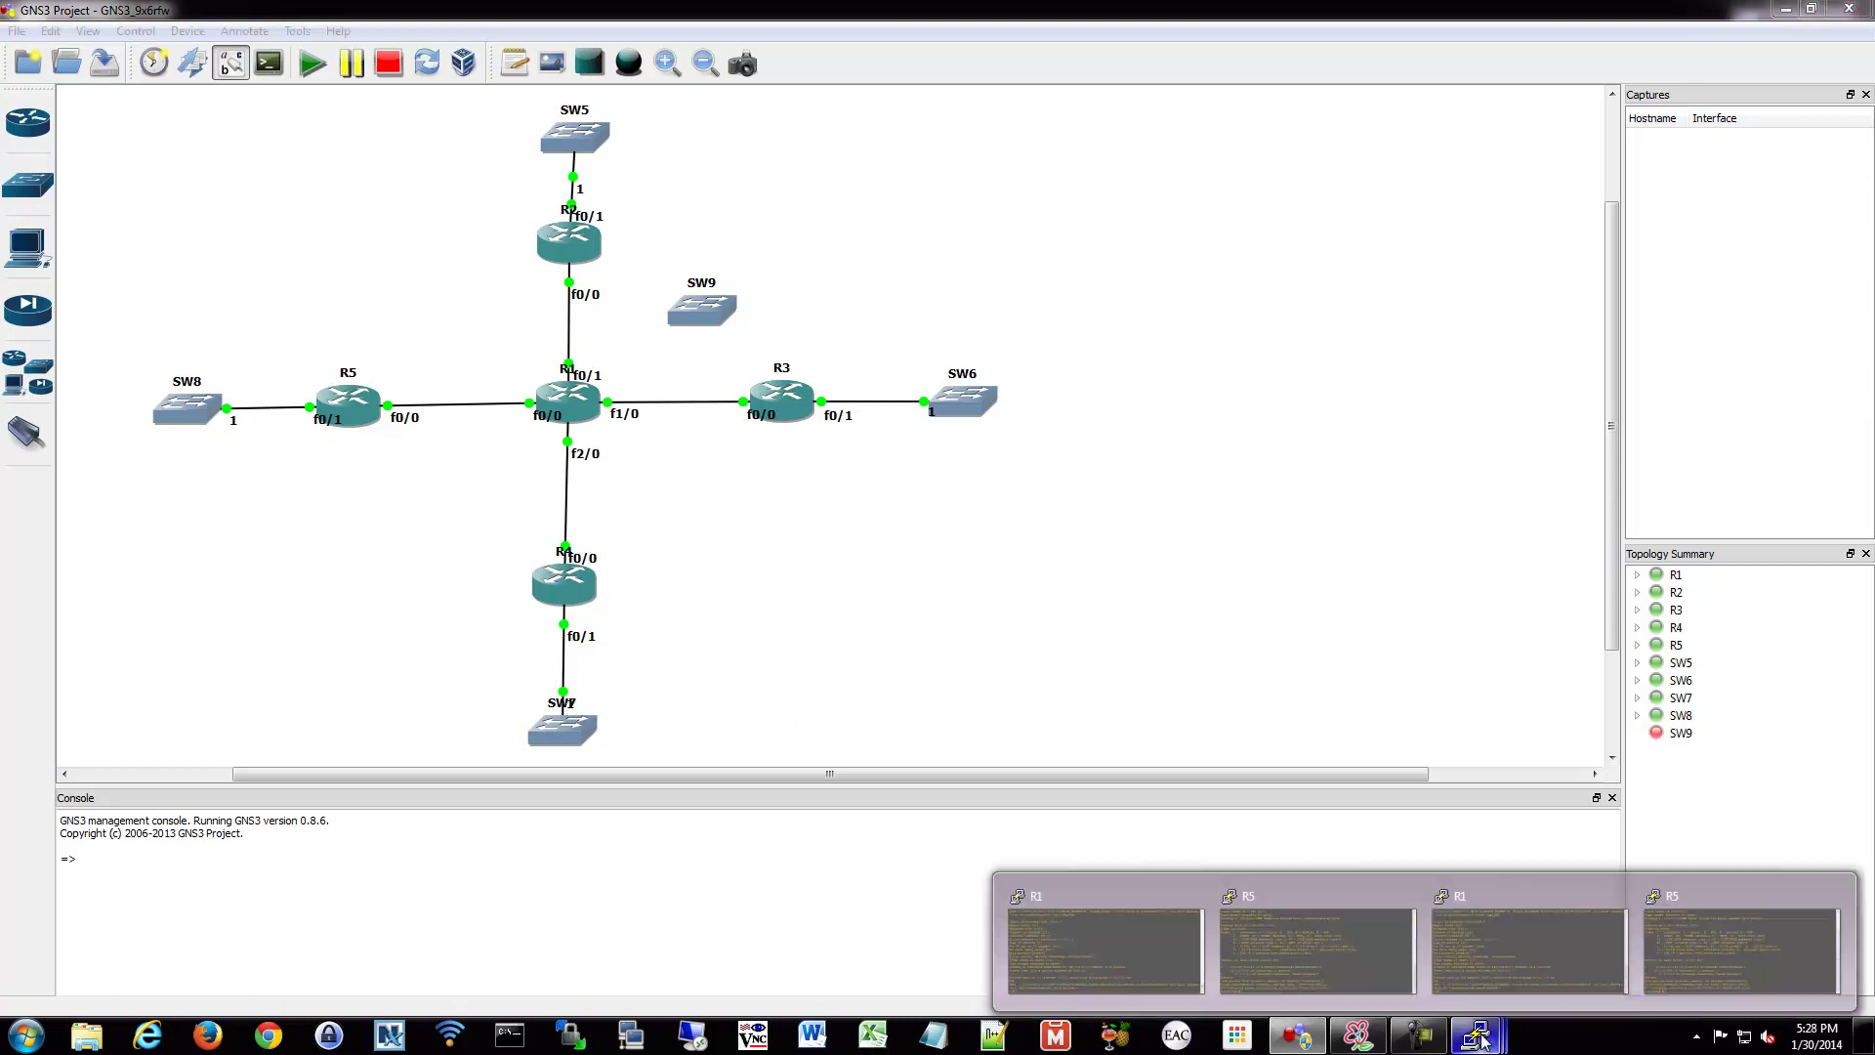
left_click(1712, 931)
left_click(1509, 980)
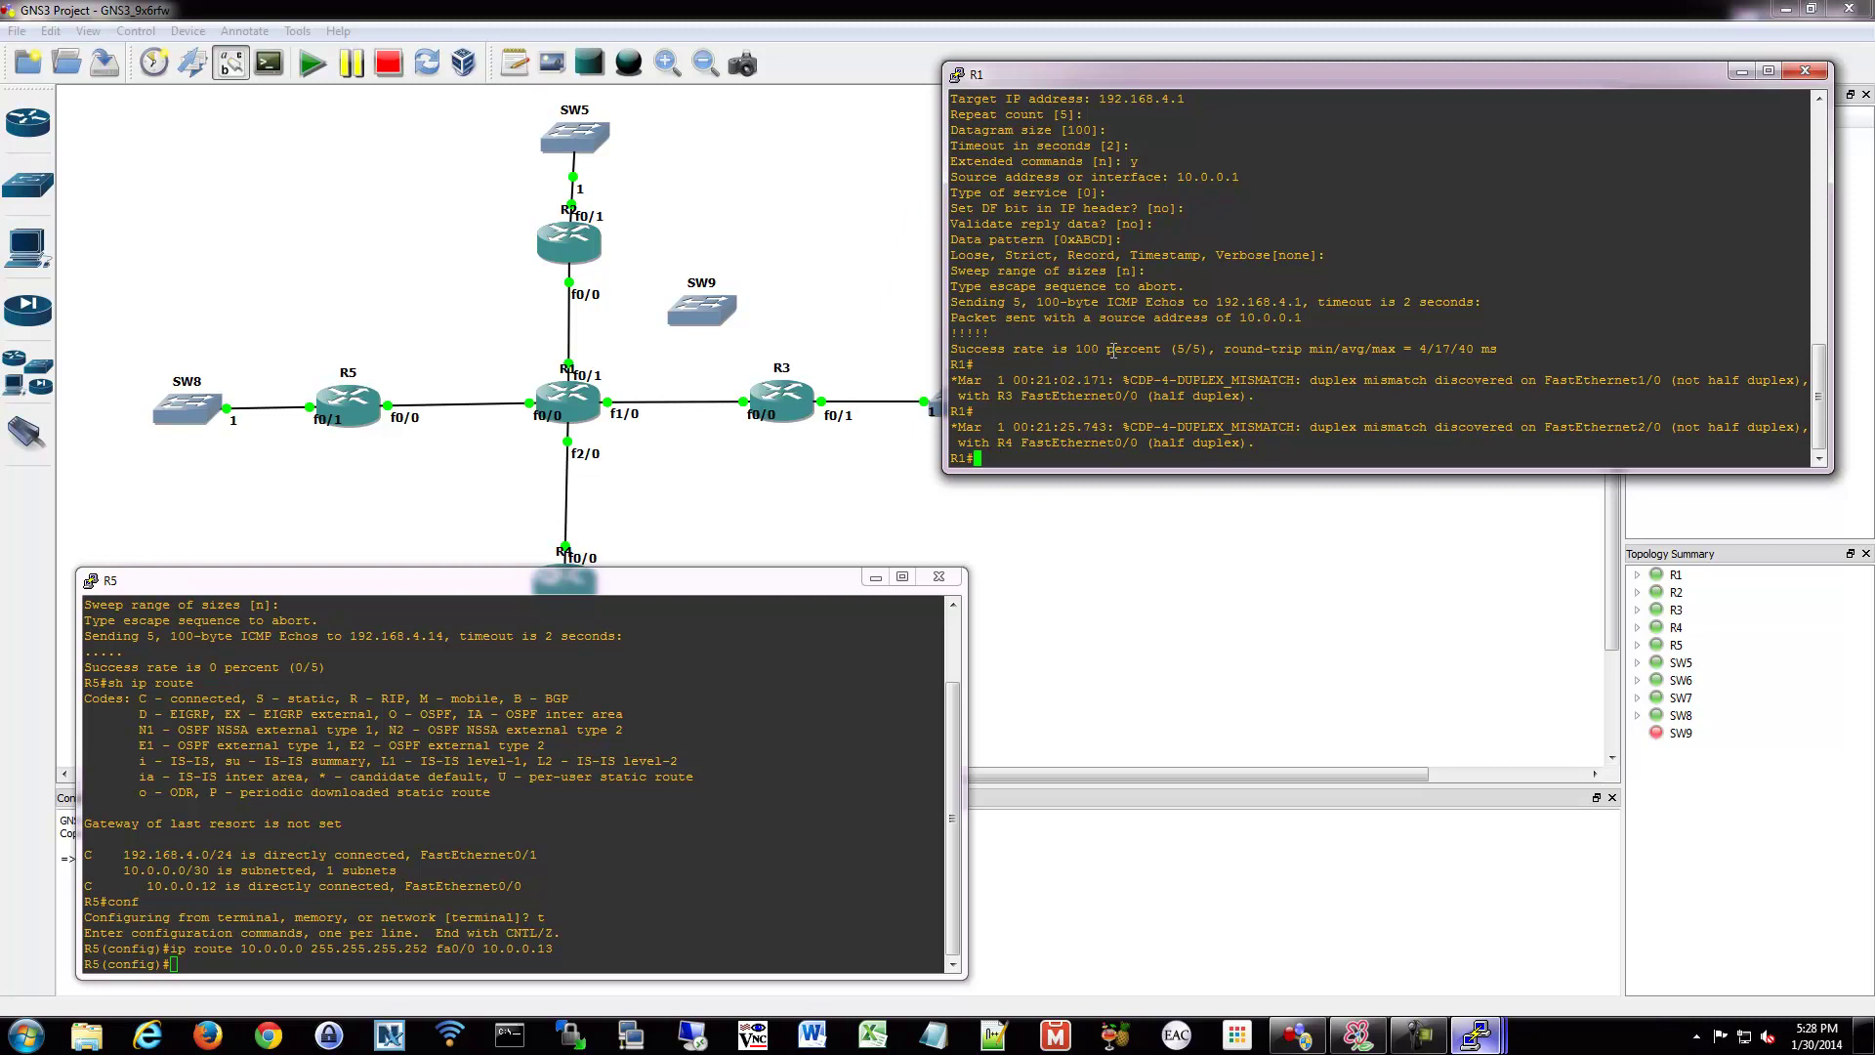
List R1's routing table with sh ip route.
type("sh ip route")
key("Return")
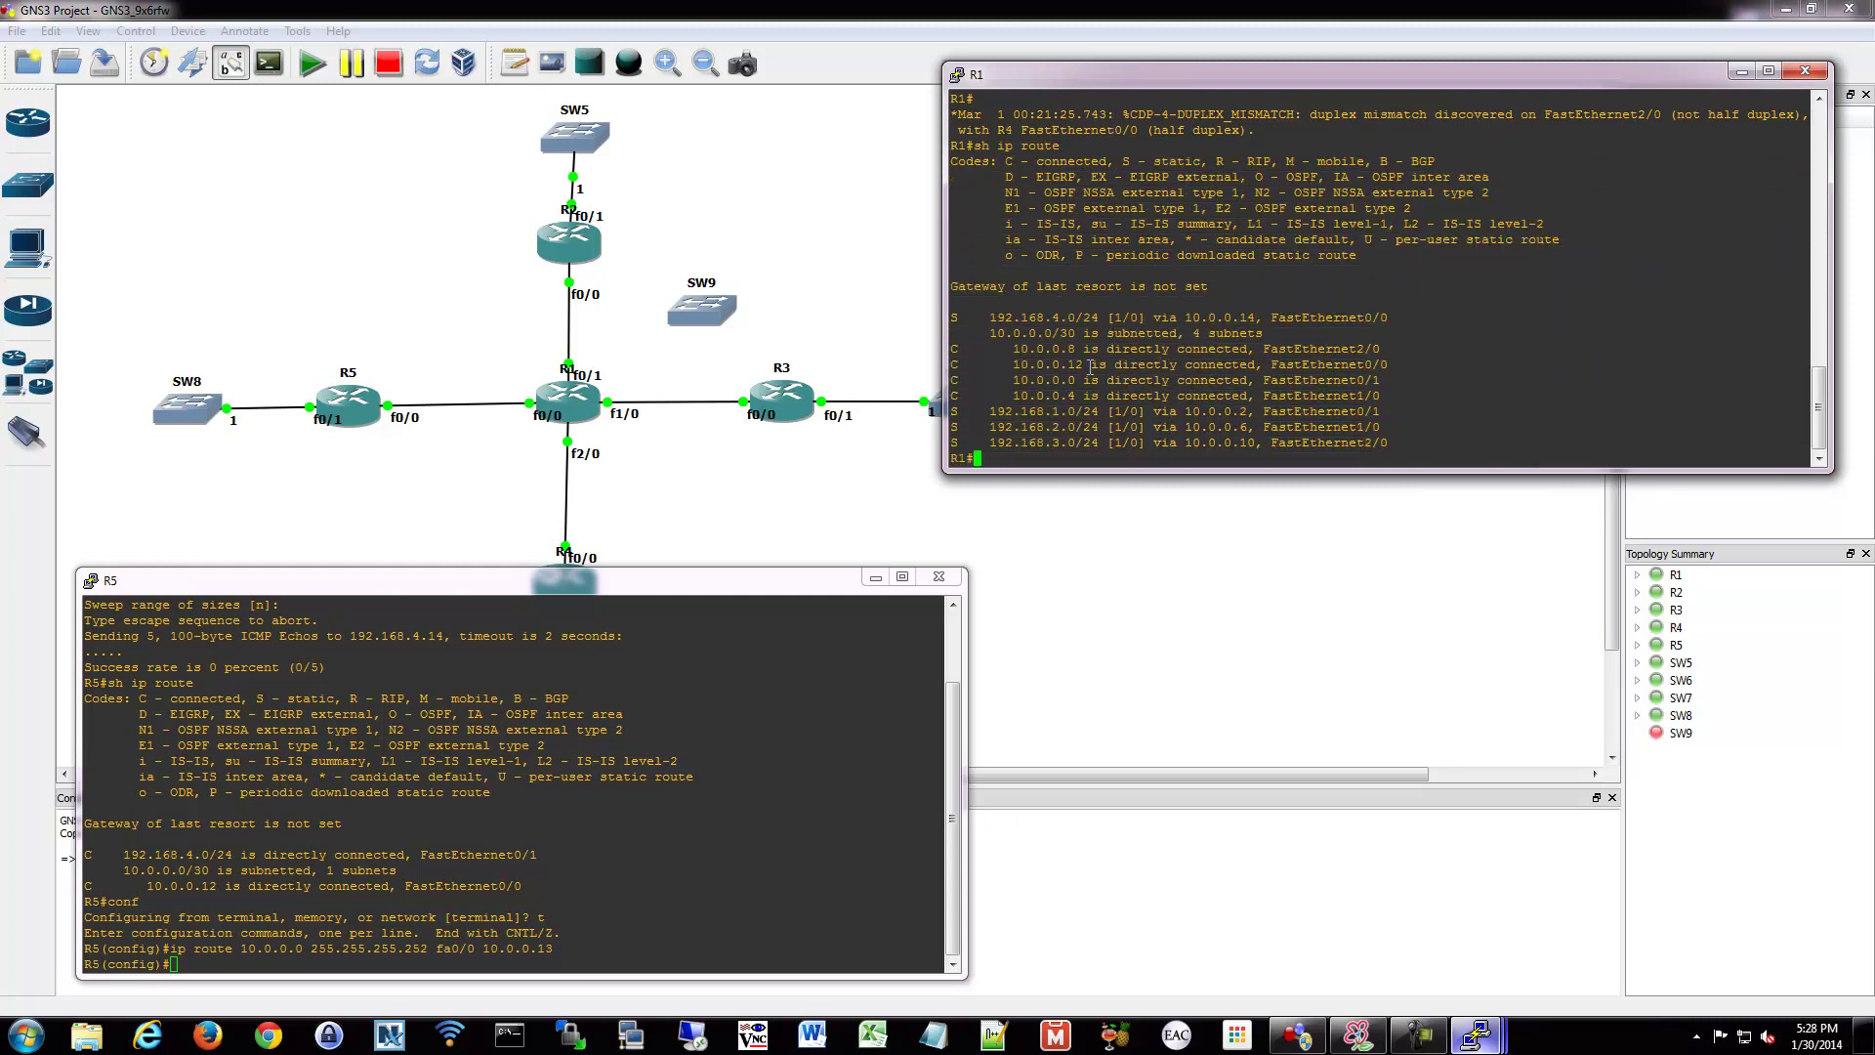
Highlight the static routes to 192.168.4.0/24, 192.168.1.0 and 192.168.2.0 to review them.
left_click_drag(992, 318, 1092, 313)
left_click_drag(990, 411, 1061, 442)
left_click_drag(1402, 439, 979, 318)
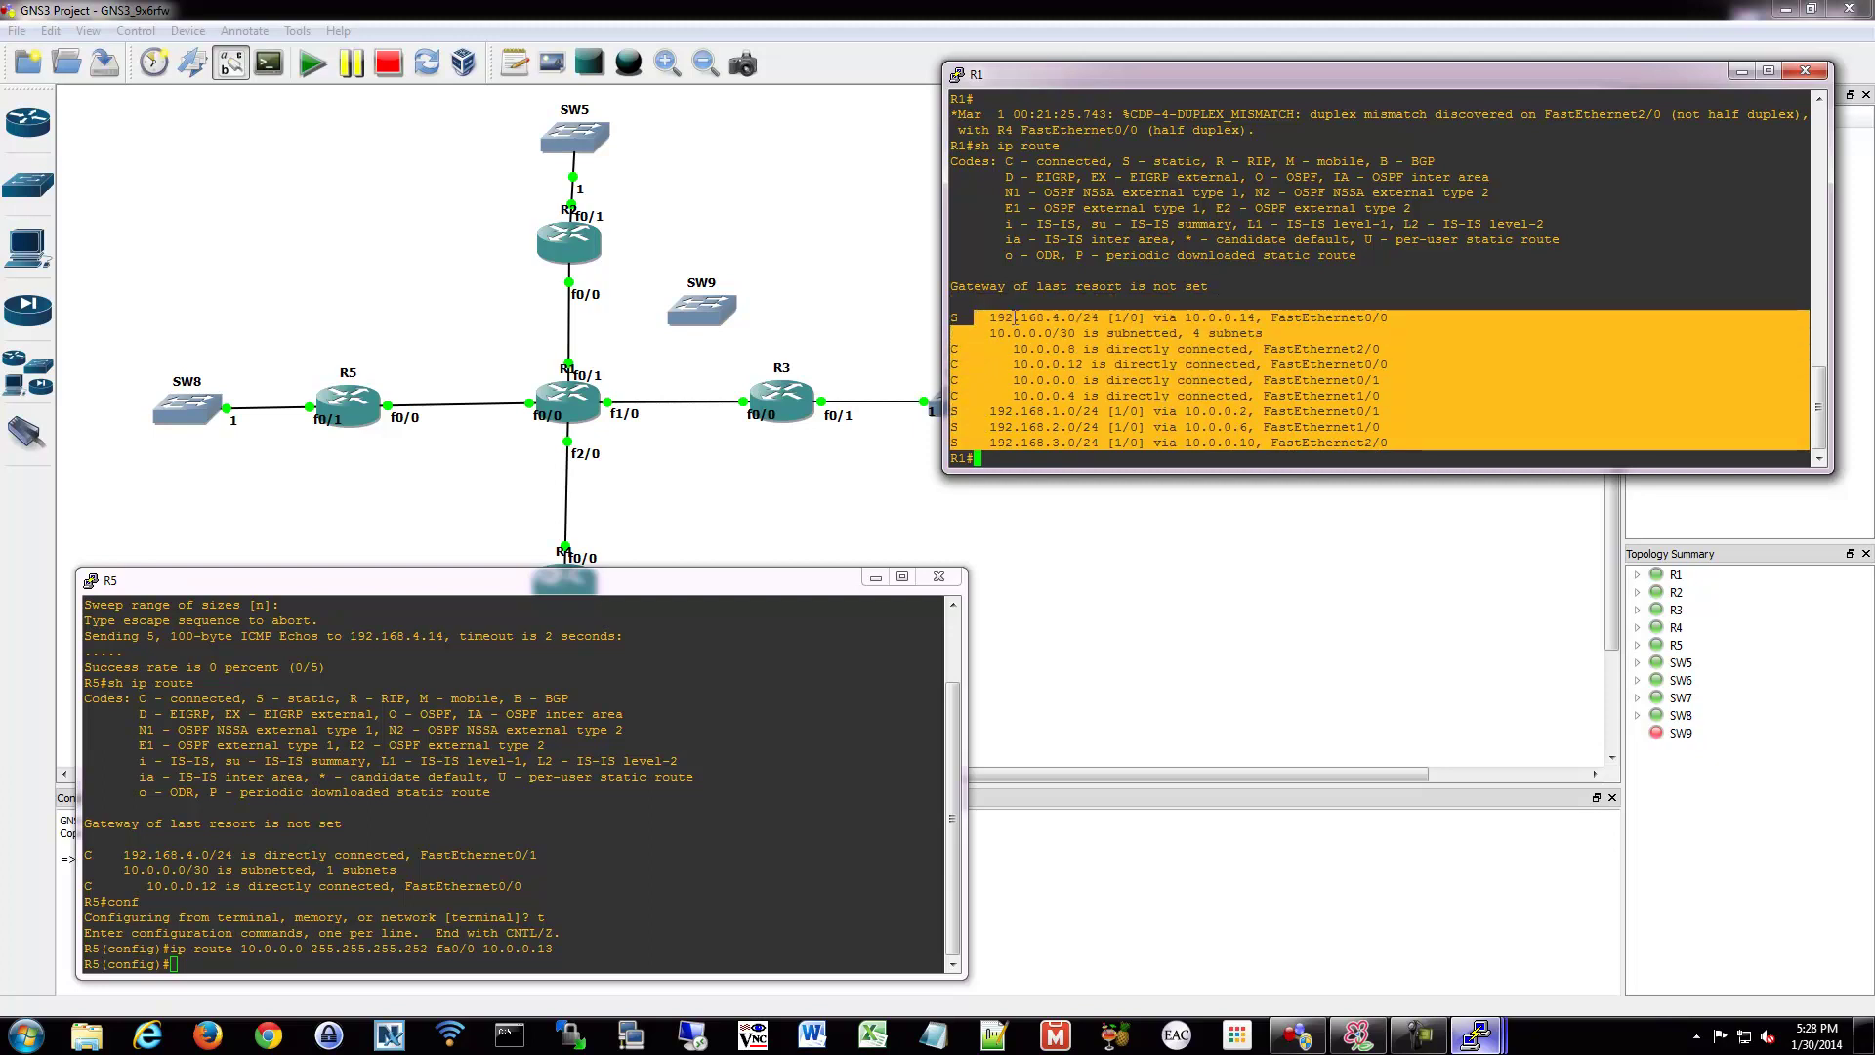
left_click(1020, 317)
left_click_drag(982, 411, 1473, 442)
left_click(1032, 392)
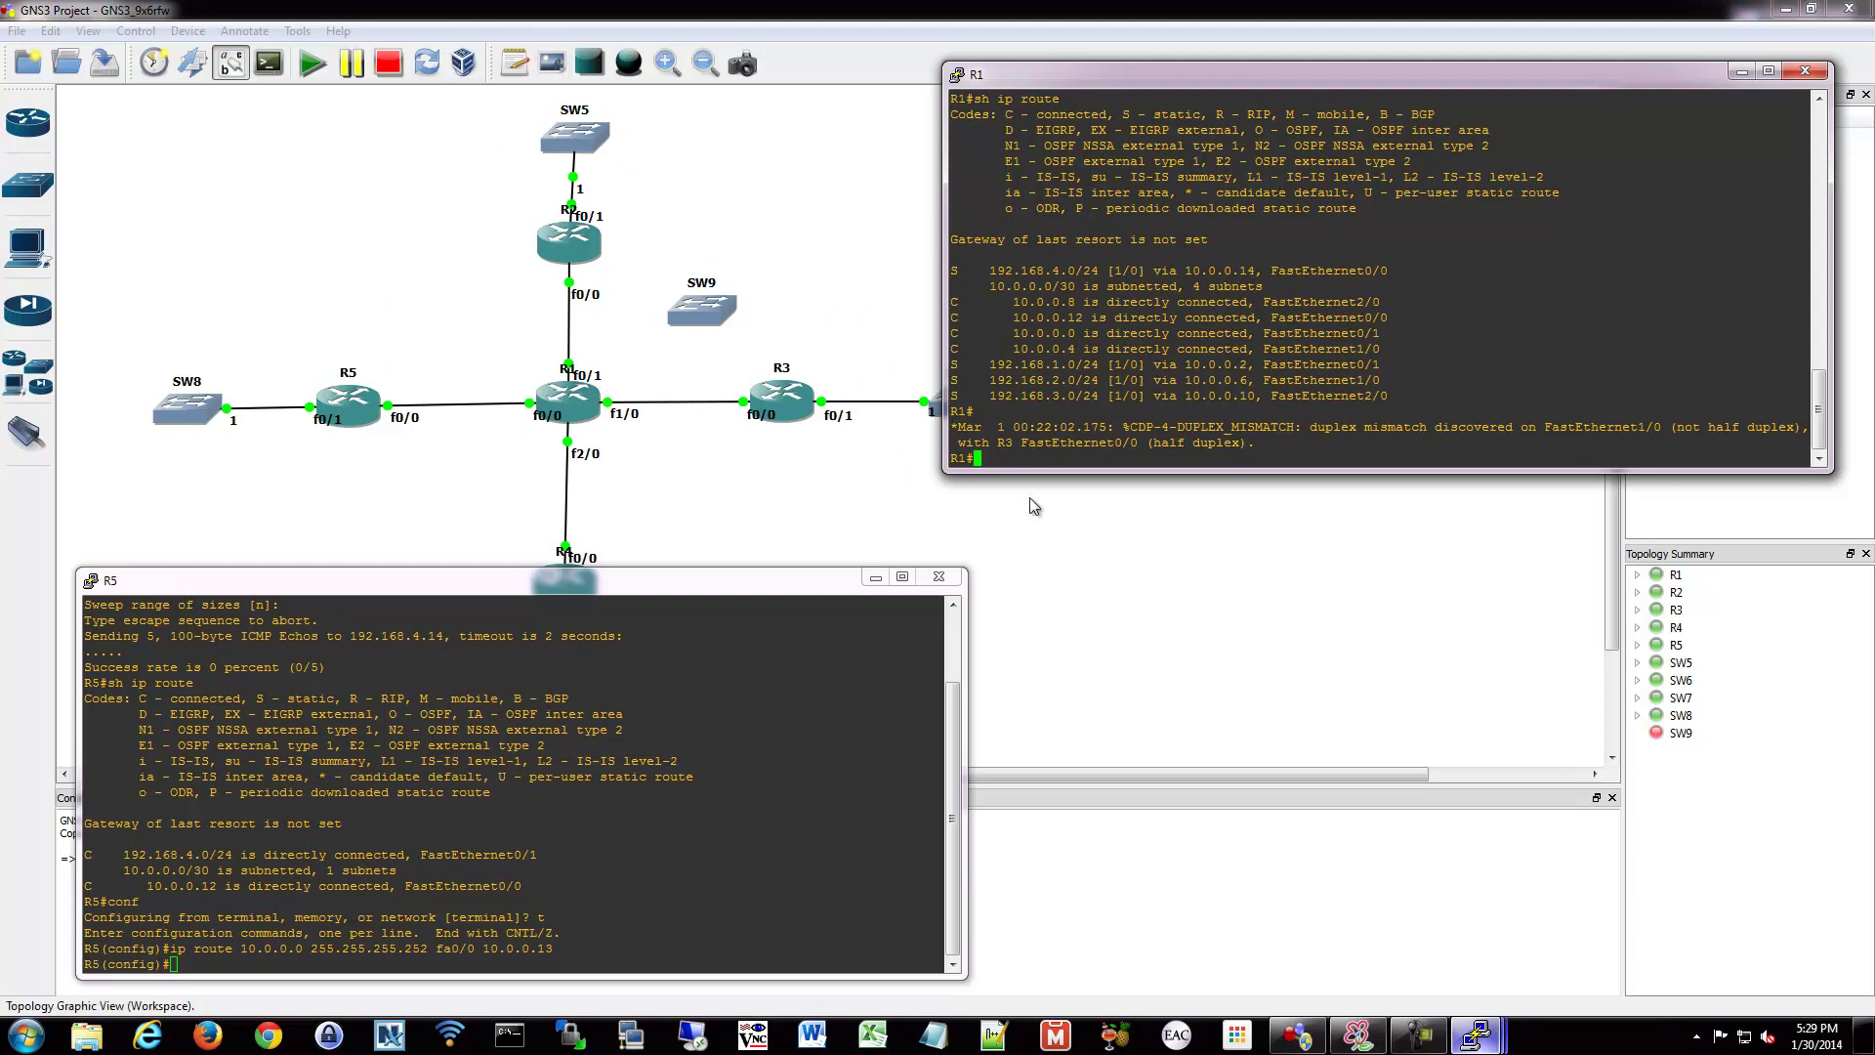
Put the consoles away and view the info tooltips for R3, SW5 and SW7.
left_click(1132, 518)
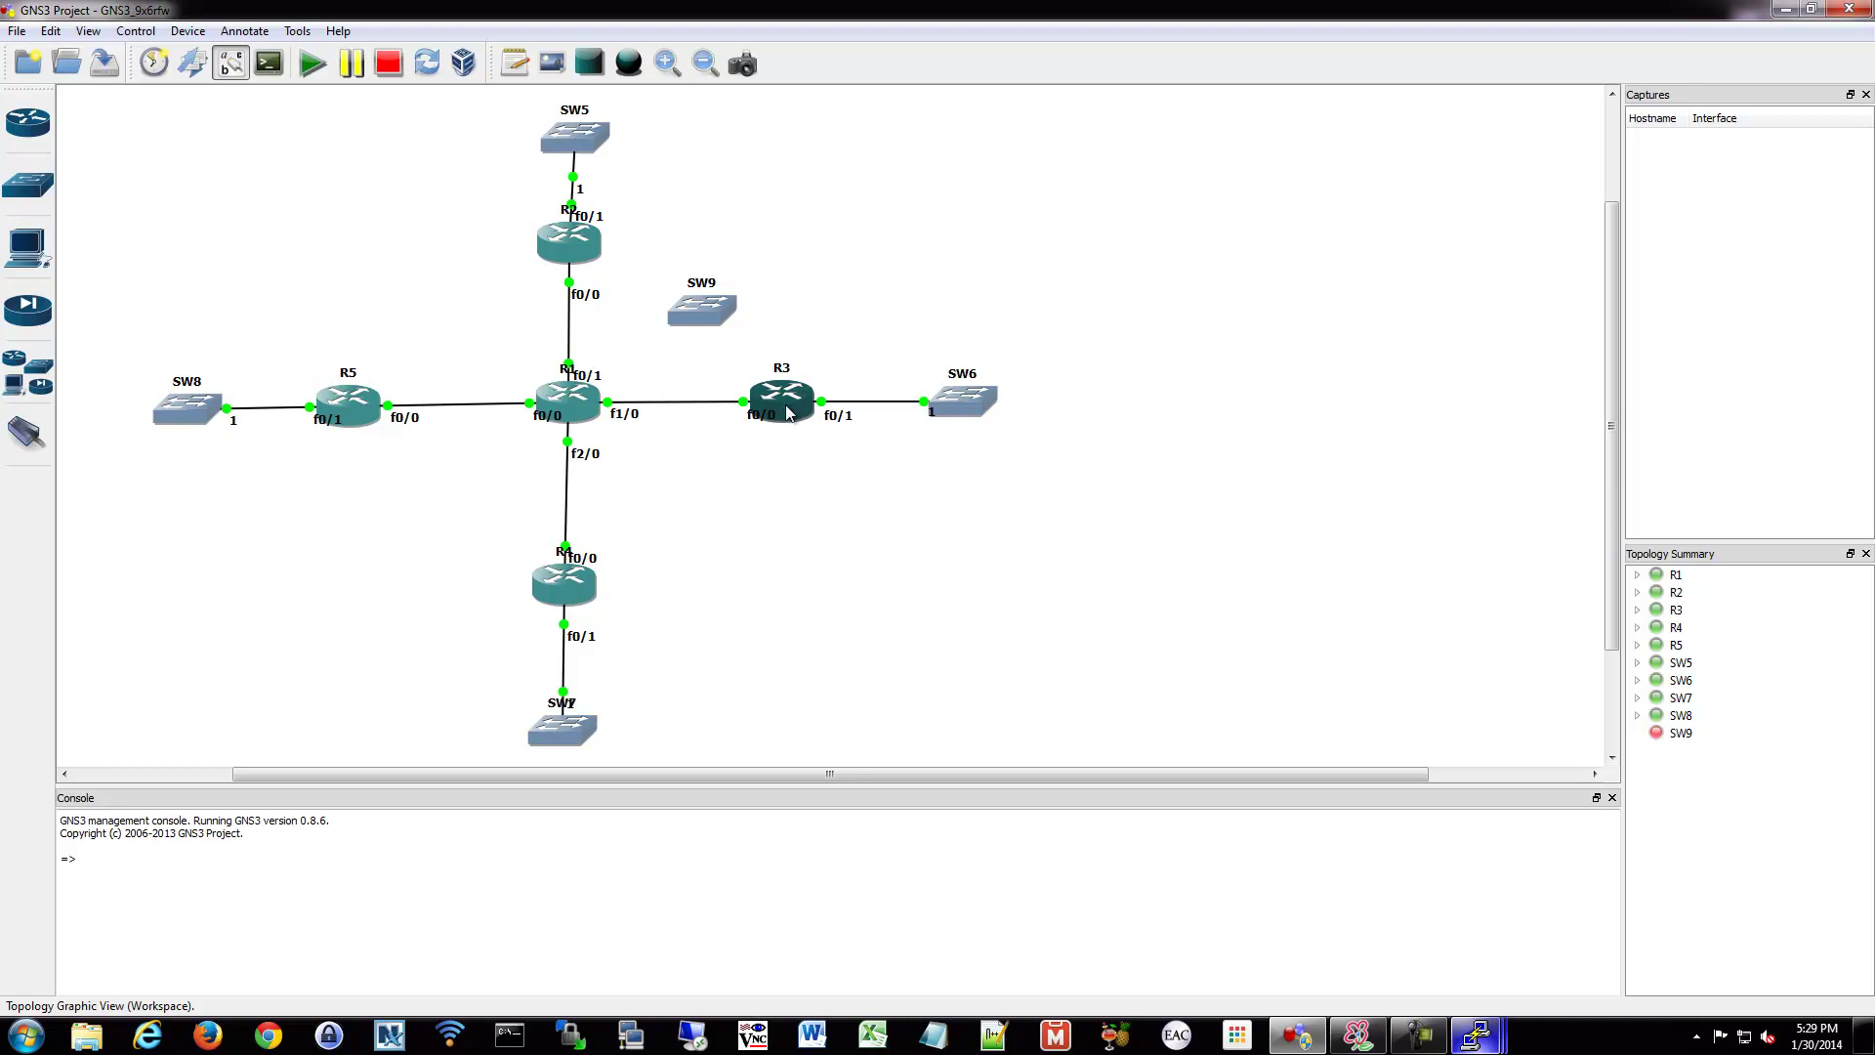
mouse_move(773, 413)
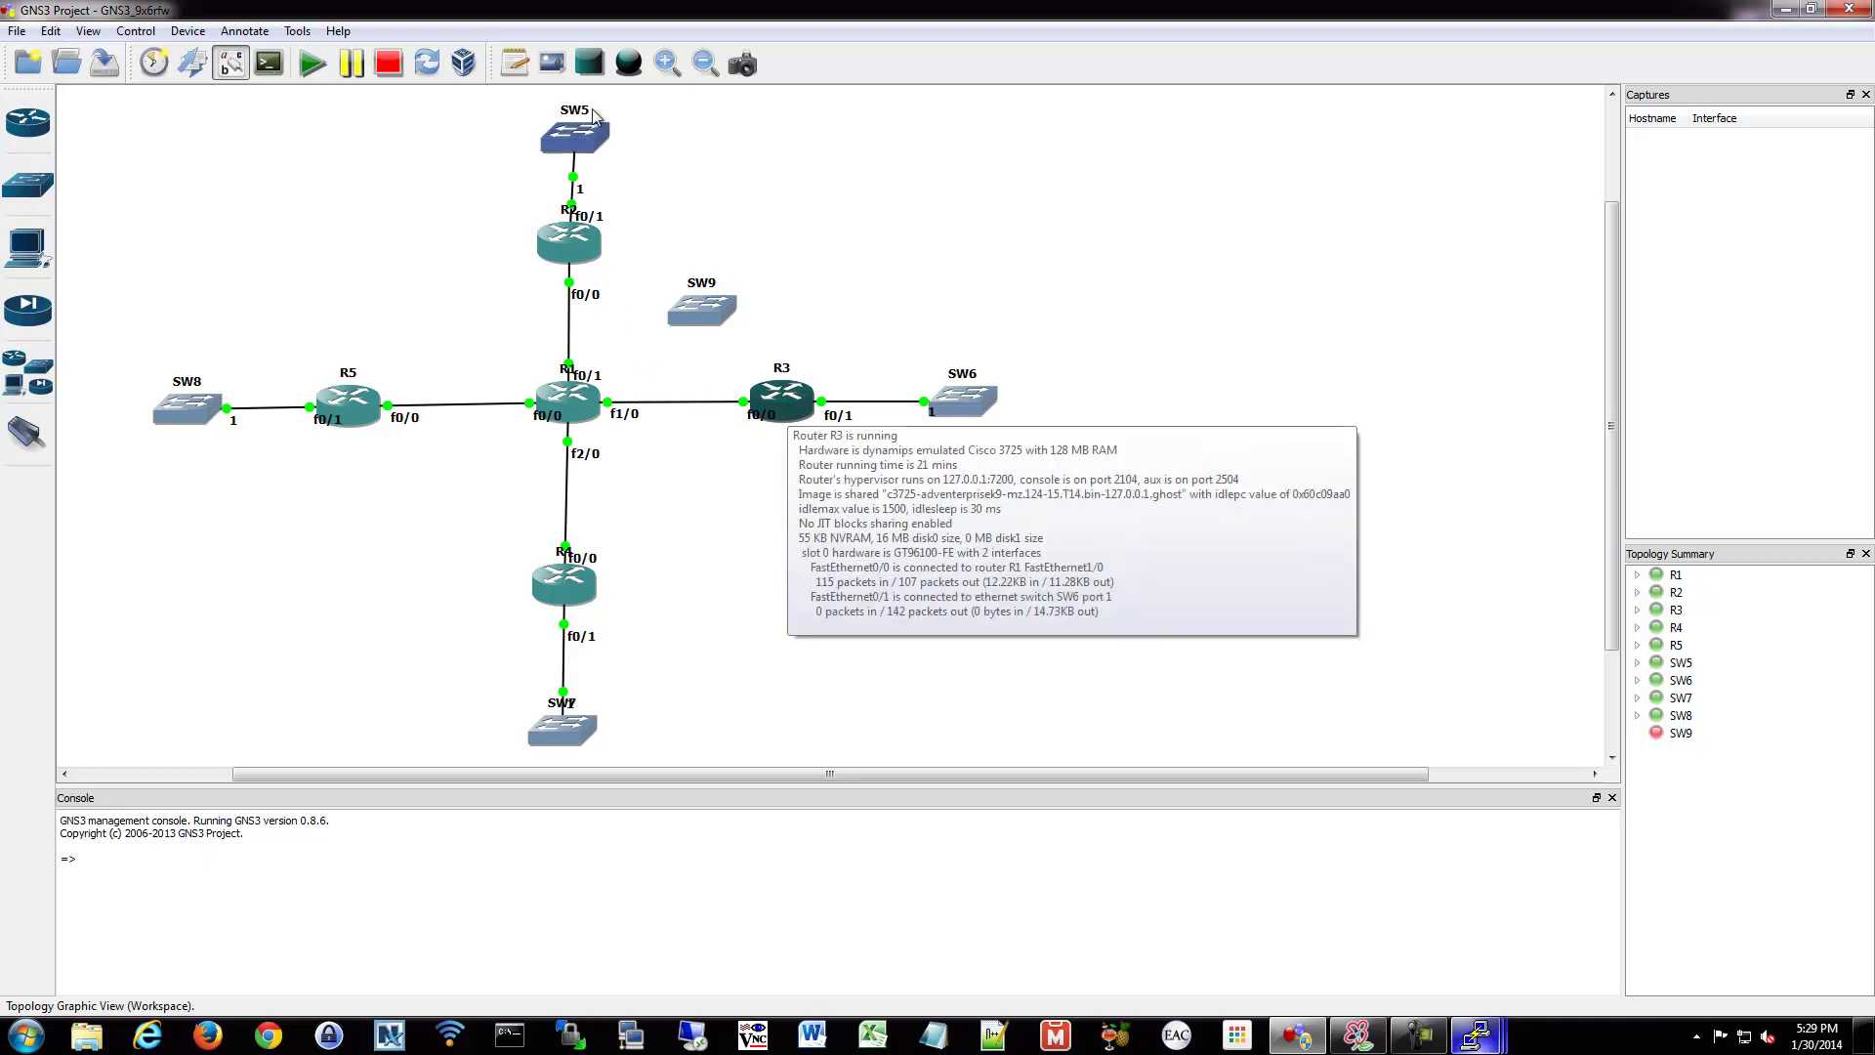
mouse_move(585, 133)
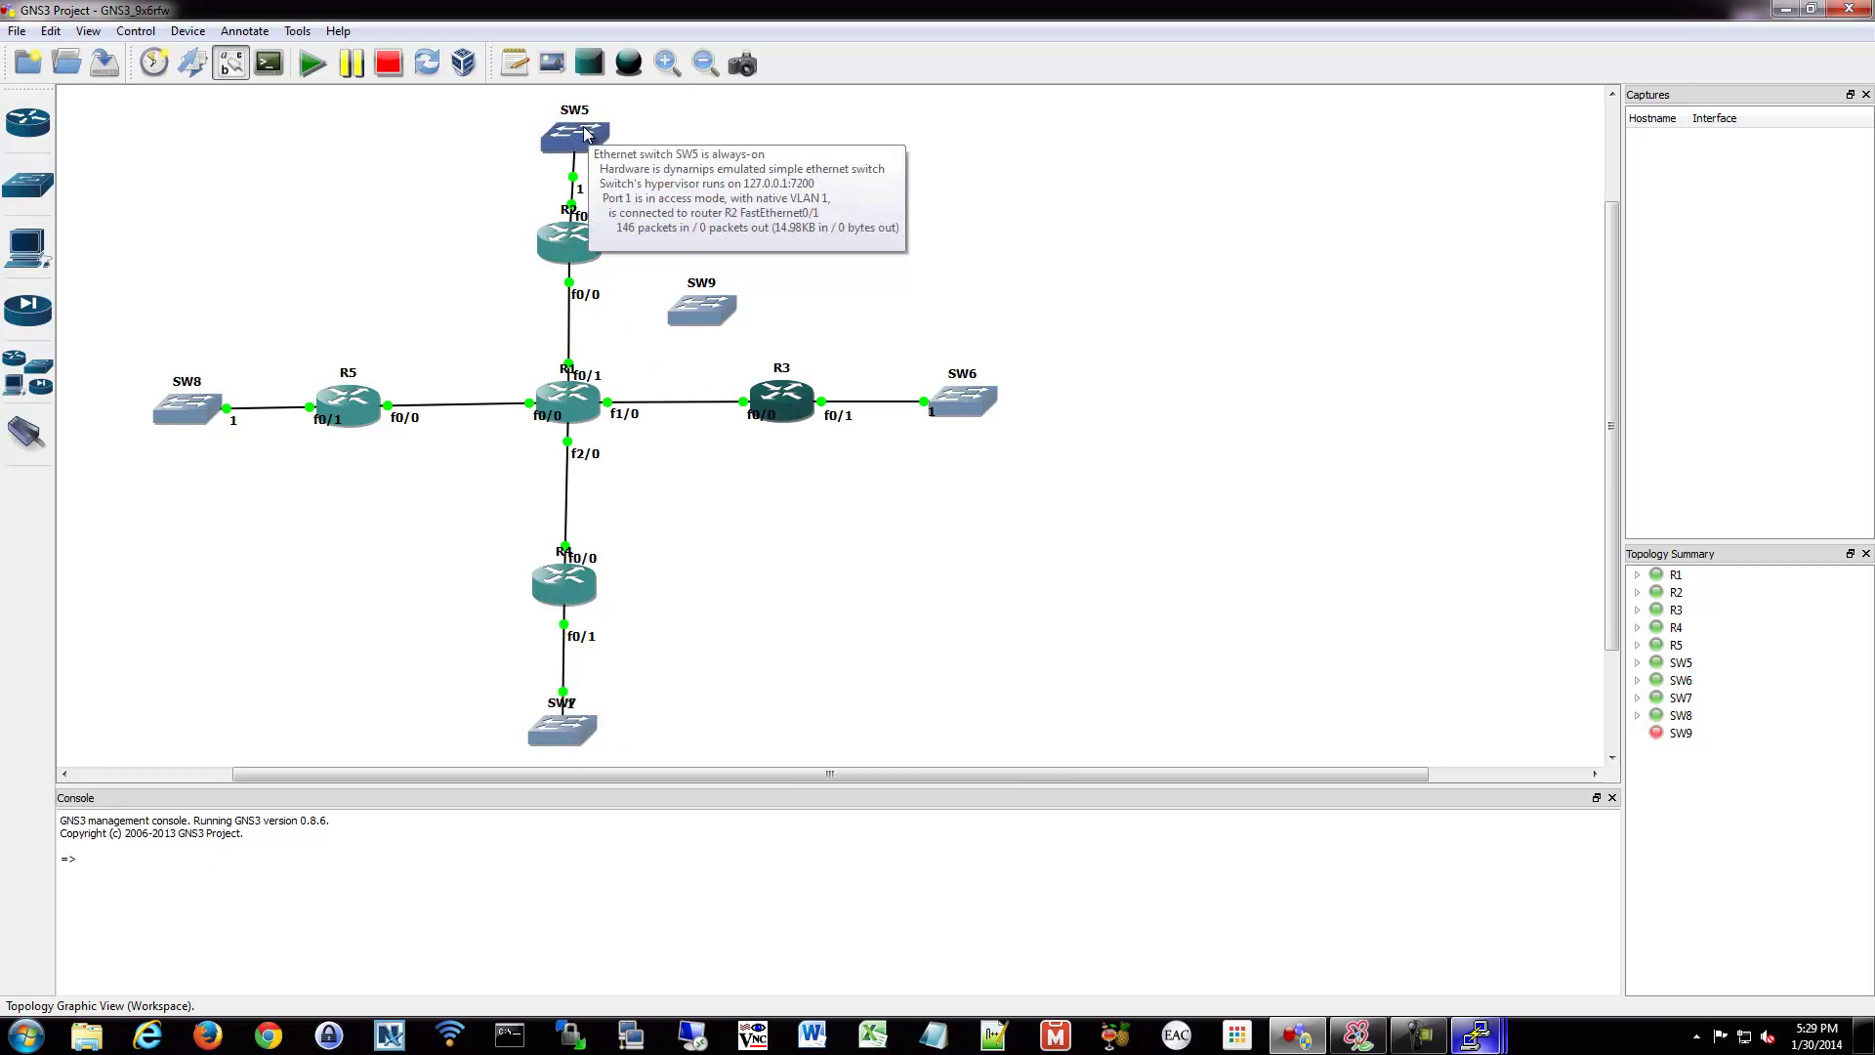
mouse_move(594, 725)
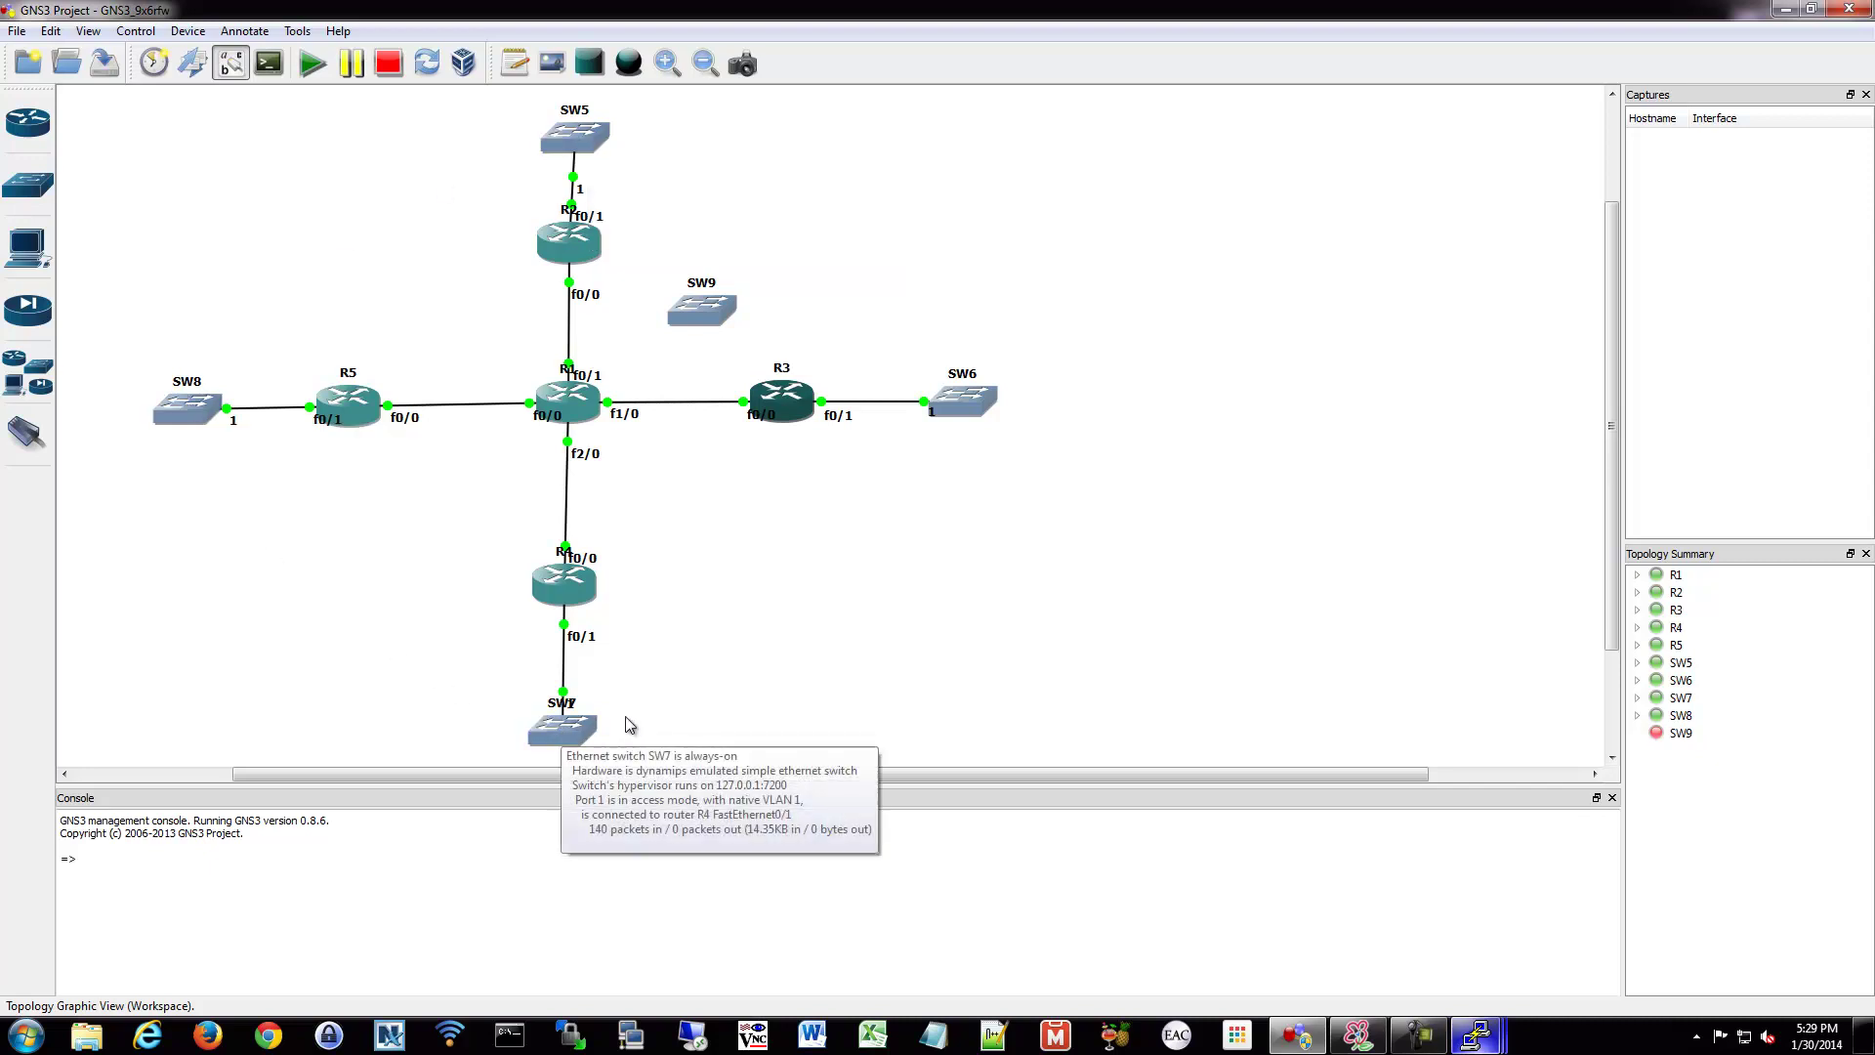